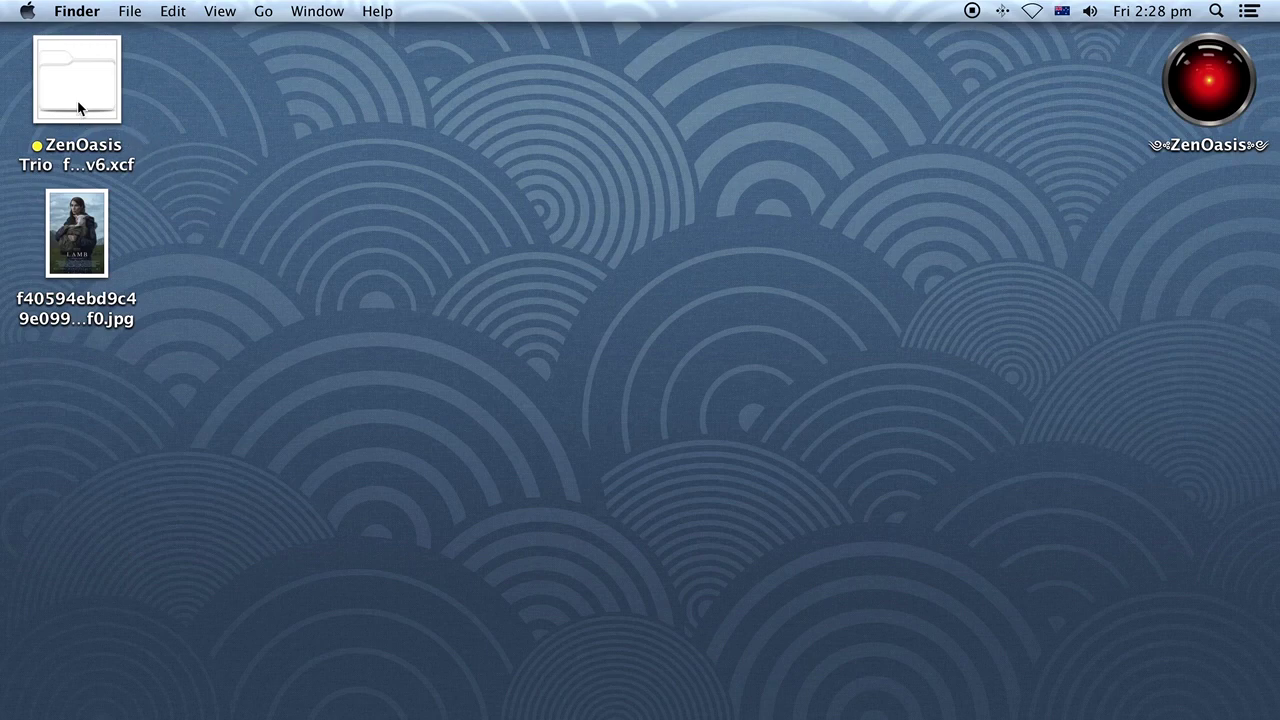
Step: Open the desktop file "ZenOasis Trio folder icon template v6.xcf" in GIMP
left_click(88, 124)
left_click(88, 158)
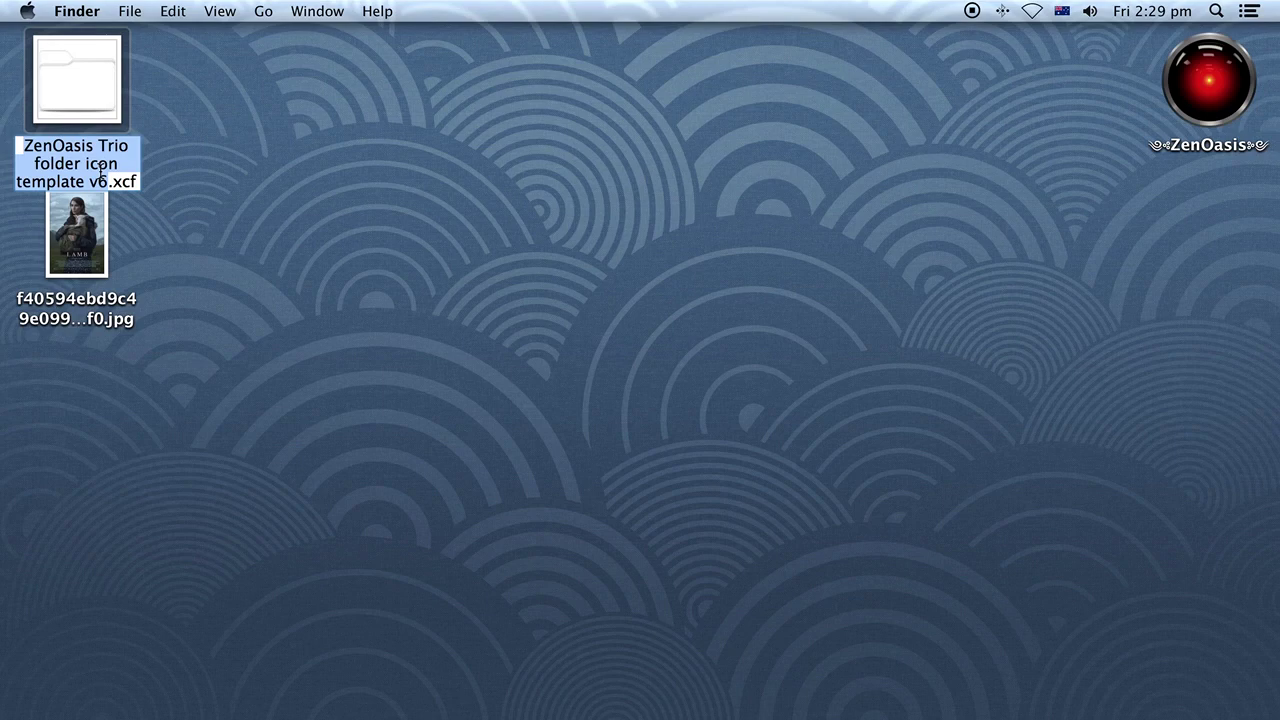
left_click(76, 107)
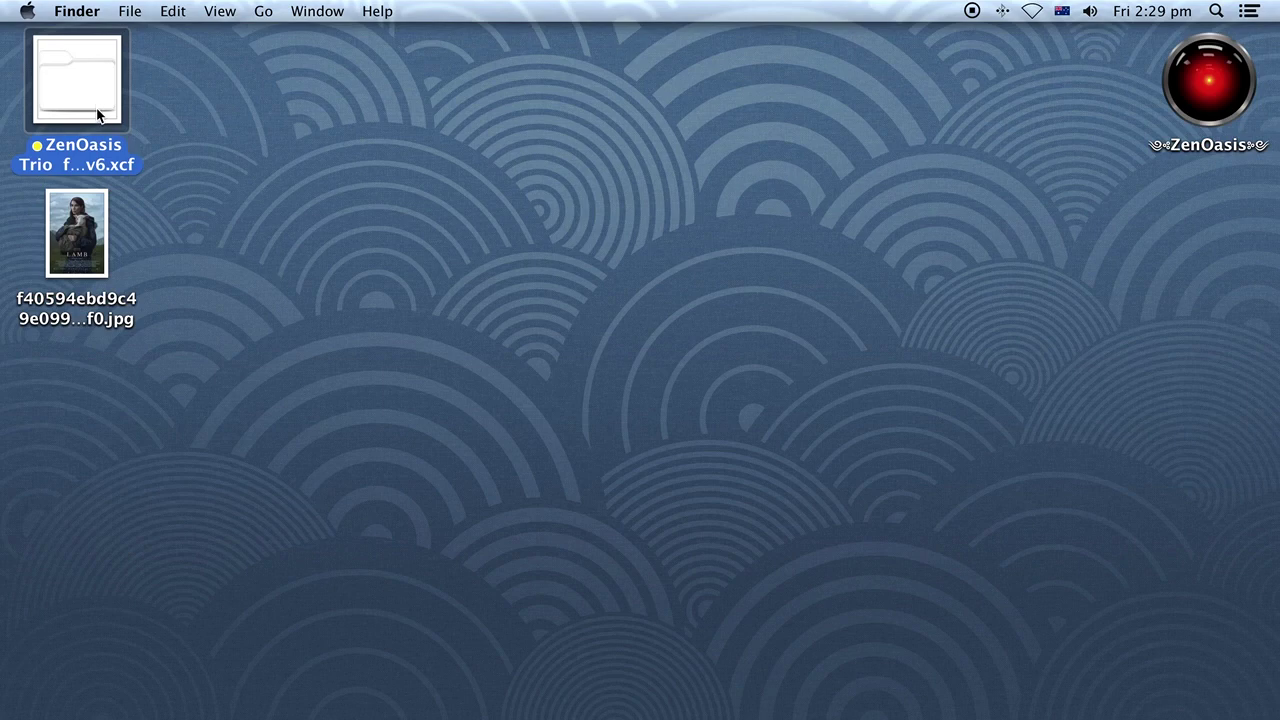
left_click(186, 162)
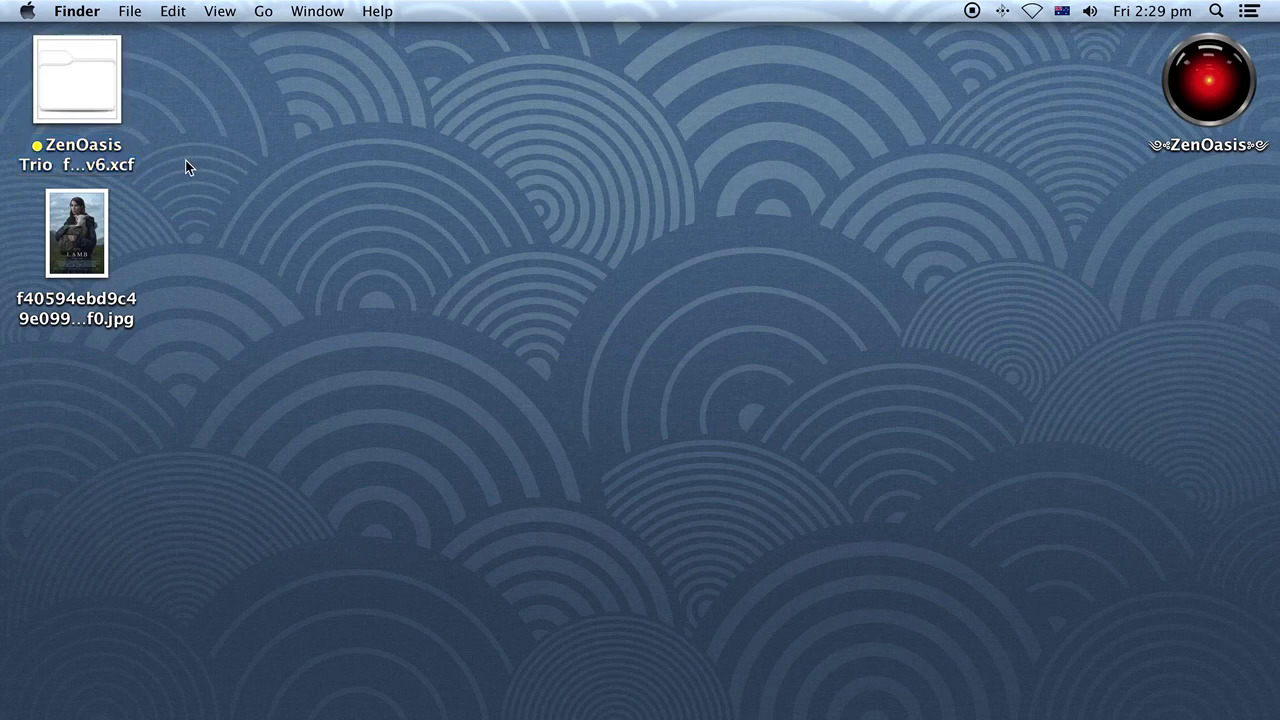
double_click(78, 91)
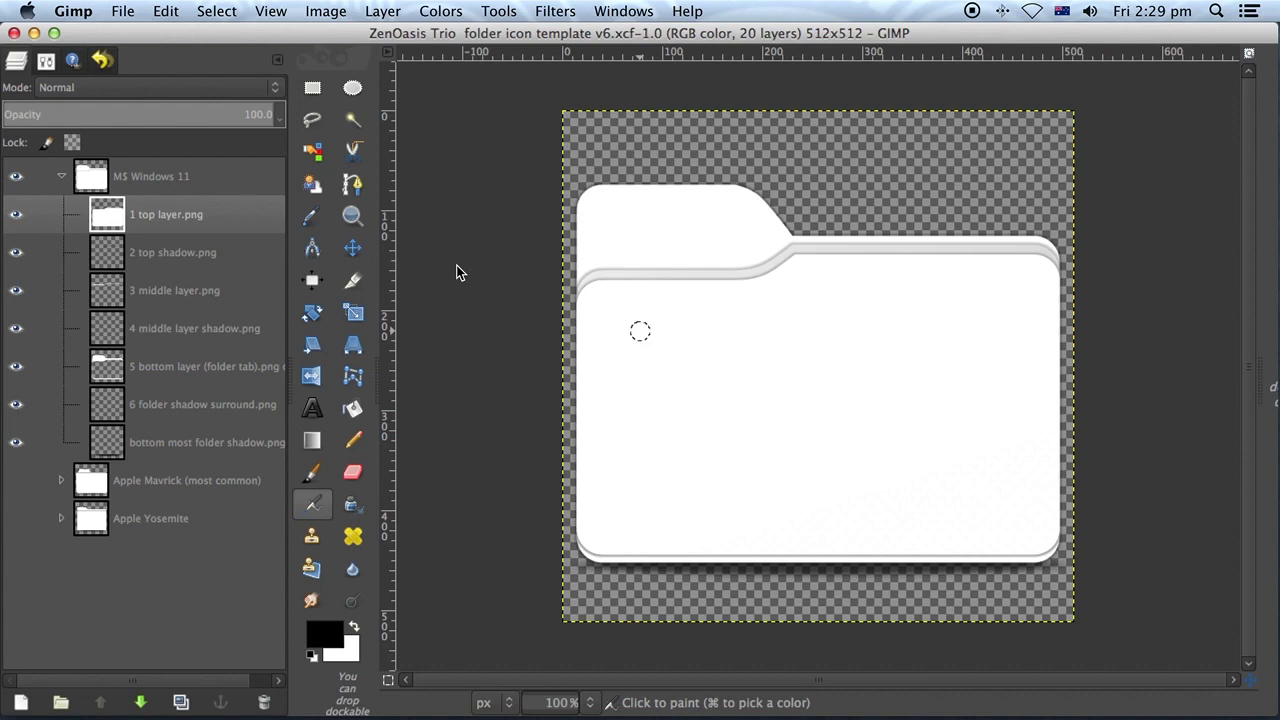
Step: Collapse the MS Windows 11 layer group, preview the Apple Mavrick and Apple Yosemite groups one at a time, and show MS Windows 11 again
left_click(61, 177)
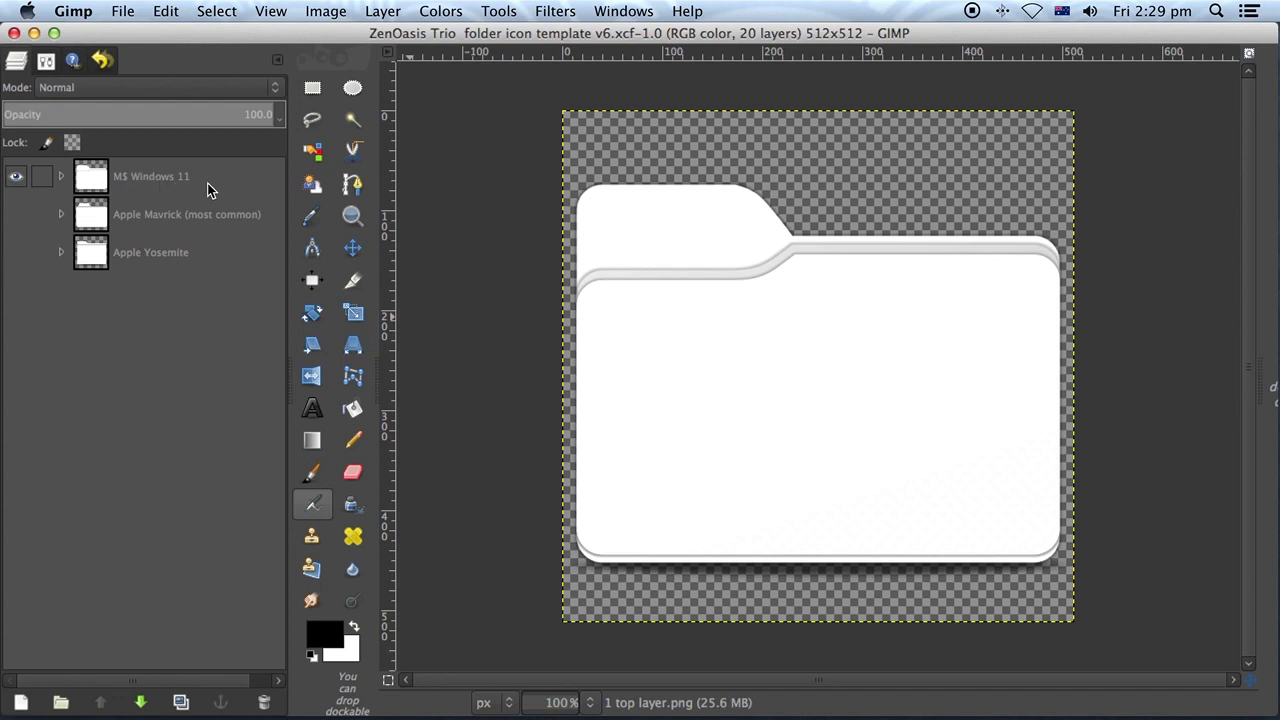
left_click(15, 176)
left_click(15, 214)
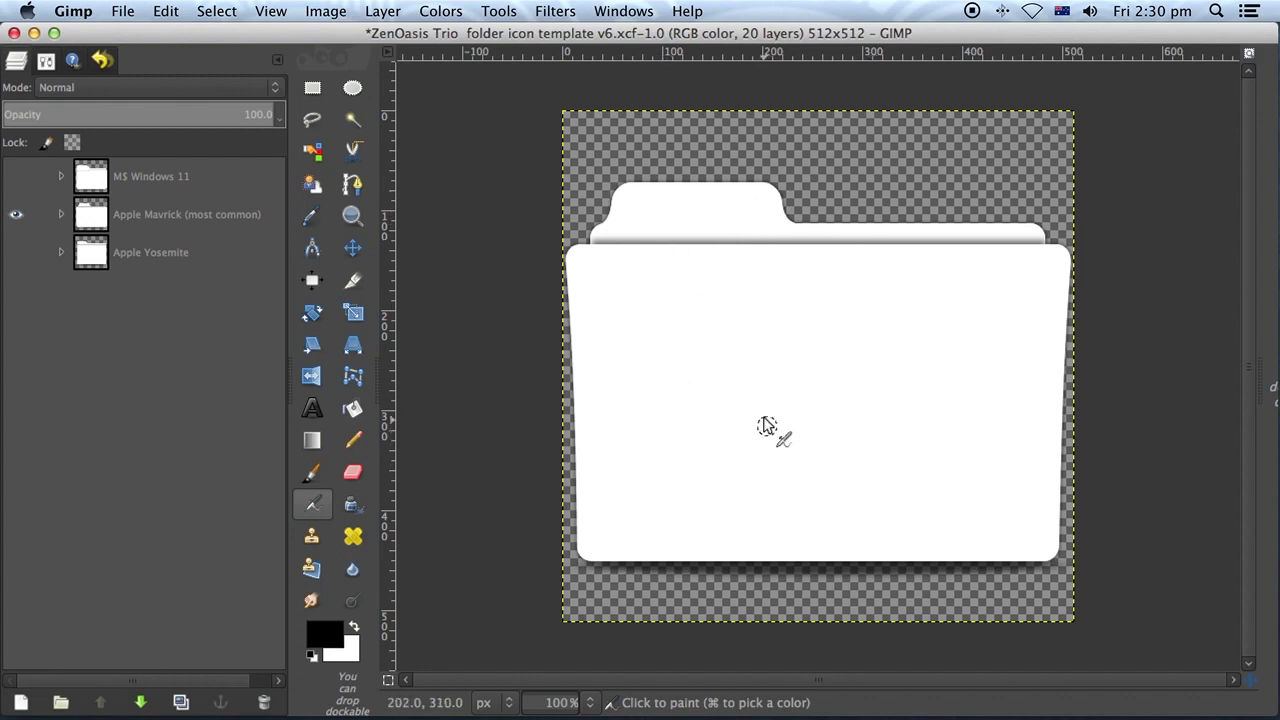
left_click(15, 214)
left_click(15, 252)
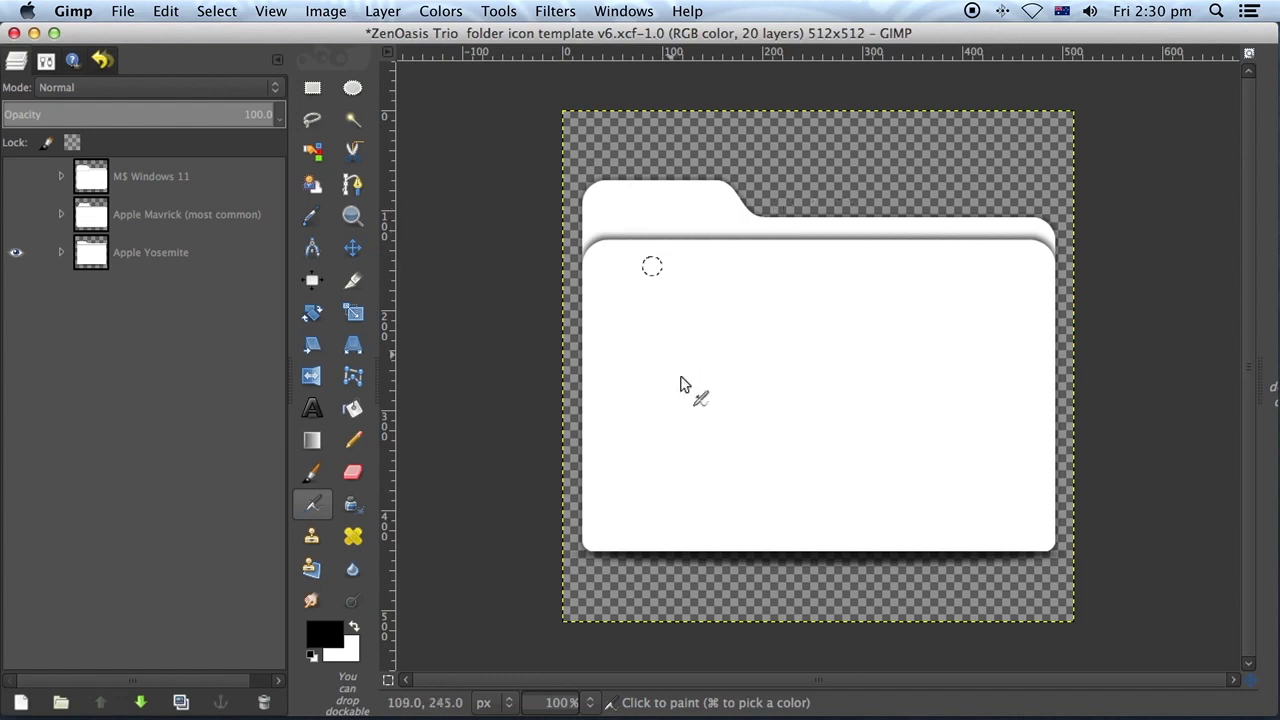
left_click(15, 252)
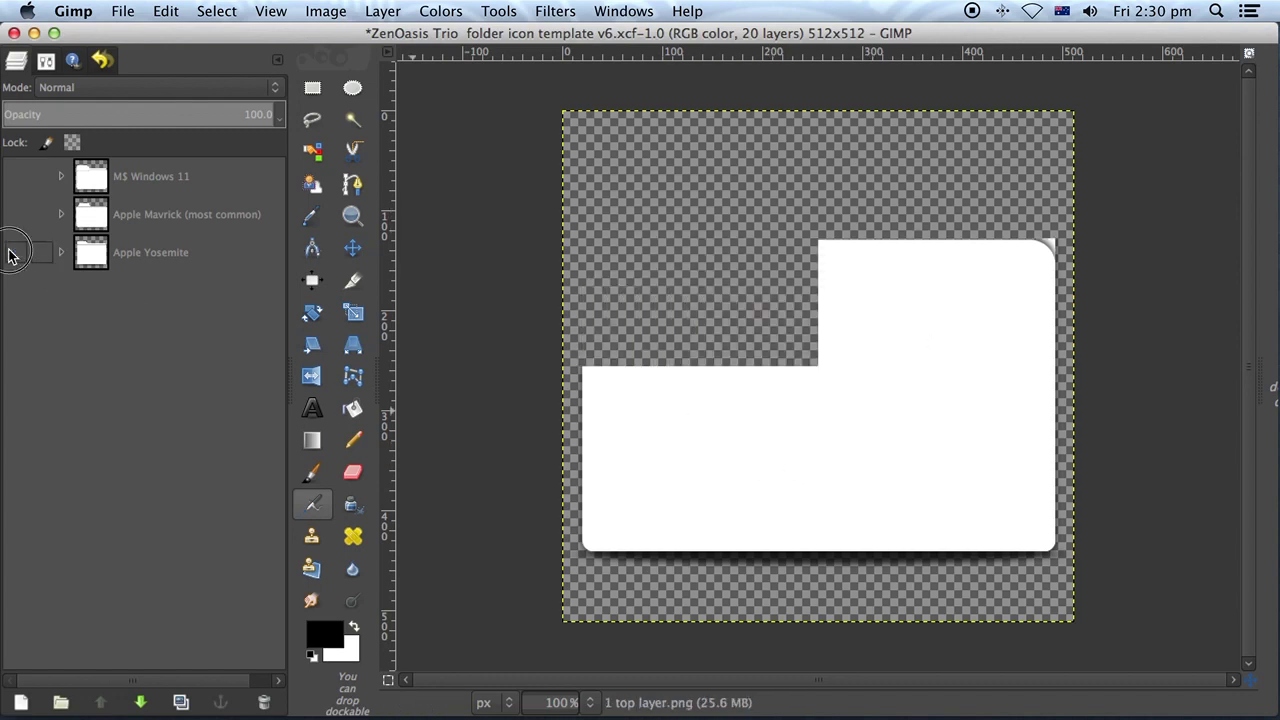
left_click(16, 177)
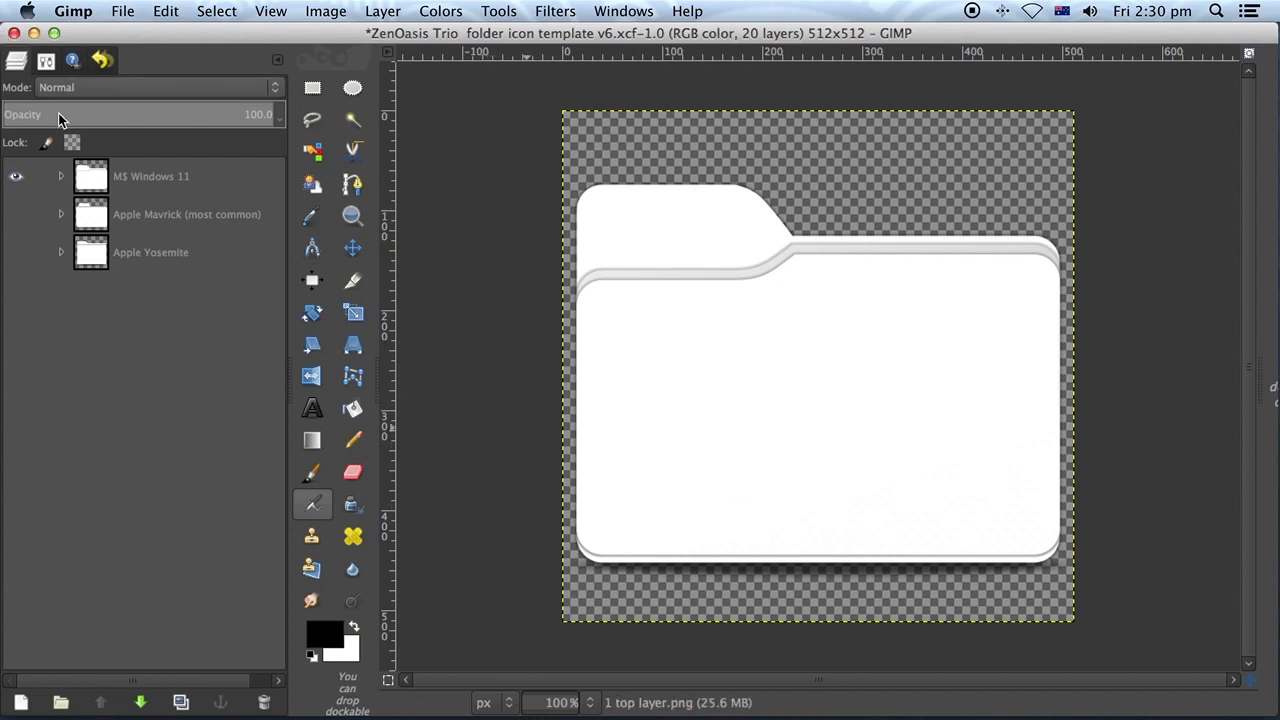
Step: Minimize the template and open the Lamb poster JPG in Preview, placing its window clear of the desktop files
left_click(33, 36)
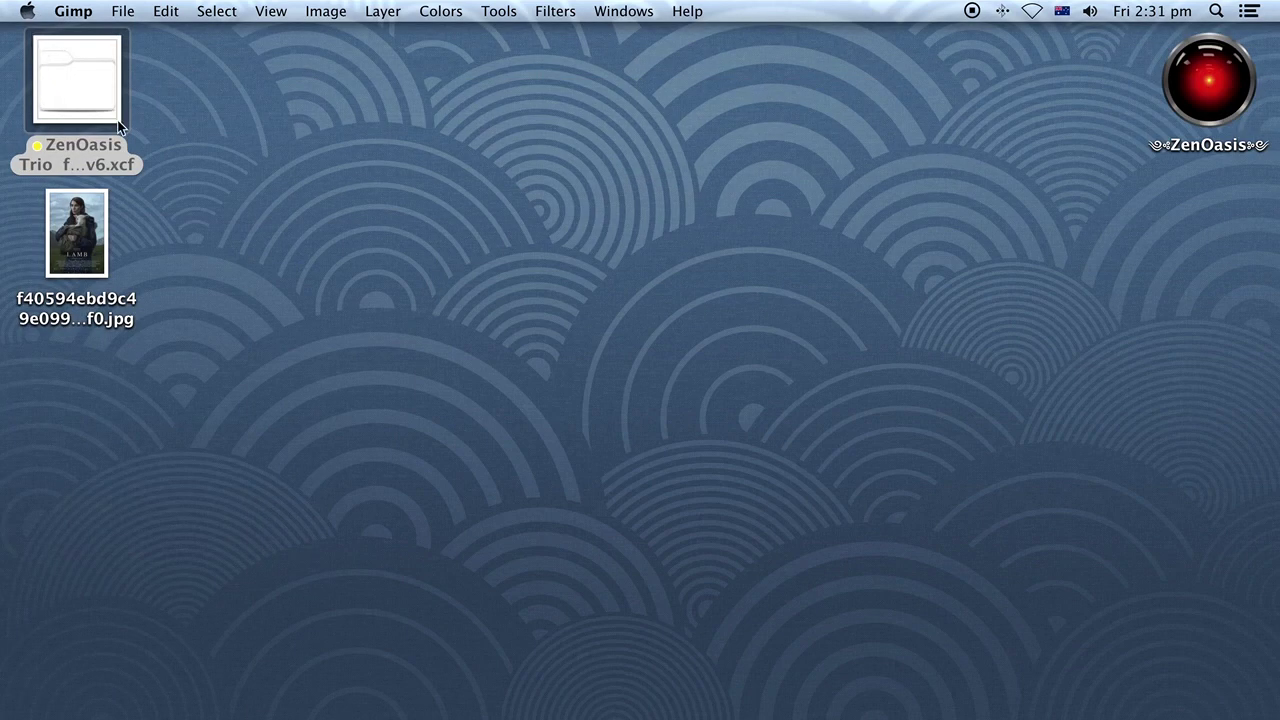
double_click(88, 234)
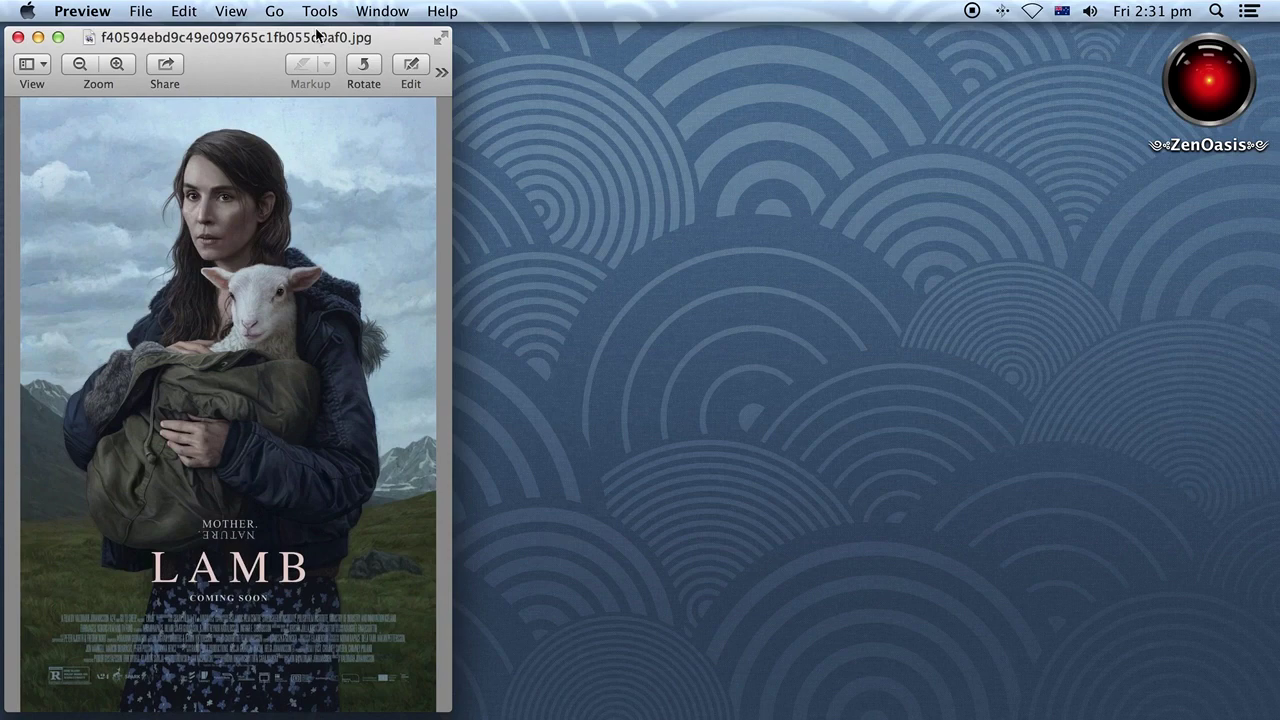
left_click_drag(245, 38, 570, 34)
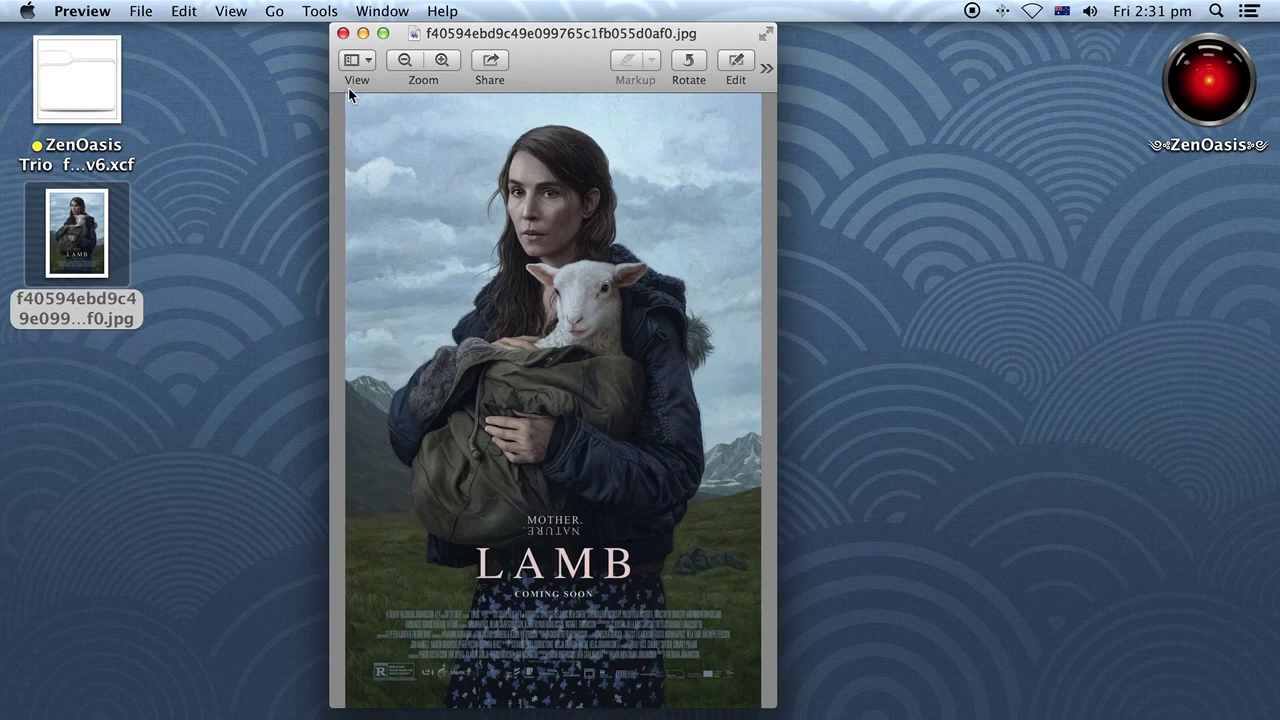
Step: Crop the poster at full width, from just above the woman's head down to the top of the tagline
left_click(407, 61)
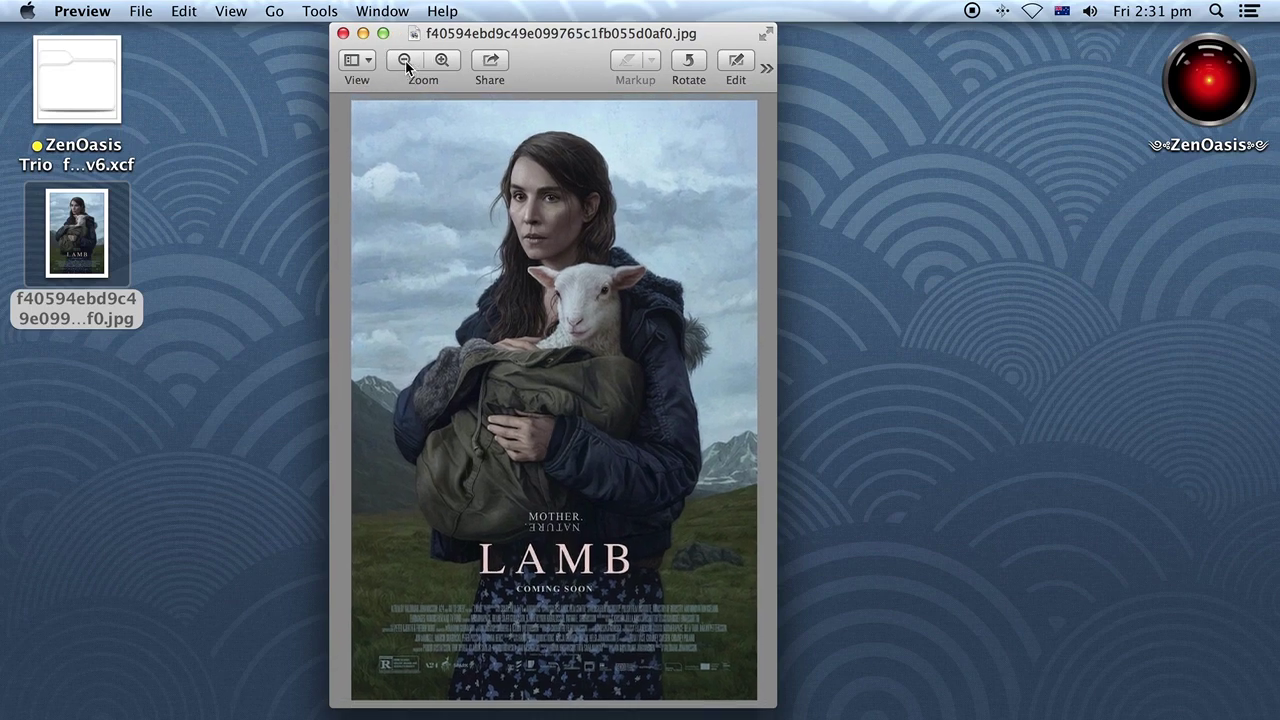
left_click_drag(338, 122, 790, 512)
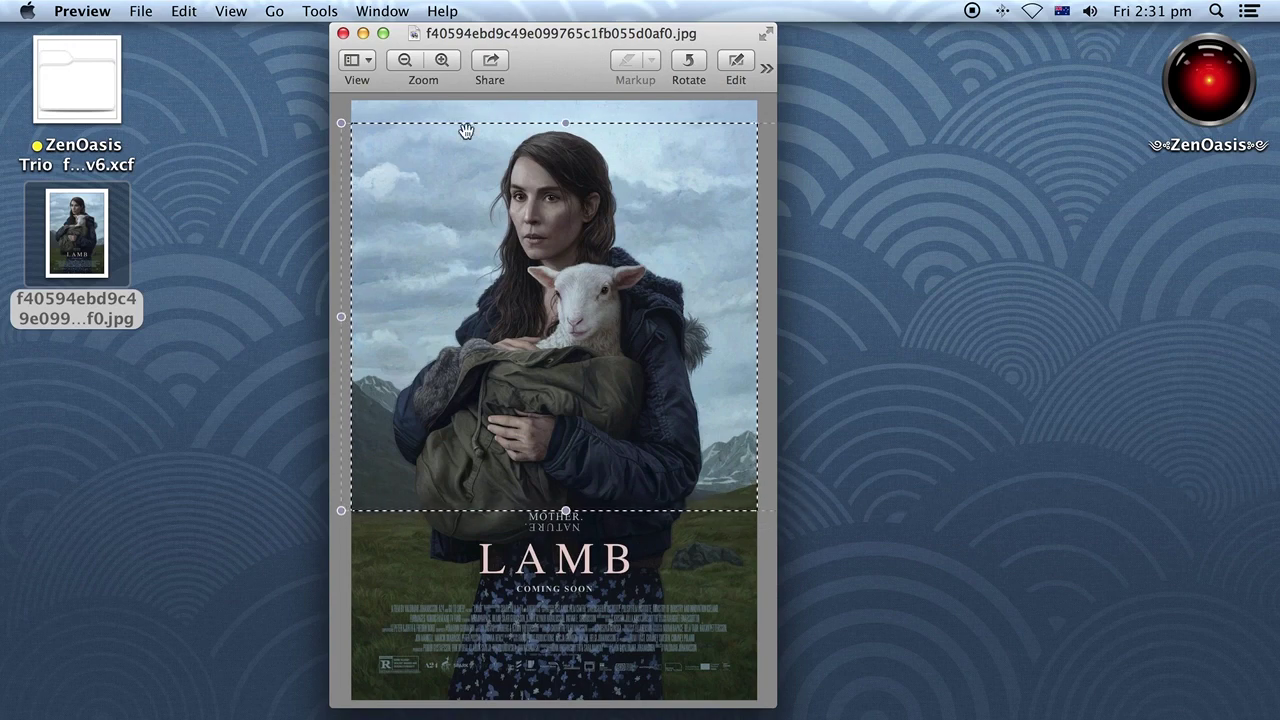
left_click_drag(568, 123, 566, 130)
key("super+k")
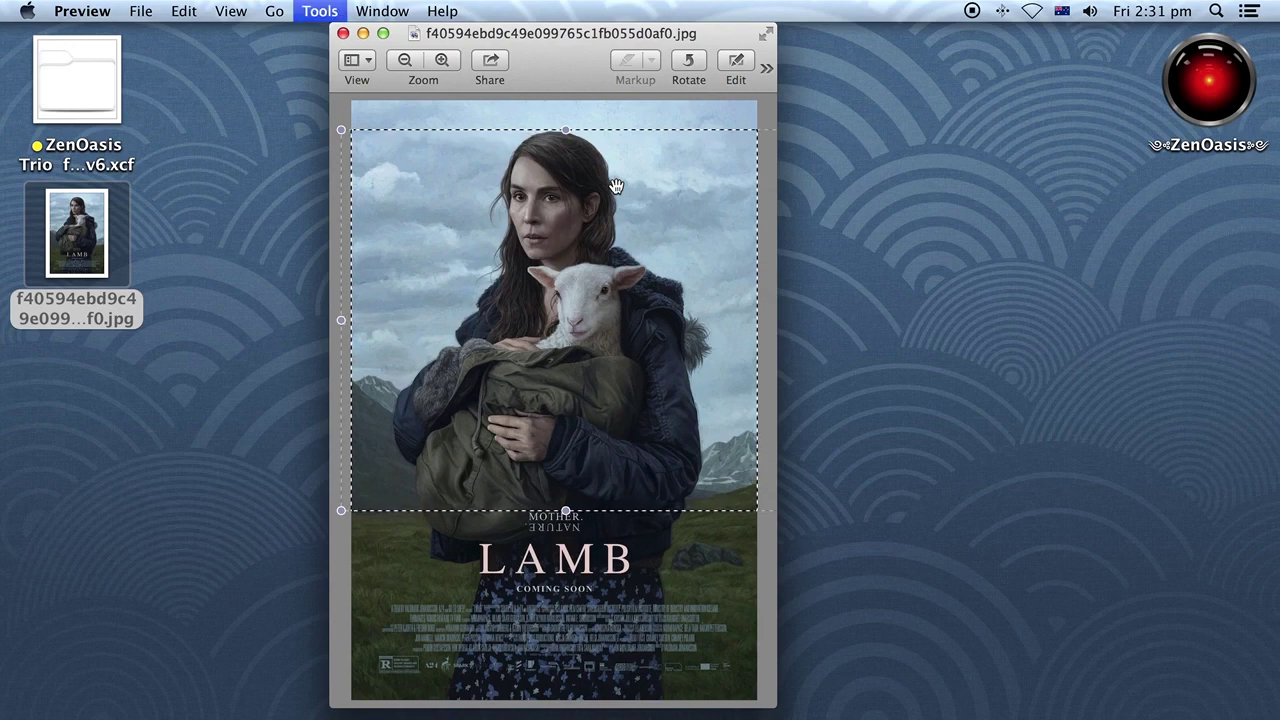
Step: Adjust the cropped image's color by raising shadows by about a third, saturation and sharpness slightly, and temperature marginally
left_click(322, 11)
left_click(340, 101)
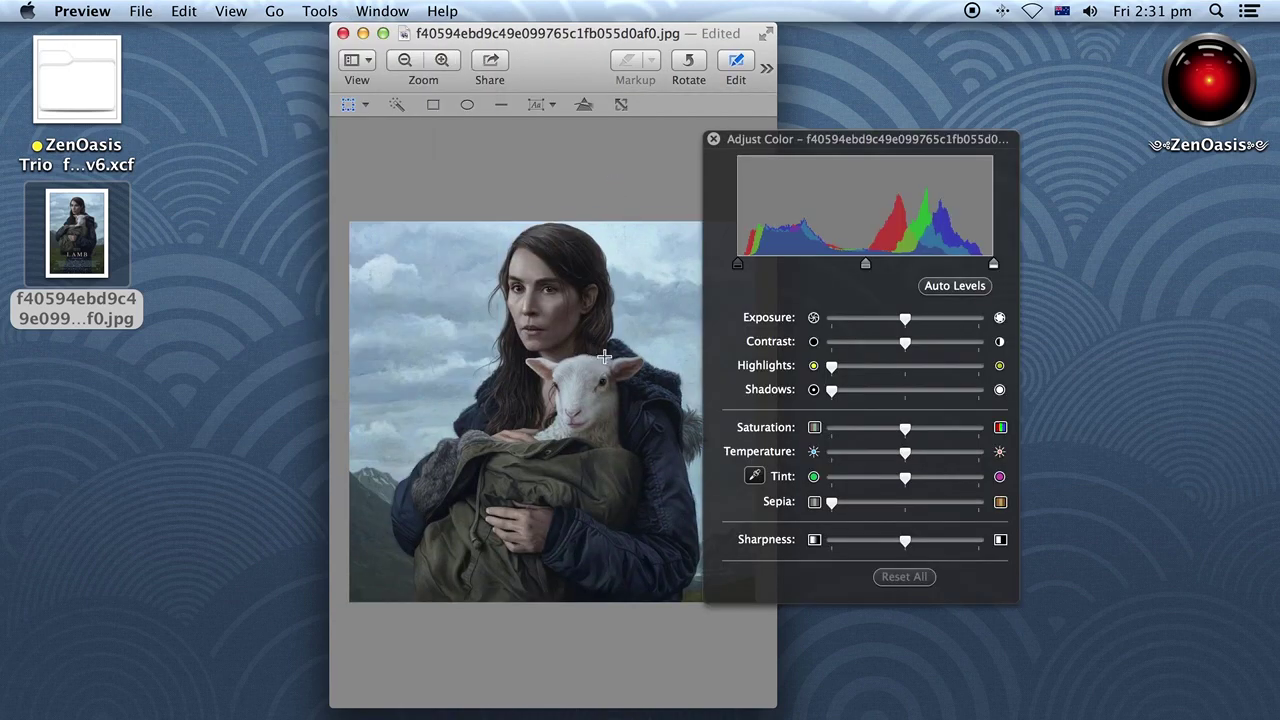
left_click(881, 390)
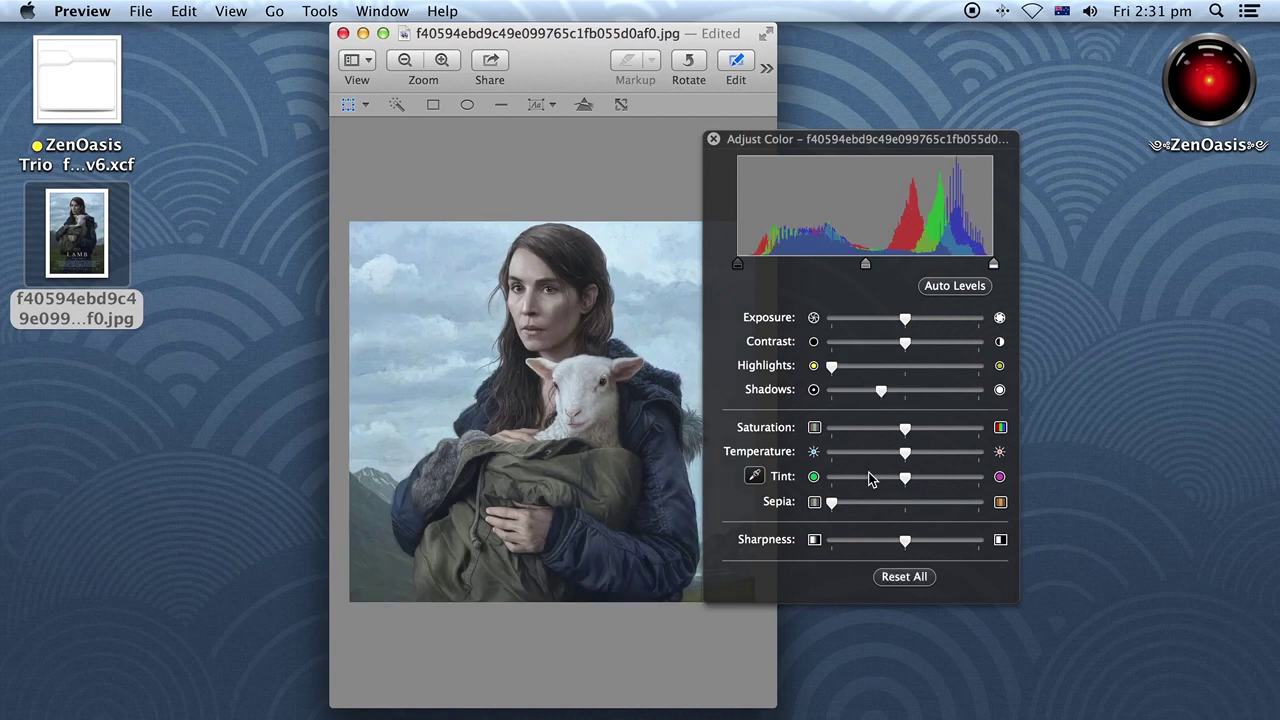
left_click(922, 429)
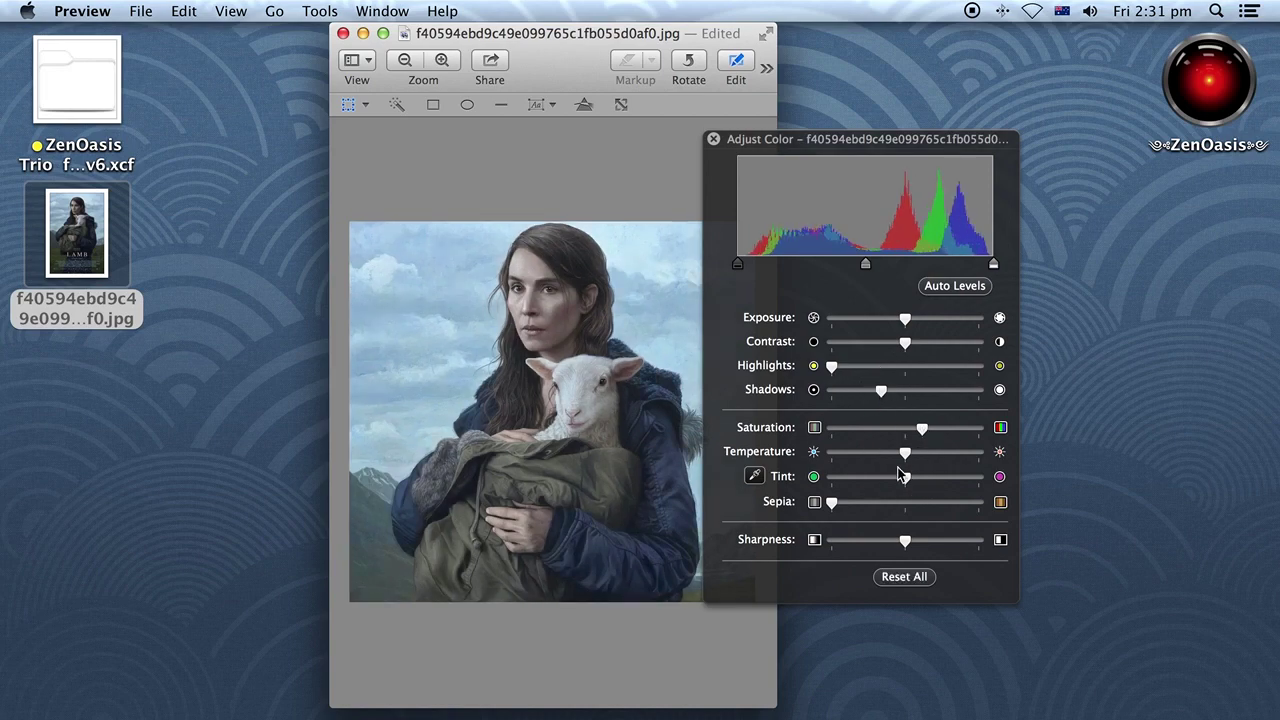
left_click(907, 453)
left_click(922, 541)
left_click_drag(516, 37, 414, 16)
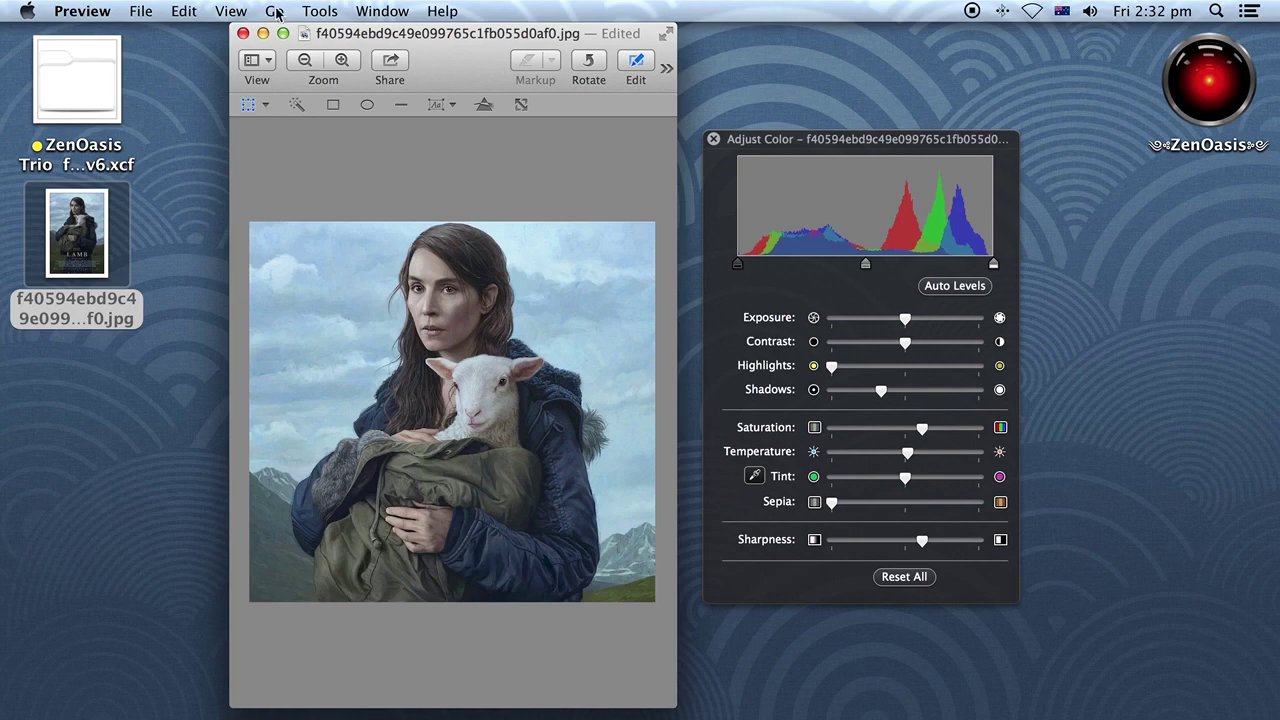
left_click(145, 12)
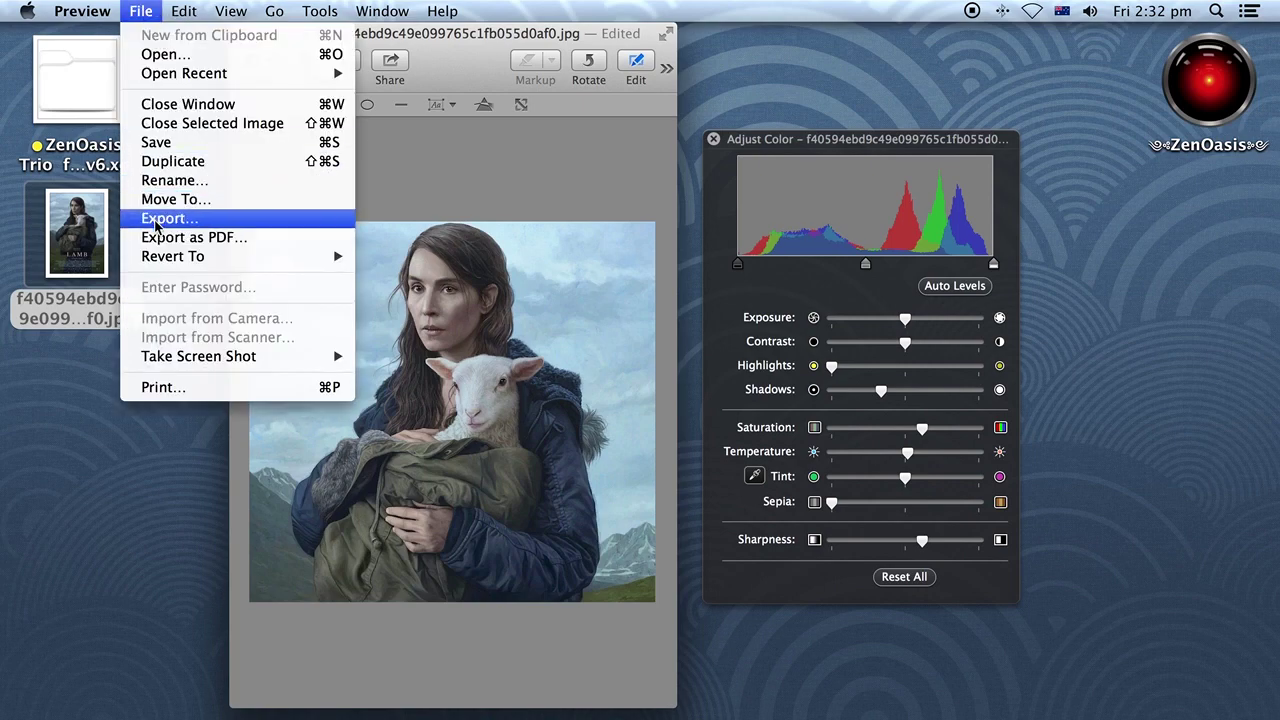
left_click(172, 211)
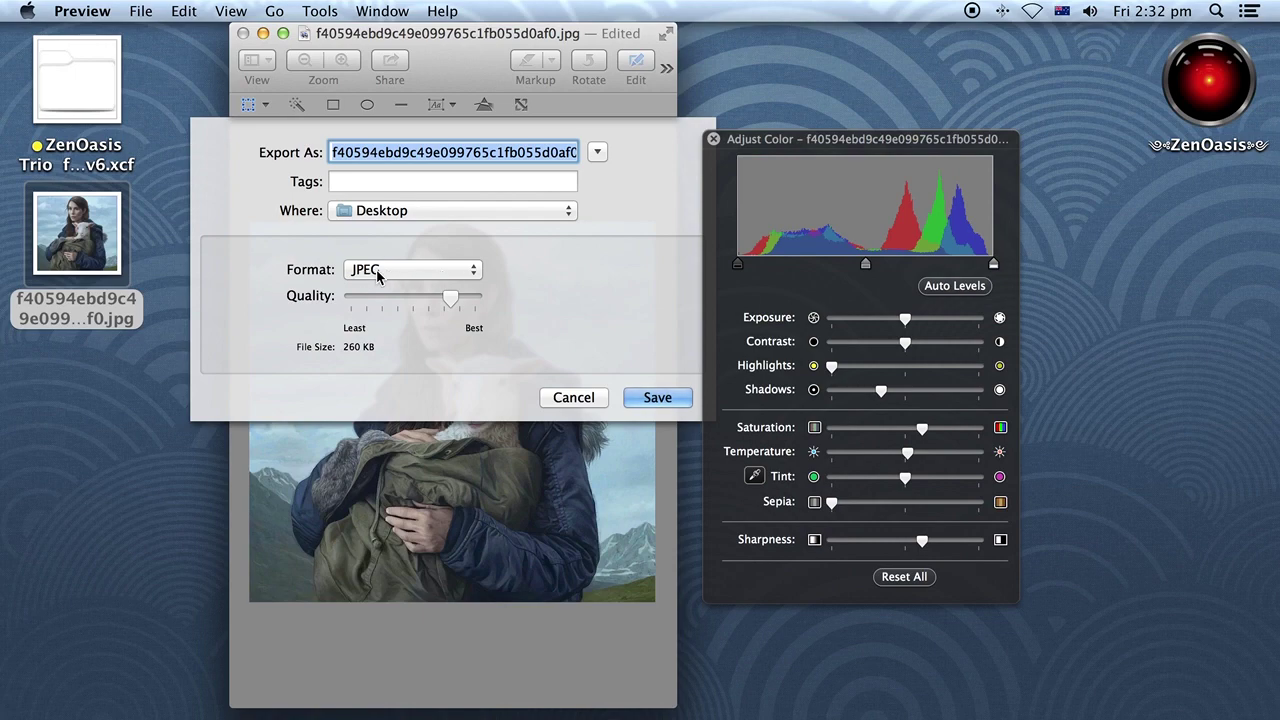
left_click(460, 278)
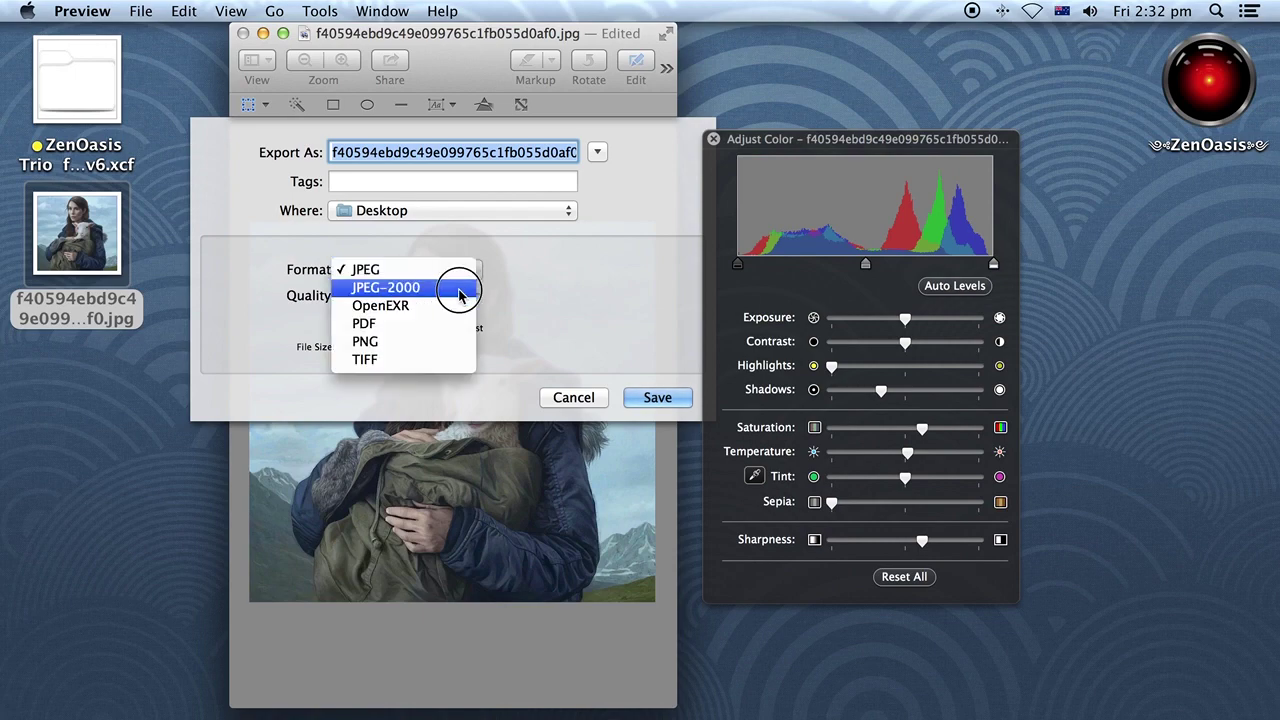
left_click(434, 345)
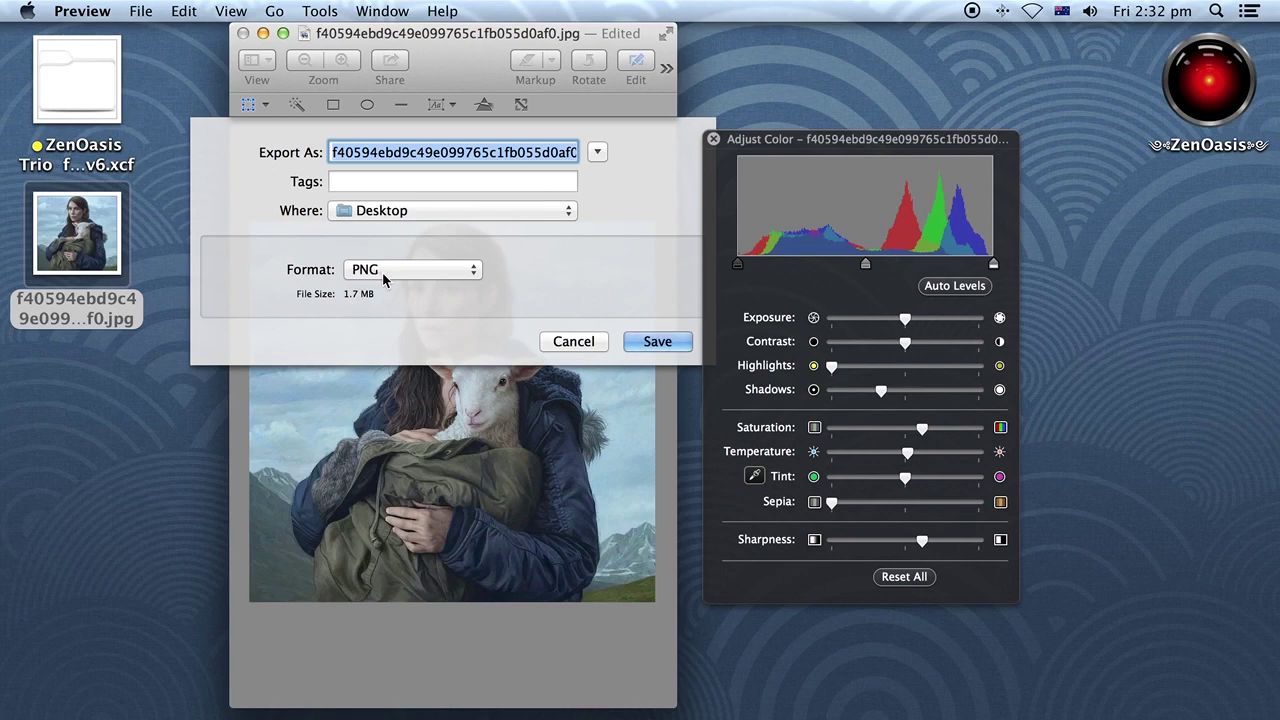
type("from")
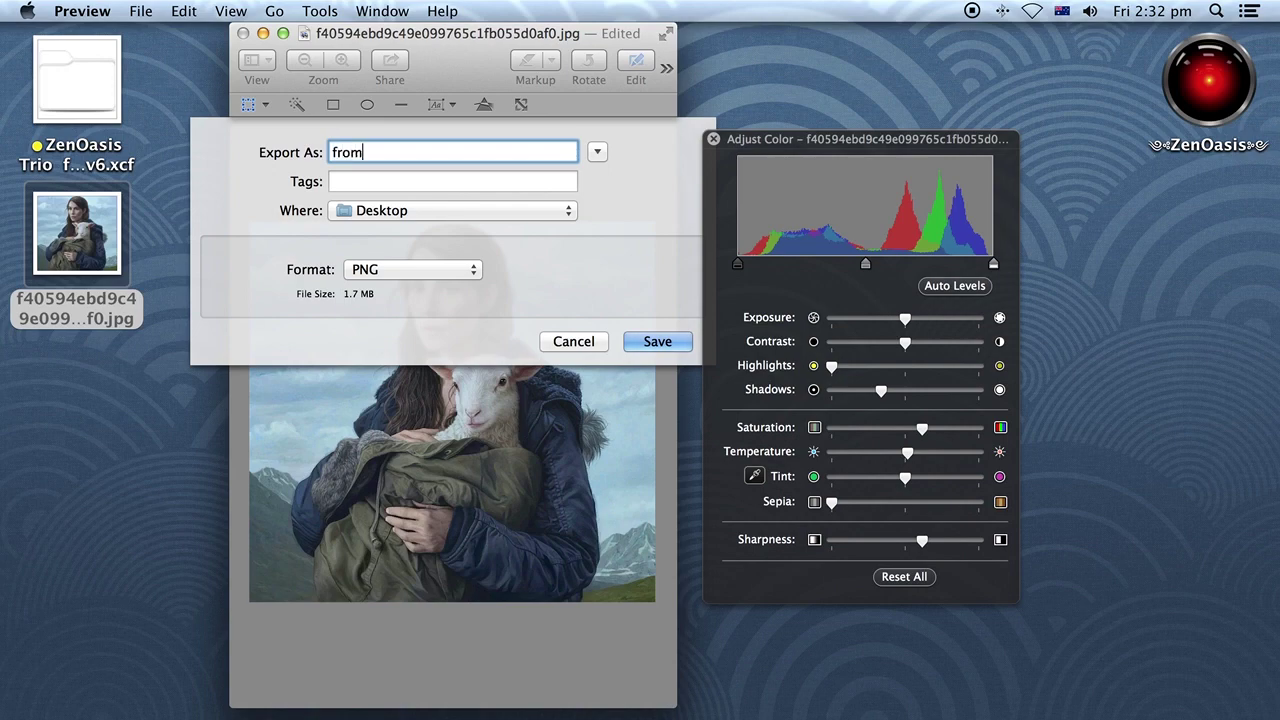
key("BackSpace")
key("BackSpace")
key("BackSpace")
key("BackSpace")
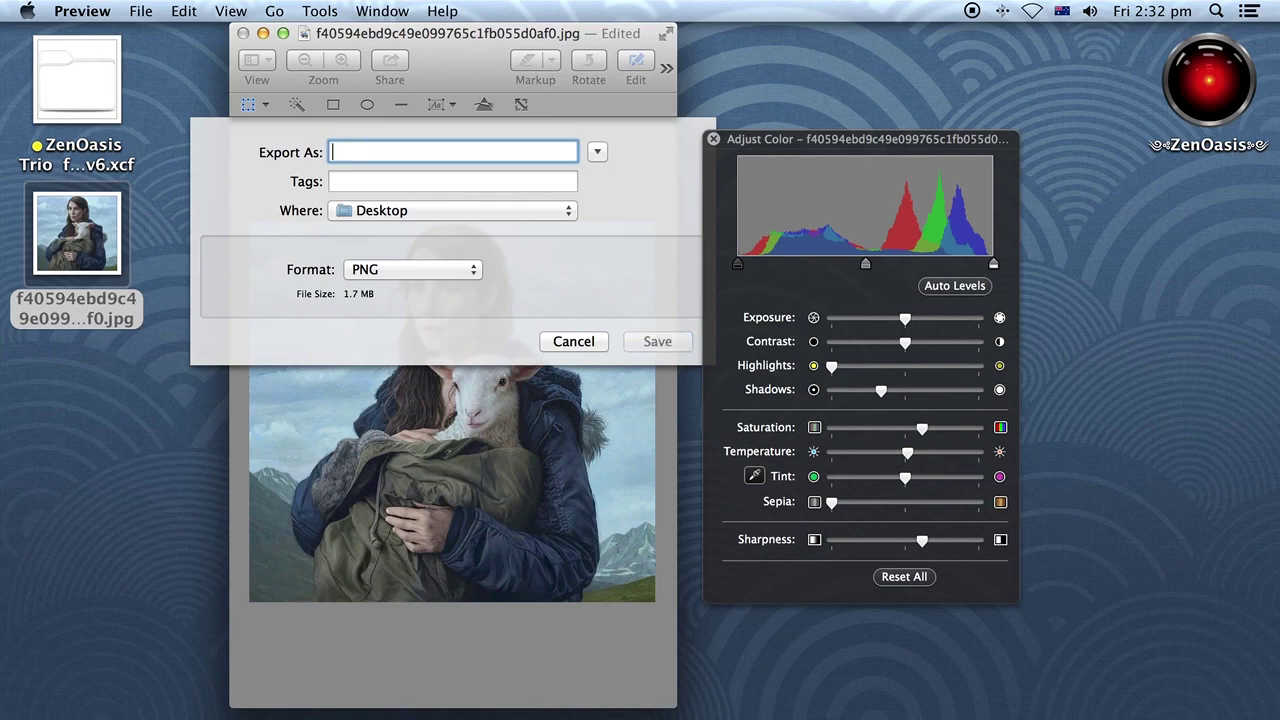
left_click(573, 341)
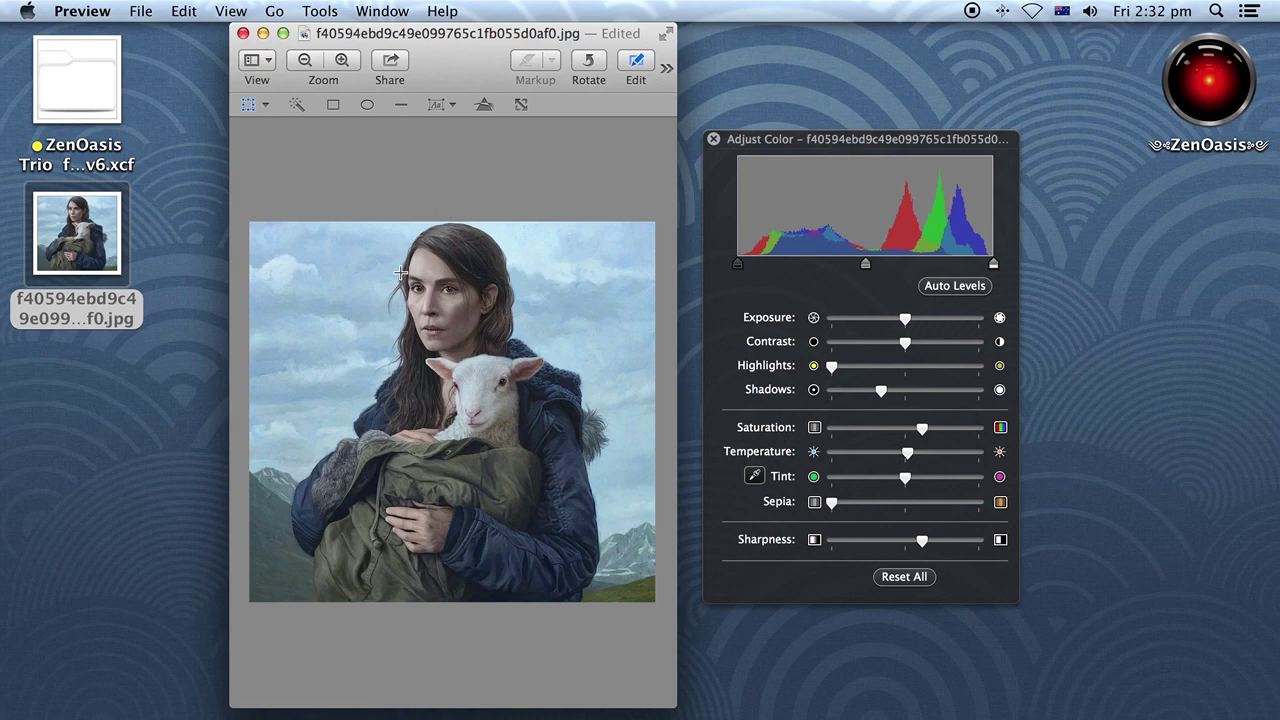
Step: Resize the image proportionally to a width of 512 pixels
left_click(320, 11)
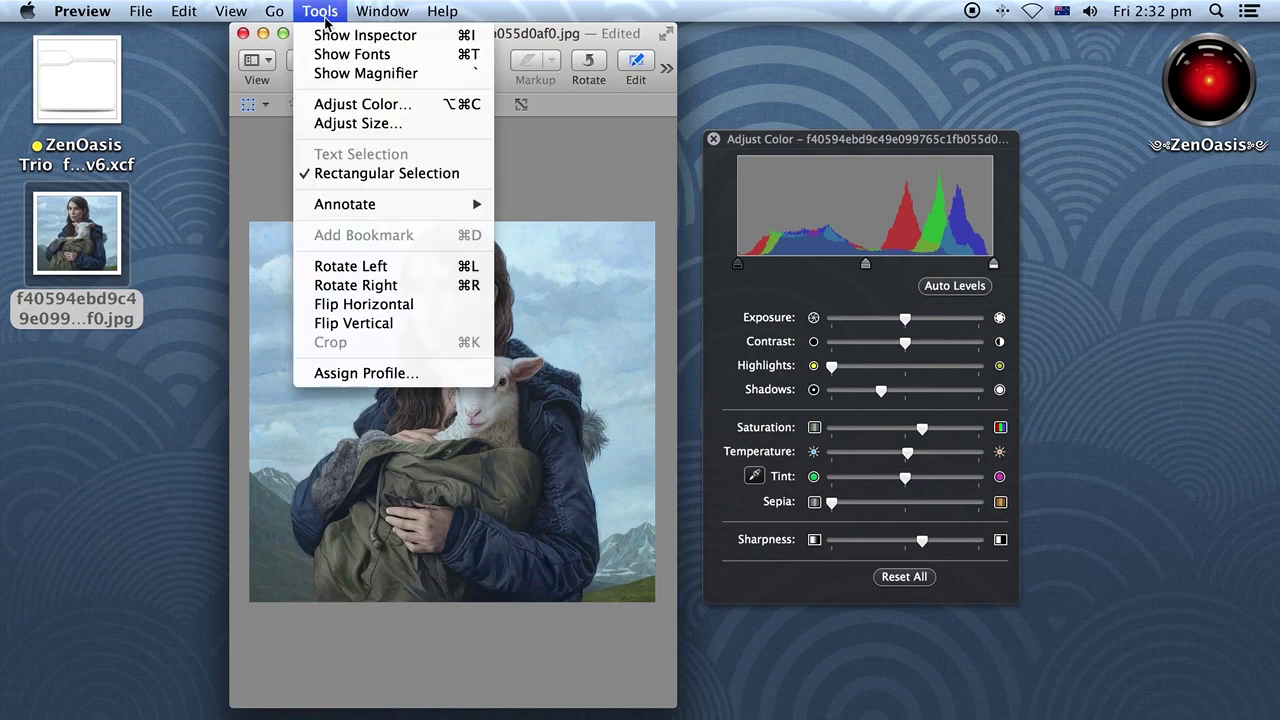
left_click(358, 123)
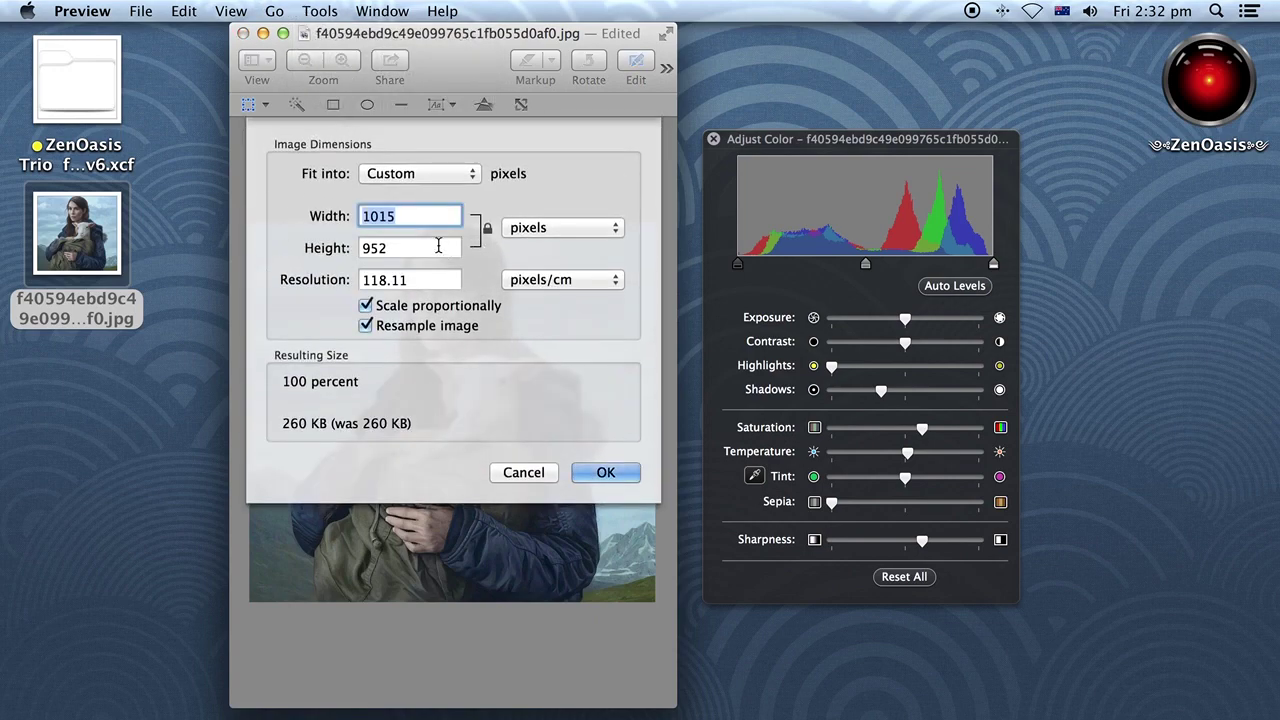
type("512")
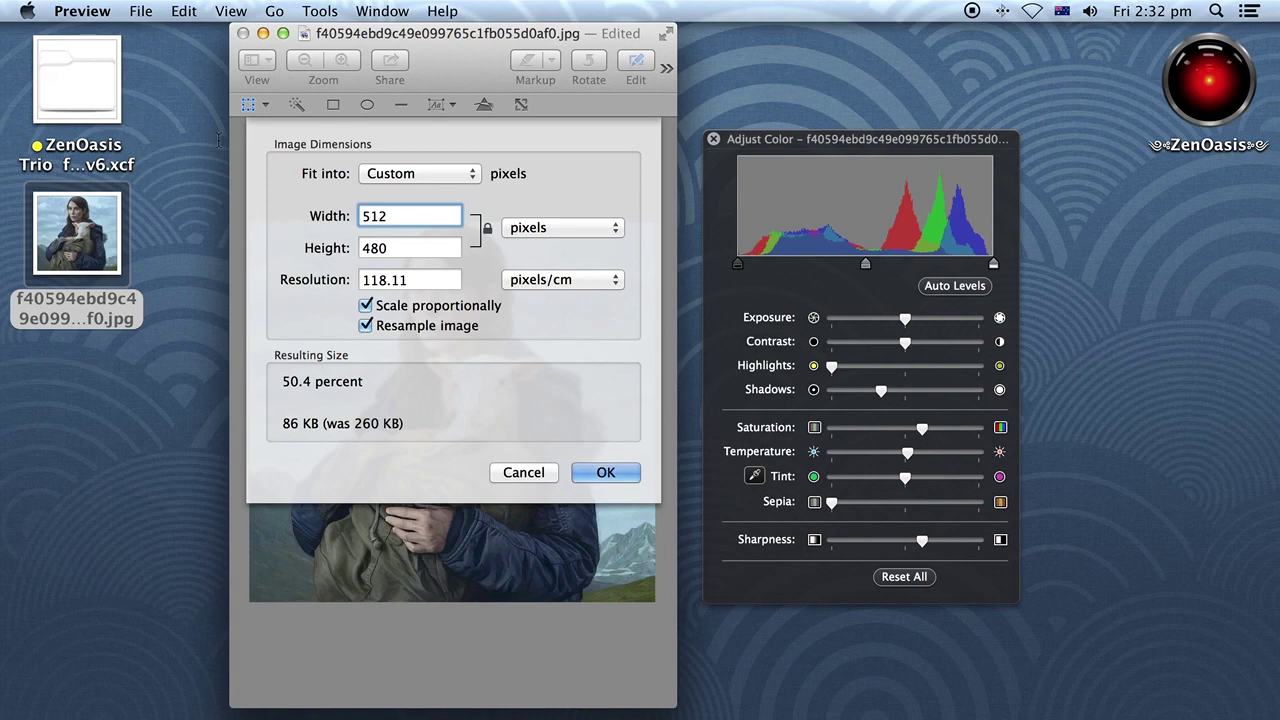
left_click(605, 472)
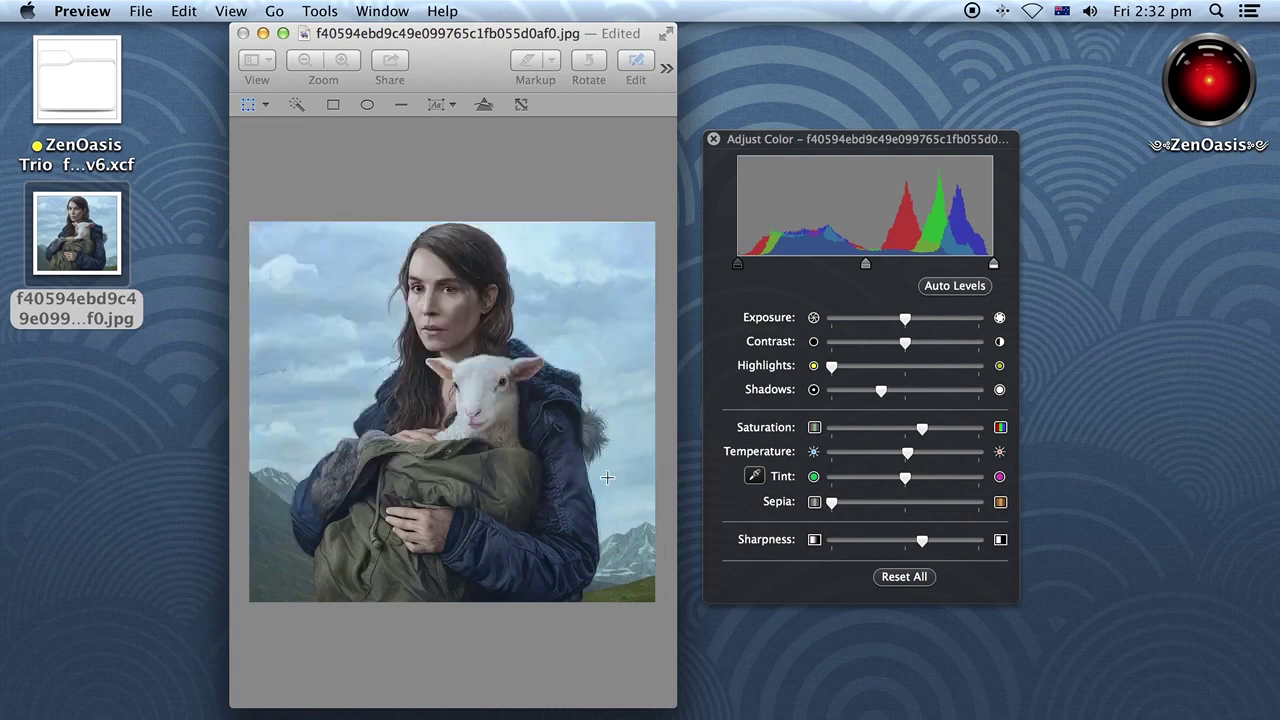
left_click(342, 60)
Step: Export the edited poster to the desktop as a PNG named "front"
left_click(130, 12)
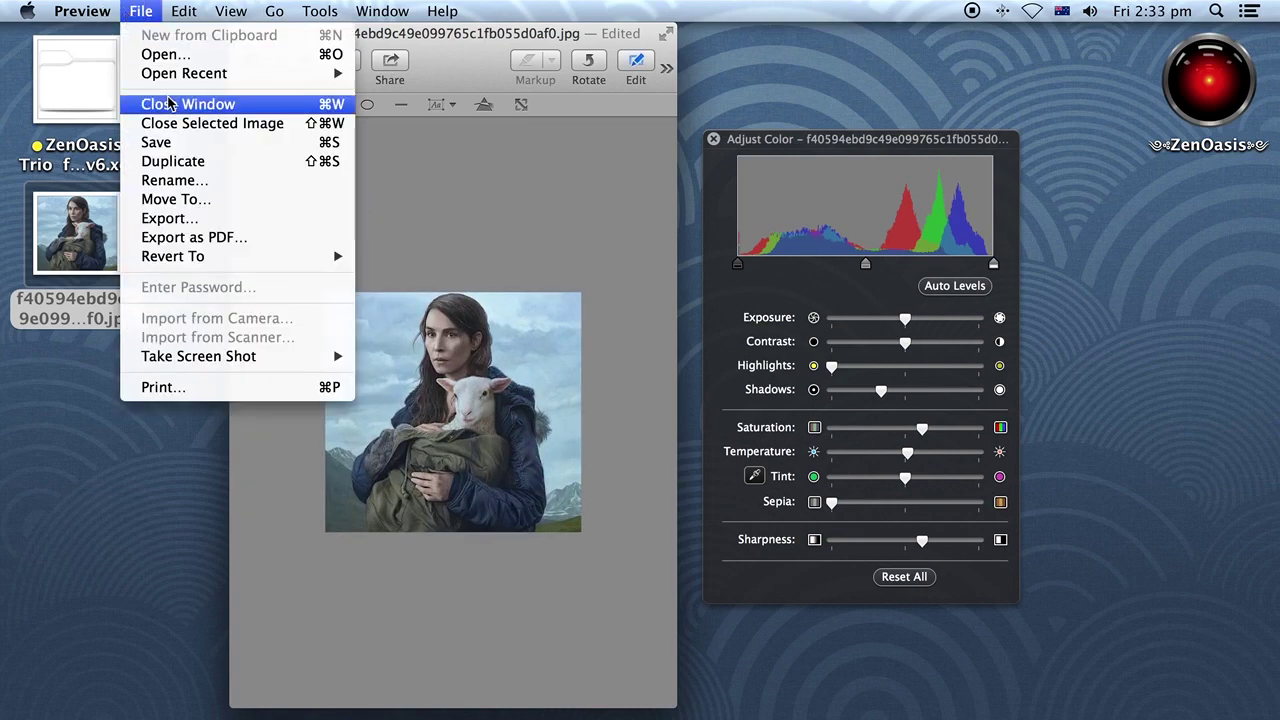
left_click(184, 219)
key("BackSpace")
type("front")
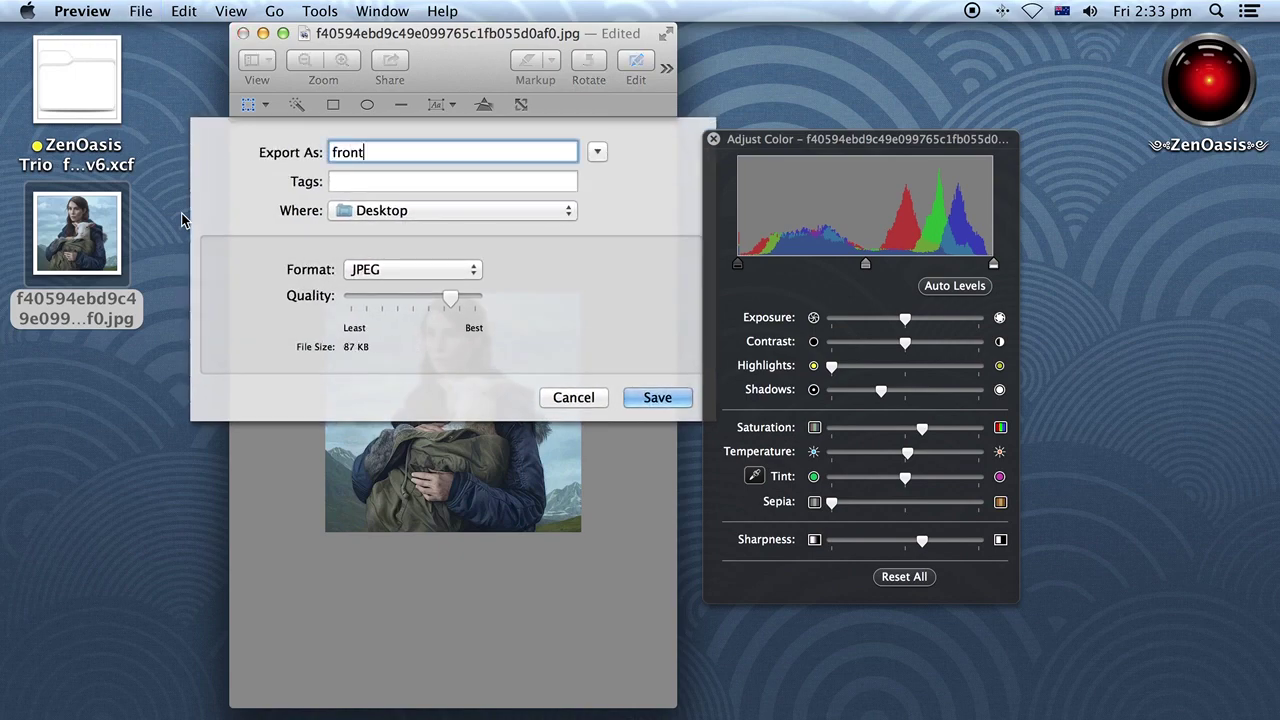
left_click(378, 271)
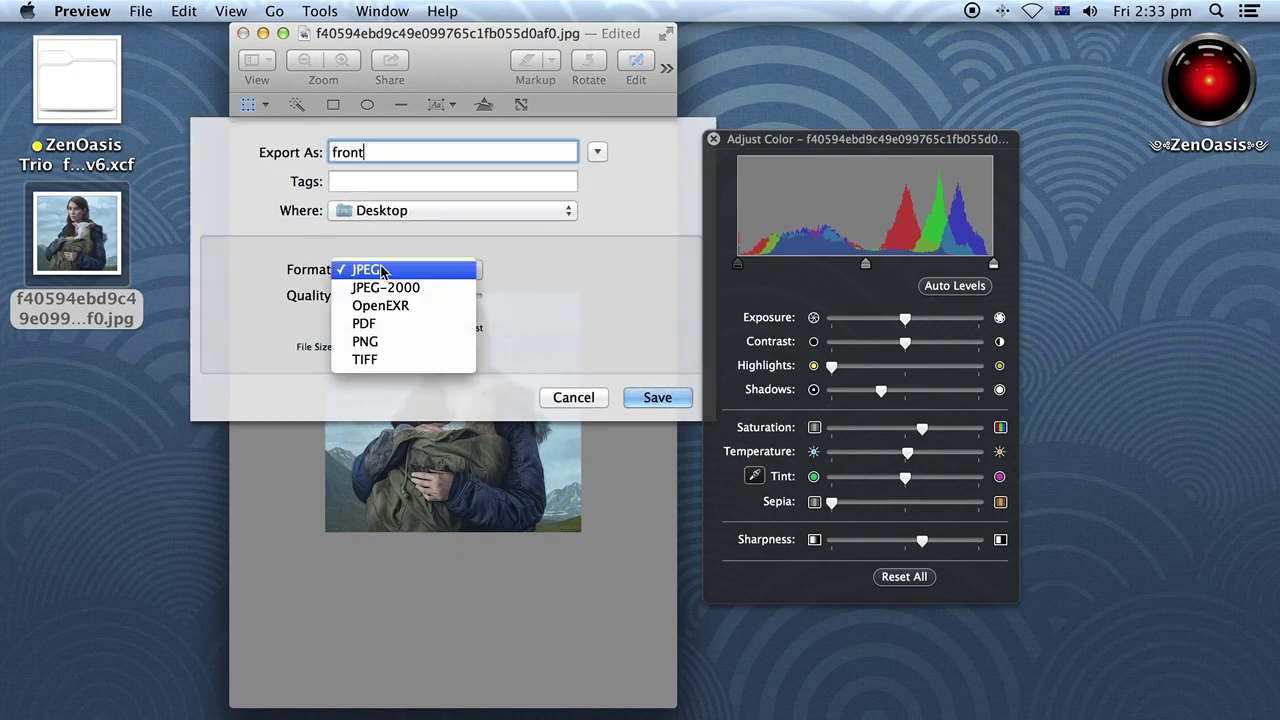
left_click(377, 342)
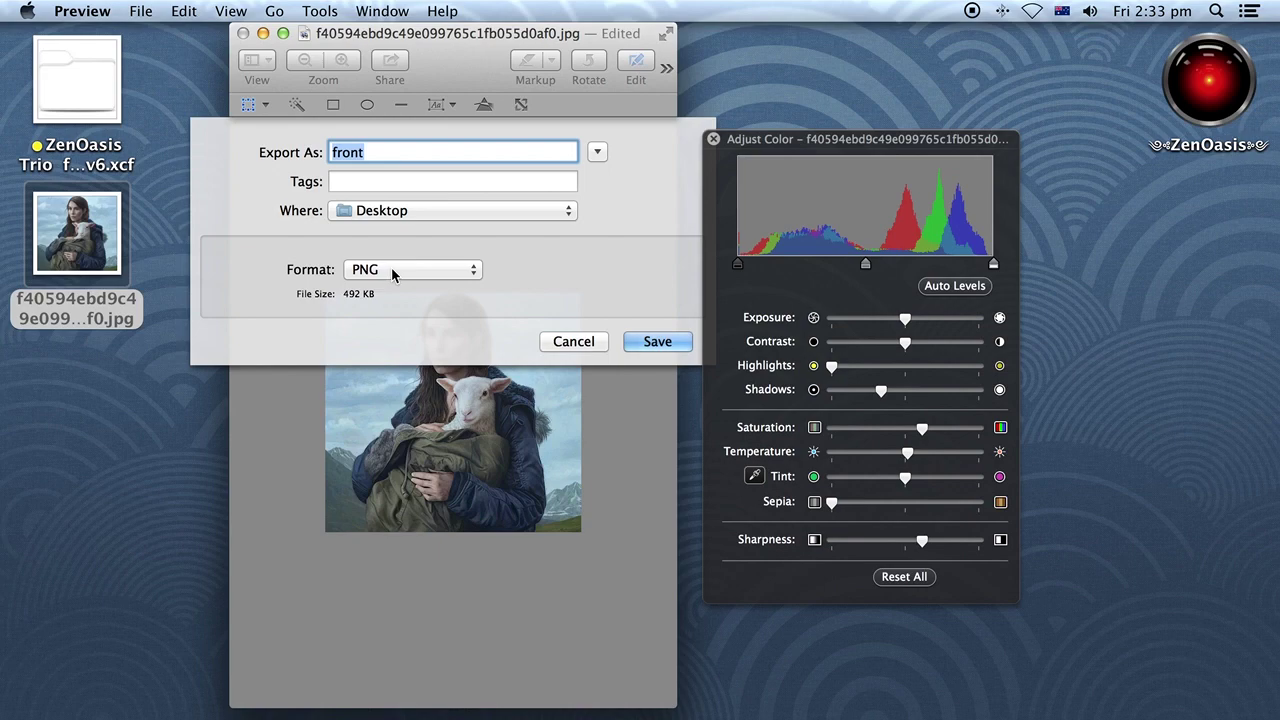
left_click(392, 267)
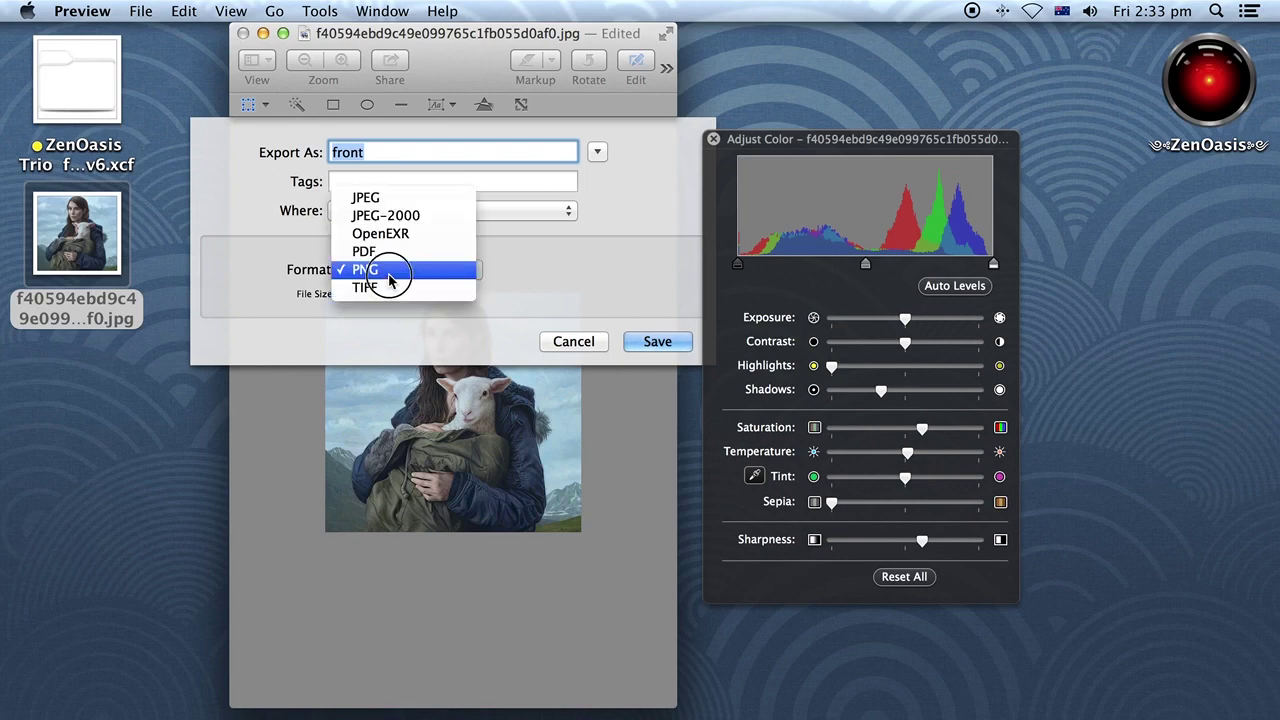
left_click(389, 277)
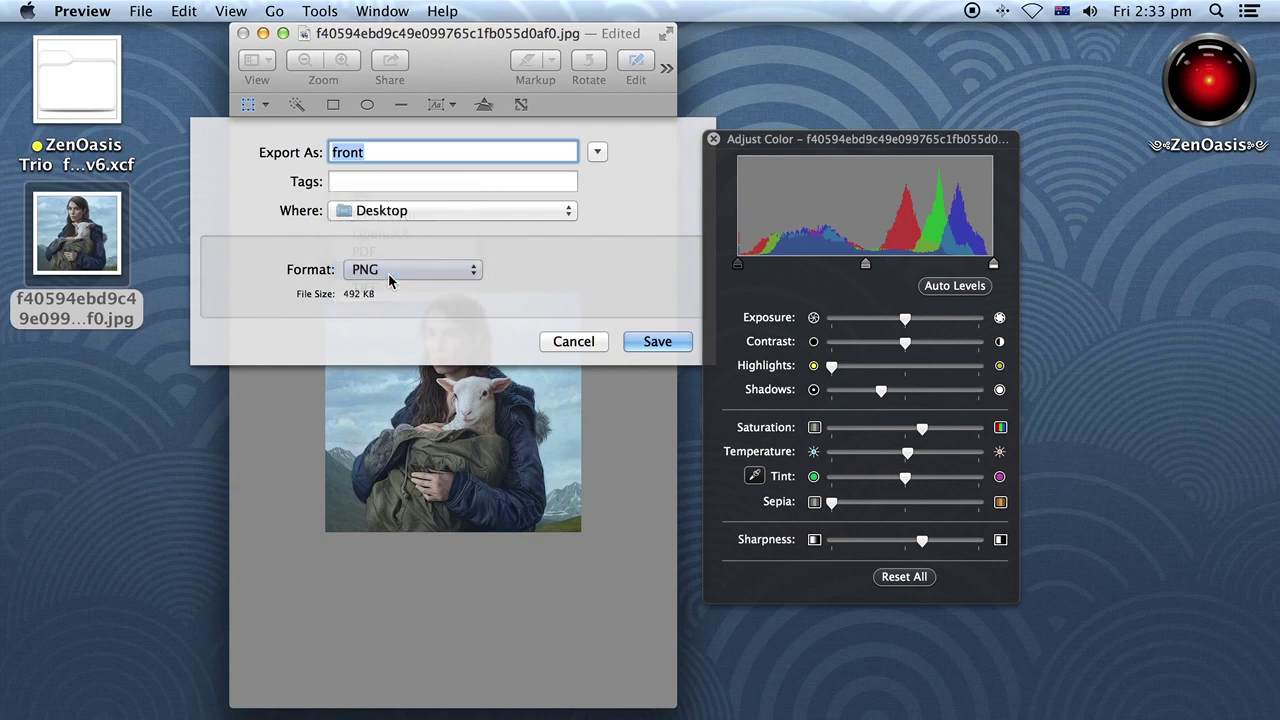
left_click(658, 342)
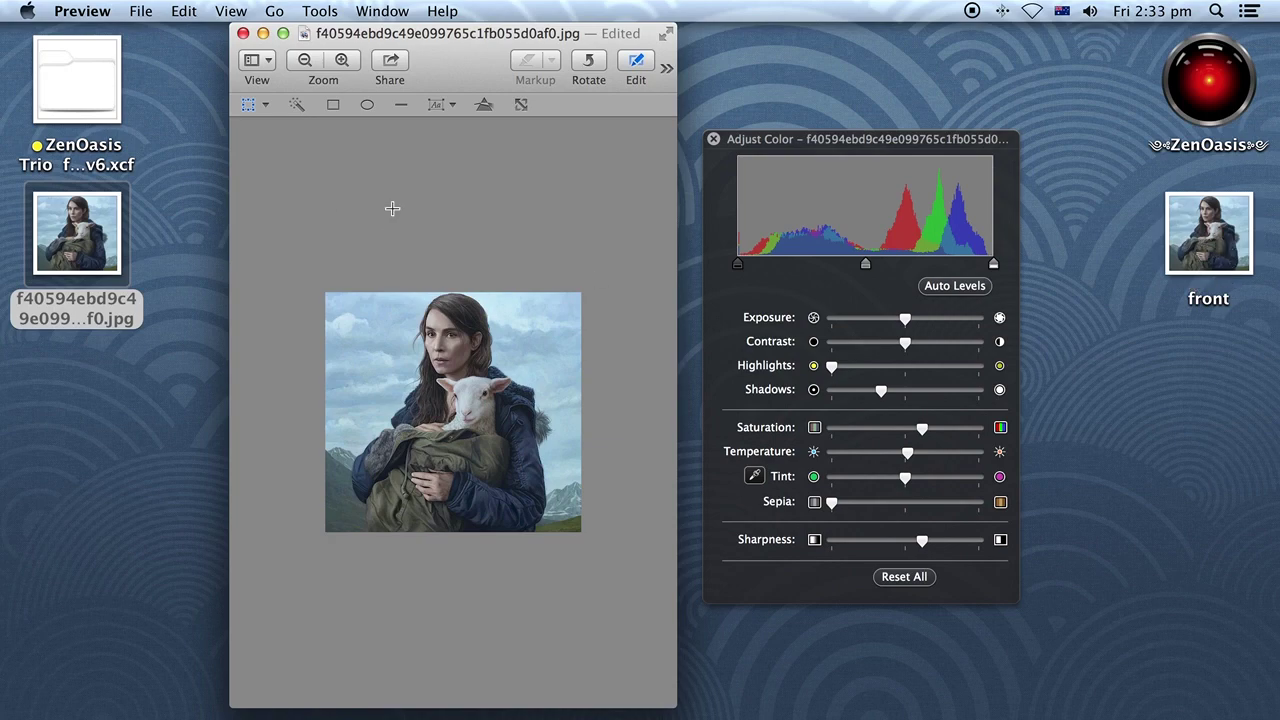
Step: Inspect the exported front image, close it, and check the cropped poster's pixel dimensions
double_click(1222, 240)
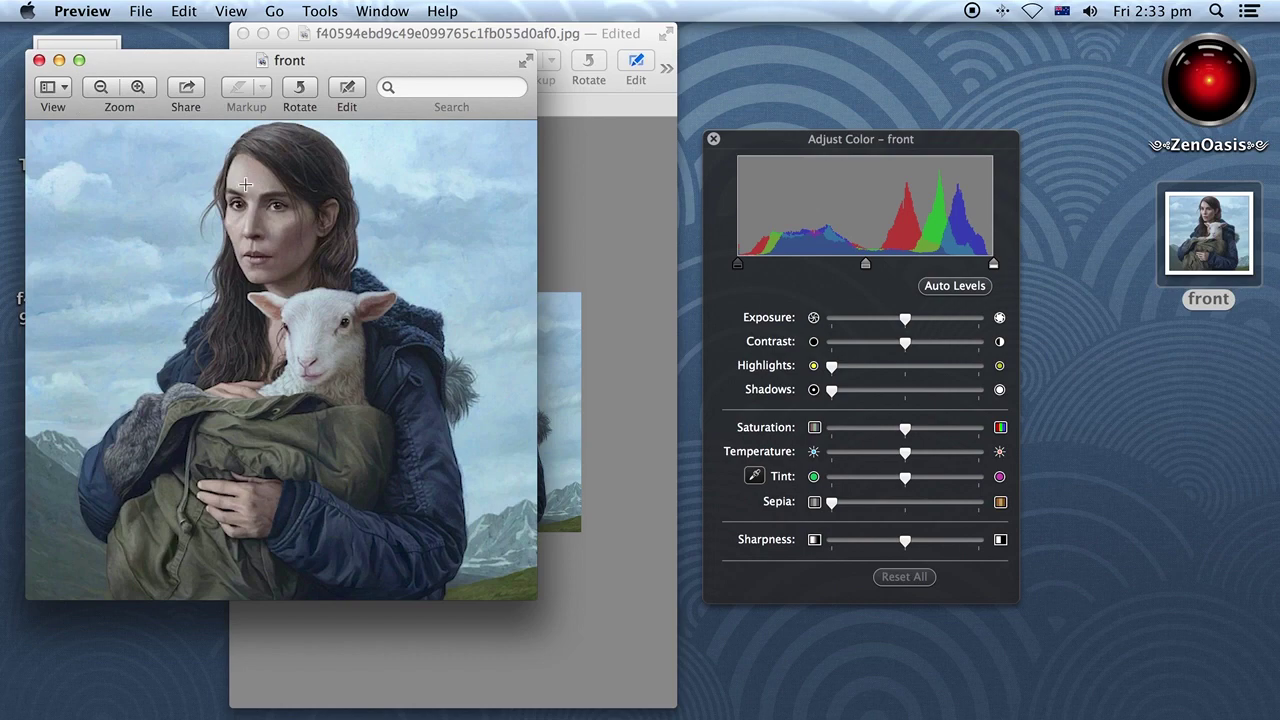
left_click(40, 62)
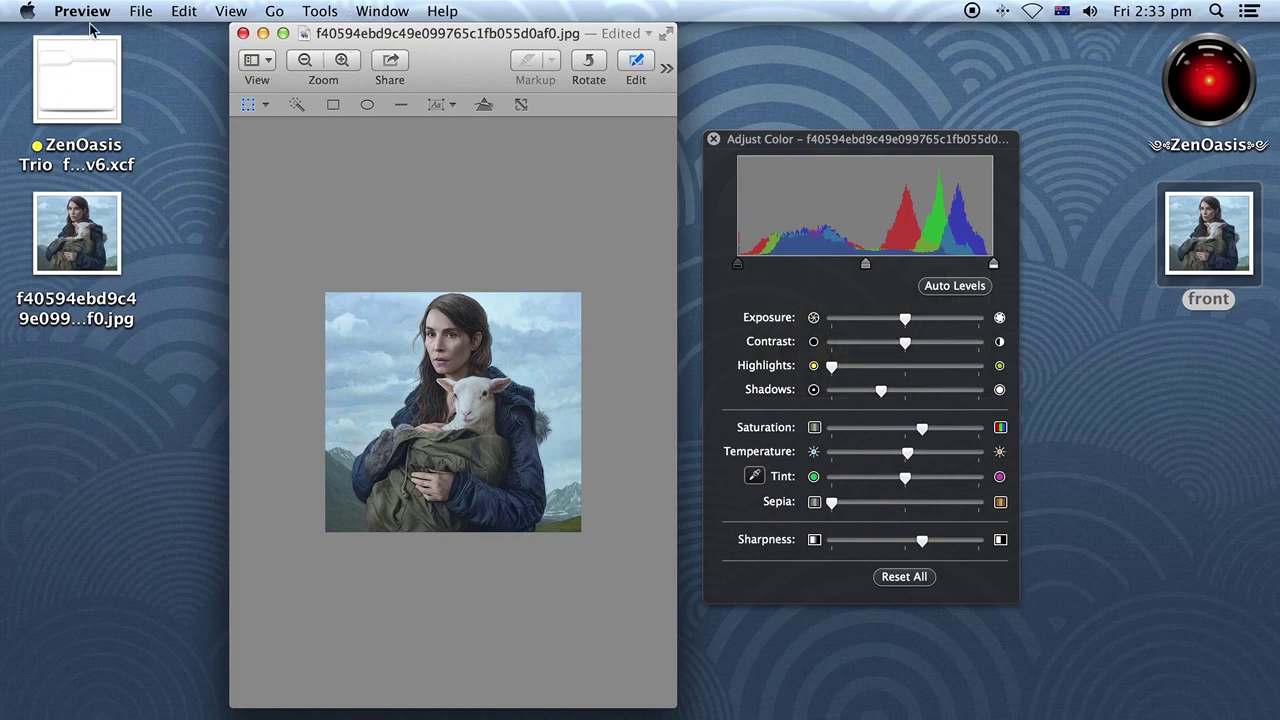
key("super+s")
left_click(320, 11)
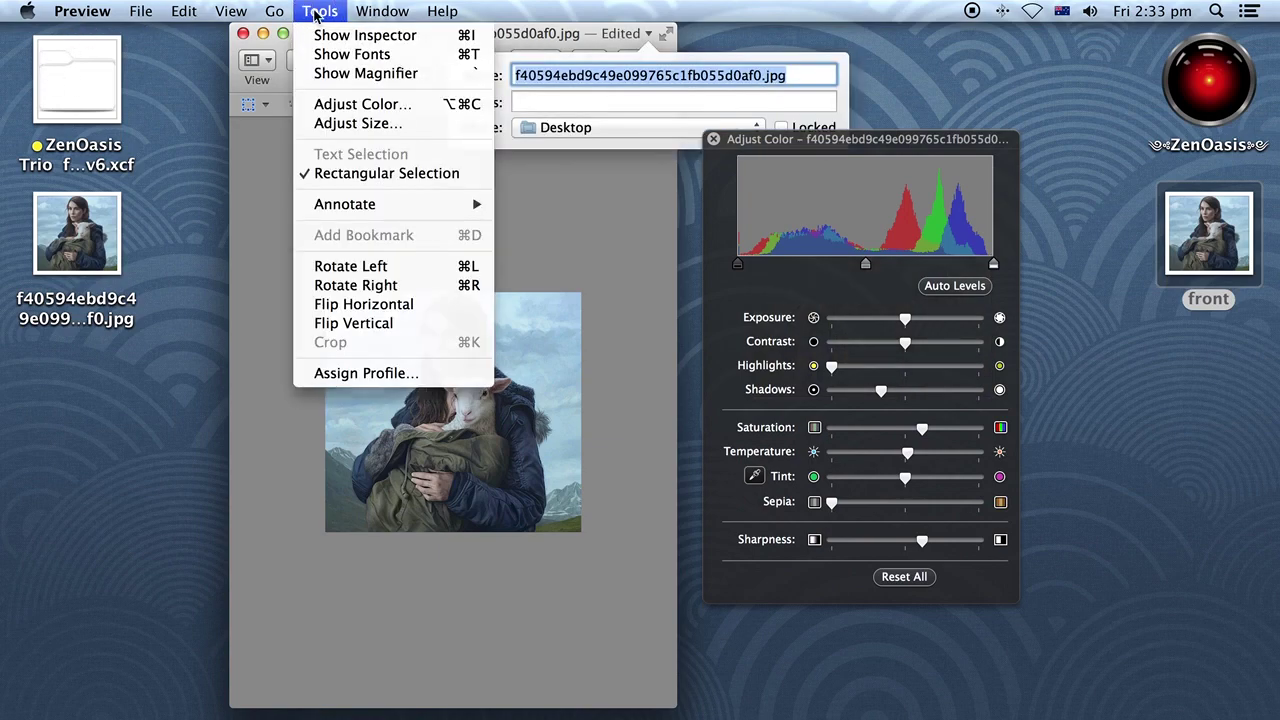
left_click(326, 122)
left_click(620, 476)
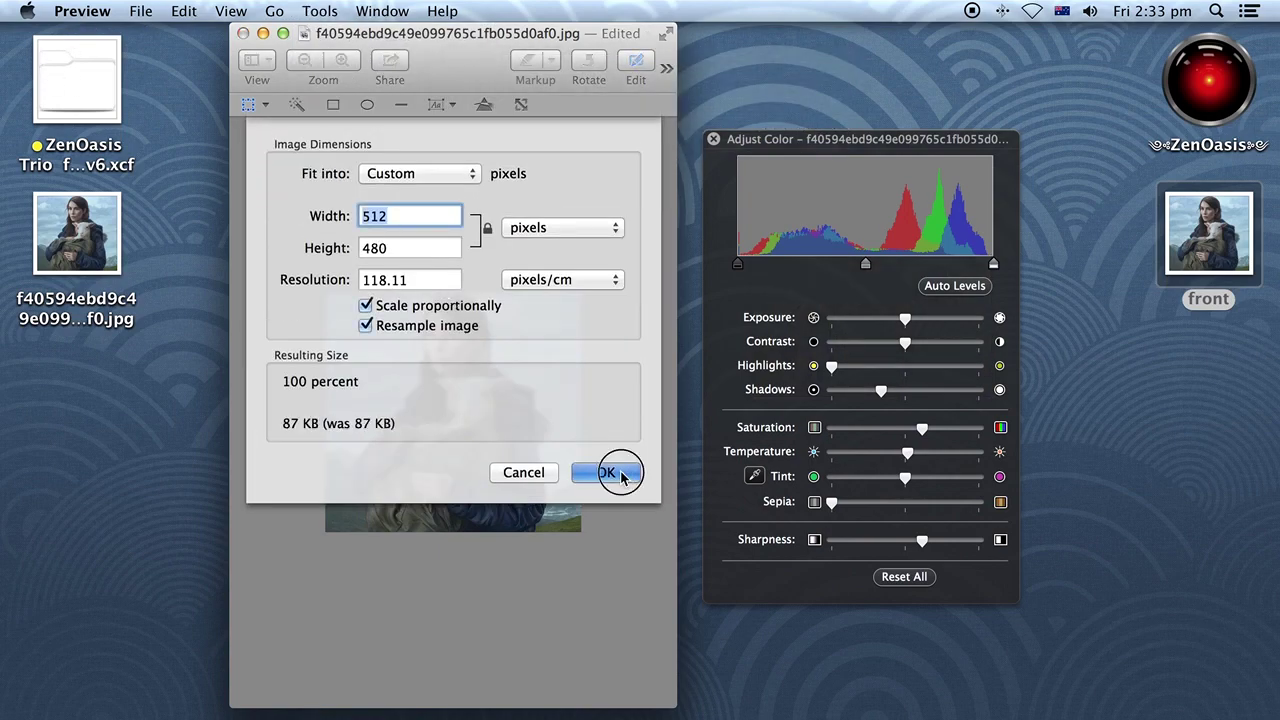
Step: Export the poster again to the desktop as a PNG named "front", replacing the existing file
left_click(143, 13)
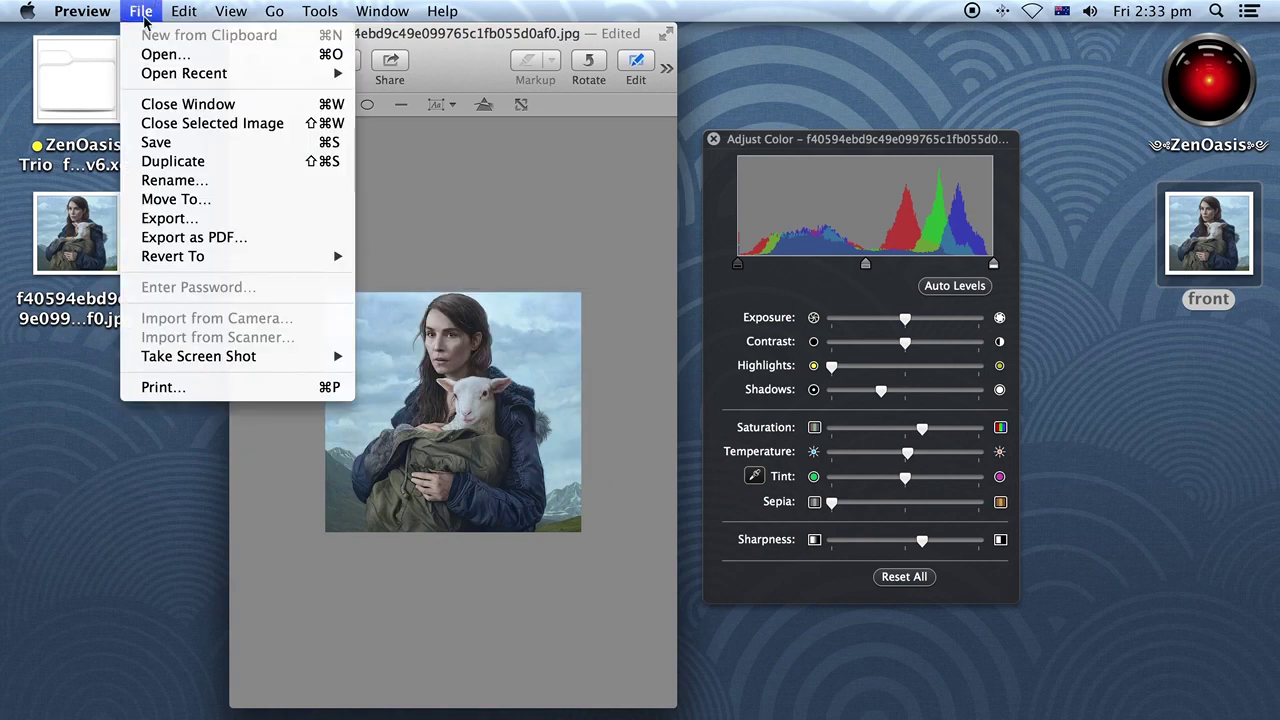
left_click(170, 218)
type("f")
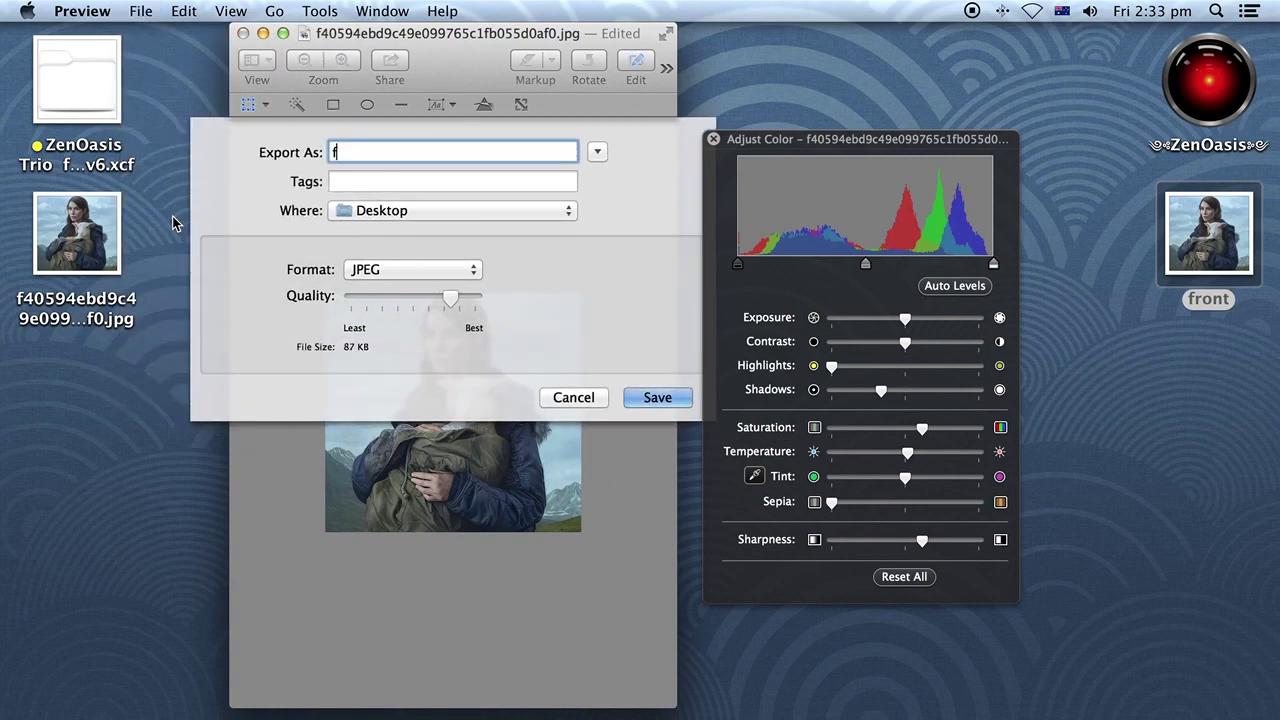
type("ront")
left_click(409, 273)
left_click(398, 337)
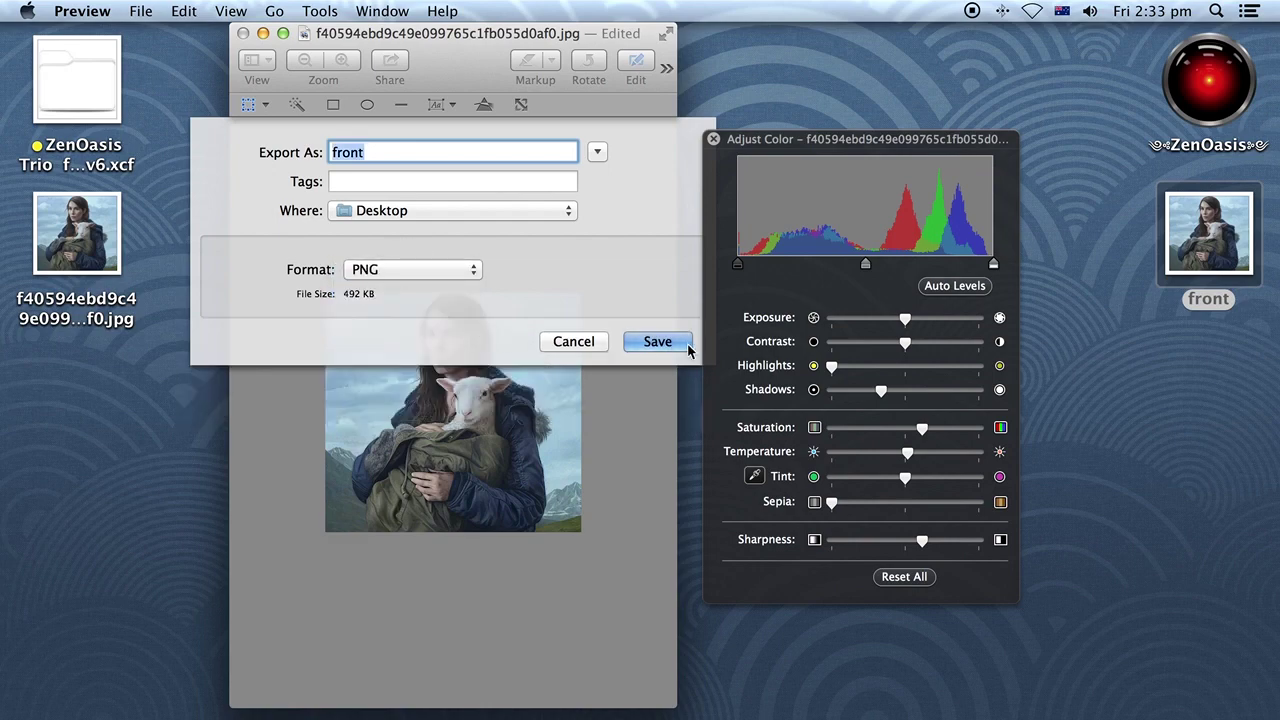
left_click(687, 346)
left_click(606, 237)
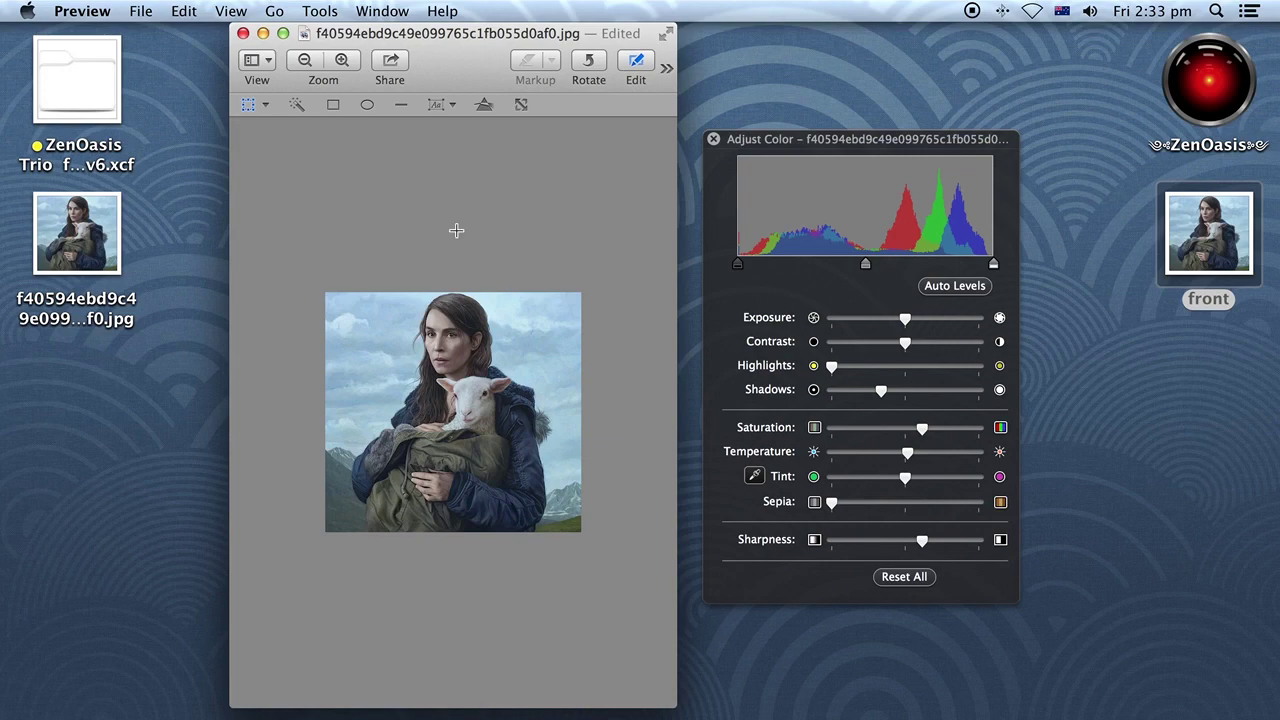
Step: Undo the resize, color adjustments and crop on the poster JPG to get back to the original image
key("super+z")
key("super+z")
key("super+z")
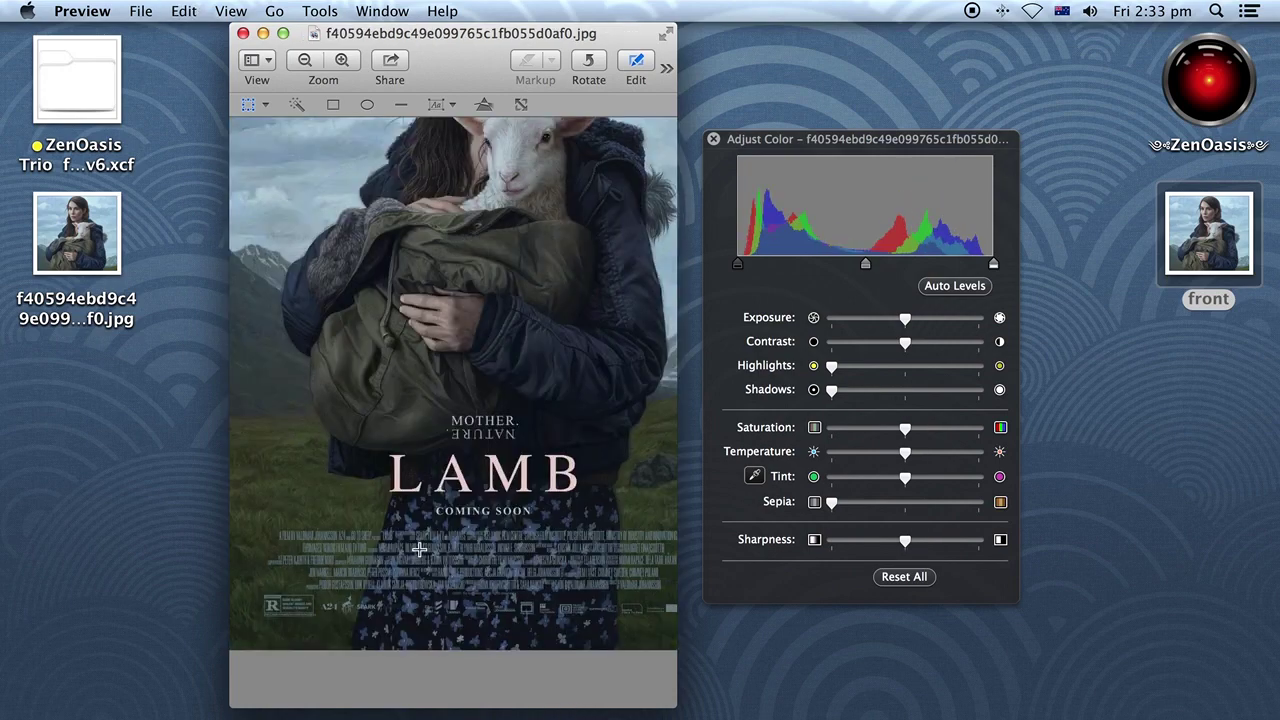
Step: Crop the poster tightly around the large LAMB title lettering
scroll(385, 451, "up", 3)
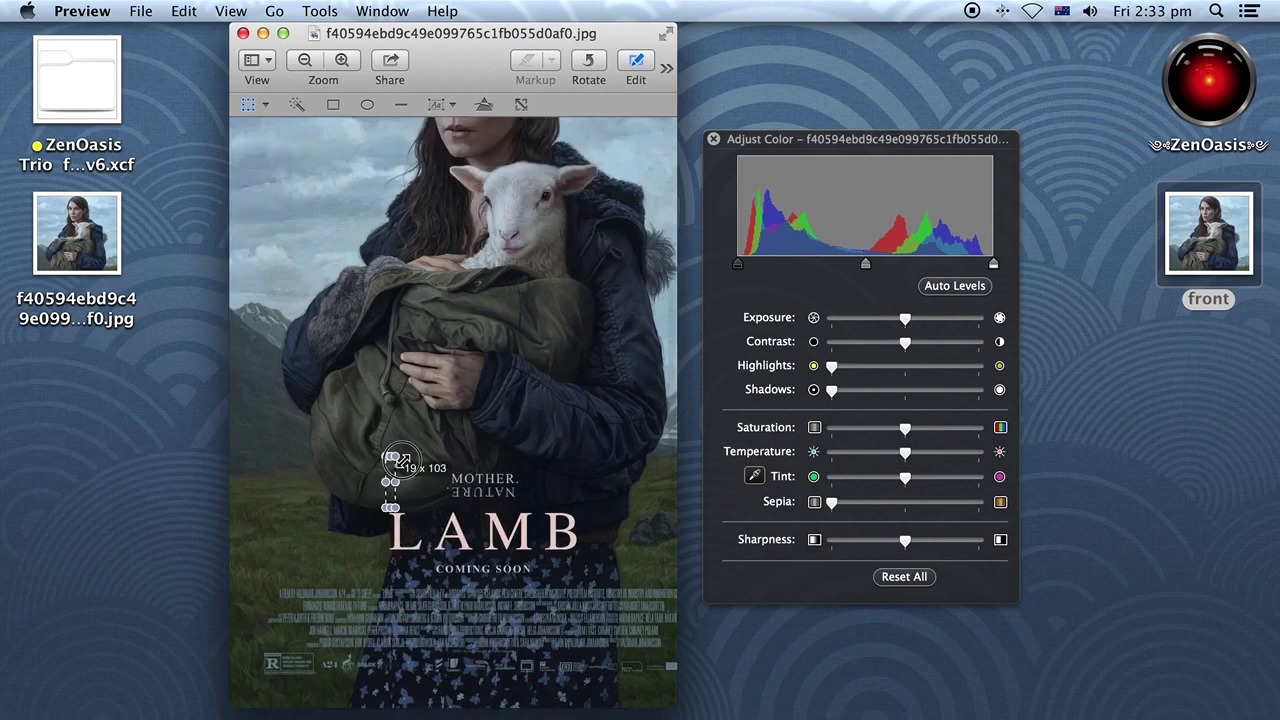
left_click_drag(386, 509, 580, 553)
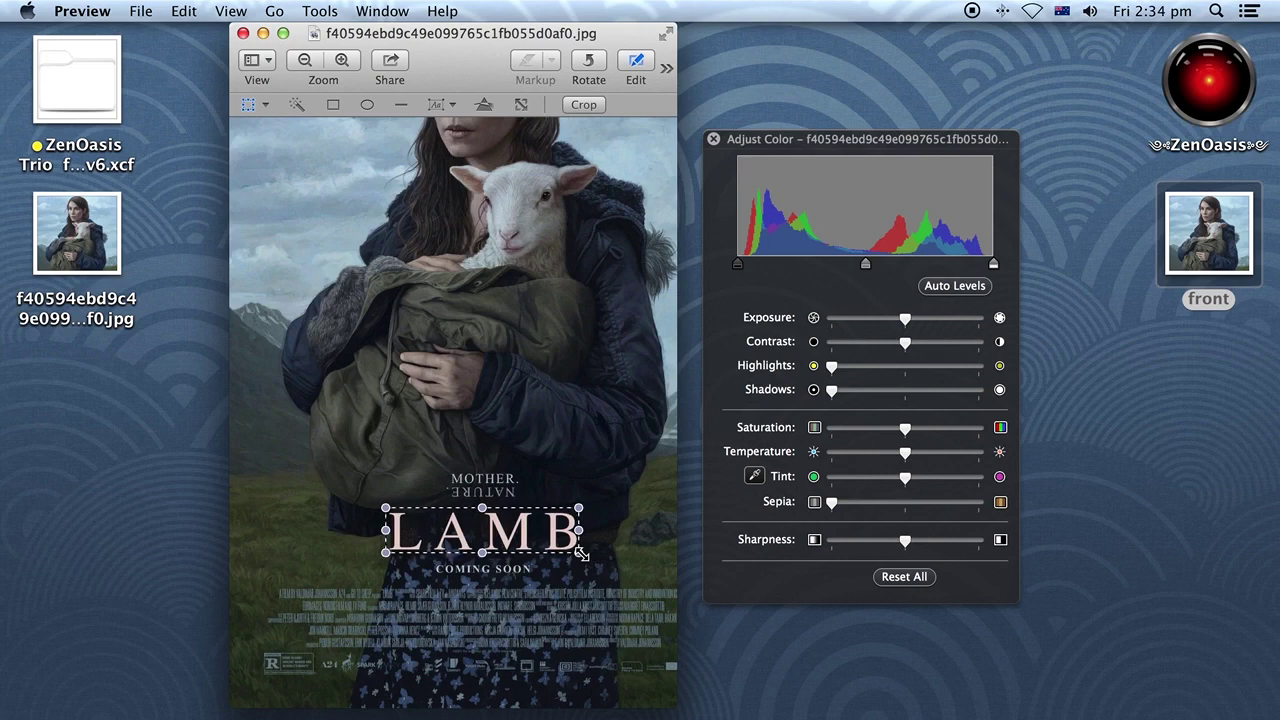
key("super+k")
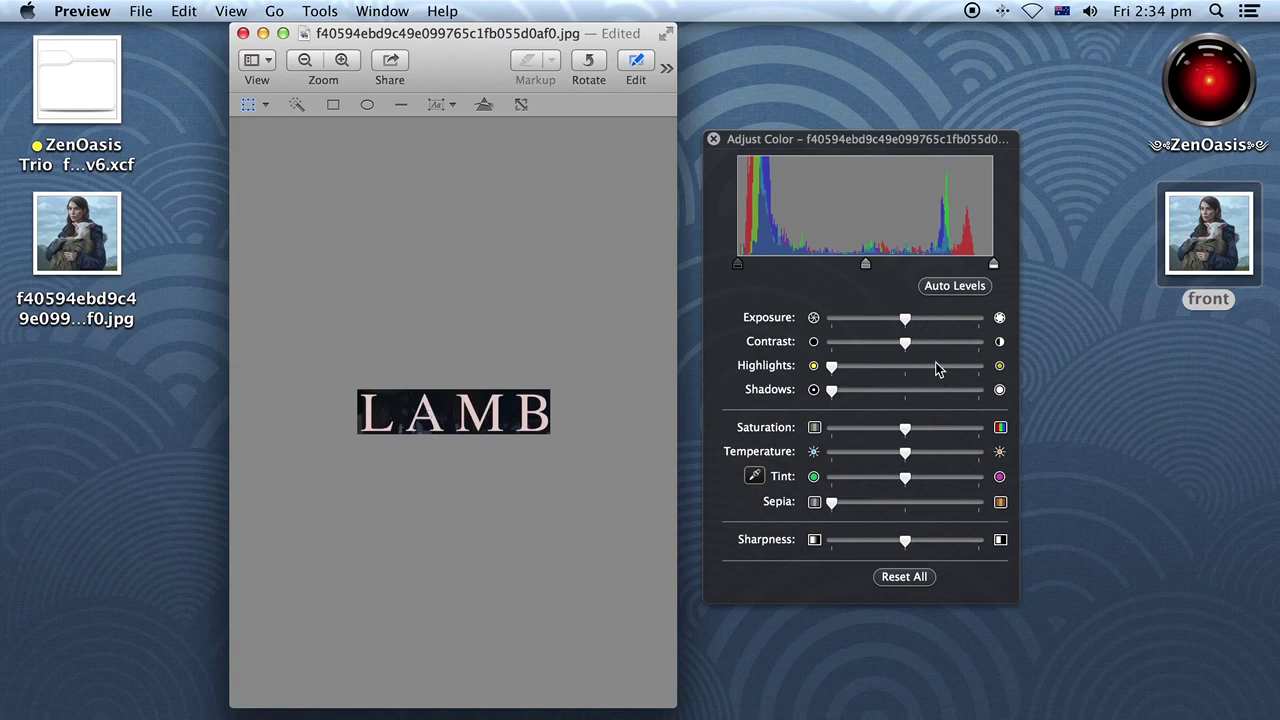
Step: Turn the title into white letters on black by raising exposure about a quarter and contrast about half above center, with saturation at minimum
left_click_drag(905, 321, 925, 344)
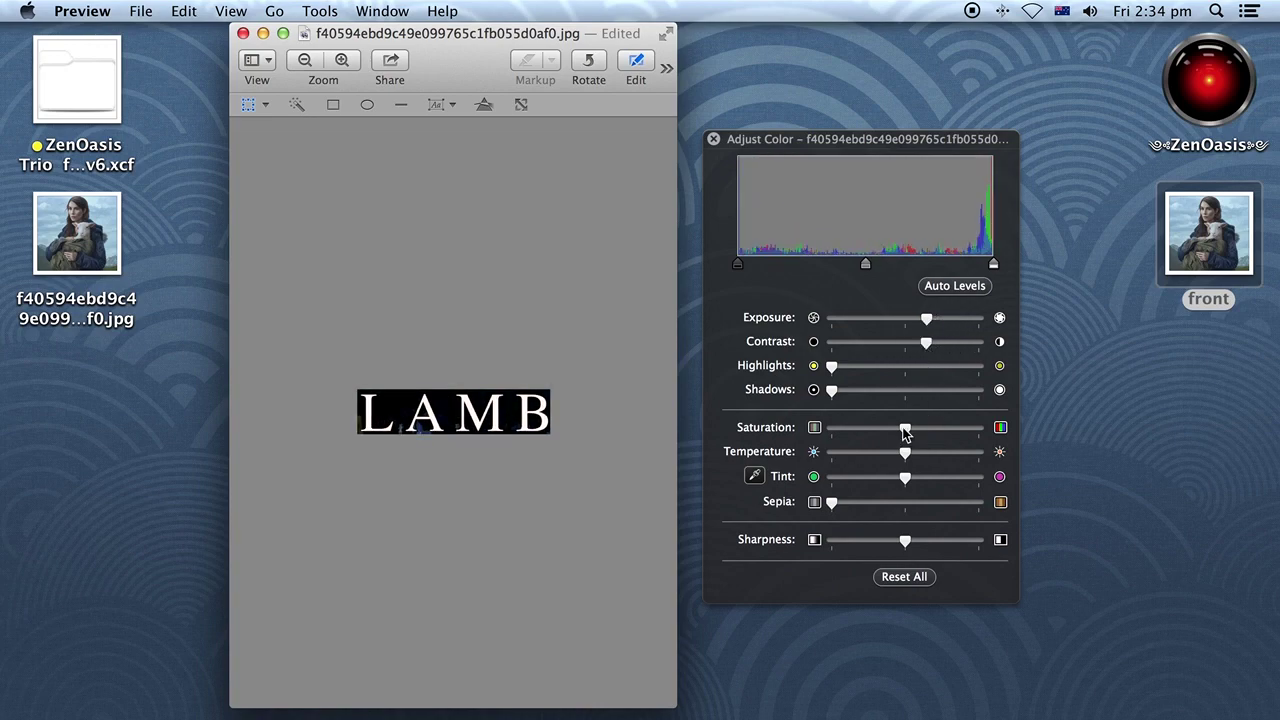
left_click_drag(905, 432, 762, 430)
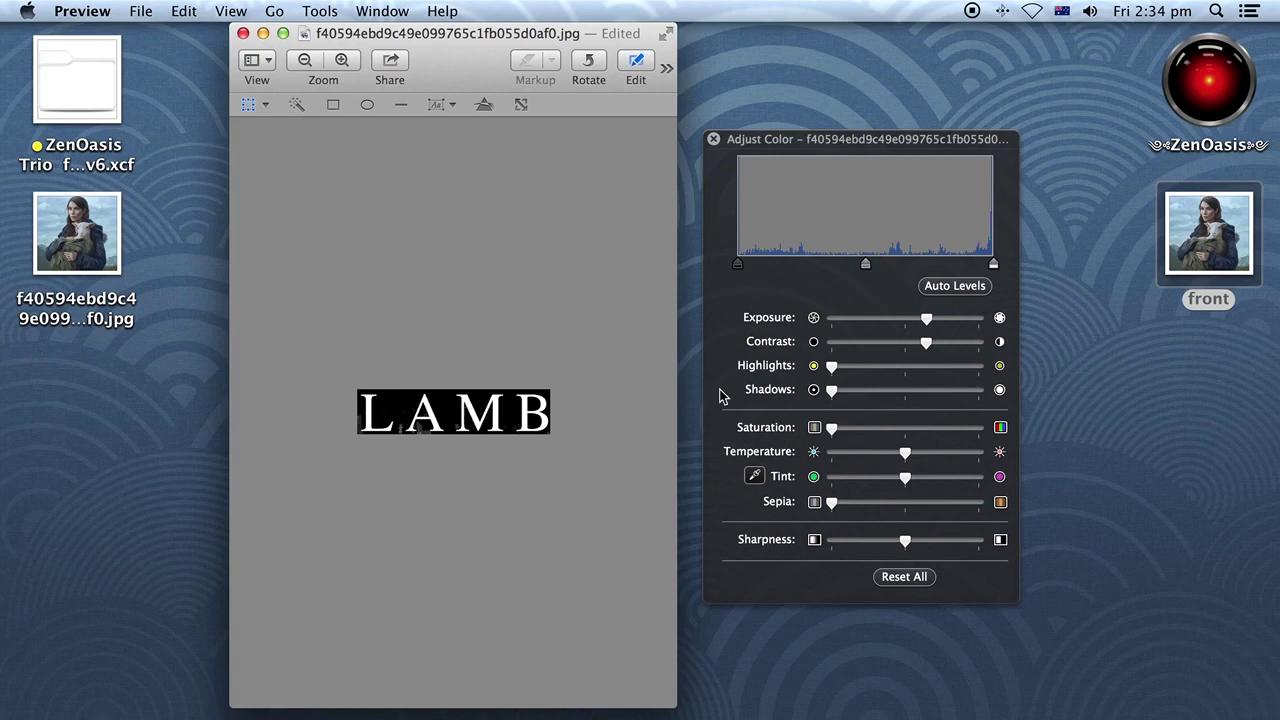
left_click_drag(927, 342, 946, 342)
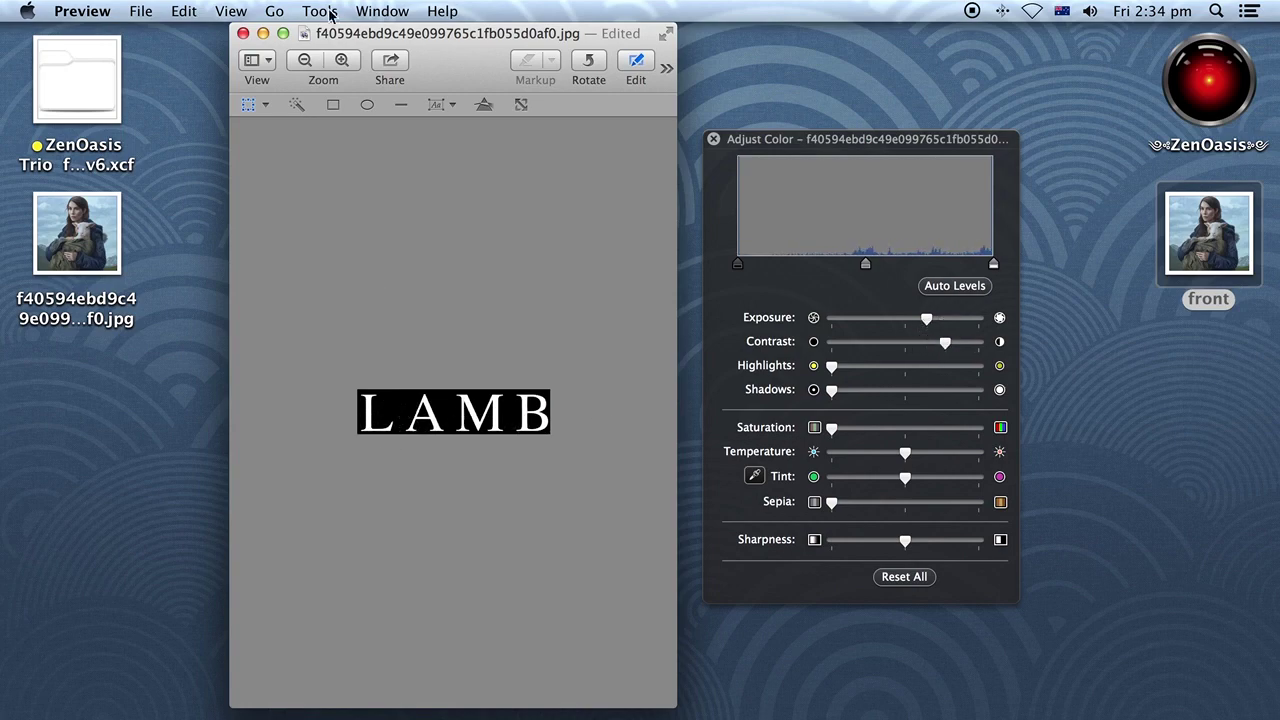
left_click(343, 60)
left_click(343, 60)
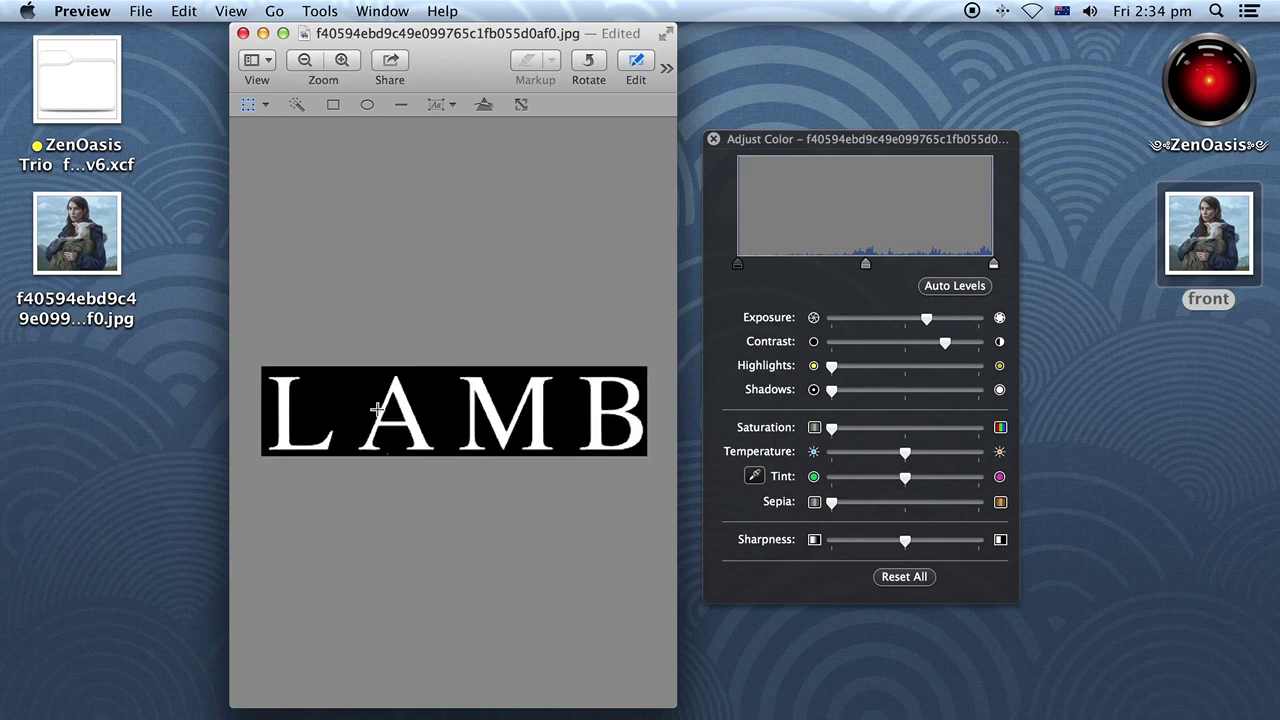
Step: Export the cropped title to the desktop as a PNG named "logo"
left_click(136, 11)
left_click(165, 212)
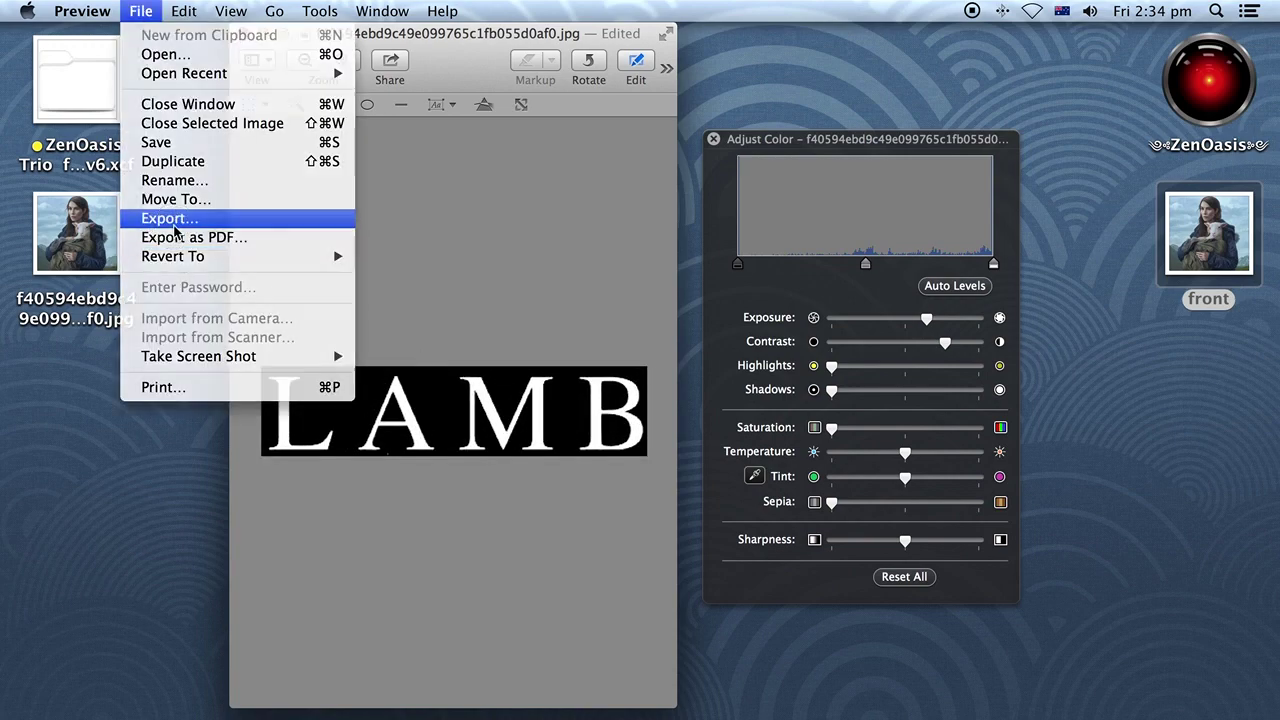
left_click(386, 262)
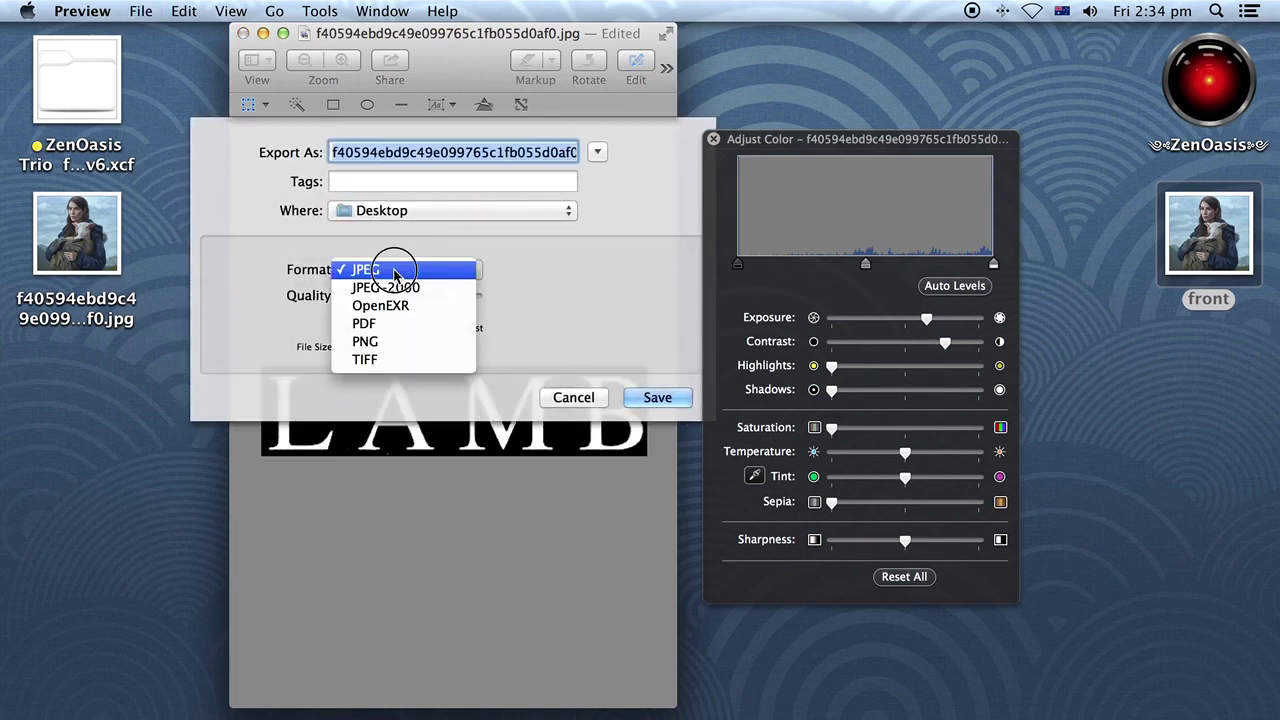
left_click(400, 334)
key("BackSpace")
type("logo")
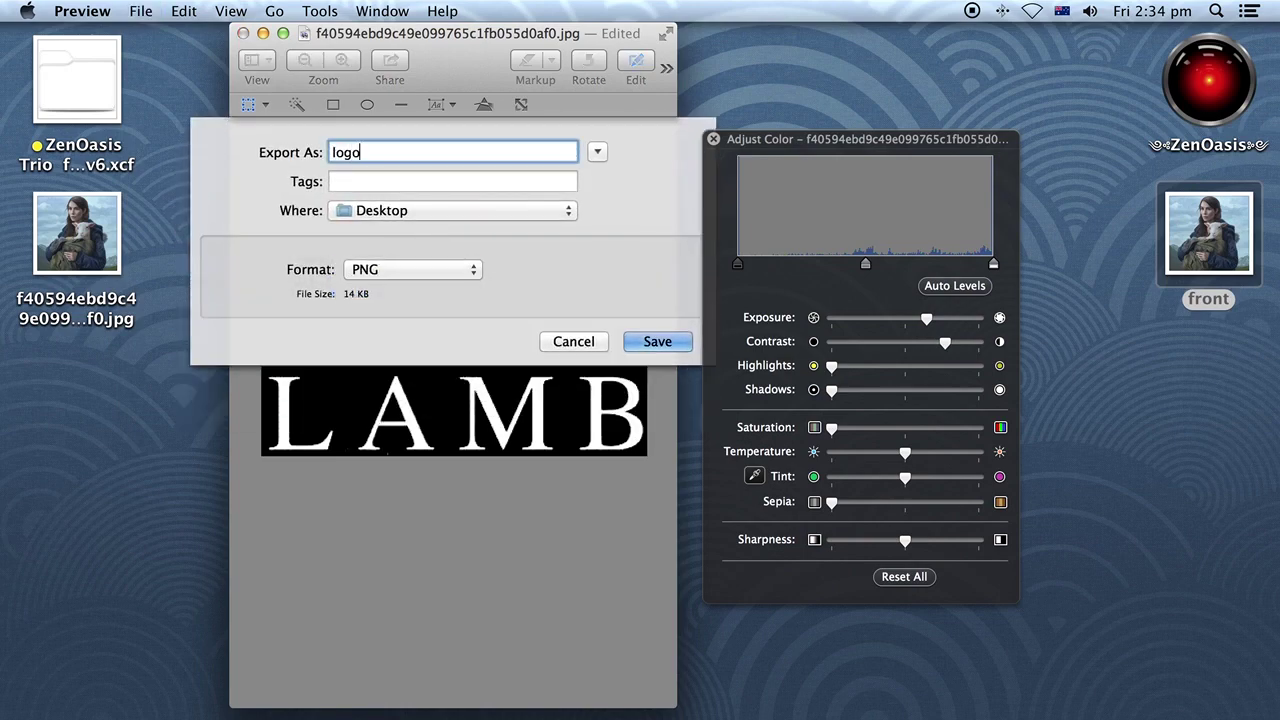
left_click(650, 341)
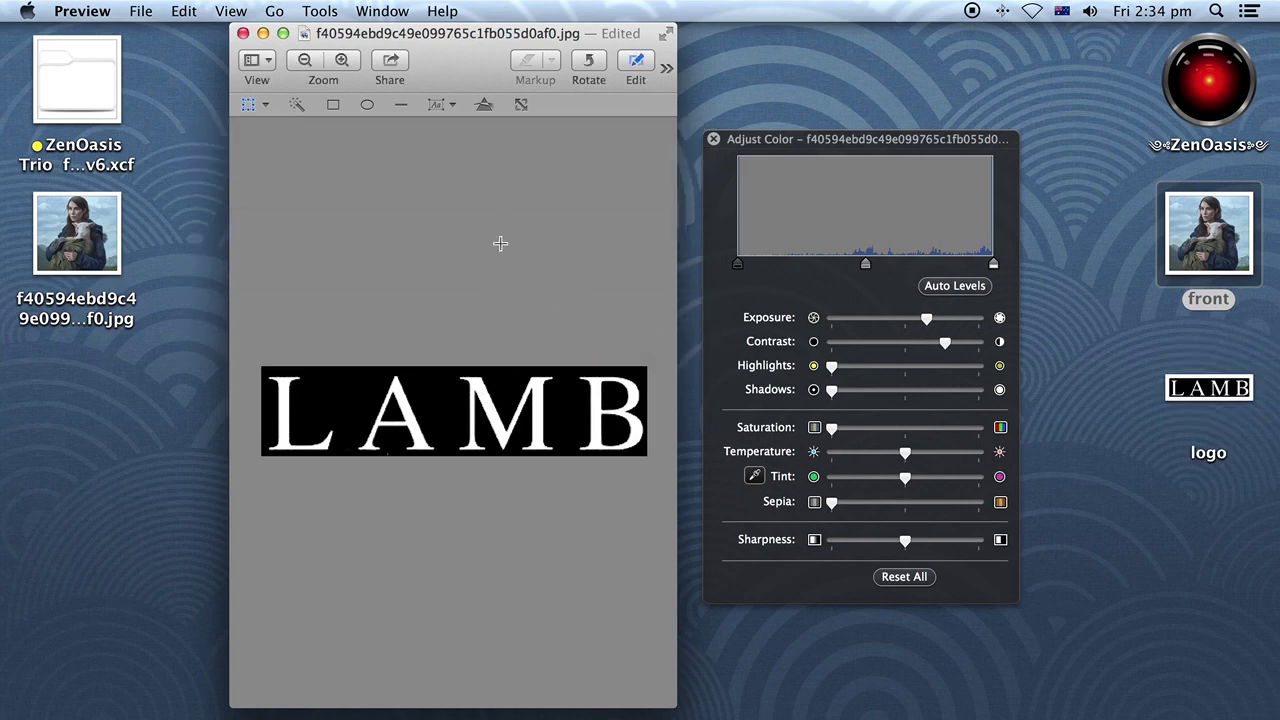
Step: Undo the title's color adjustments and crop so the poster JPG is unedited, and quit Preview
key("super+z")
key("super+z")
key("super+z")
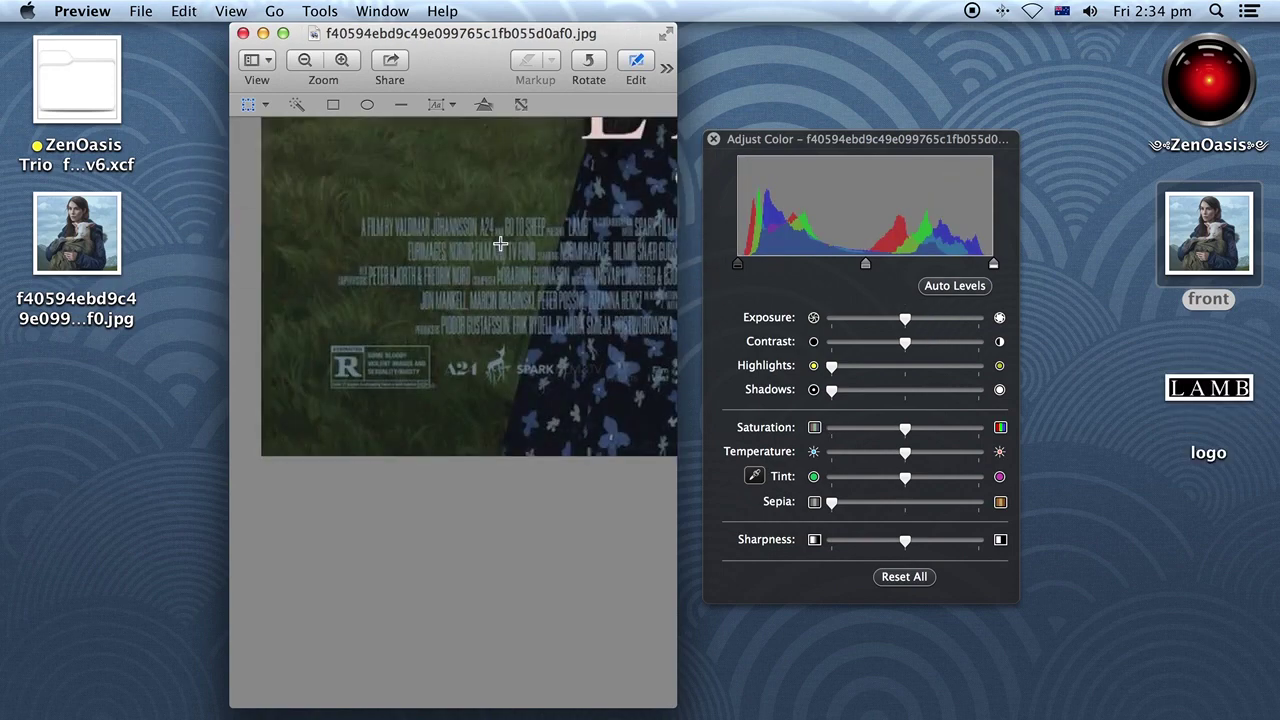
key("super+q")
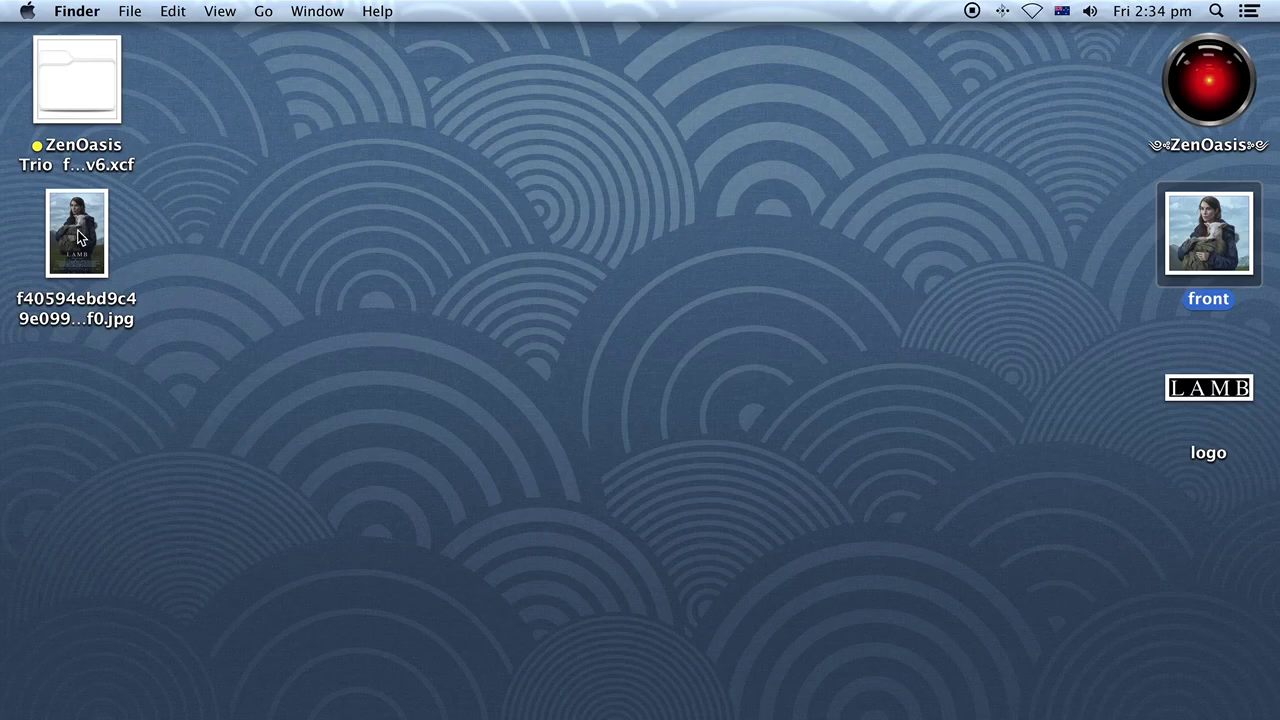
Step: Open the front image from the desktop in Preview and resize it proportionally to a width of 512 pixels
left_click(80, 235)
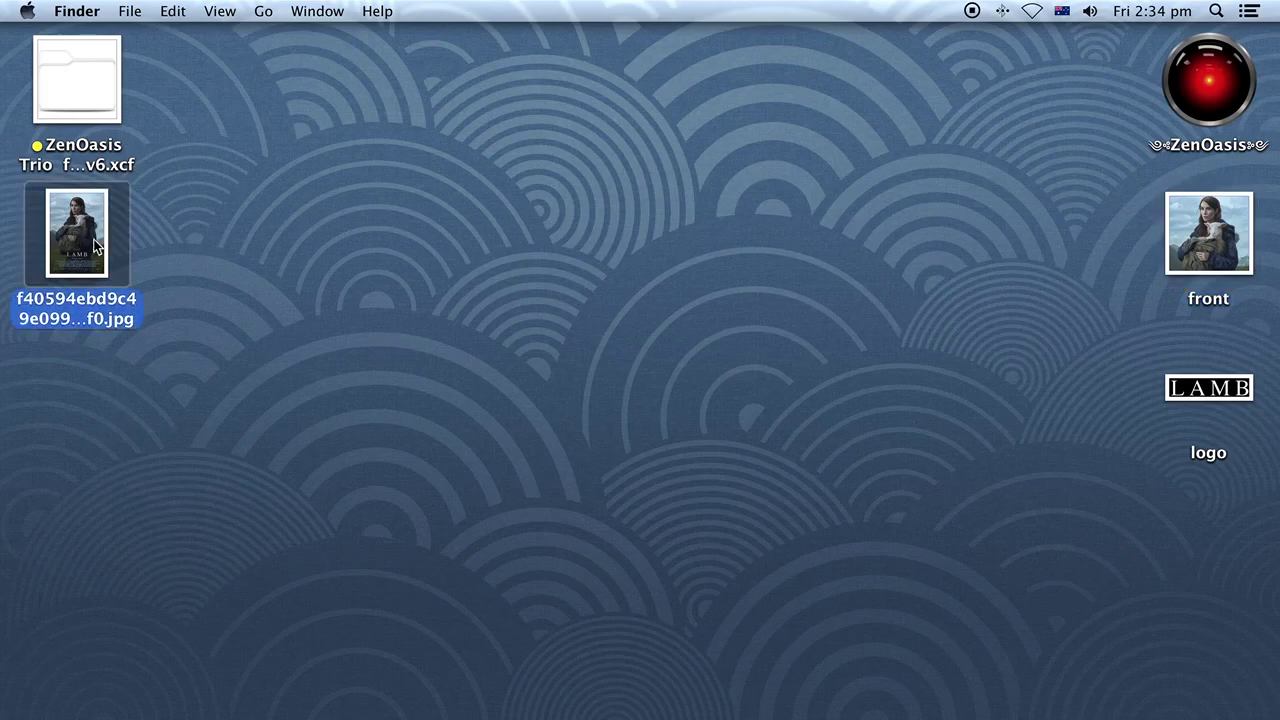
left_click(1208, 256)
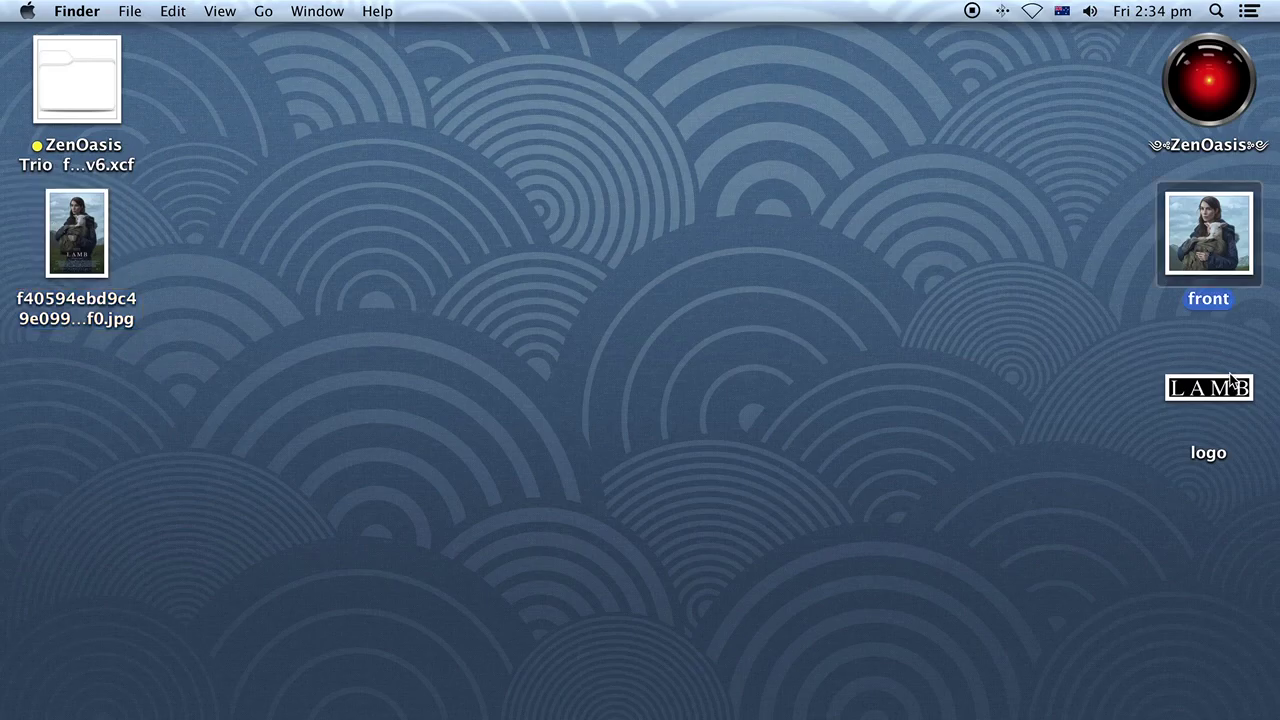
double_click(1215, 255)
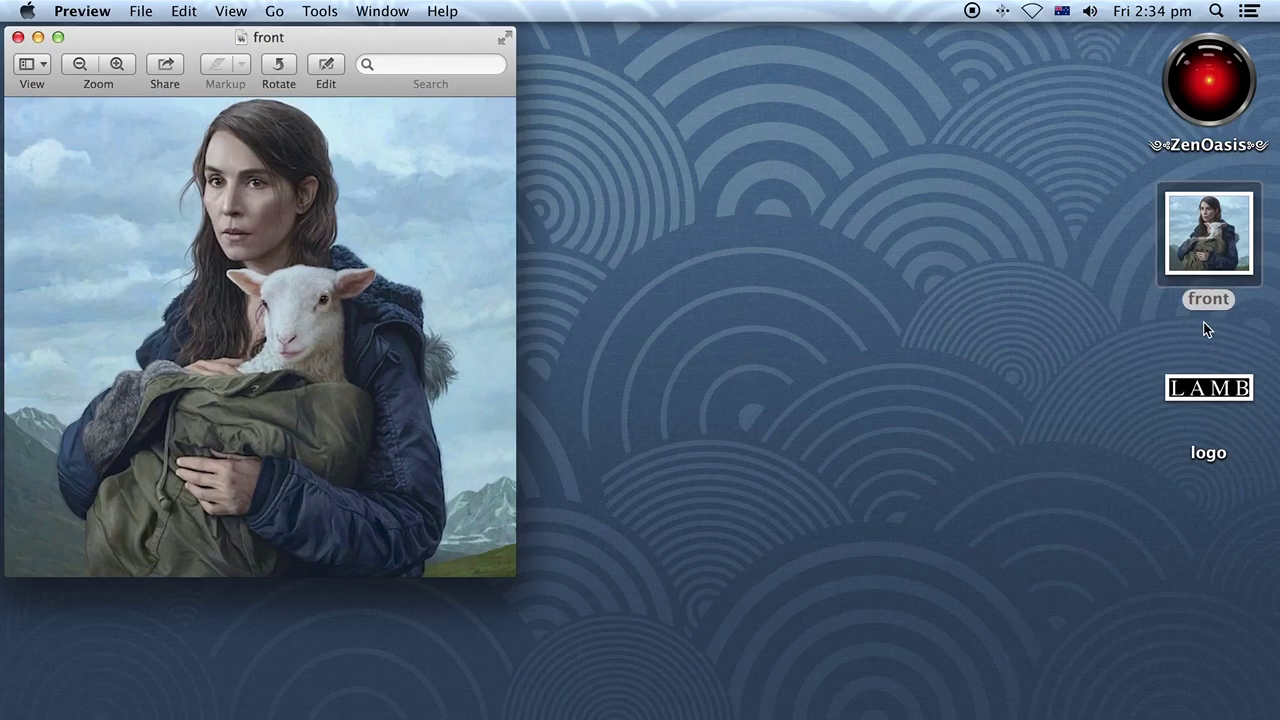
left_click(320, 11)
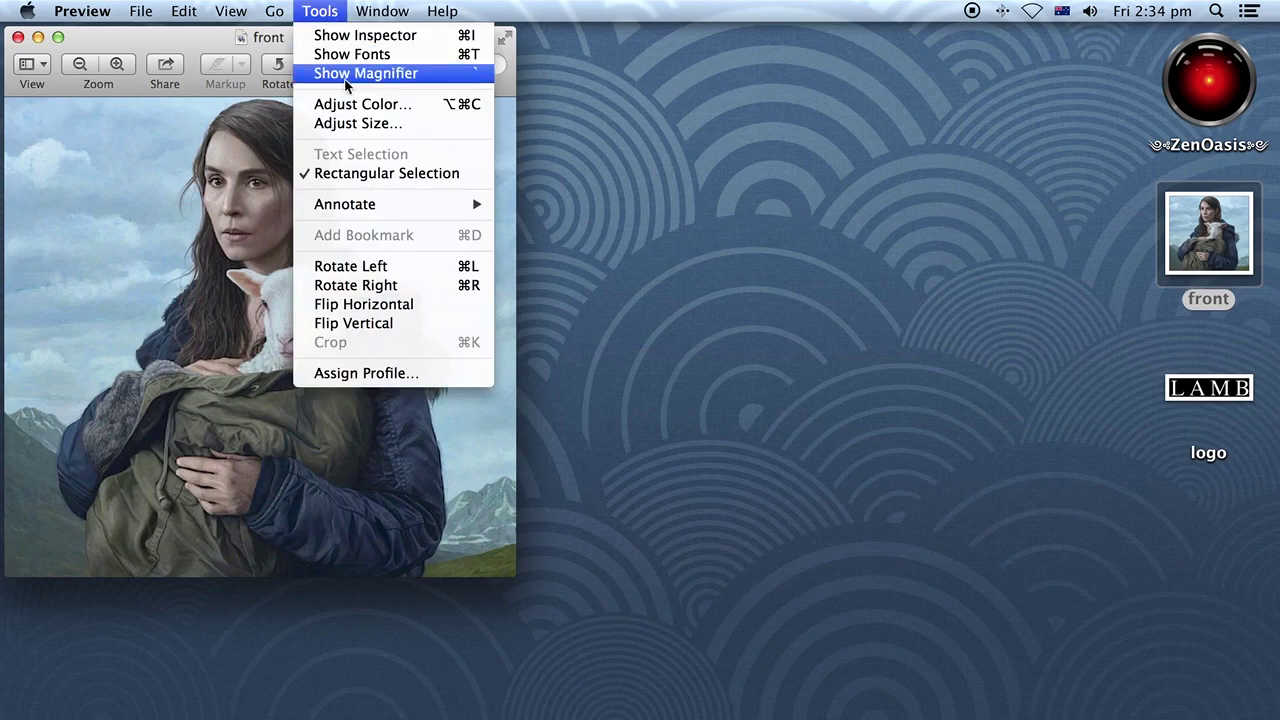
left_click(343, 121)
type("512")
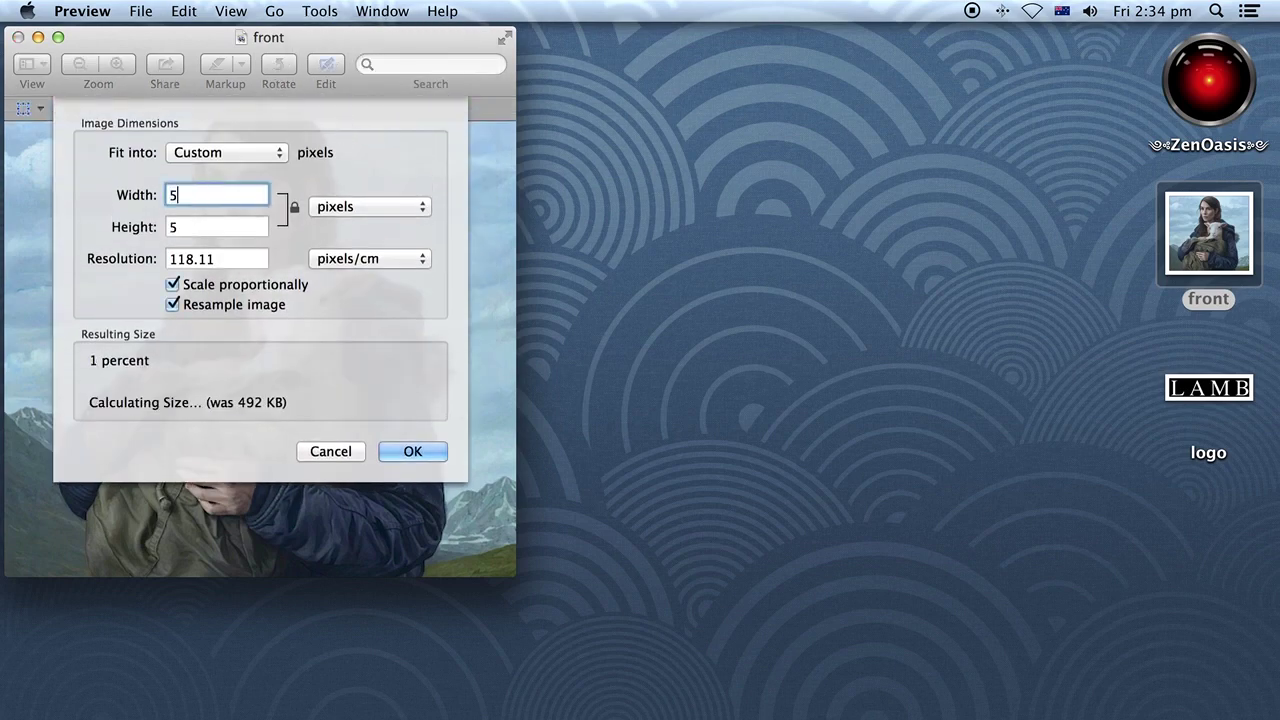
key("Return")
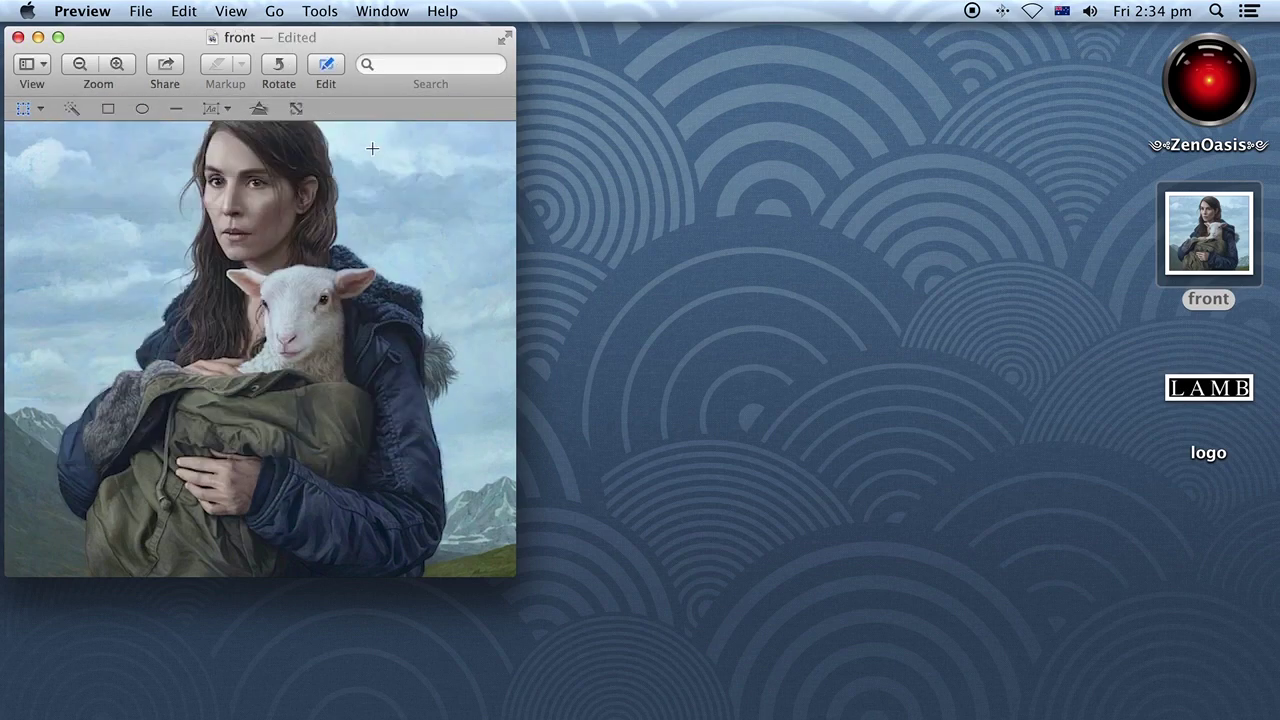
Step: Check the front image's pixel dimensions in the Adjust Size settings and quit Preview
left_click_drag(329, 38, 658, 119)
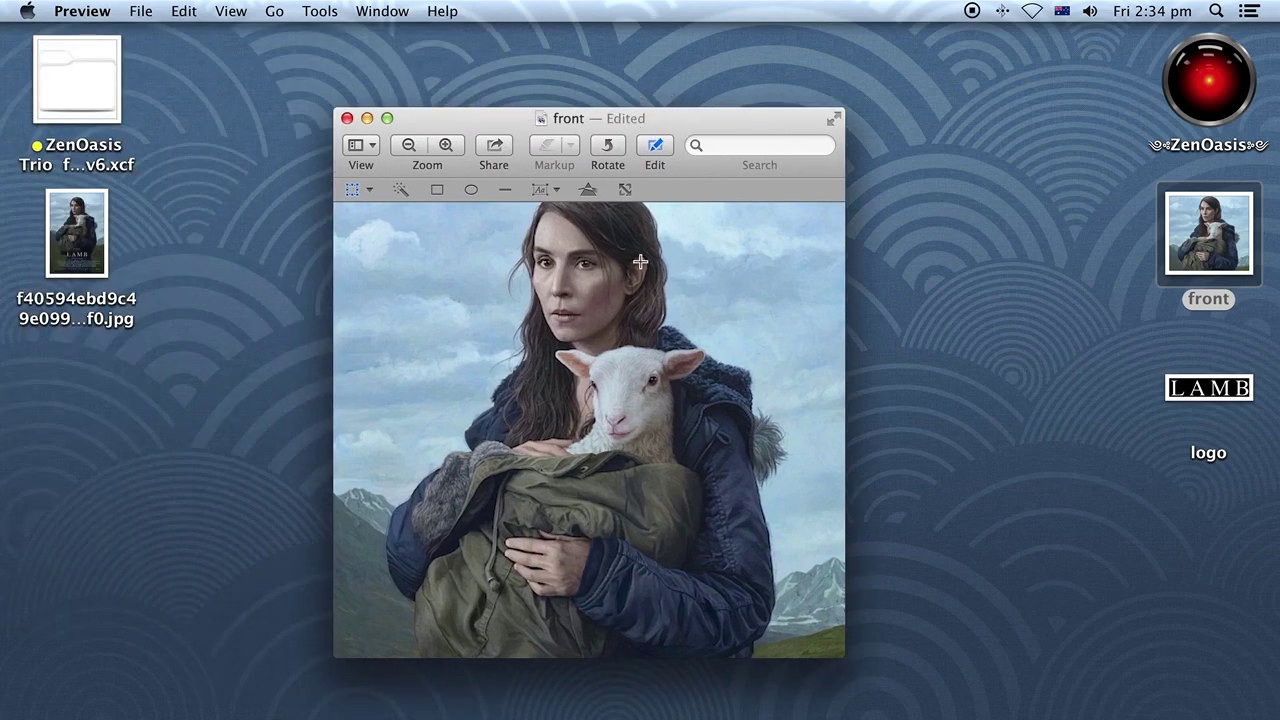
left_click(320, 11)
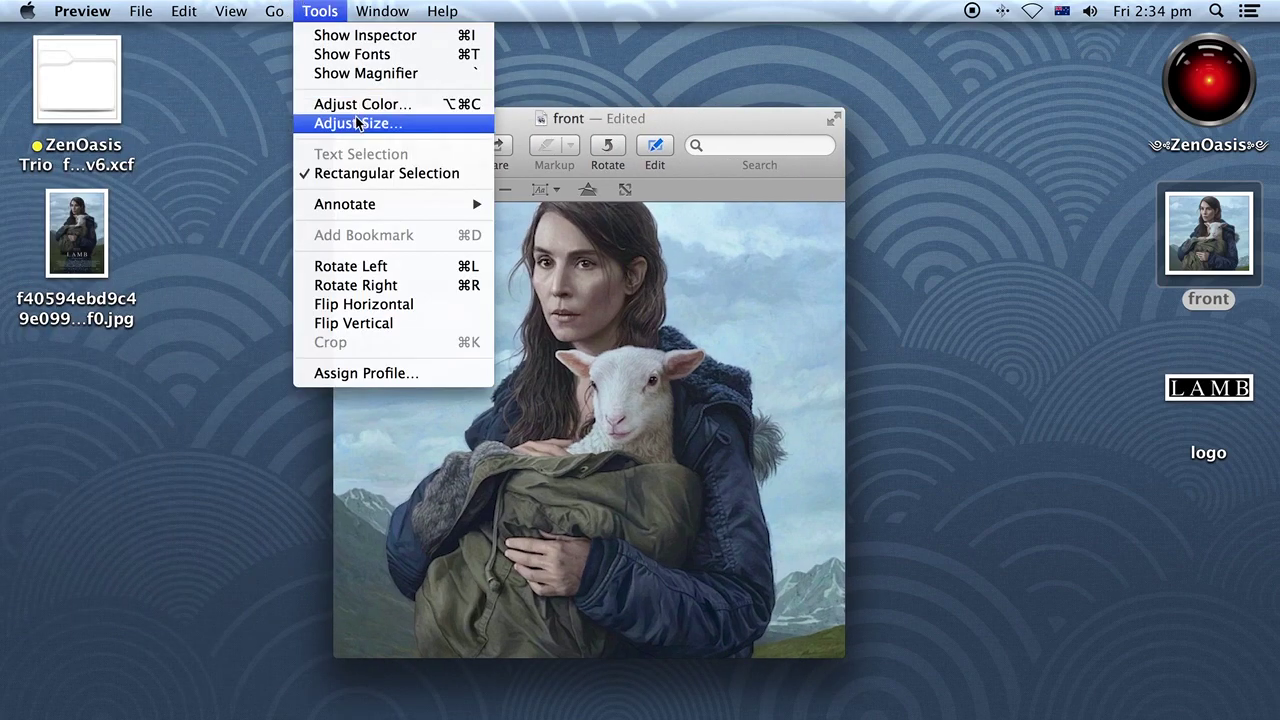
left_click(358, 122)
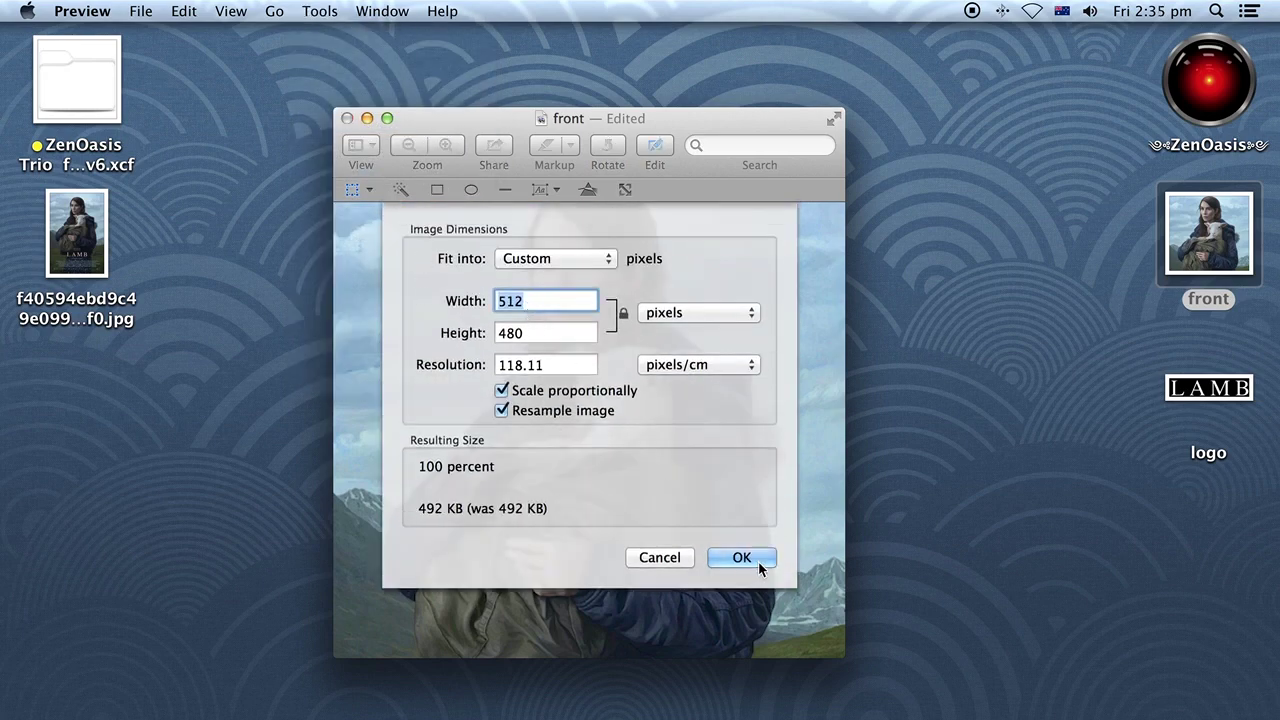
left_click(754, 567)
key("super+q")
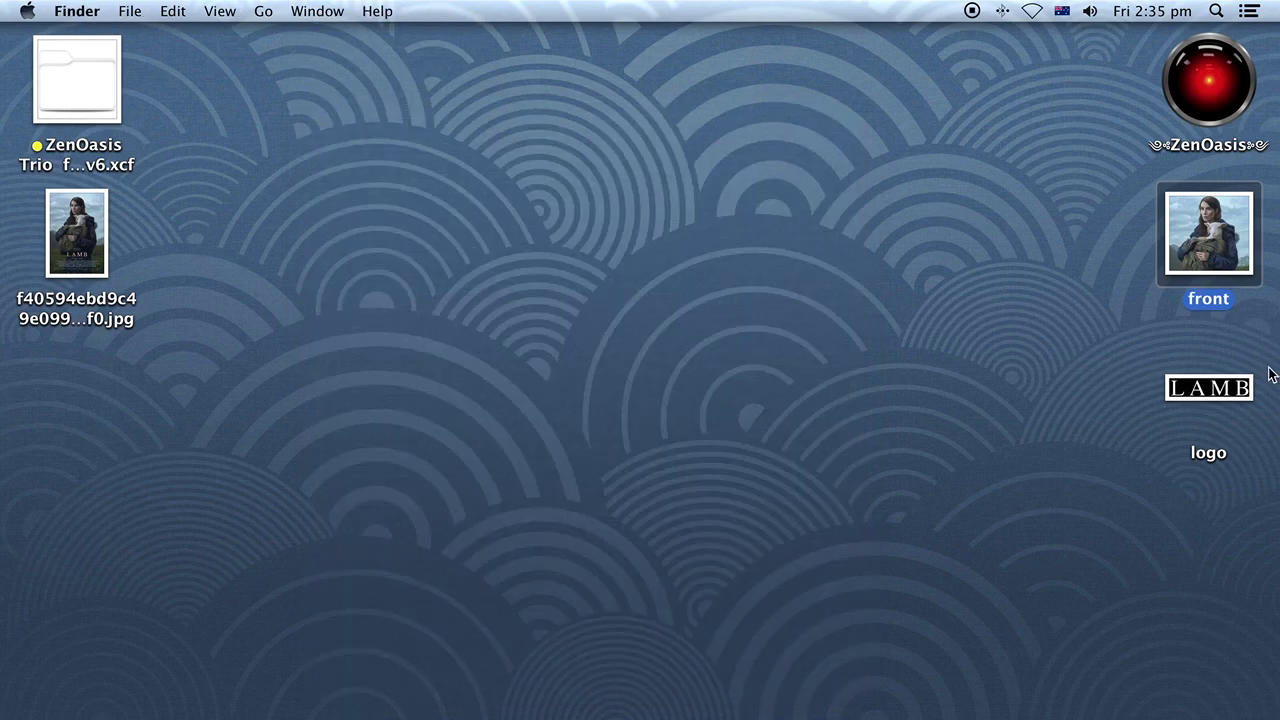
Step: Open the desktop logo image in GIMP and select its white letters with the Select by Color tool
left_click(1238, 396)
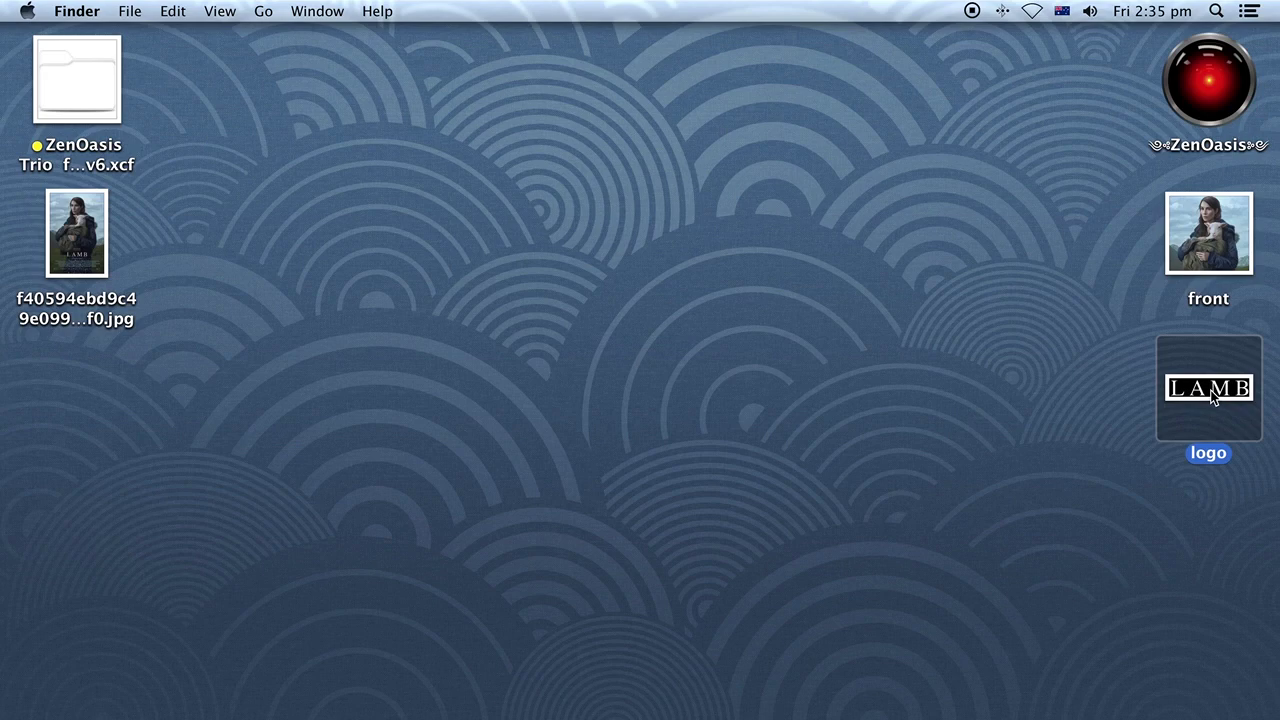
right_click(1211, 397)
mouse_move(1135, 340)
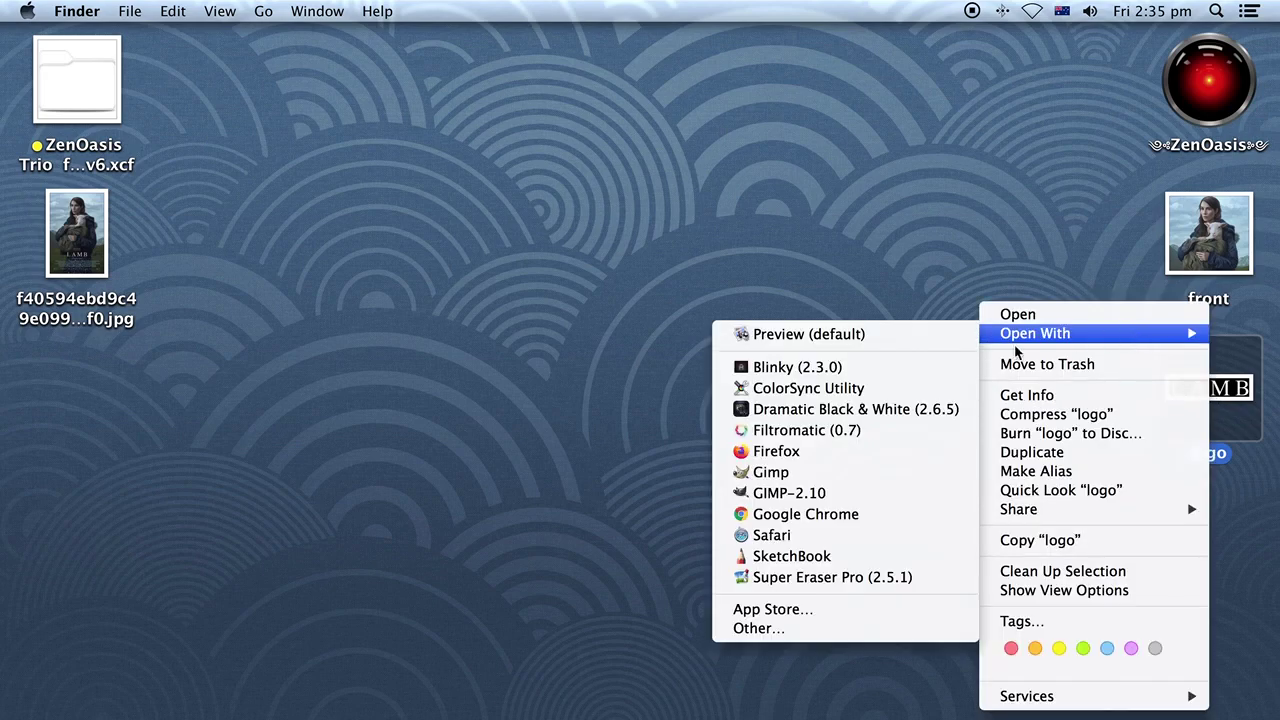
left_click(770, 472)
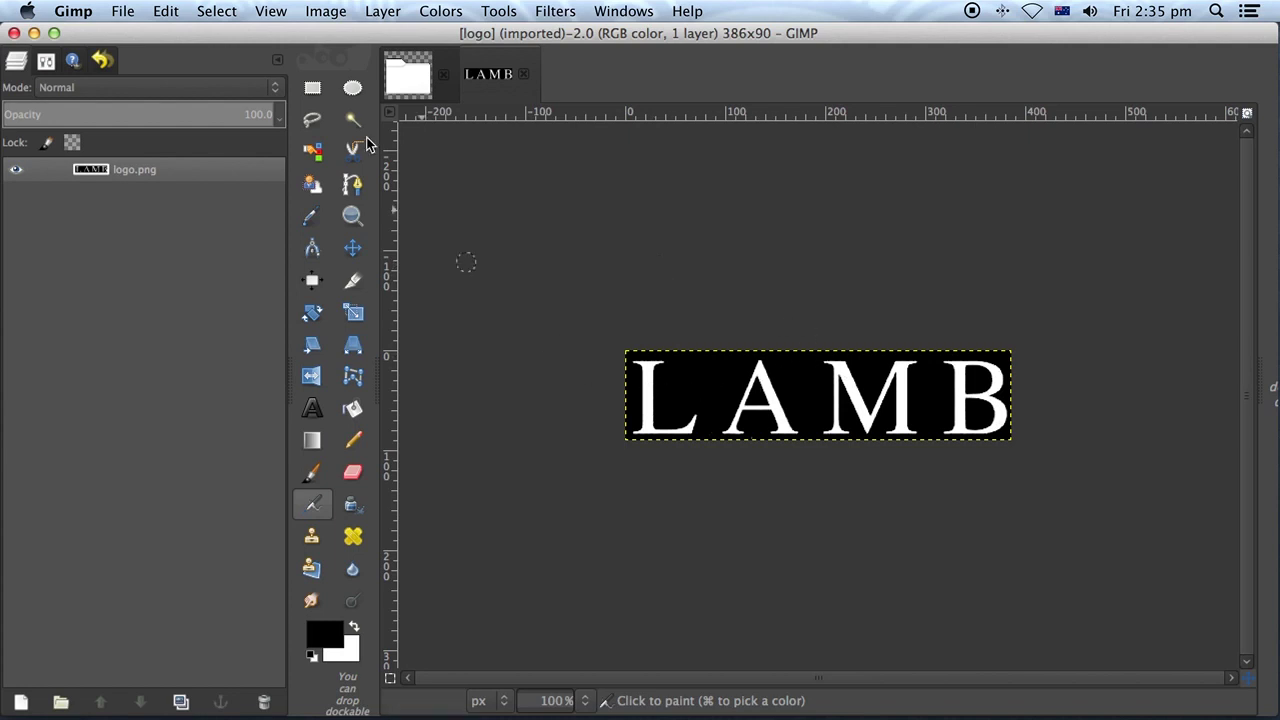
left_click(313, 155)
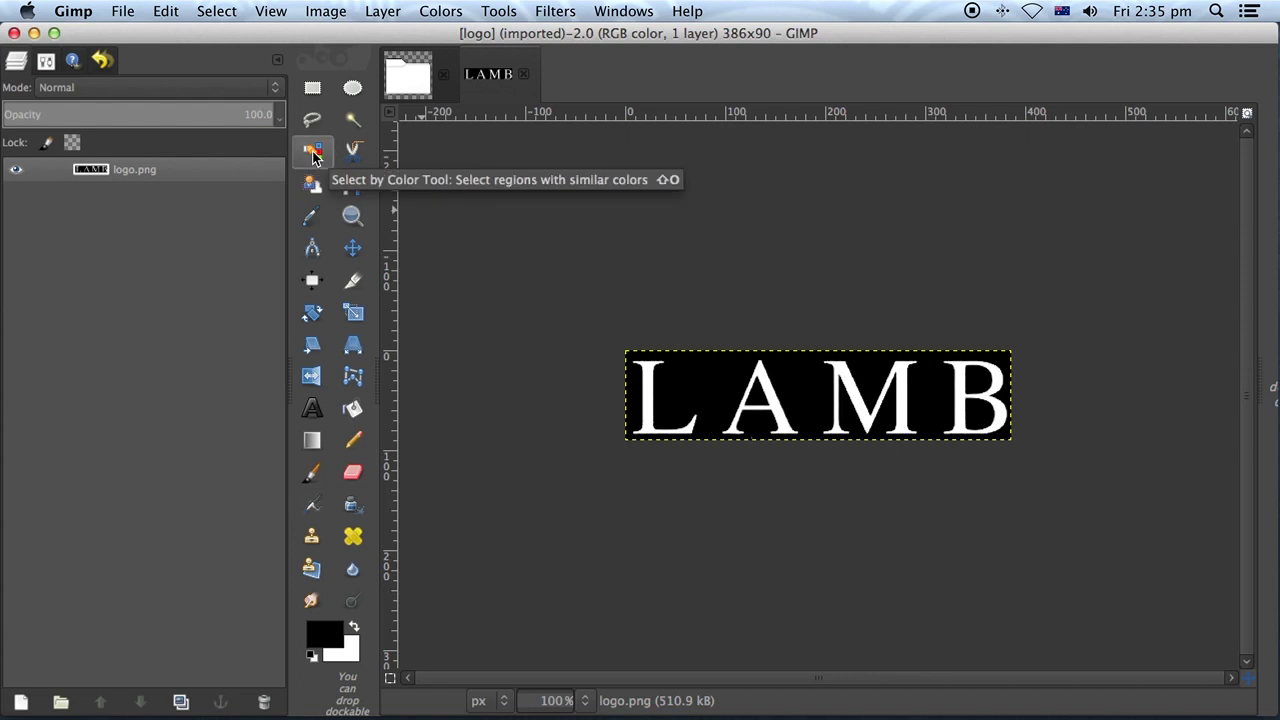
left_click(648, 372)
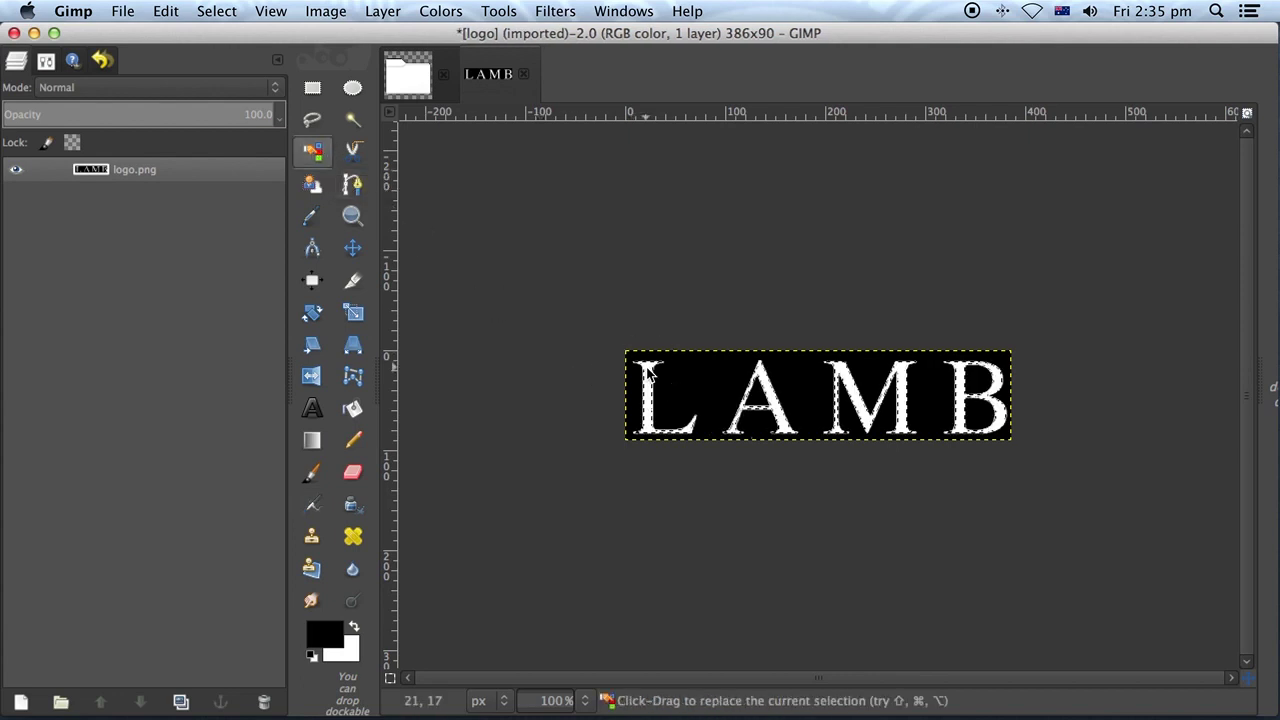
left_click(216, 11)
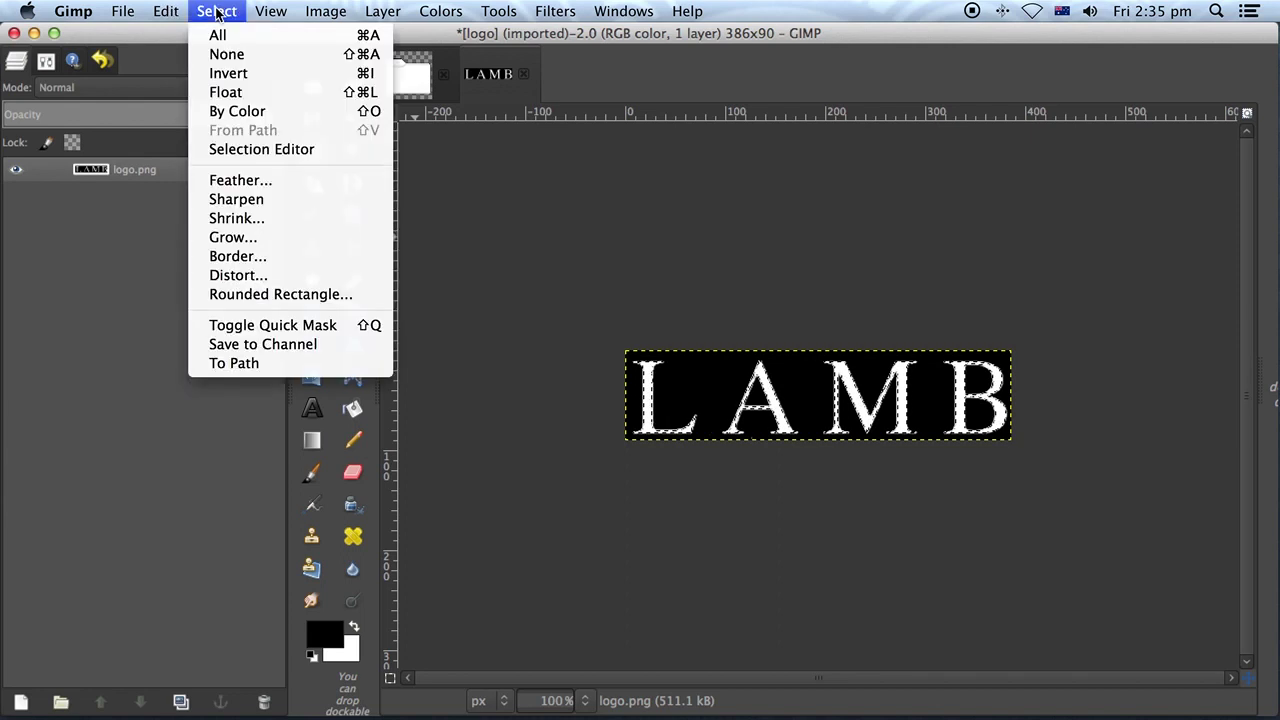
left_click(240, 84)
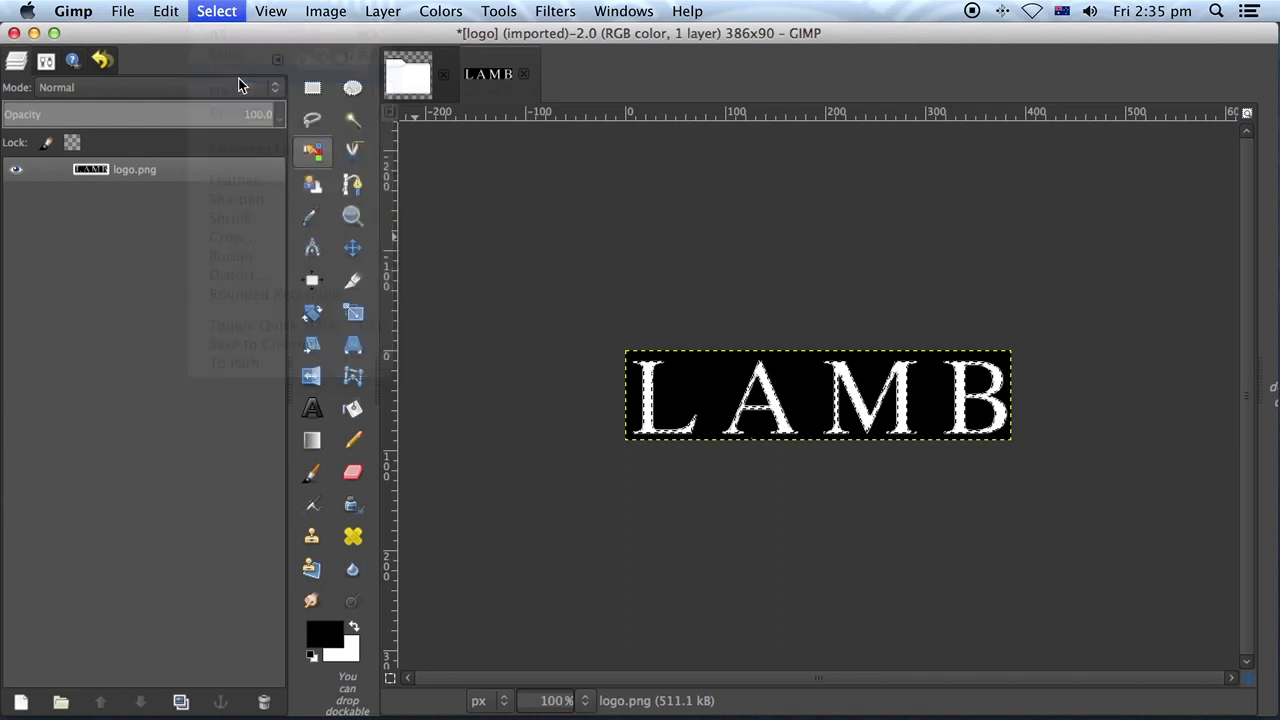
left_click(214, 11)
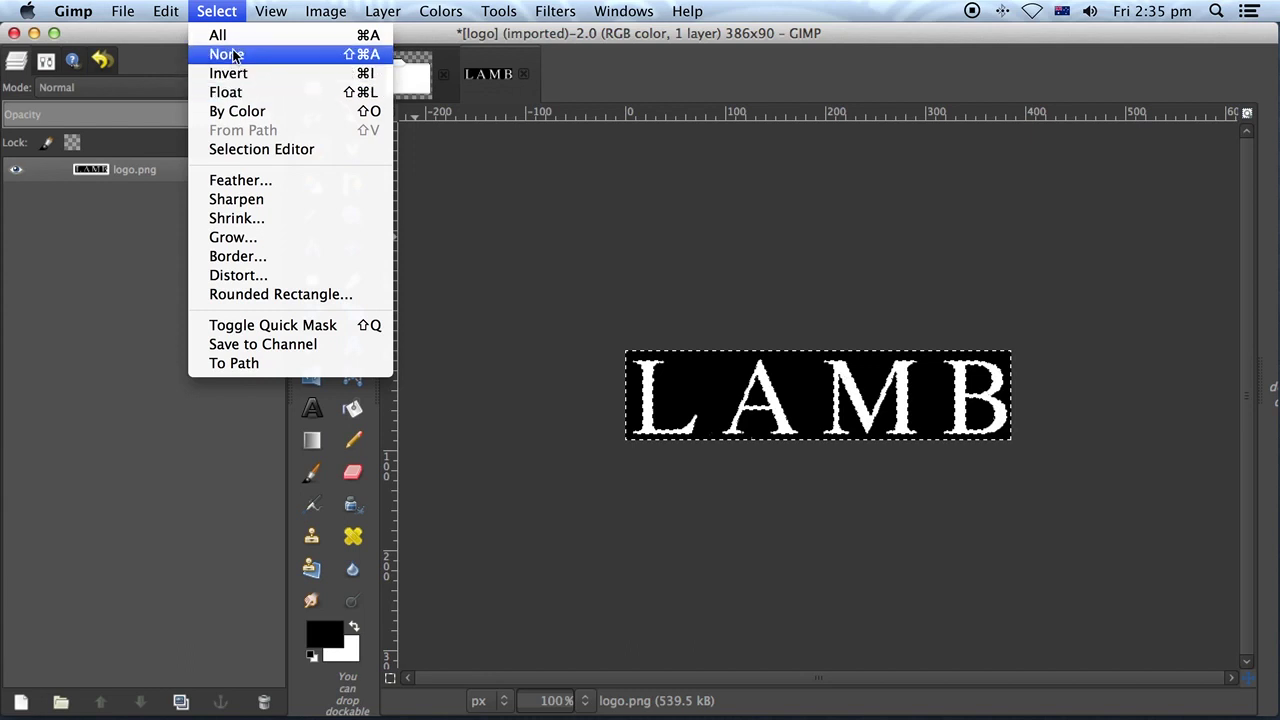
left_click(230, 74)
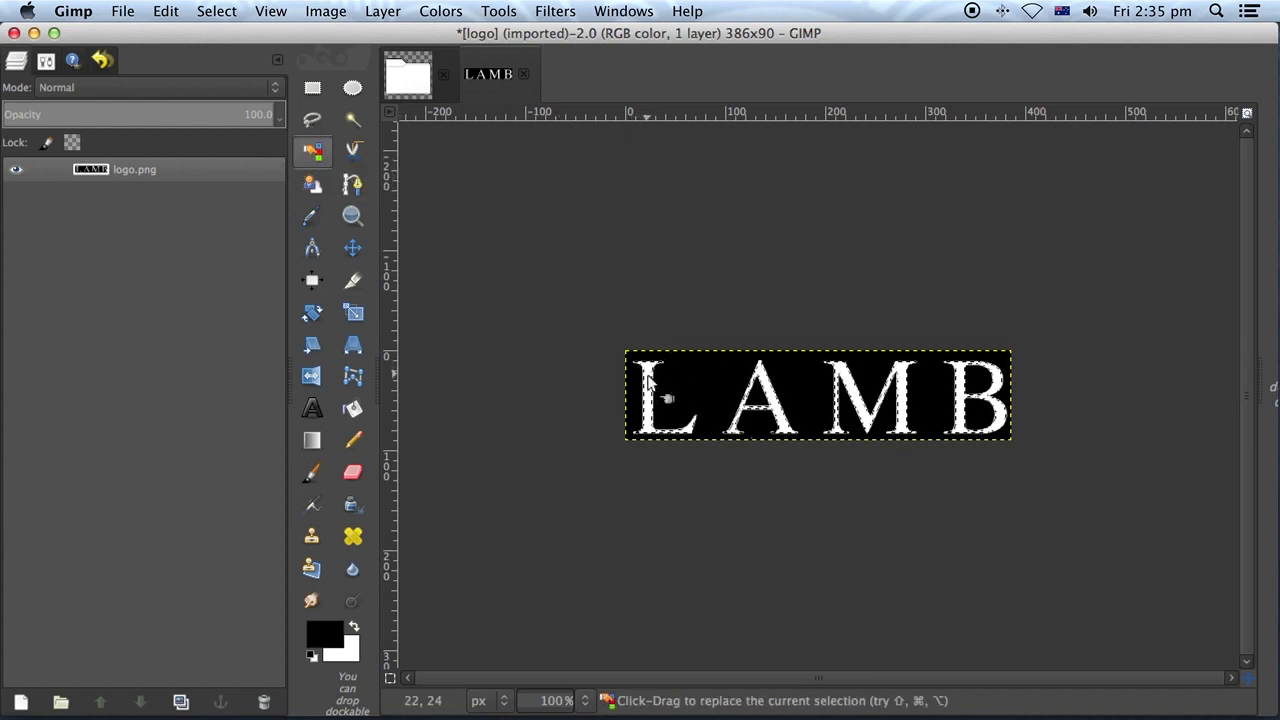
Step: Grow the selection around the white LAMB letters by 1 px
left_click(220, 12)
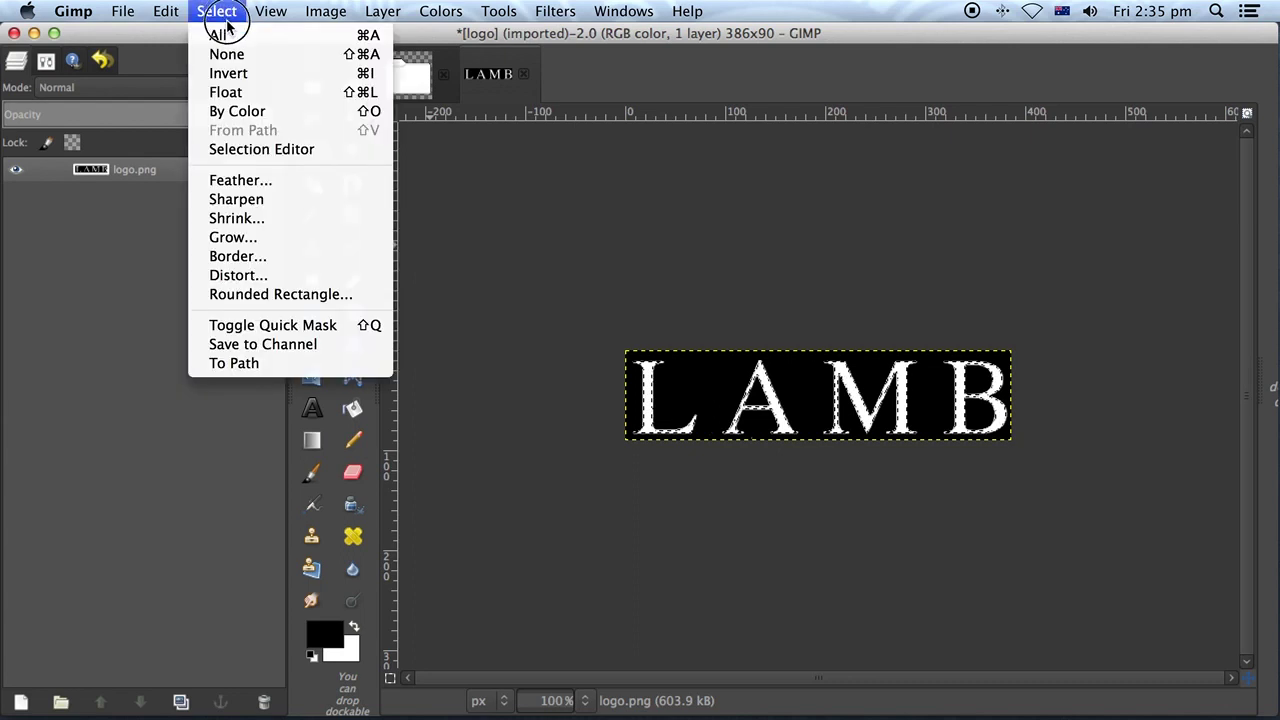
left_click(255, 238)
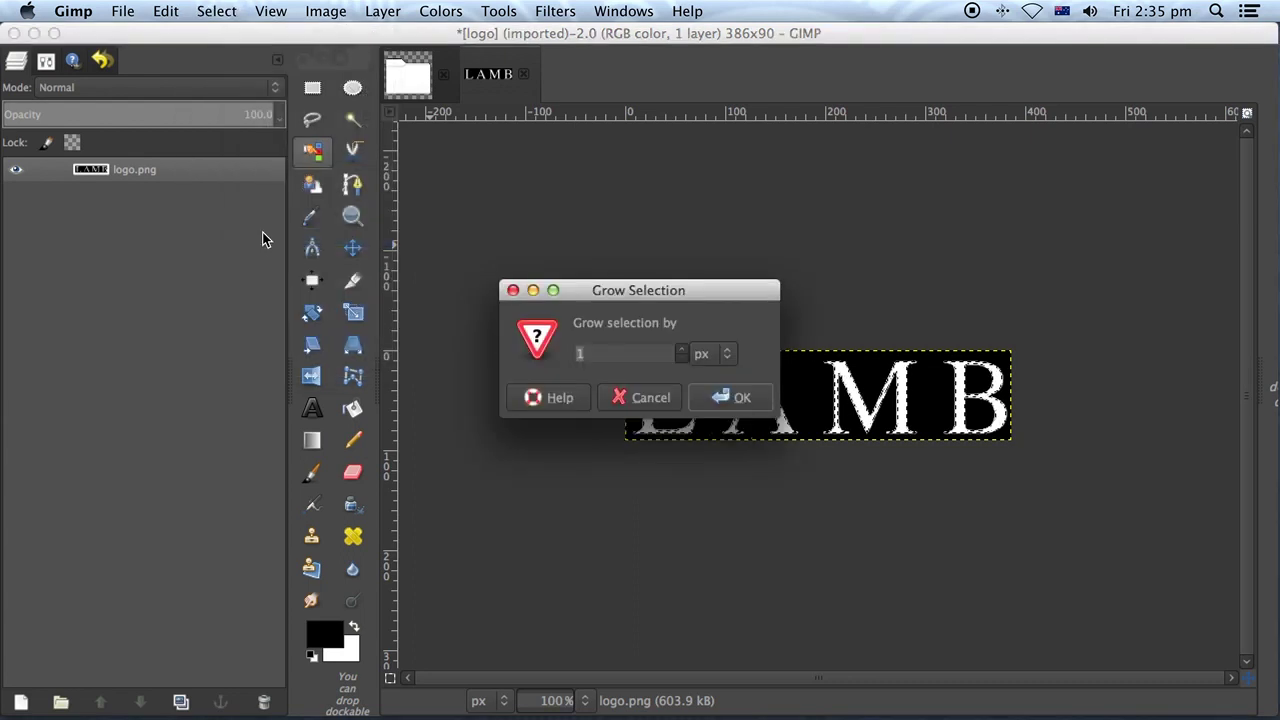
left_click(728, 398)
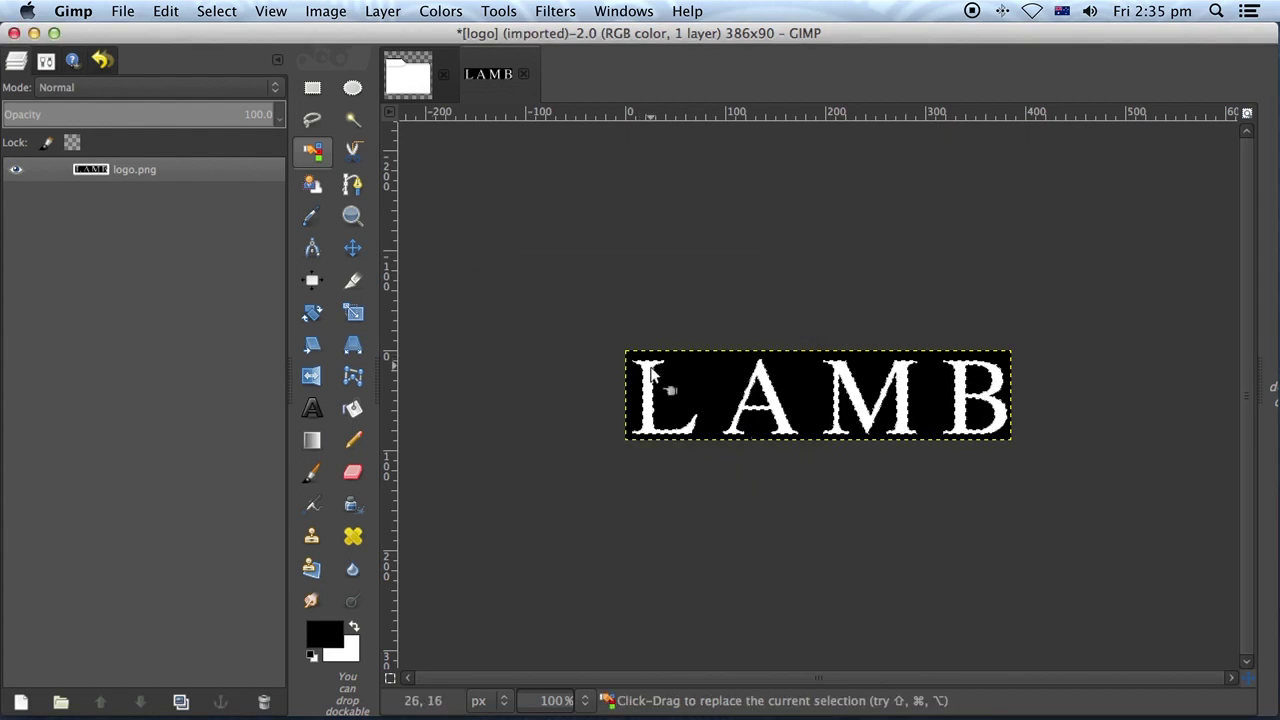
Step: Invert the letter selection, cut out the black background, and clear the selection
left_click(211, 12)
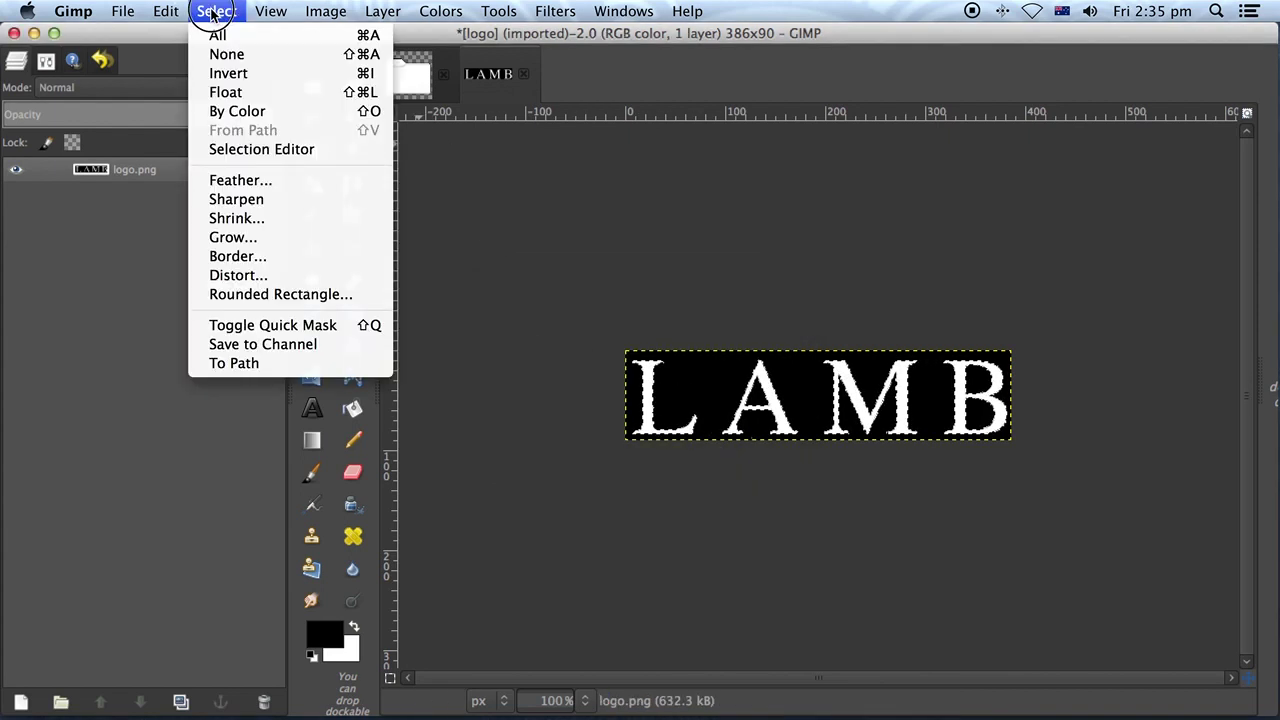
left_click(226, 74)
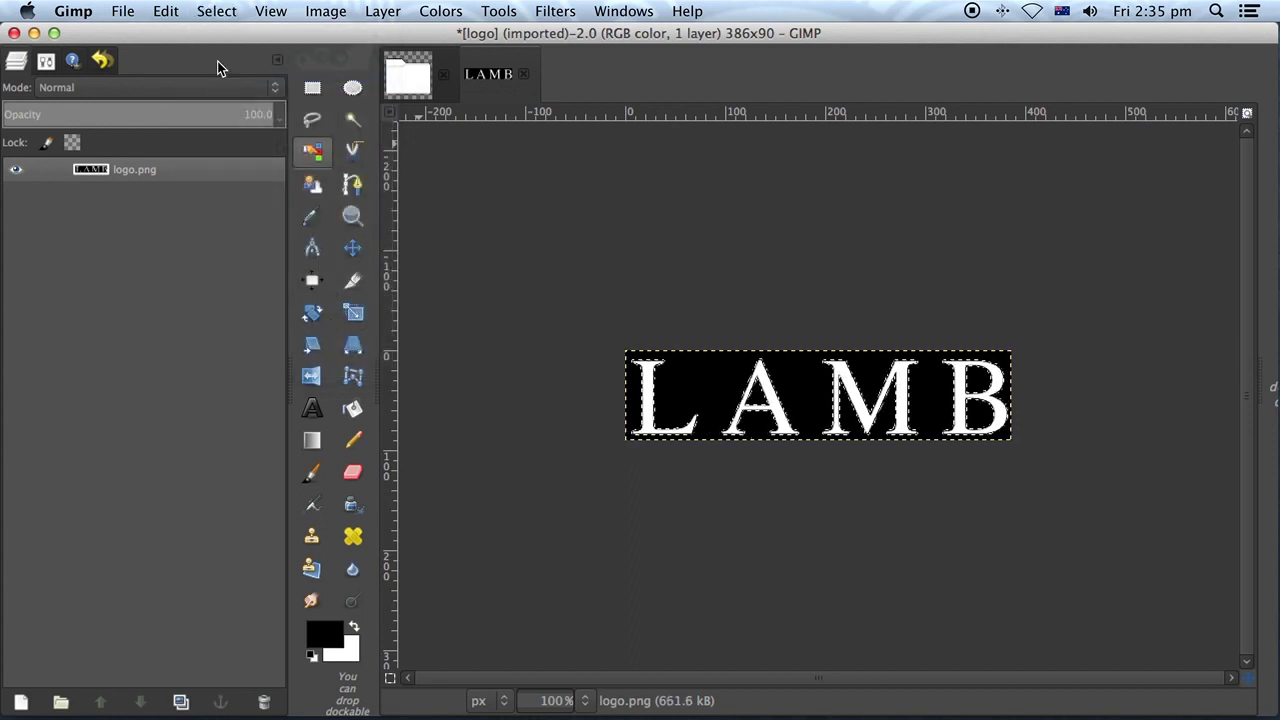
left_click(166, 11)
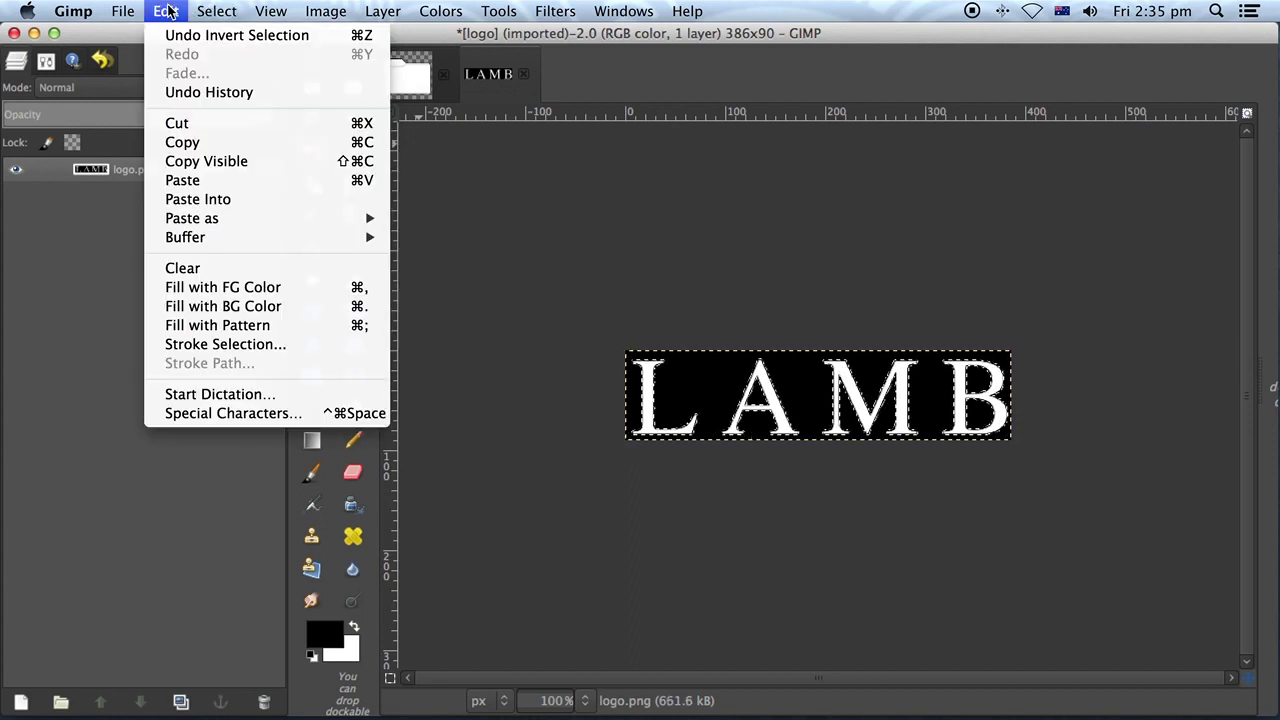
left_click(180, 123)
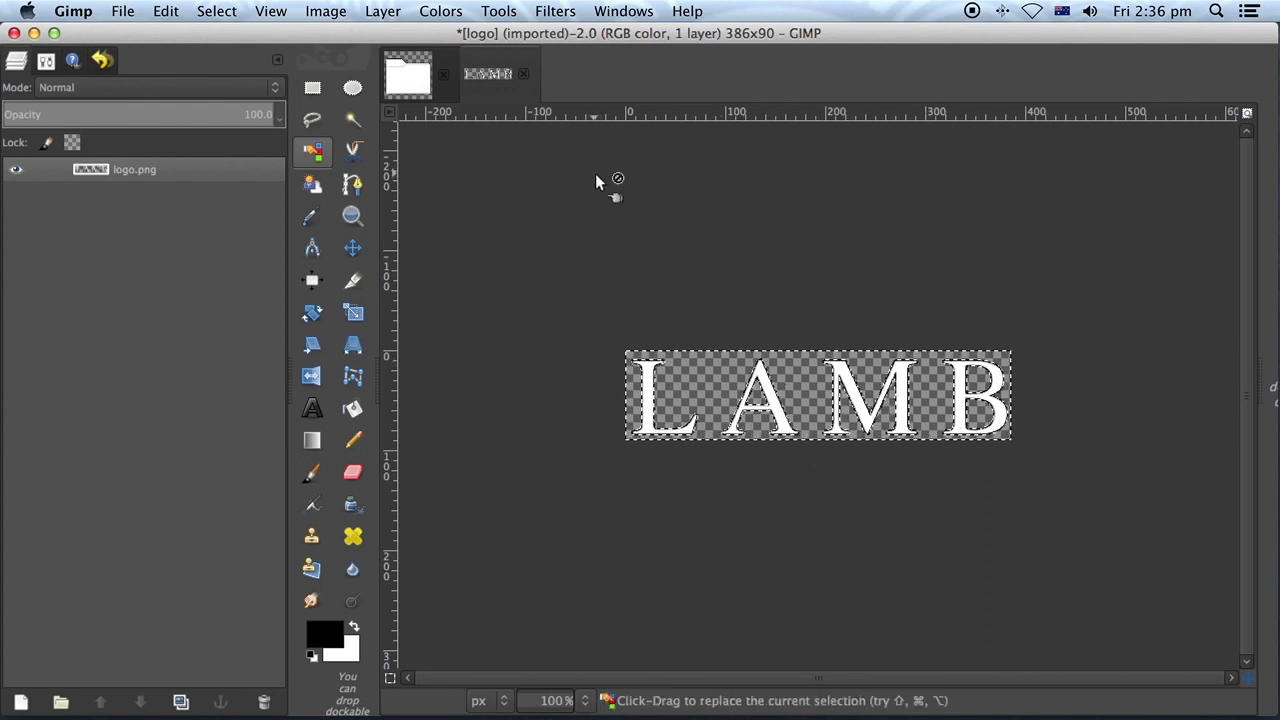
left_click(214, 11)
left_click(228, 54)
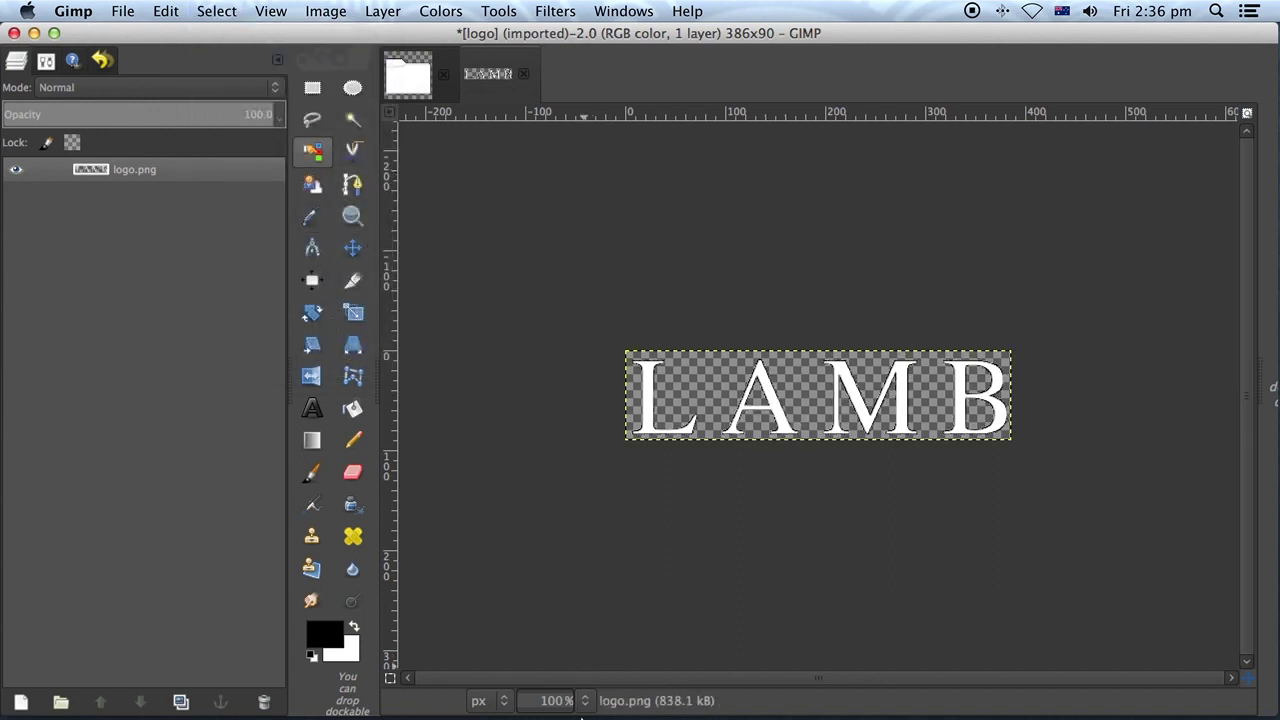
Step: Remove the leftover black edges around the letters using Color to Alpha with black as the source color
mouse_move(640, 690)
left_click(584, 700)
left_click(576, 593)
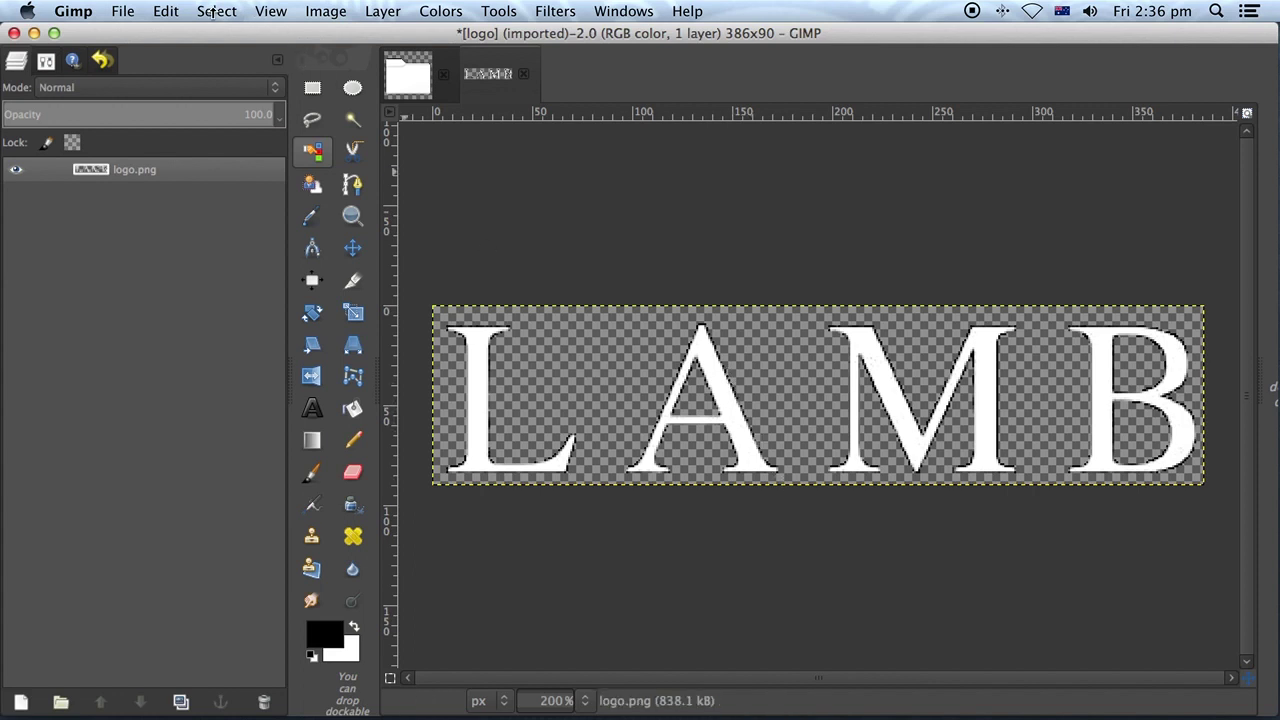
left_click(437, 11)
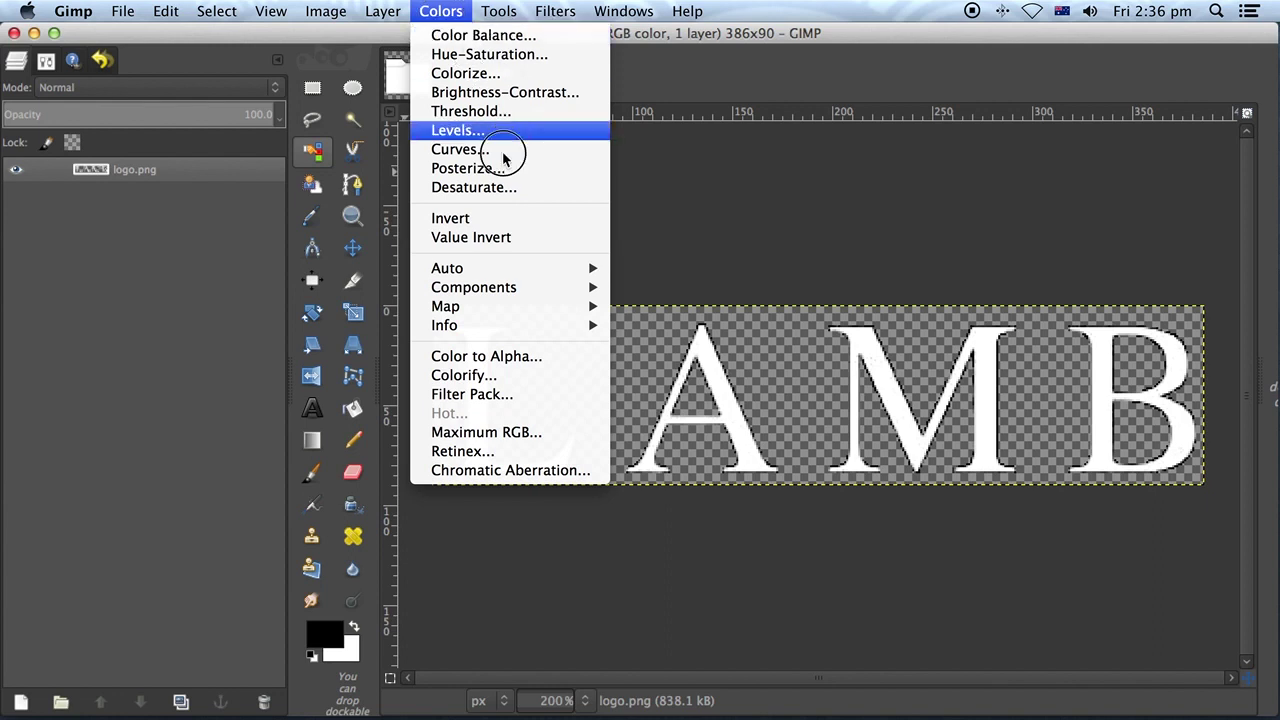
left_click(528, 358)
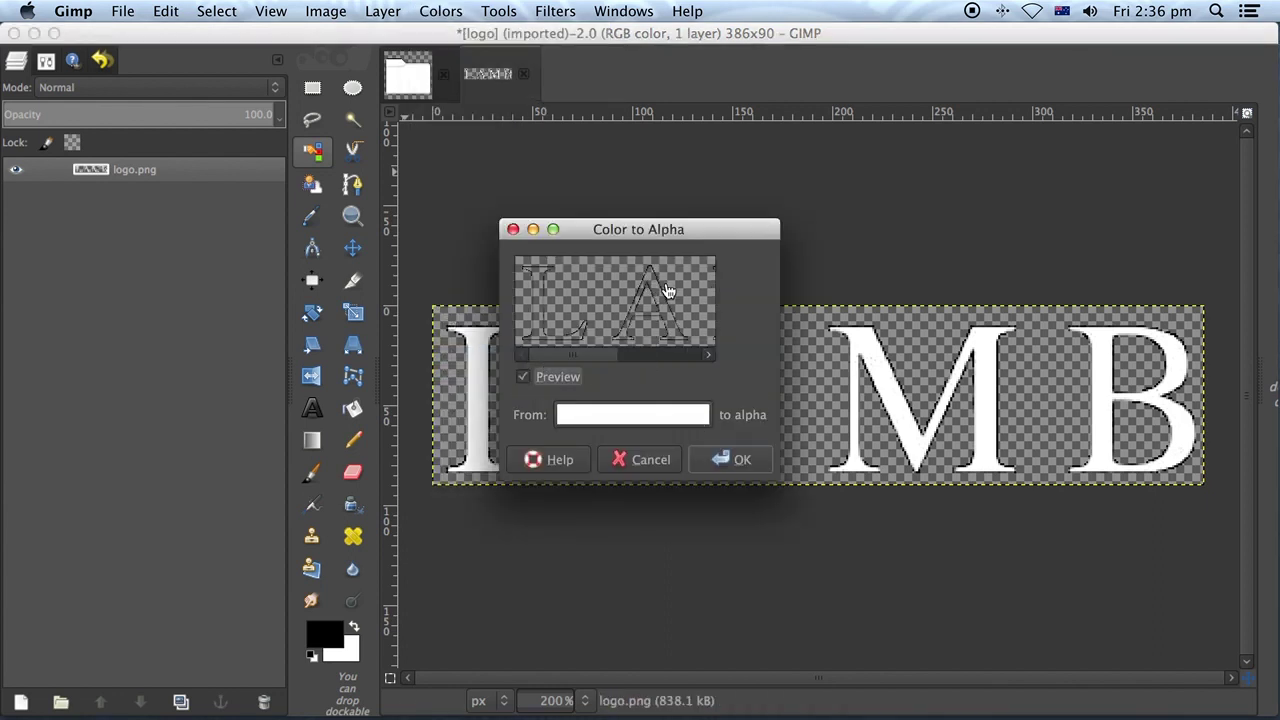
right_click(655, 419)
left_click(660, 421)
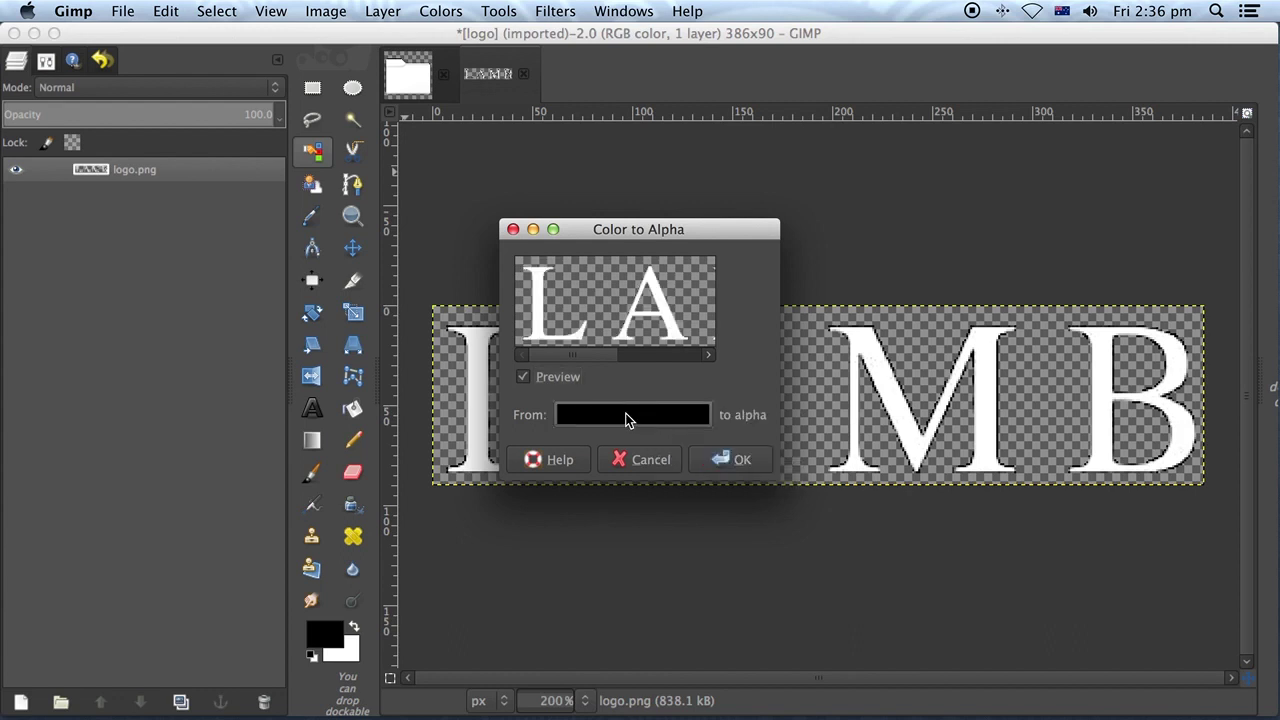
left_click(627, 419)
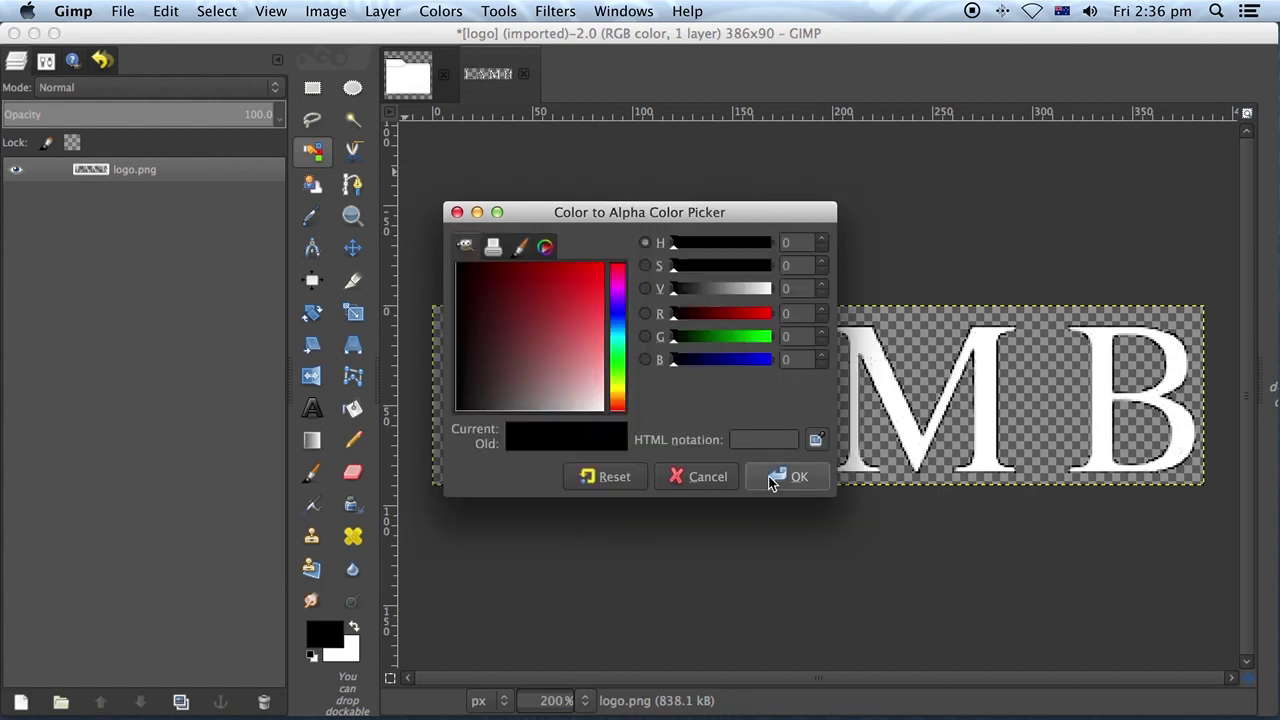
left_click(706, 476)
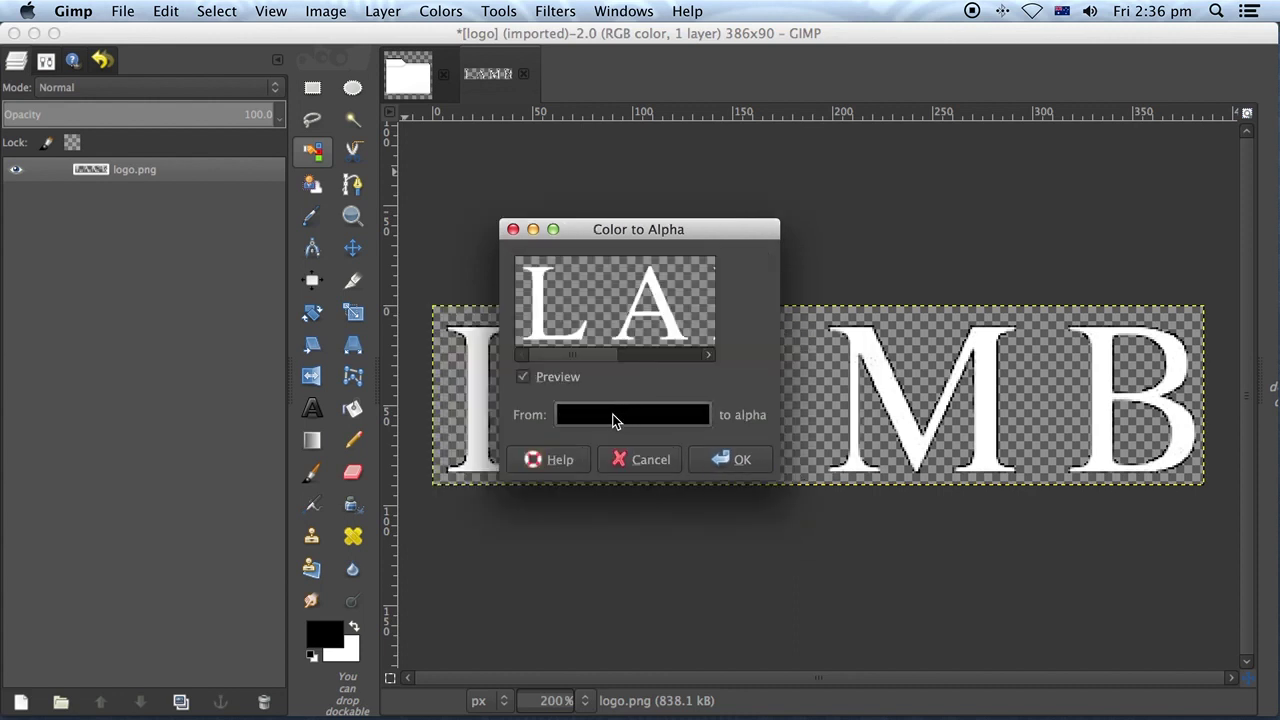
left_click(737, 462)
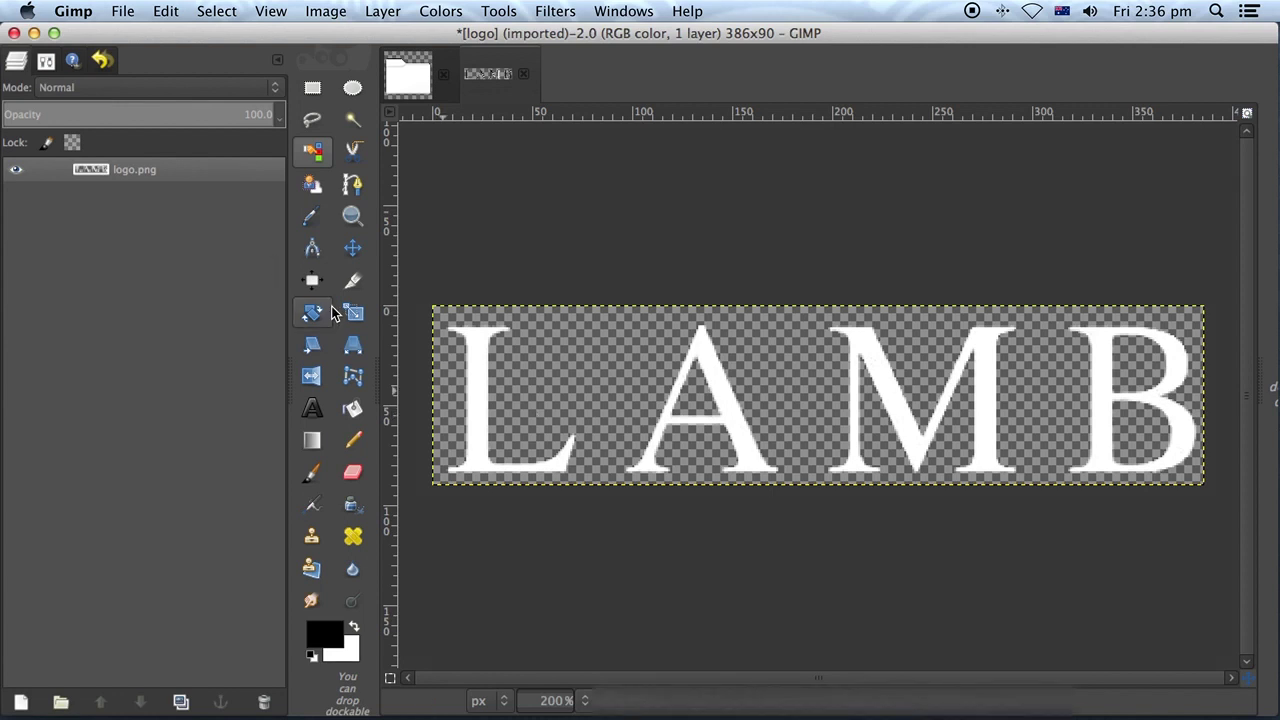
Step: Overwrite the original logo.png with the transparent version of the title
key("super+e")
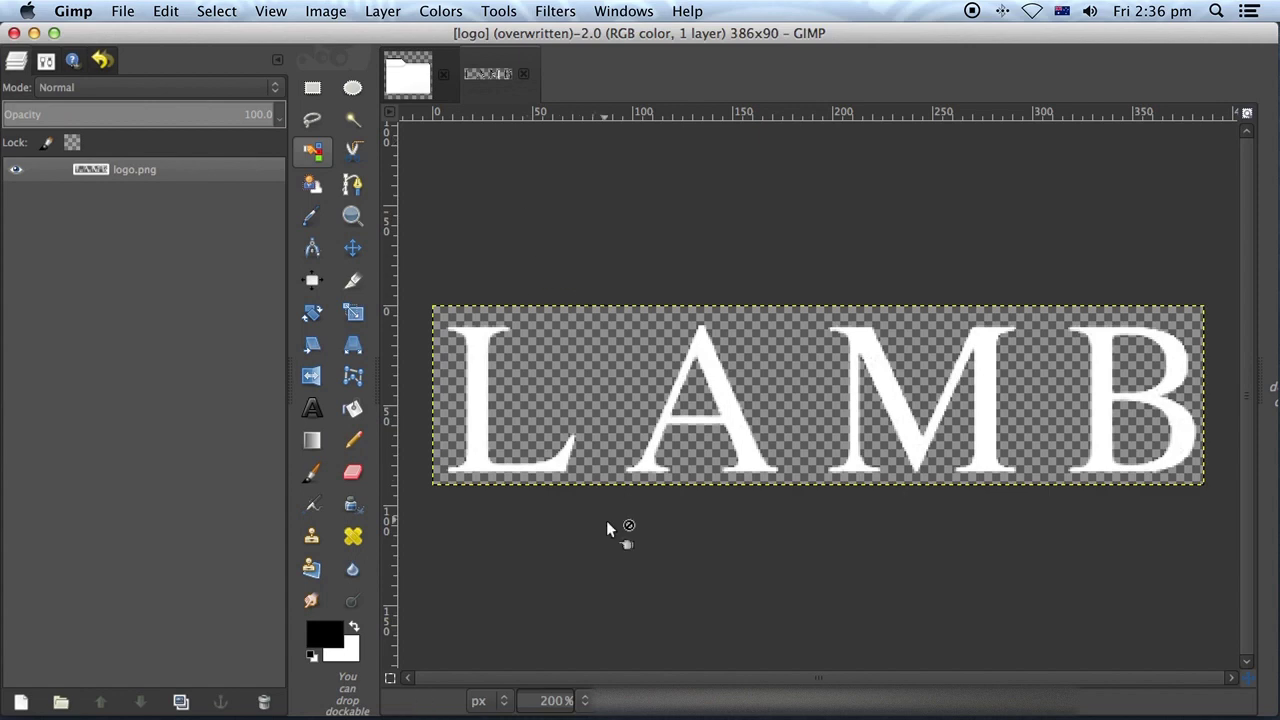
left_click(584, 700)
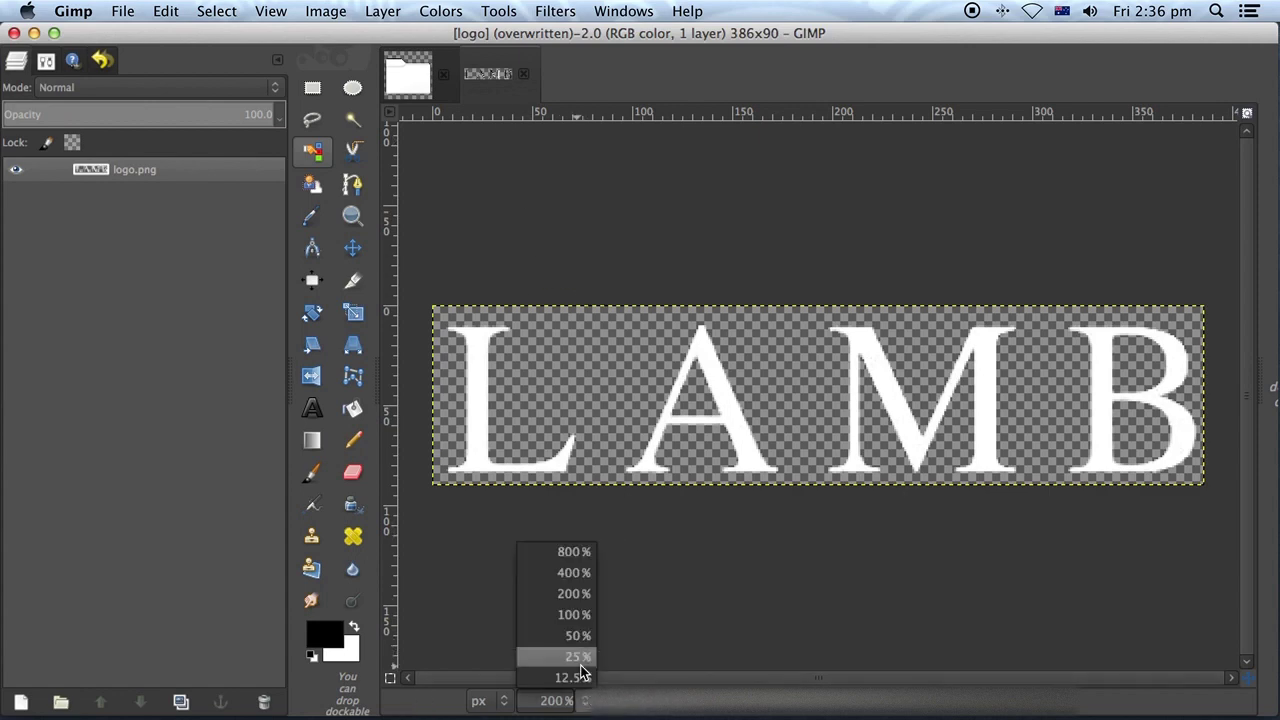
left_click(575, 614)
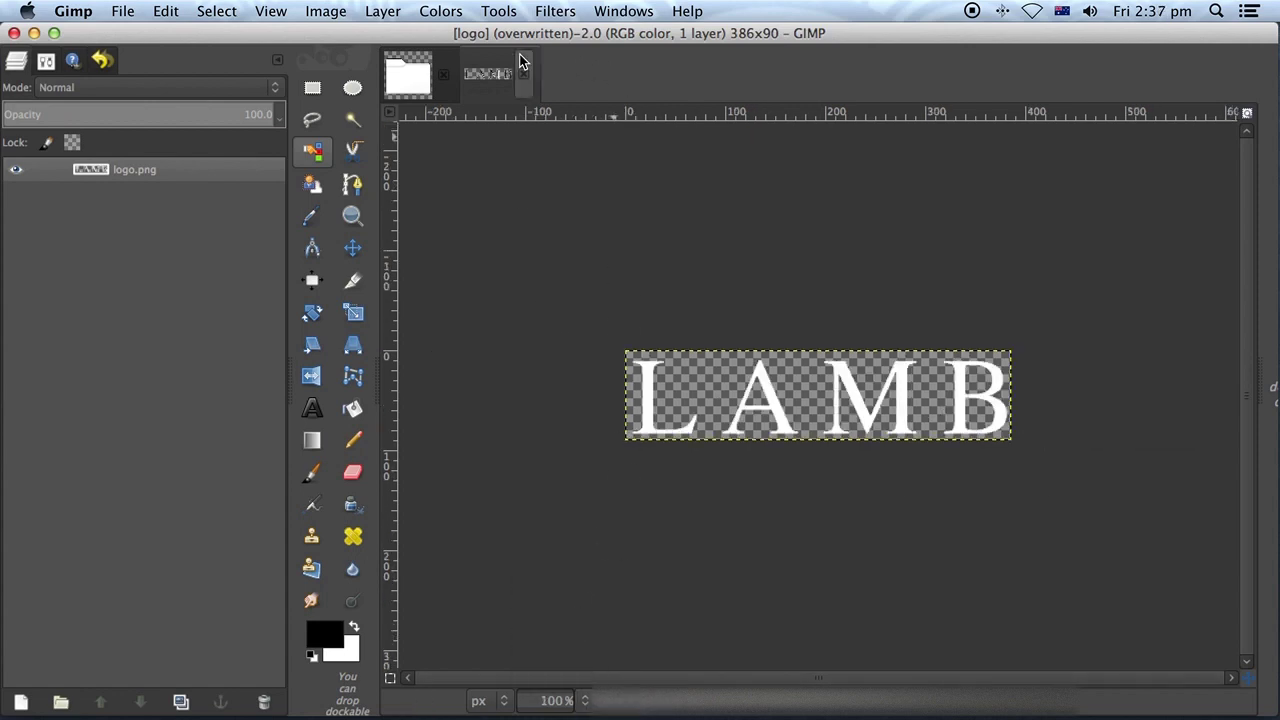
Step: Switch to the folder icon template and select the M$ Windows 11 layer group, leaving its layers expanded
left_click(417, 84)
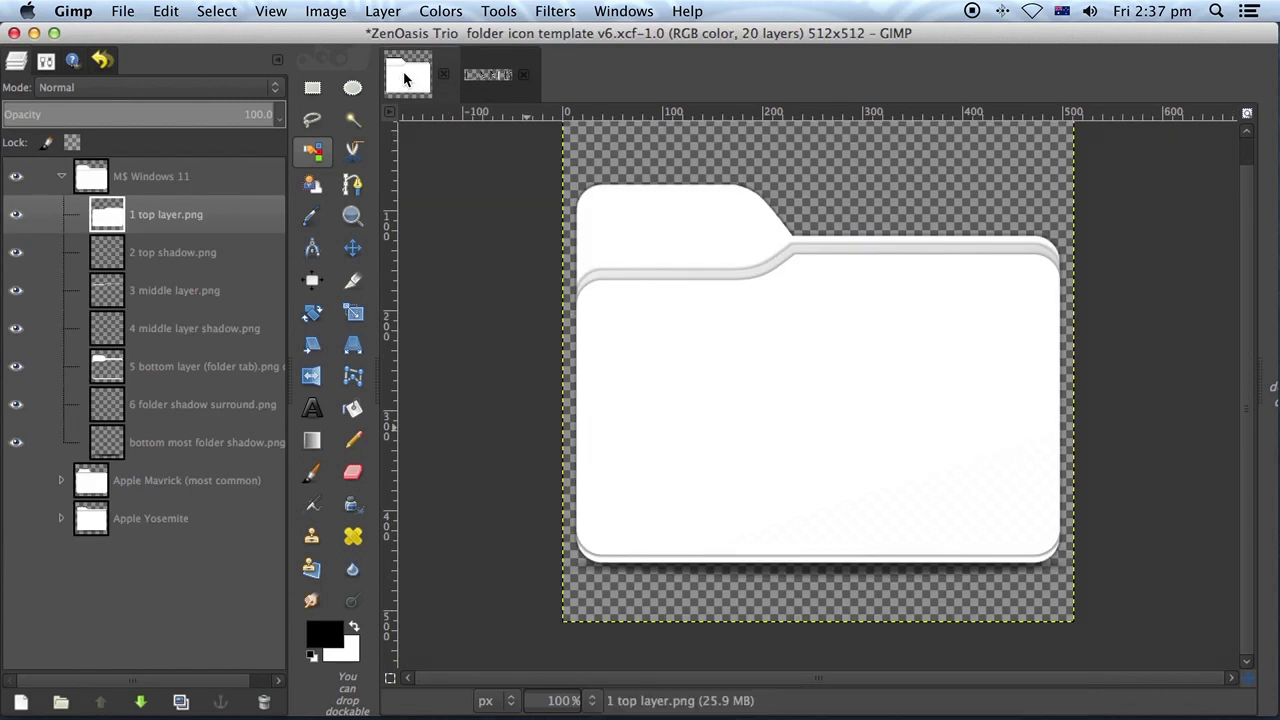
left_click(62, 178)
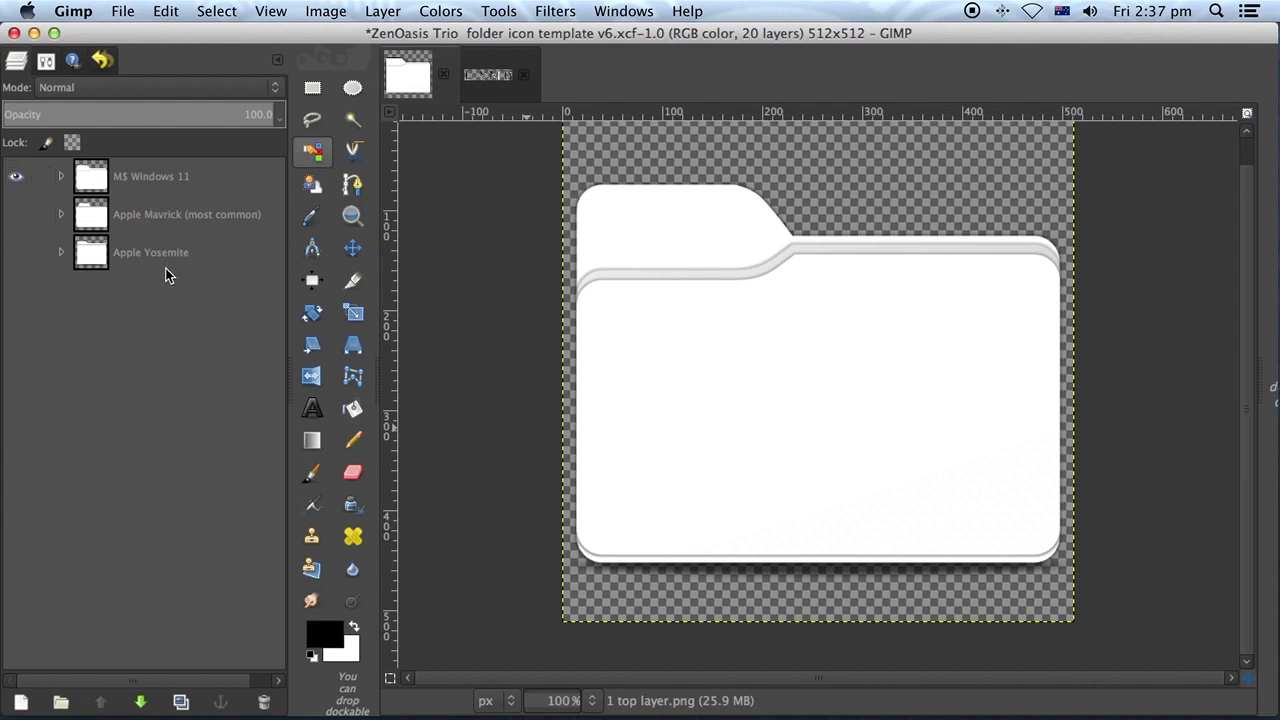
left_click(155, 180)
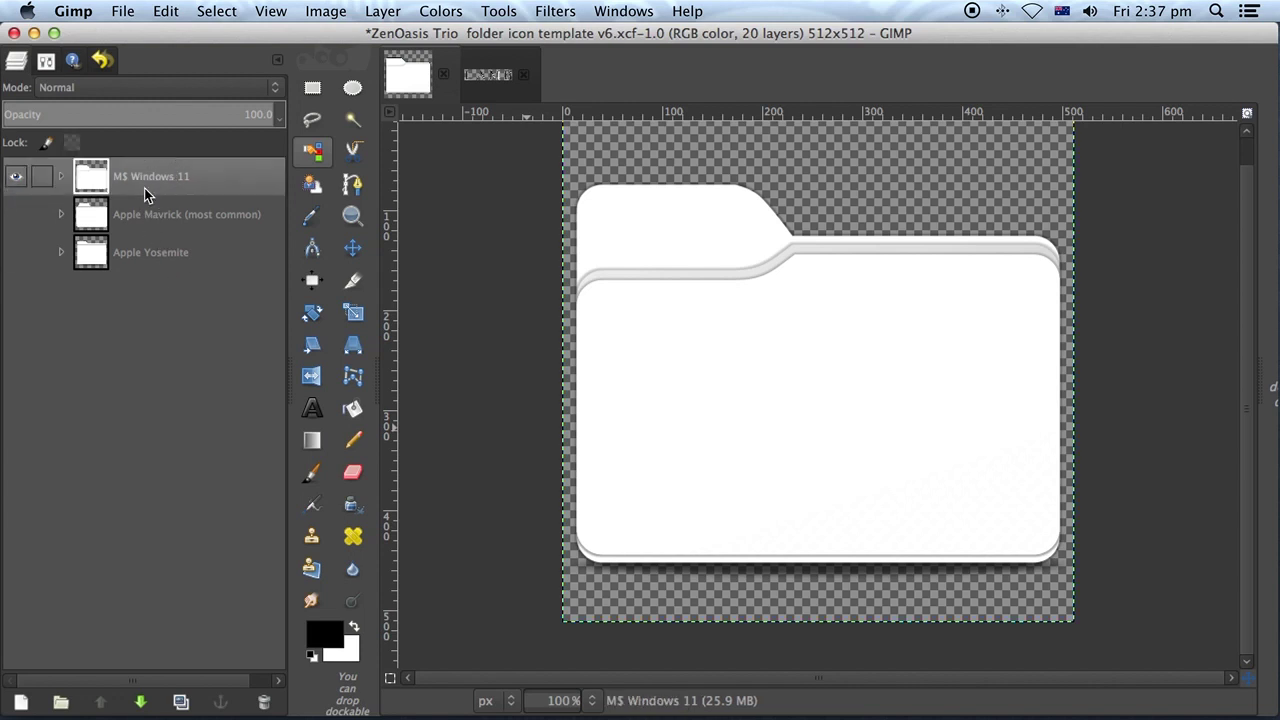
left_click(62, 180)
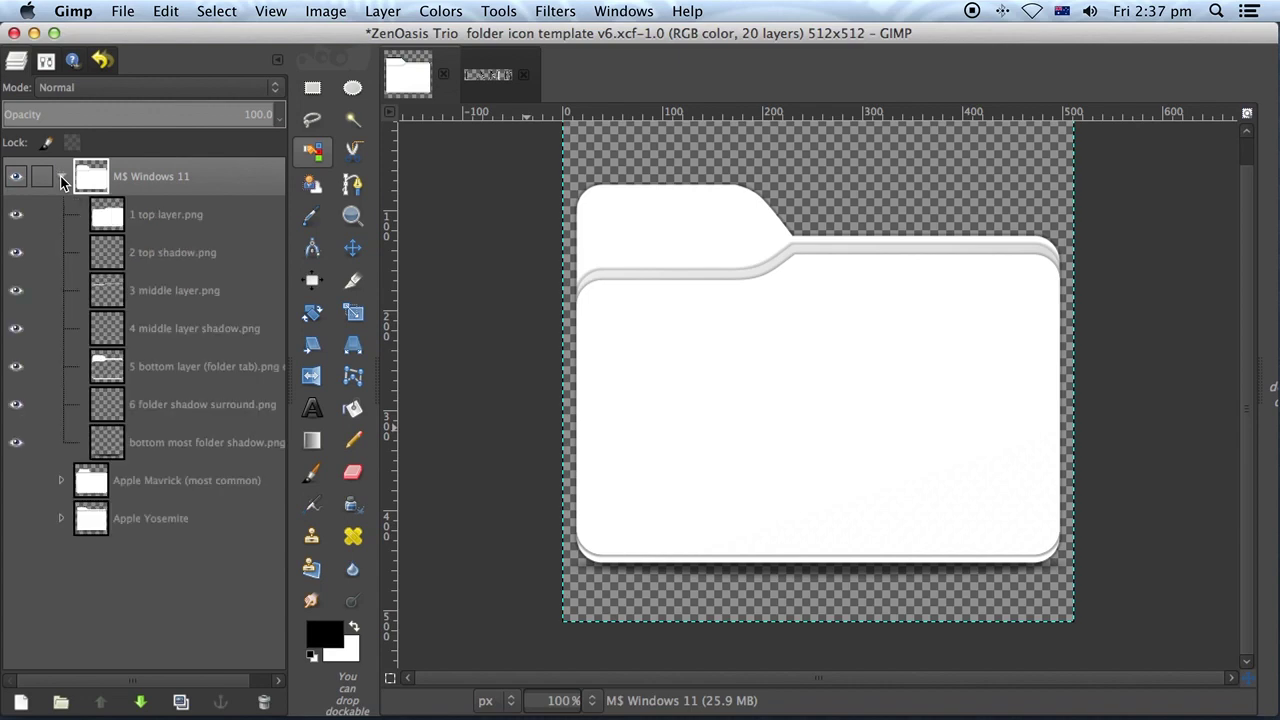
Step: Make 1 top layer.png in the M$ Windows 11 group the active layer
left_click(164, 216)
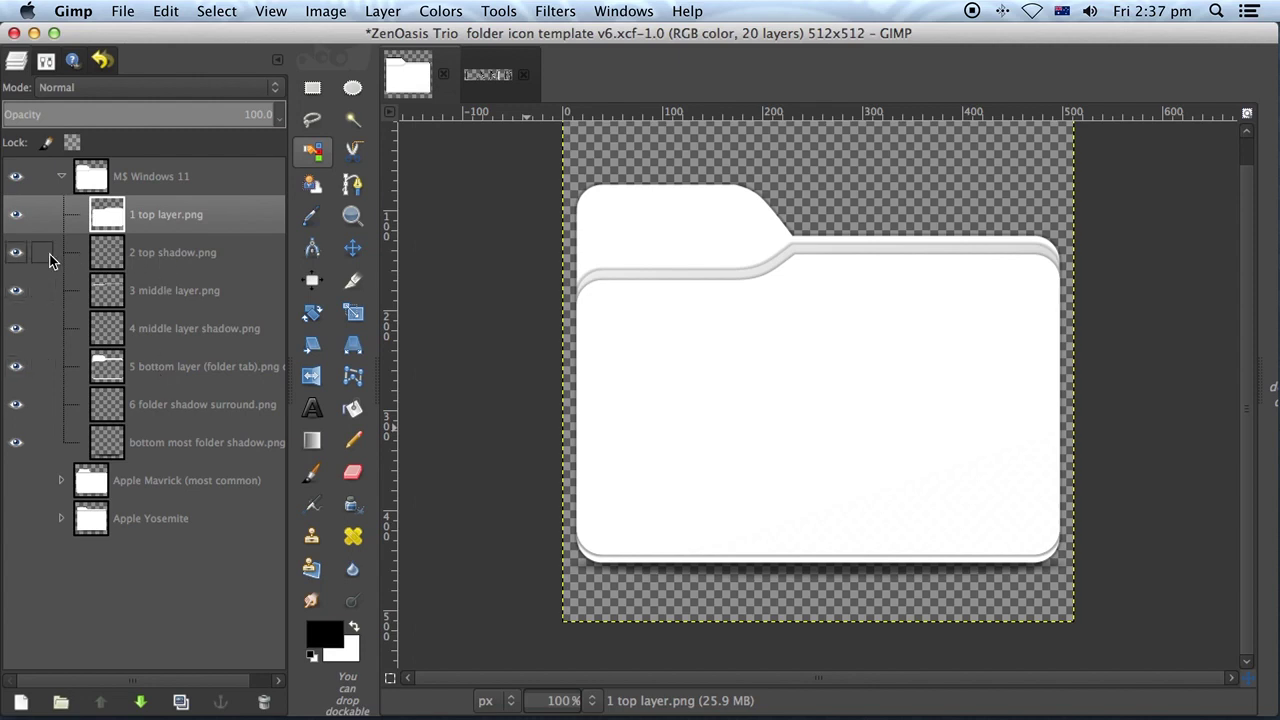
Step: Hide the top, middle, surround and bottom-most shadow layers to compare the folder without them, and turn them back on
left_click(15, 254)
left_click(15, 329)
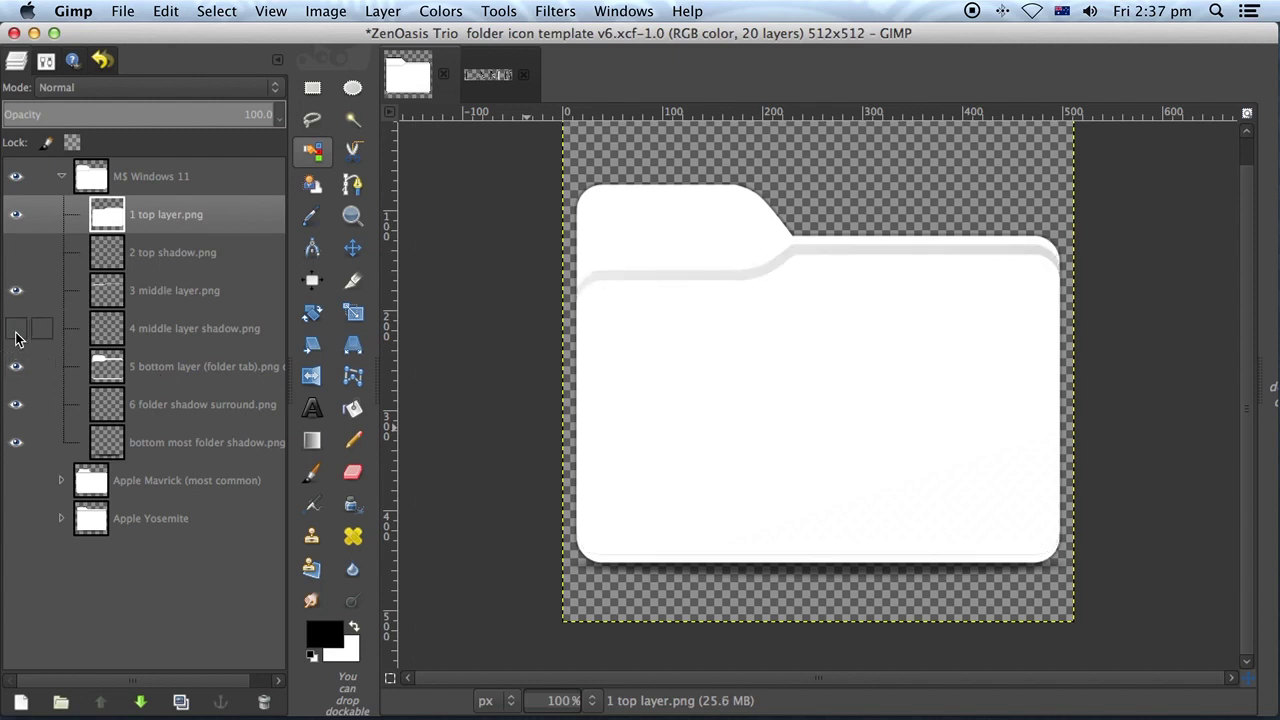
left_click(15, 406)
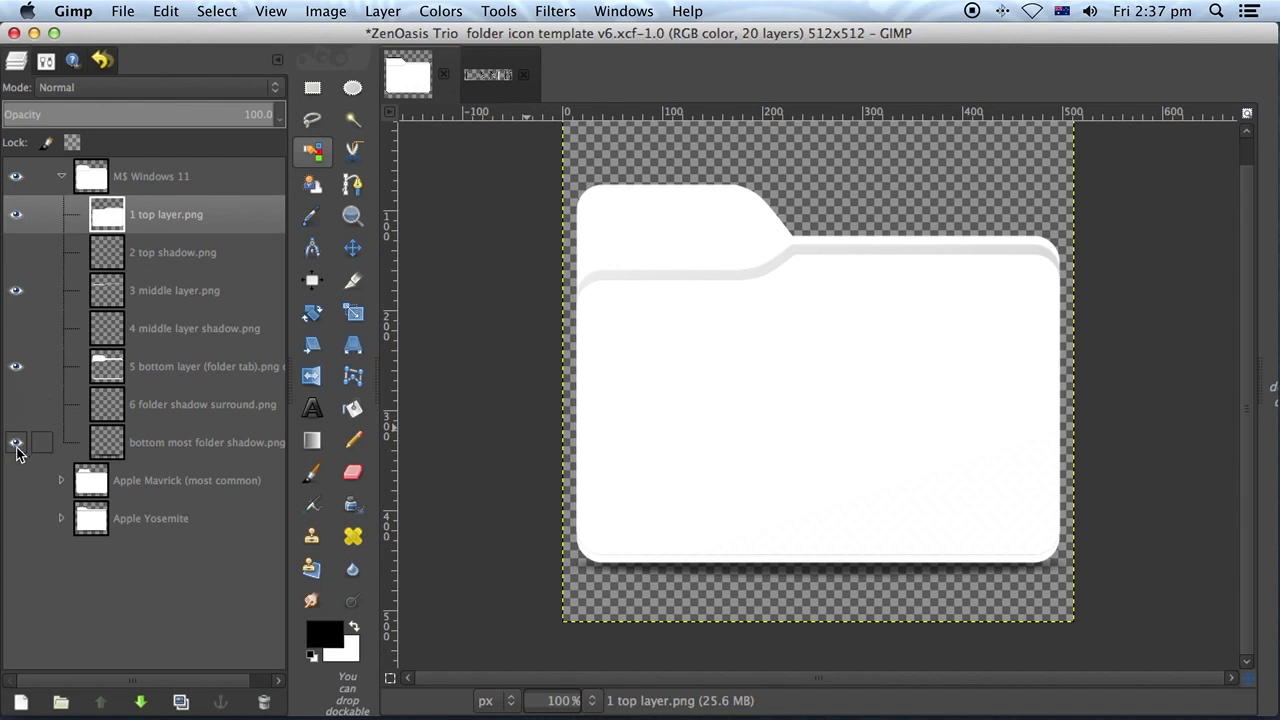
left_click(16, 447)
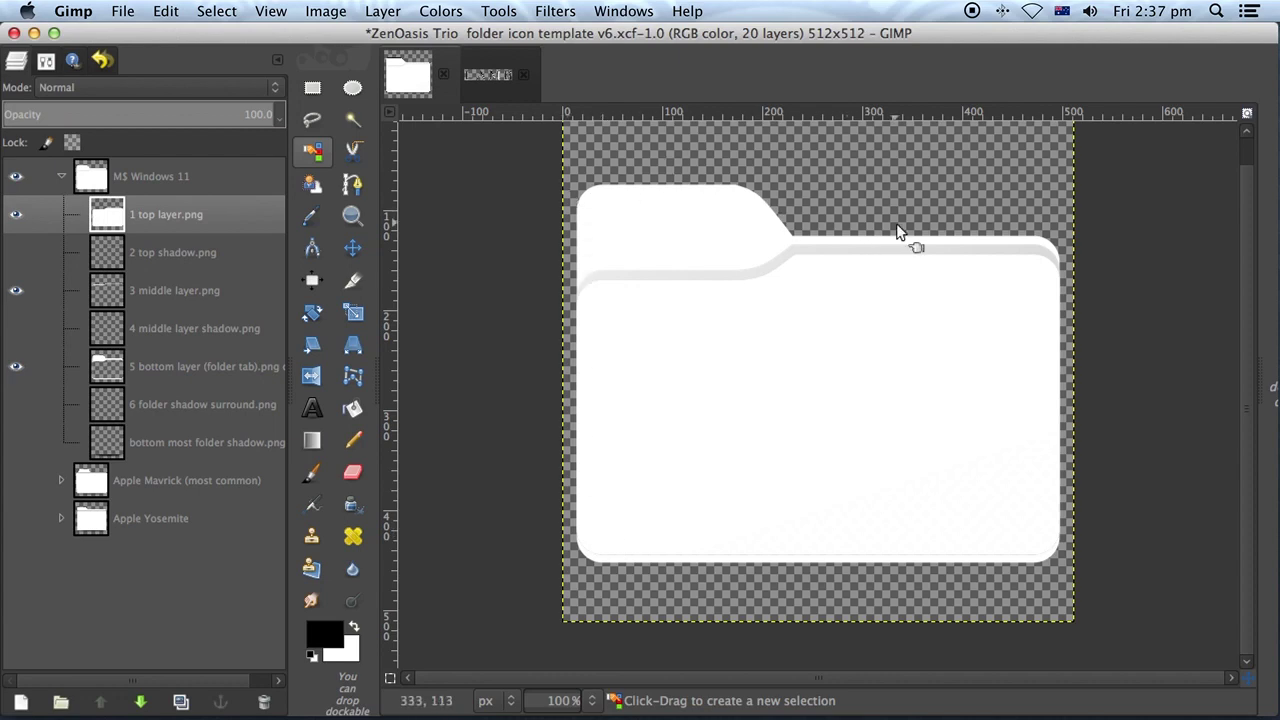
left_click(15, 252)
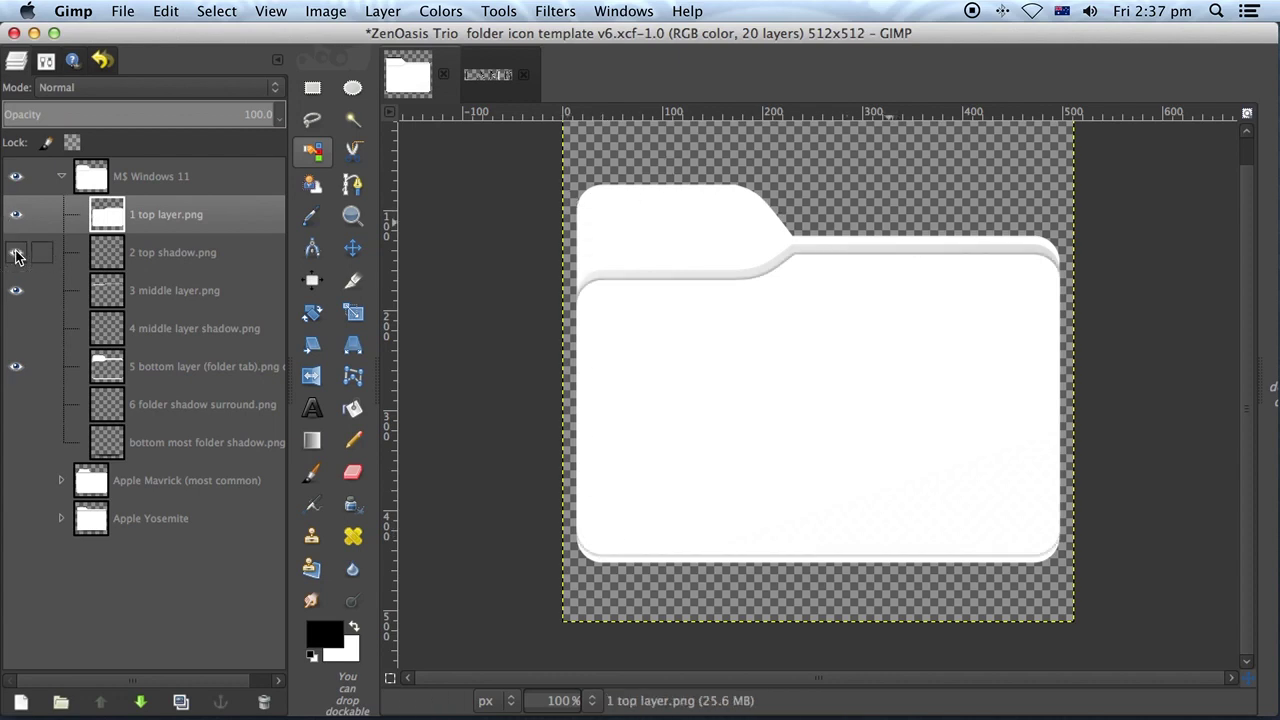
left_click(15, 328)
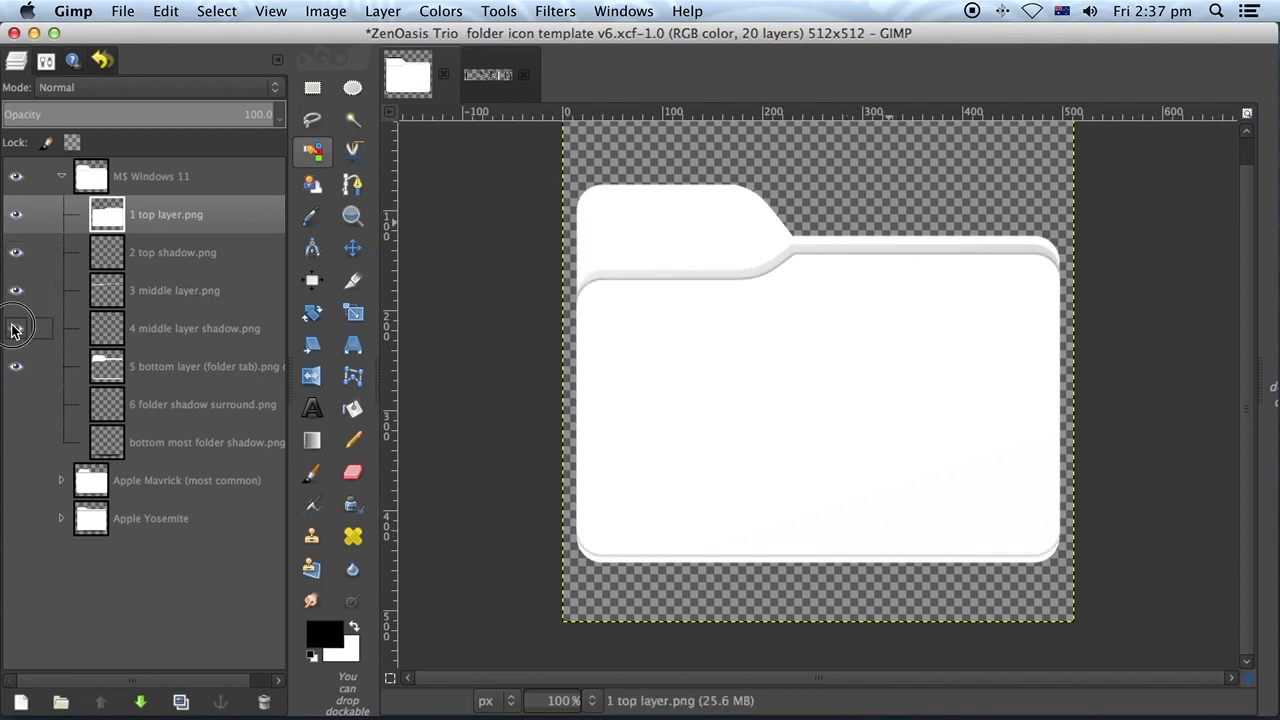
left_click(15, 404)
left_click(20, 445)
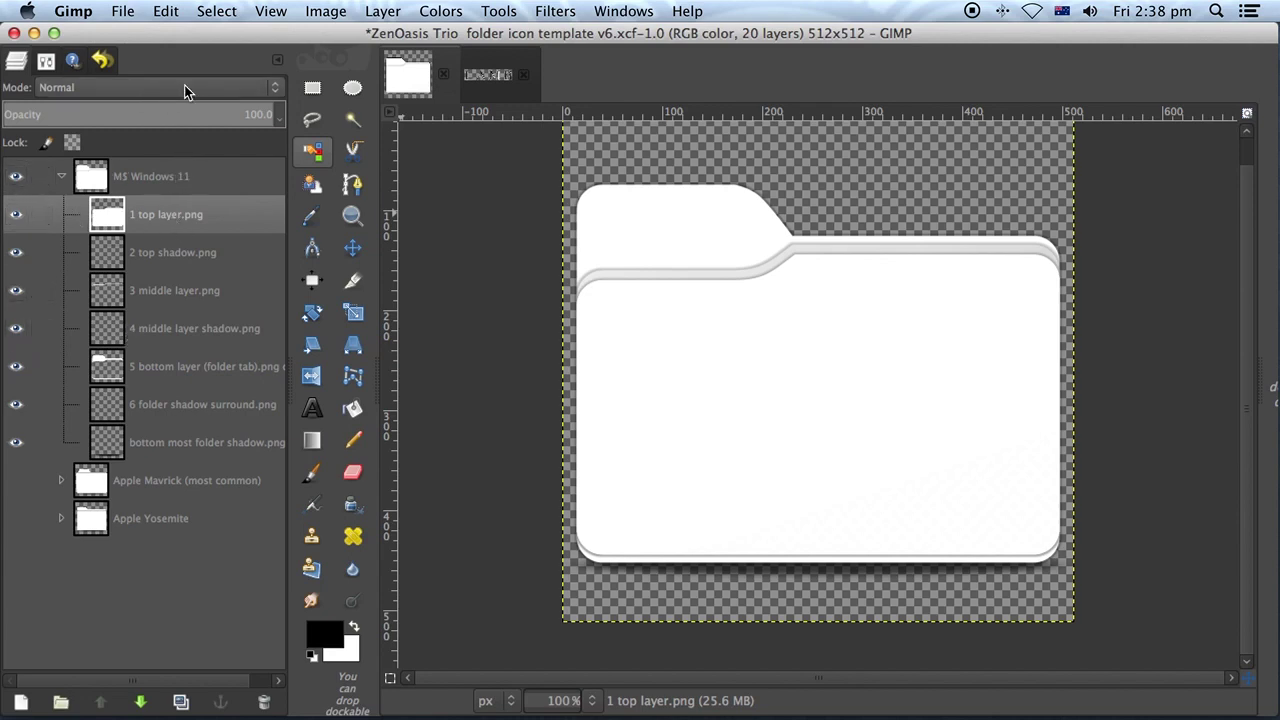
Step: Open the front image from the desktop in Gimp
double_click(533, 38)
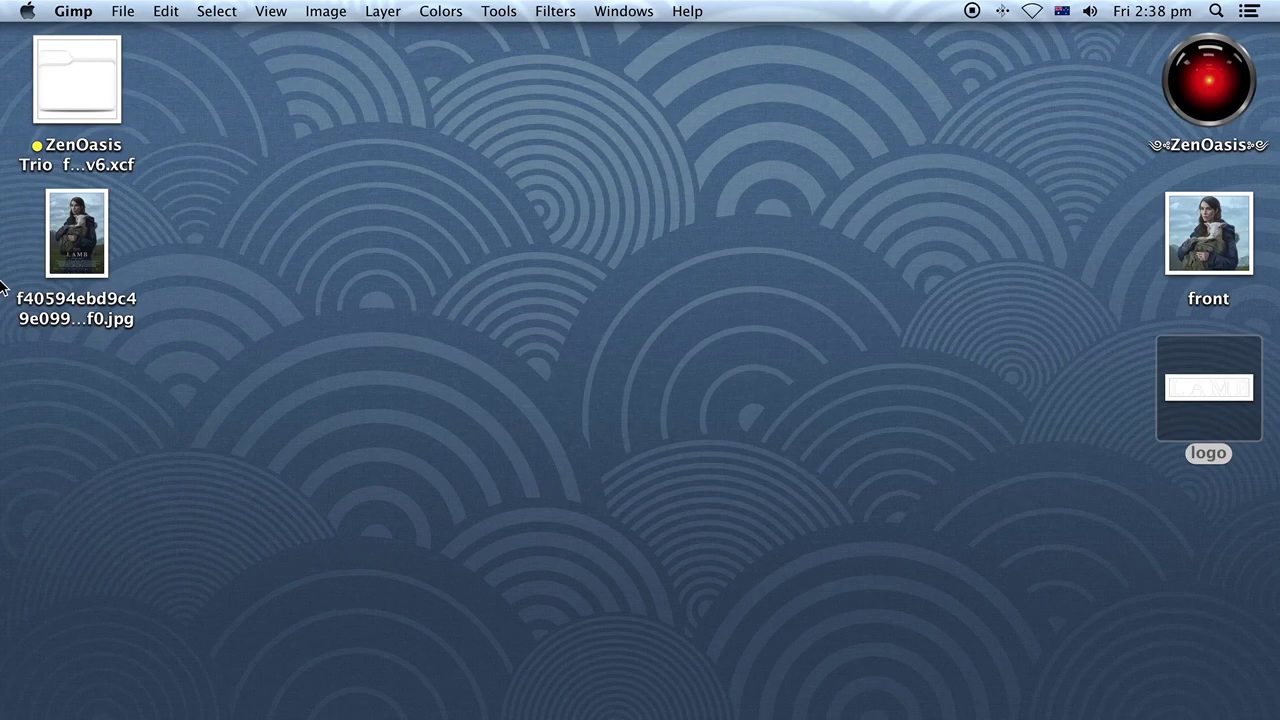
right_click(1232, 248)
mouse_move(1200, 266)
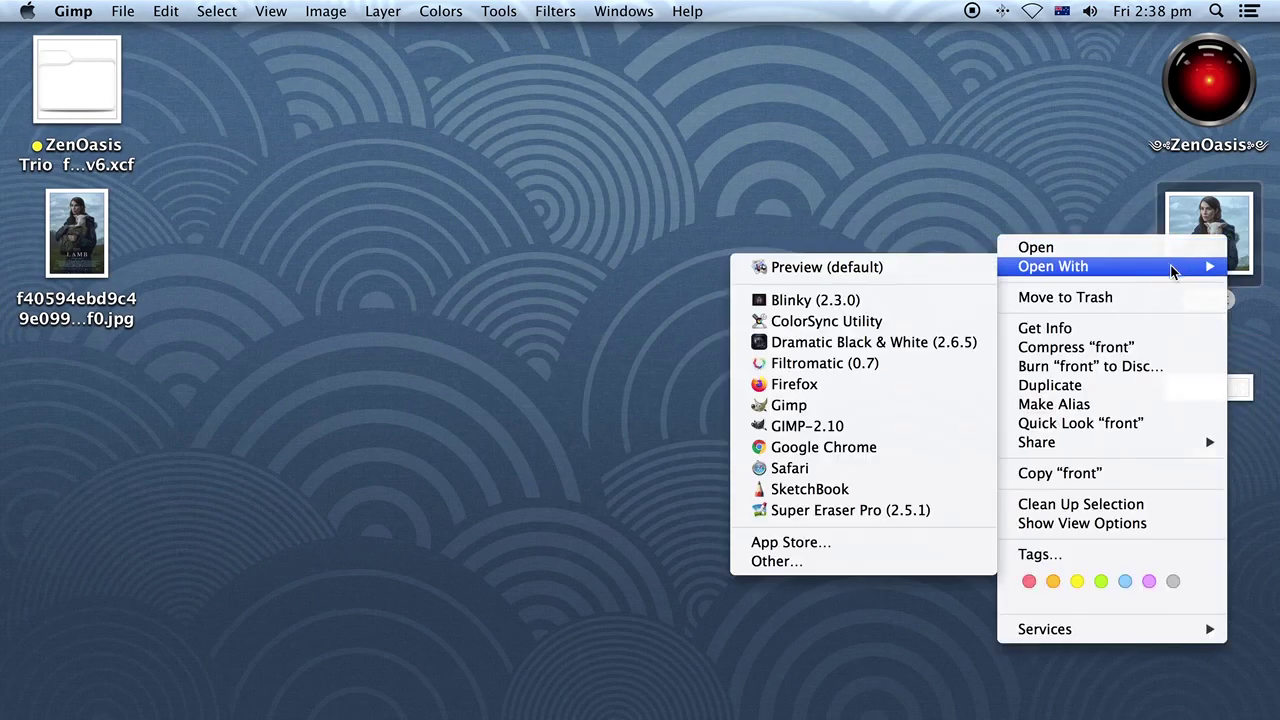
left_click(785, 407)
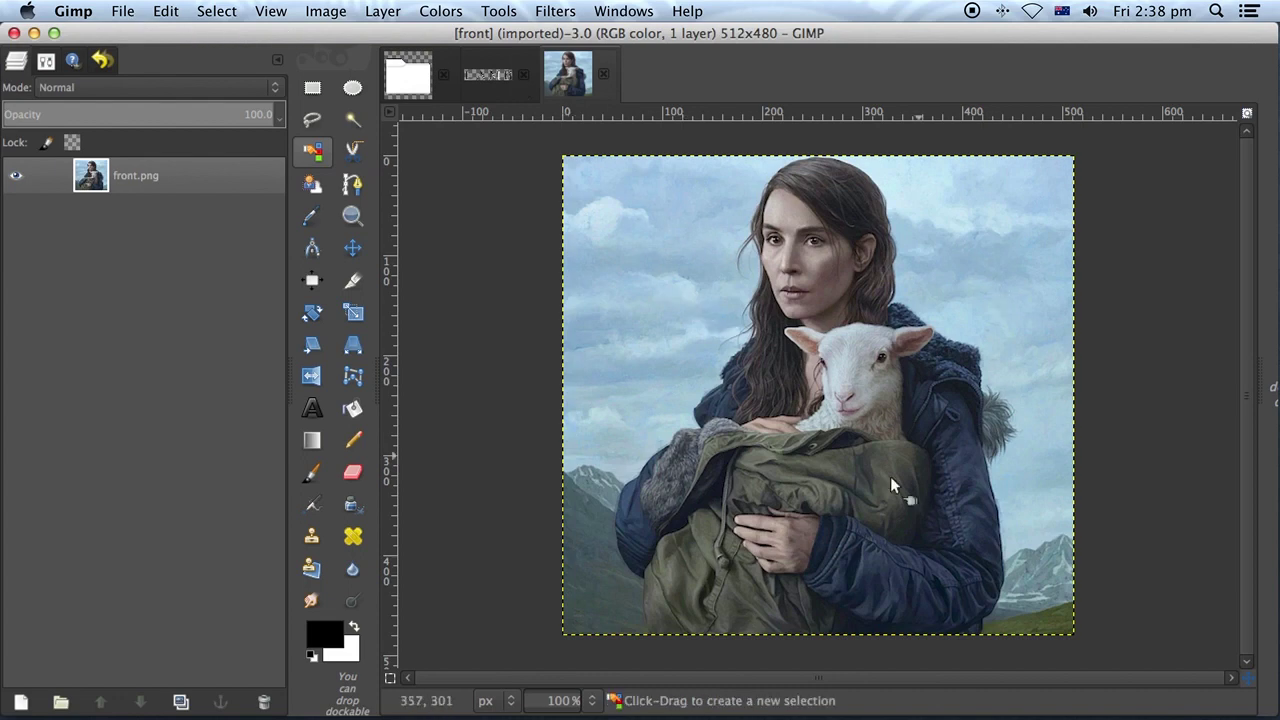
Step: Copy the front image and paste it into the folder template as a new layer above 1 top layer.png
left_click(176, 12)
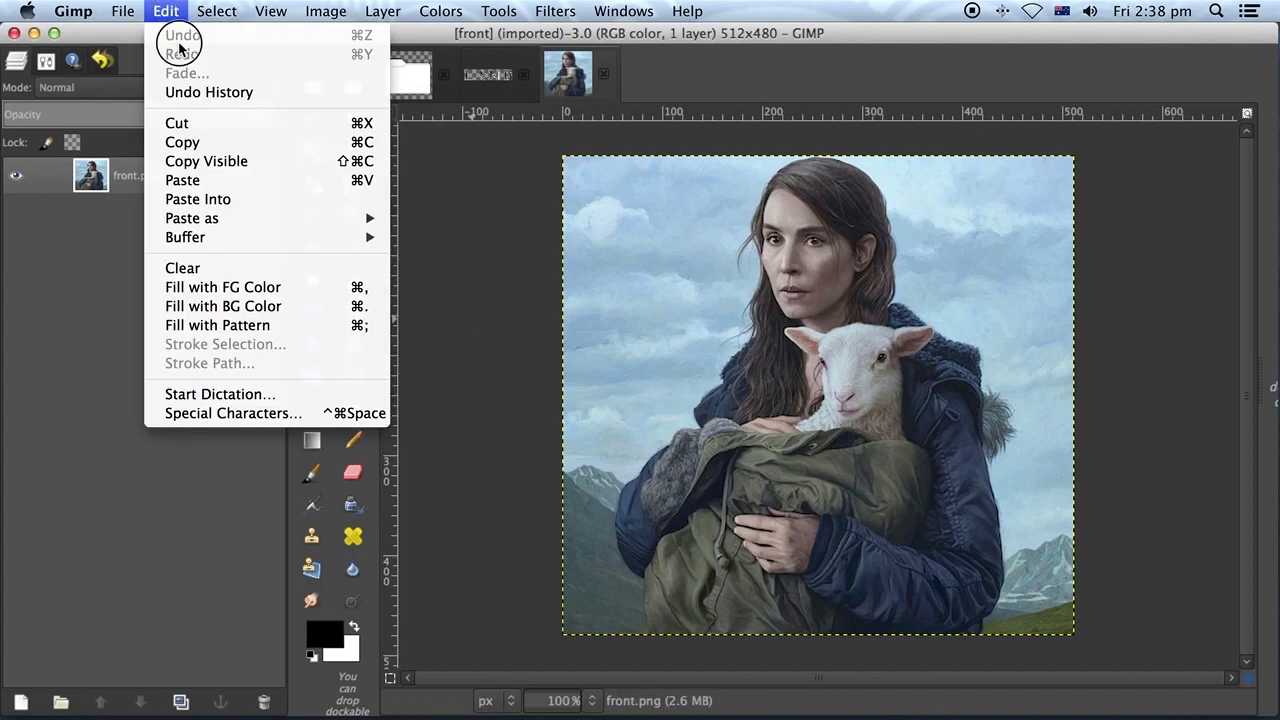
left_click(182, 141)
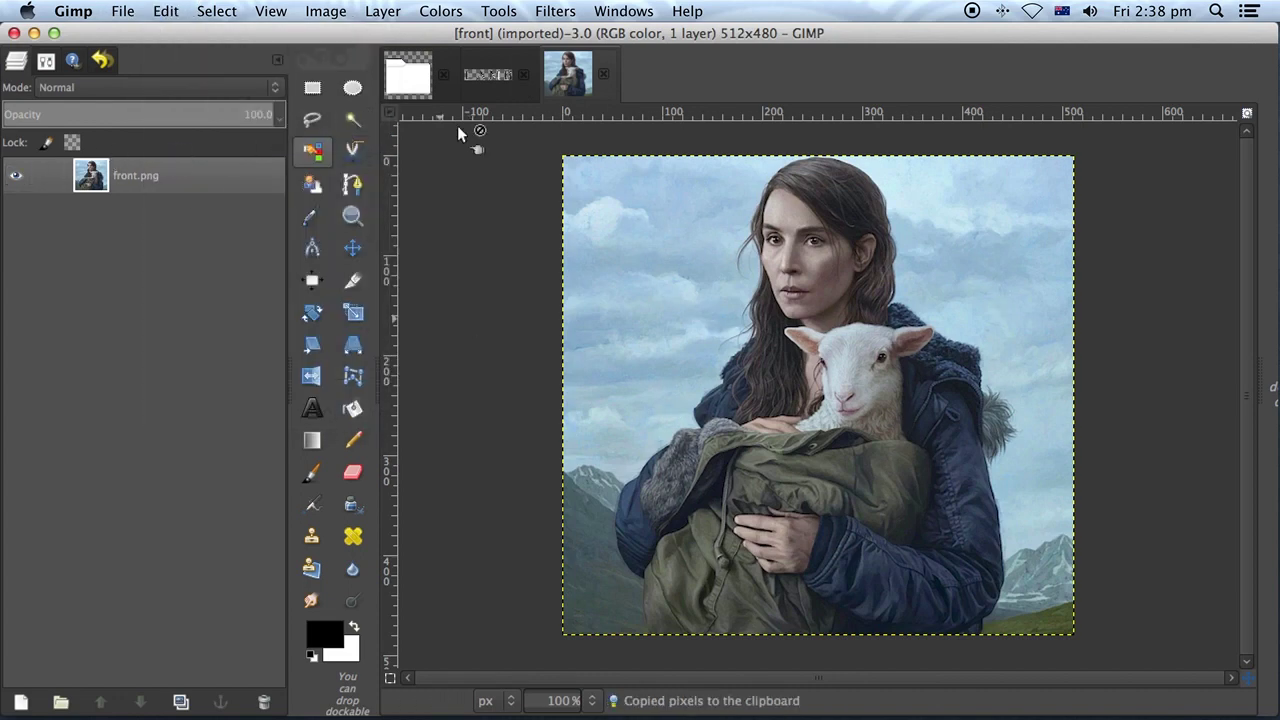
left_click(409, 78)
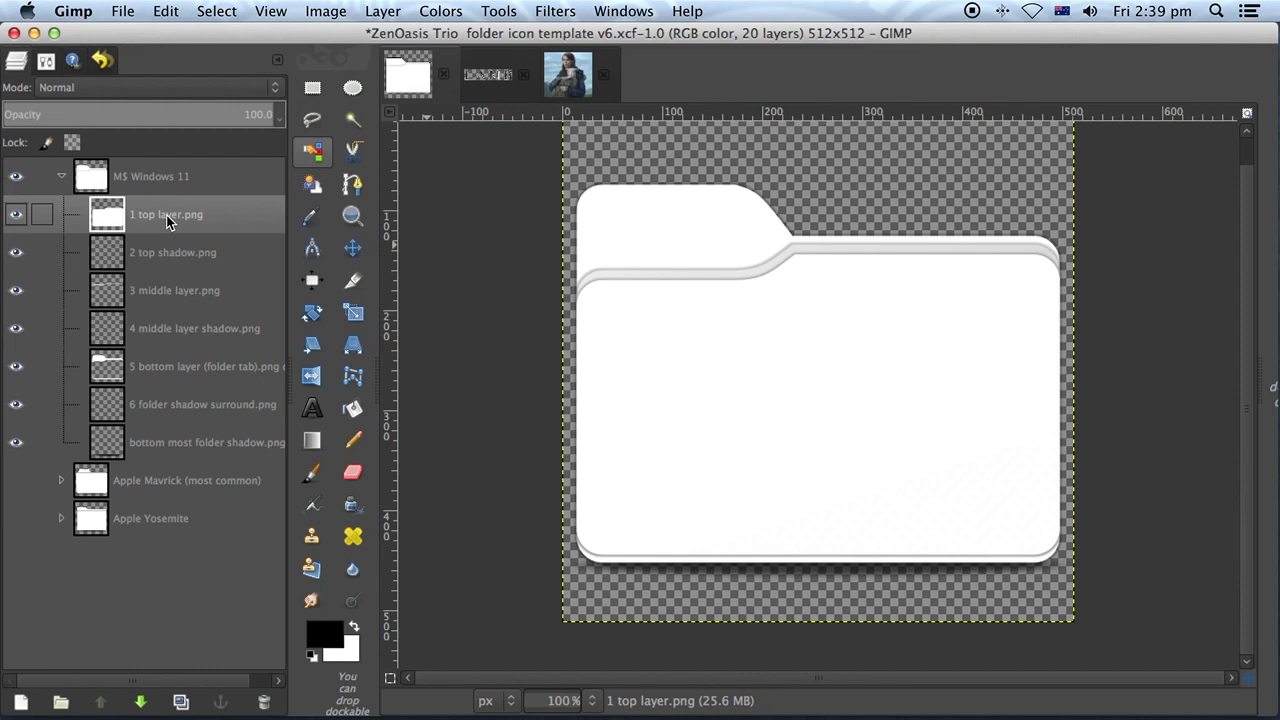
left_click(163, 12)
mouse_move(182, 219)
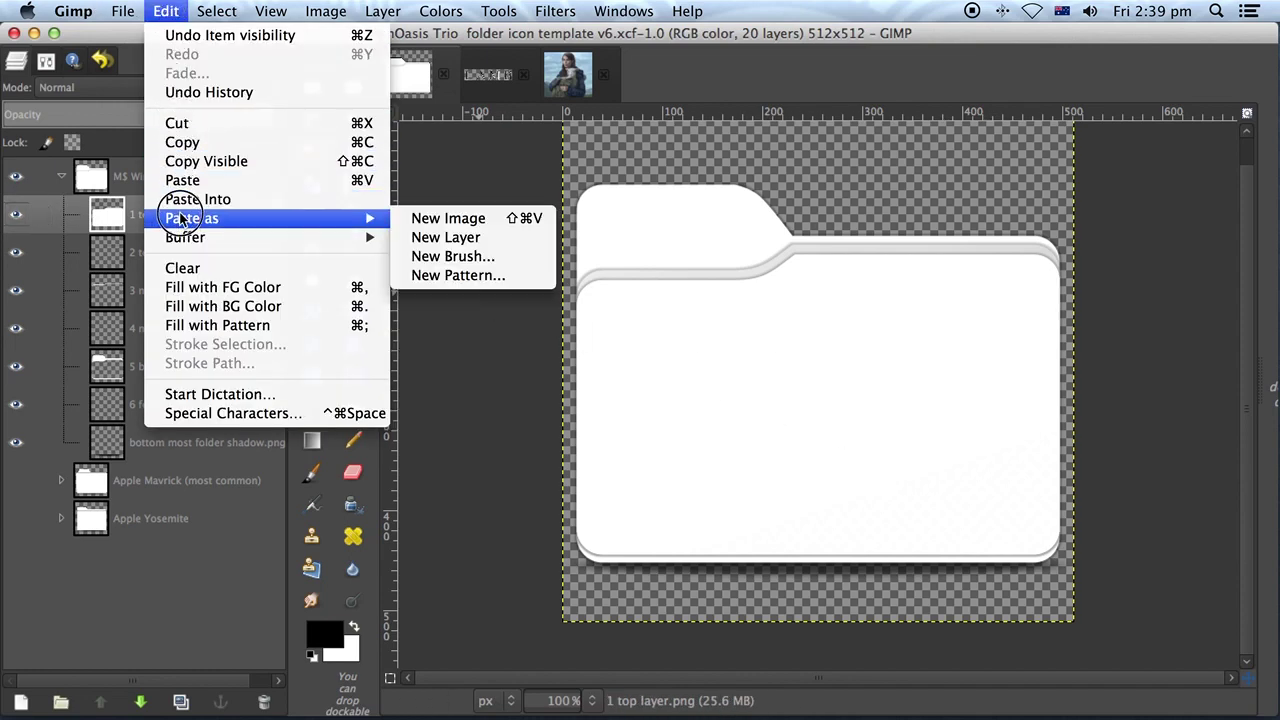
left_click(445, 238)
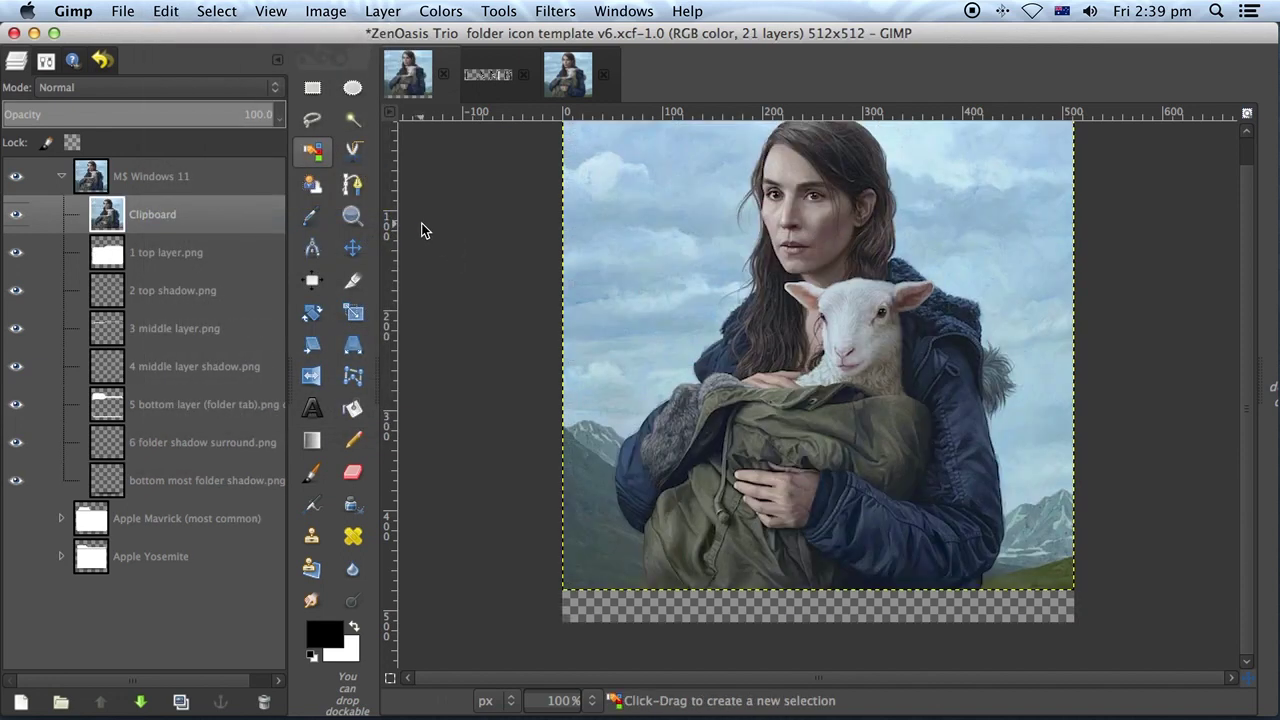
Step: Shift the pasted poster layer slightly down over the folder while its opacity is lowered to 36, and restore the opacity to 100
scroll(697, 358, "up", 1)
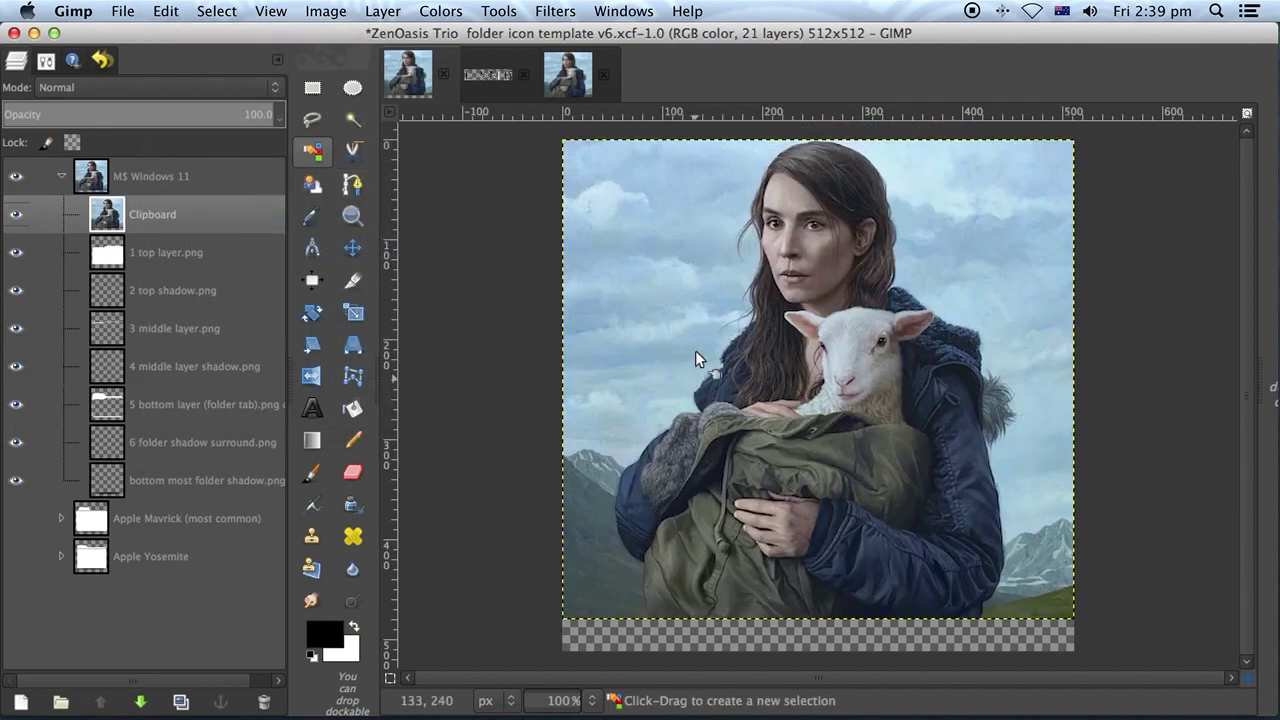
left_click(101, 109)
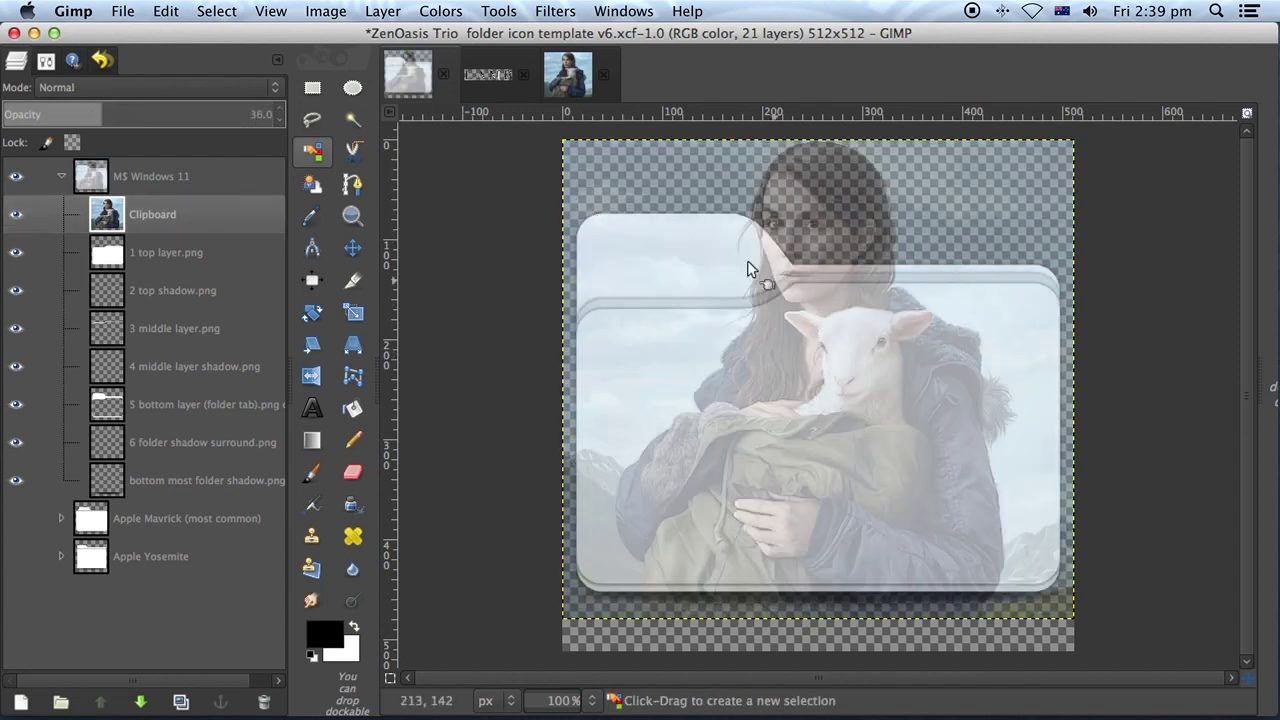
left_click(353, 249)
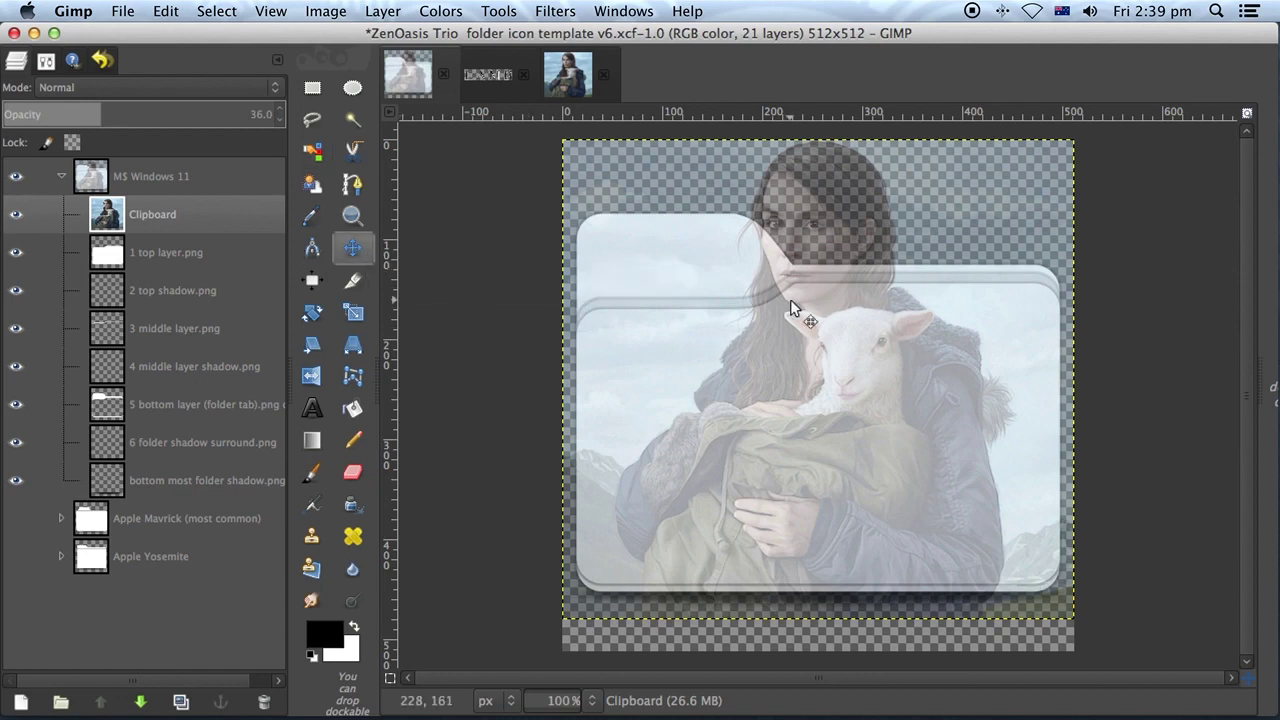
left_click_drag(808, 304, 818, 342)
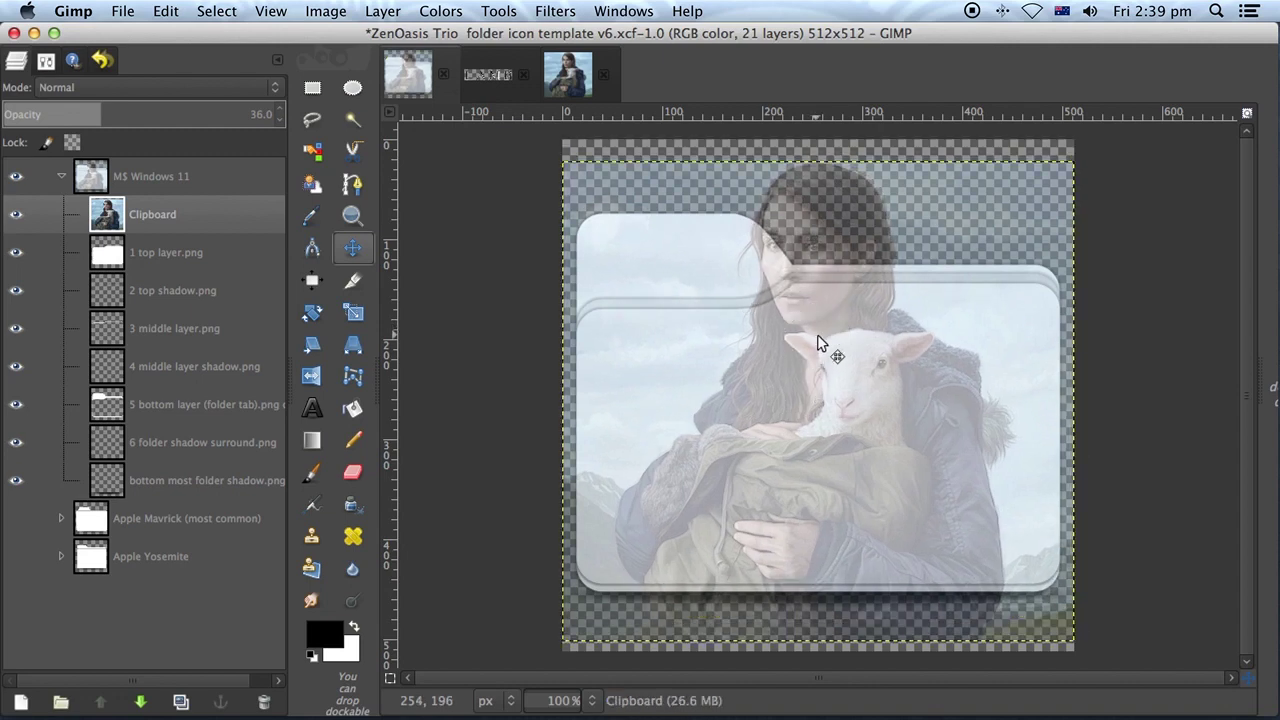
left_click_drag(92, 107, 284, 108)
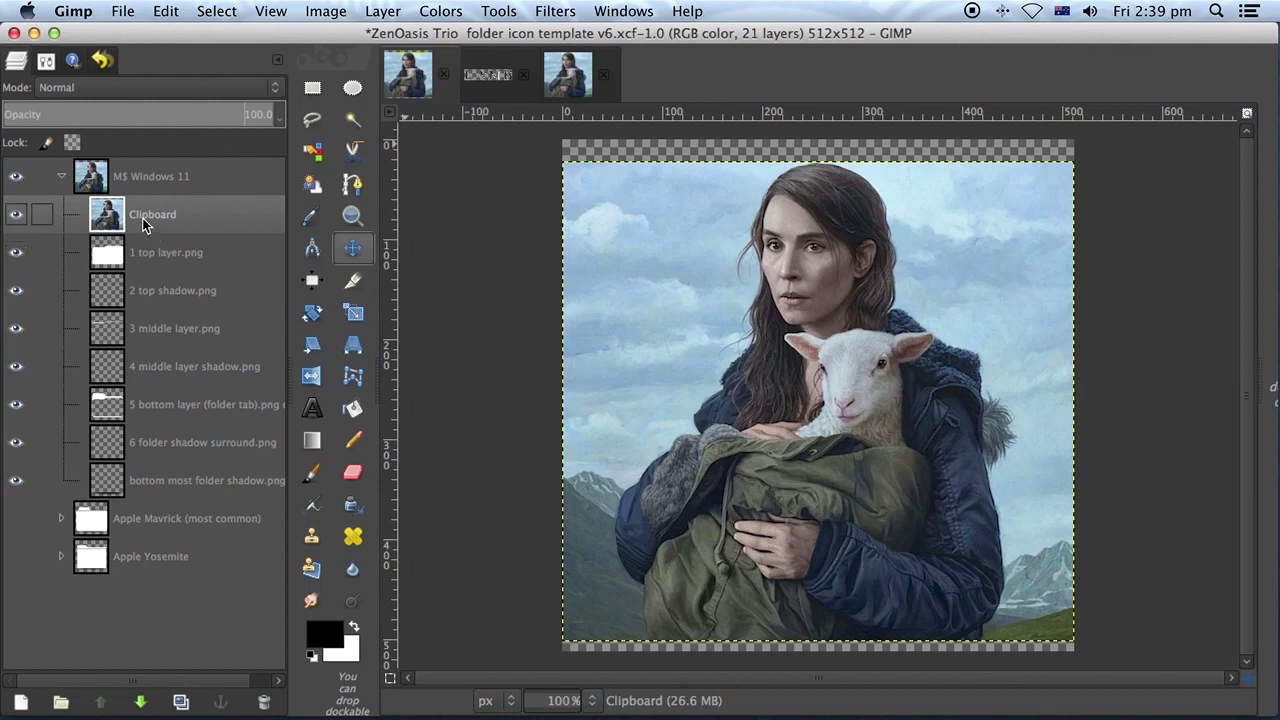
Step: Duplicate the Clipboard layer twice, hide both copies, and make the original Clipboard layer active
left_click(181, 702)
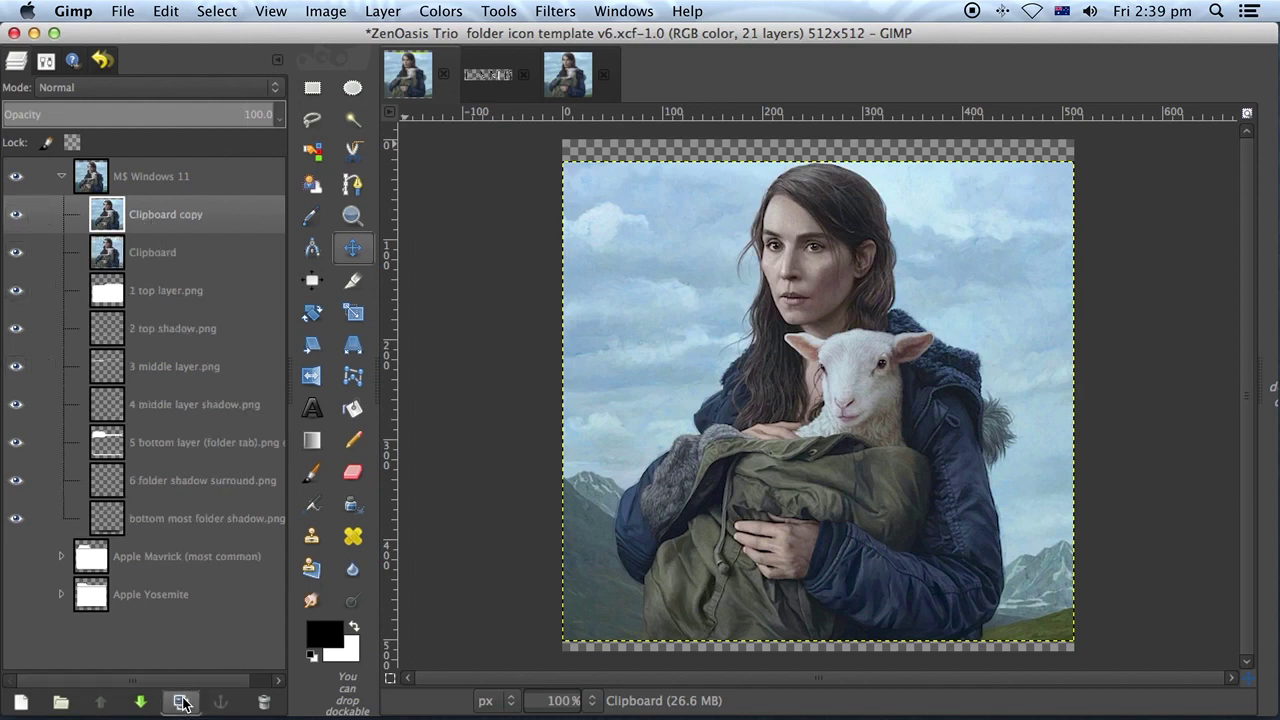
left_click(181, 702)
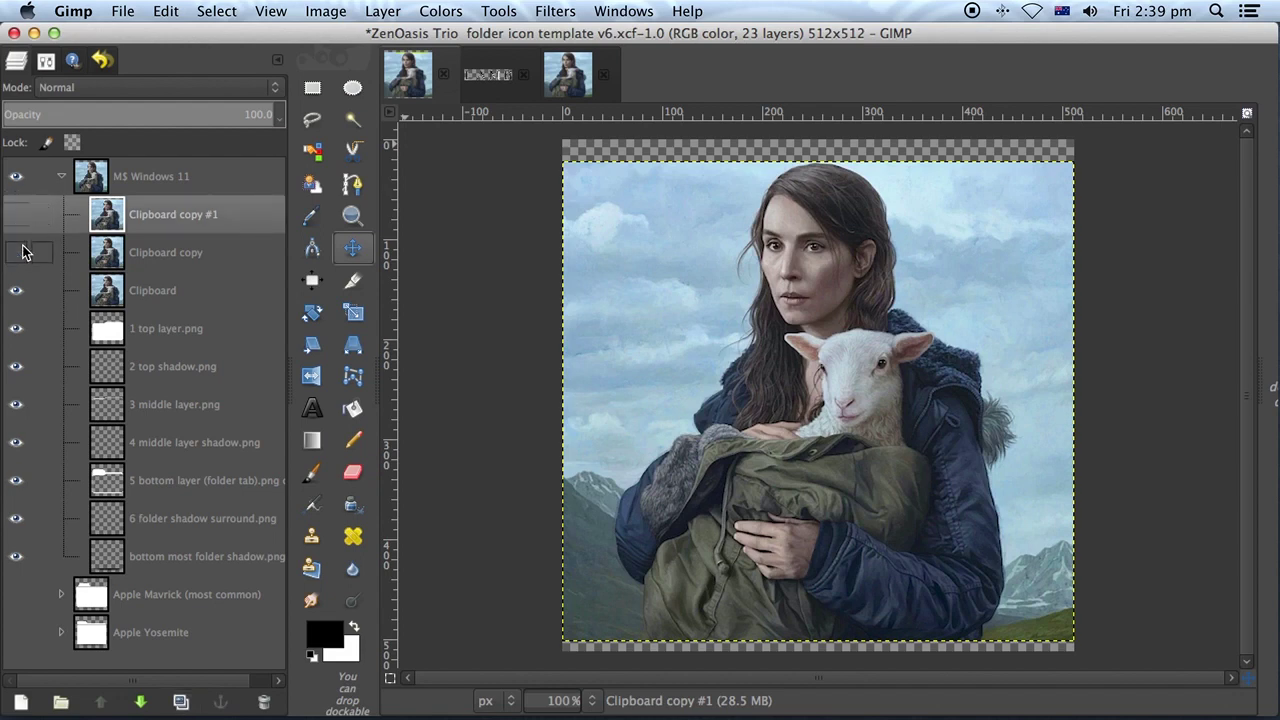
left_click(166, 292)
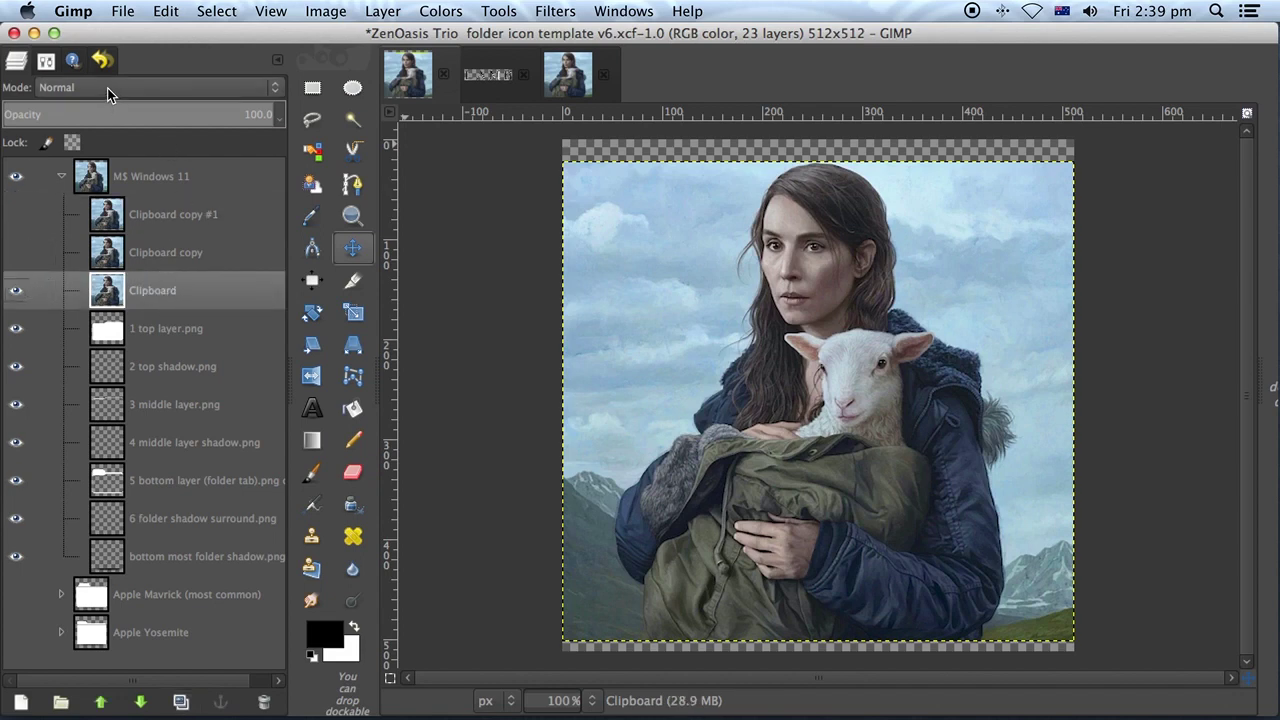
Step: Set the Clipboard layer's blend mode to Darken only and merge it down into 1 top layer.png
left_click(16, 291)
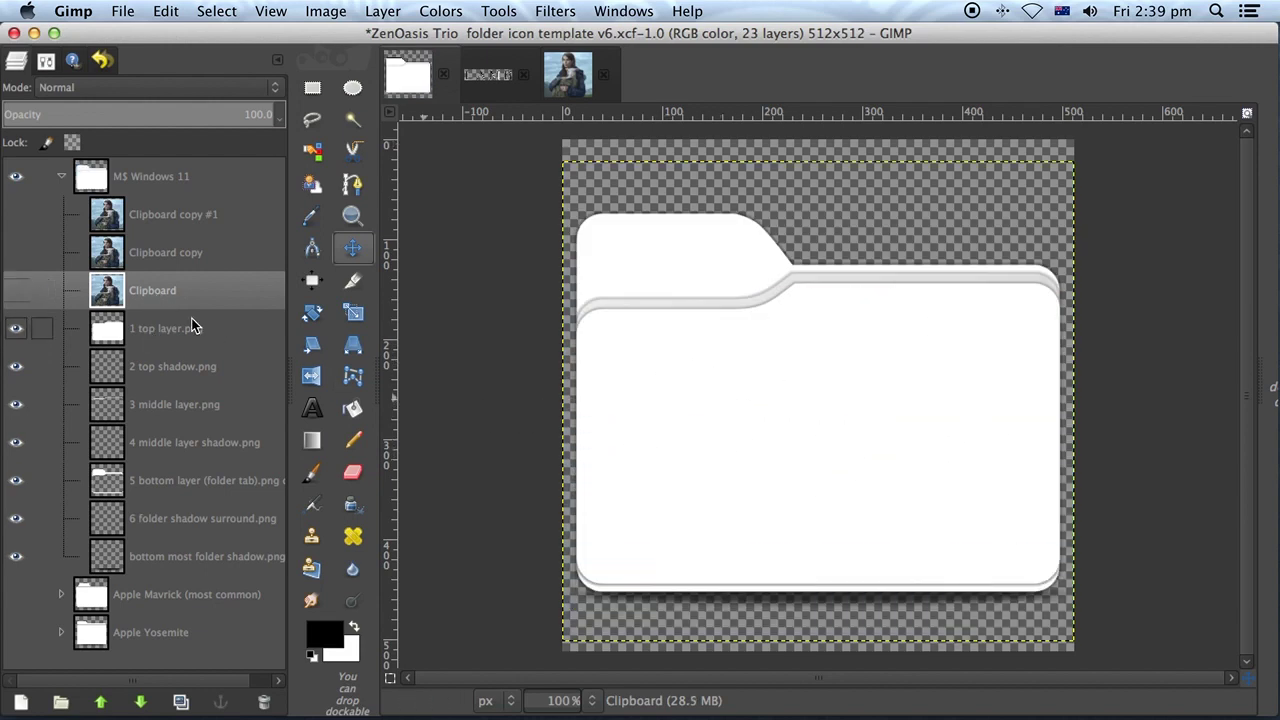
left_click(16, 290)
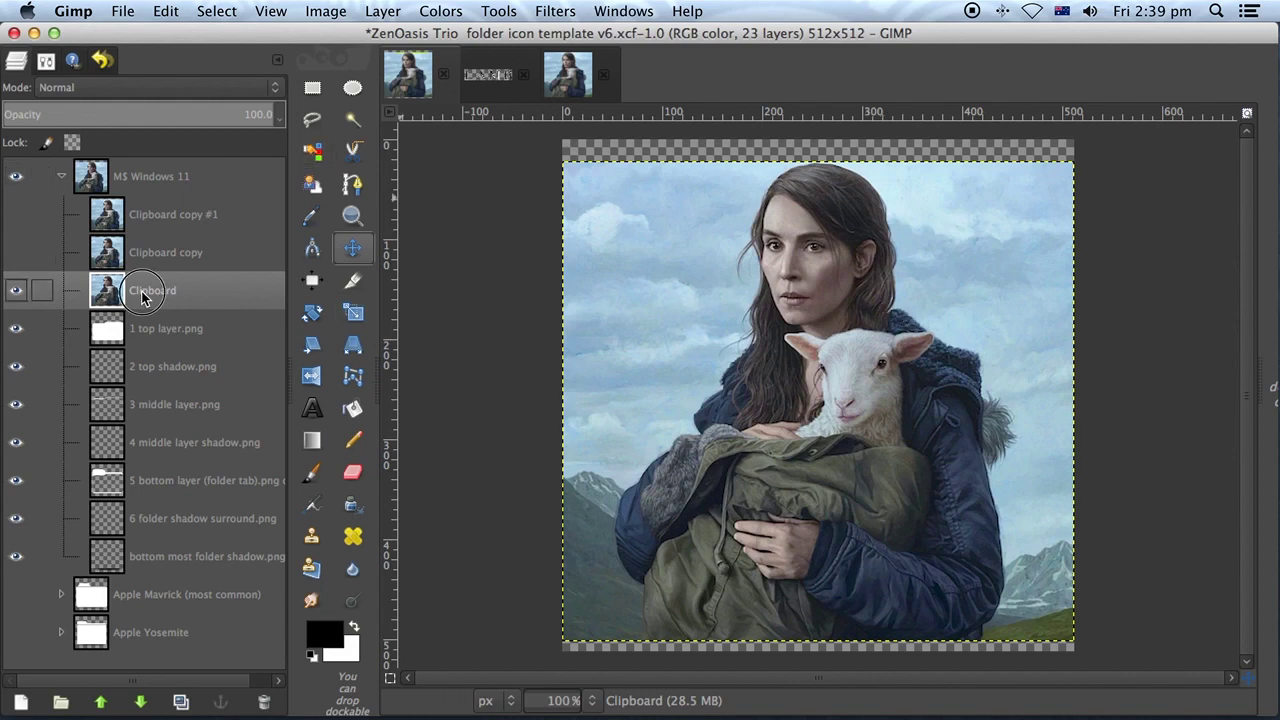
left_click(118, 88)
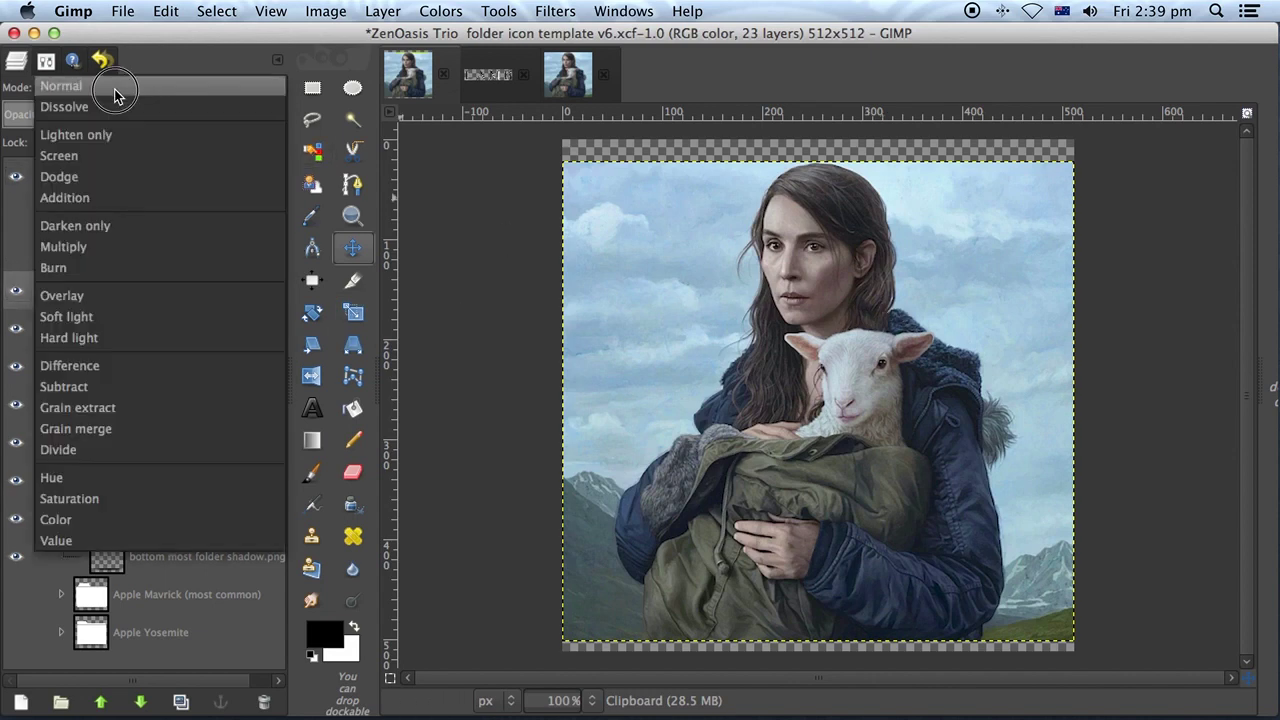
left_click(150, 225)
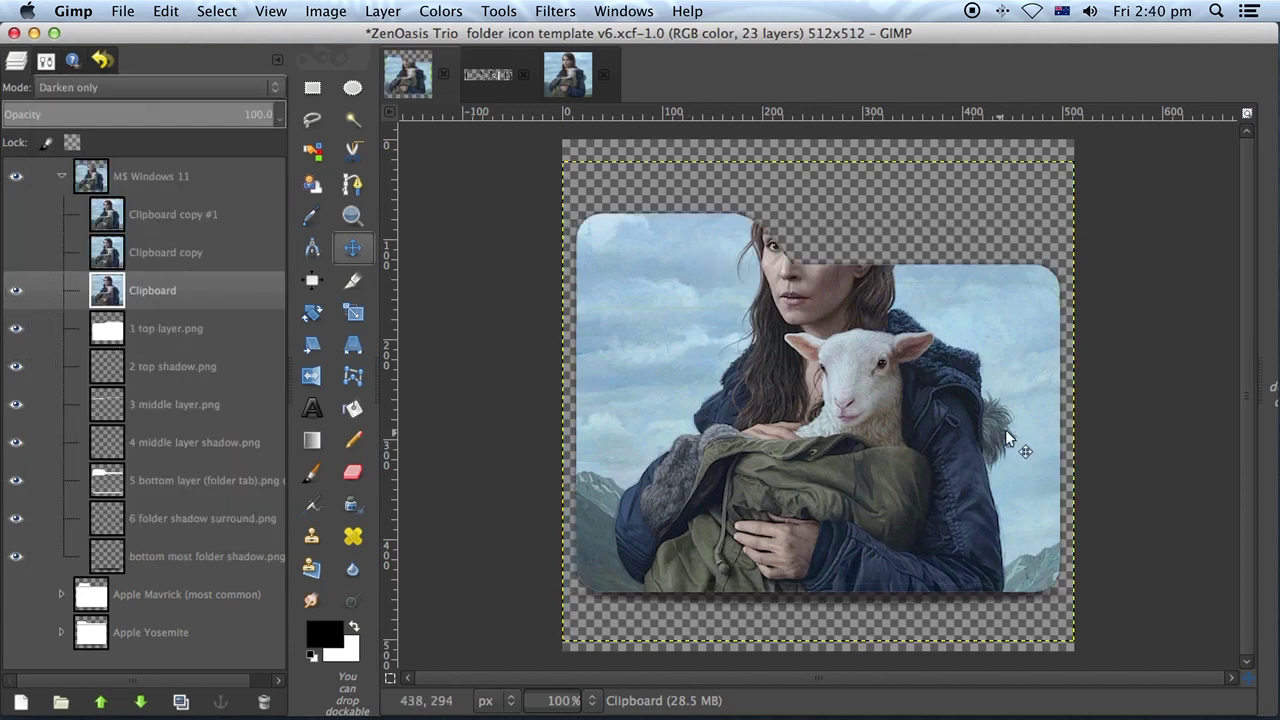
right_click(162, 292)
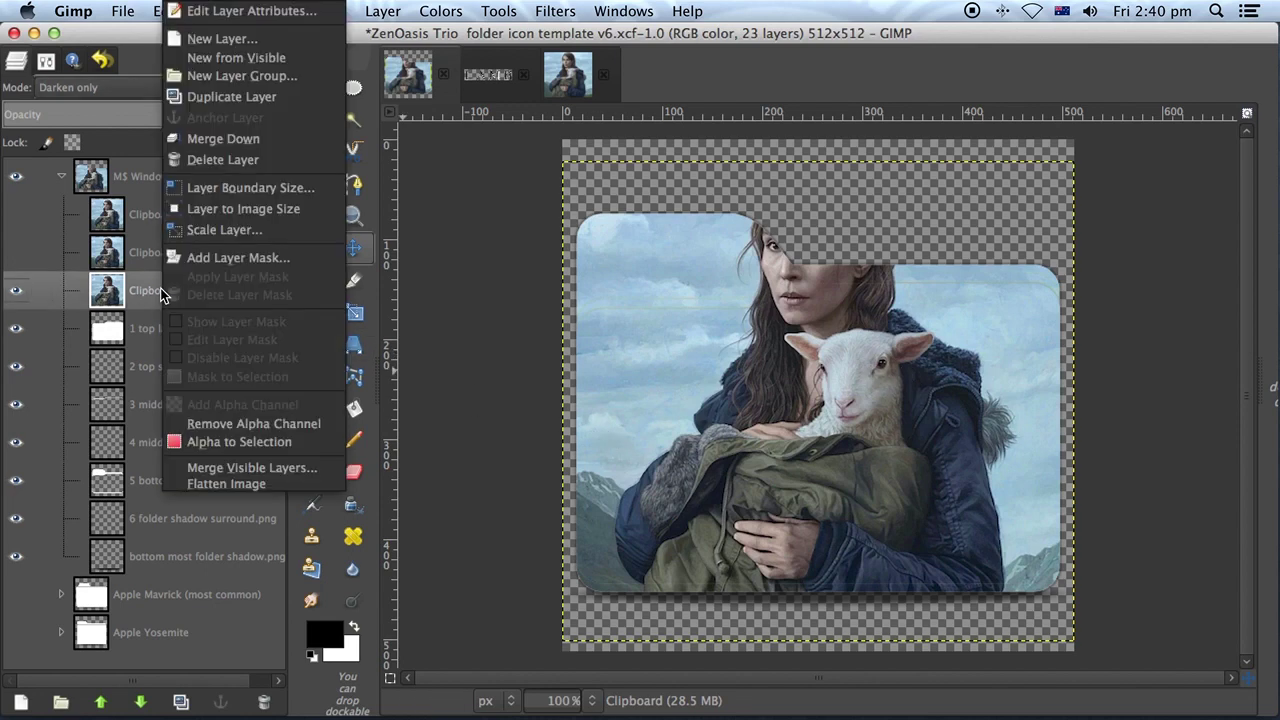
left_click(228, 142)
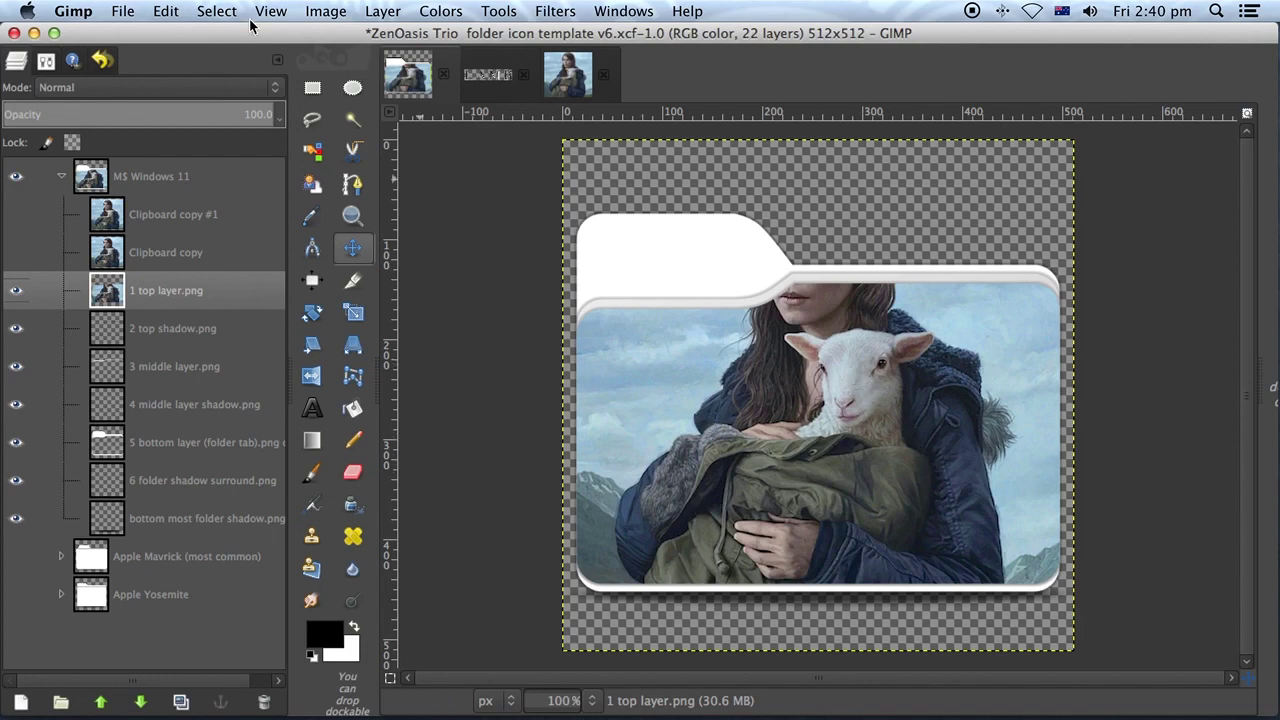
Step: Create a selection from the alpha of the merged 1 top layer.png
left_click(216, 12)
mouse_move(386, 12)
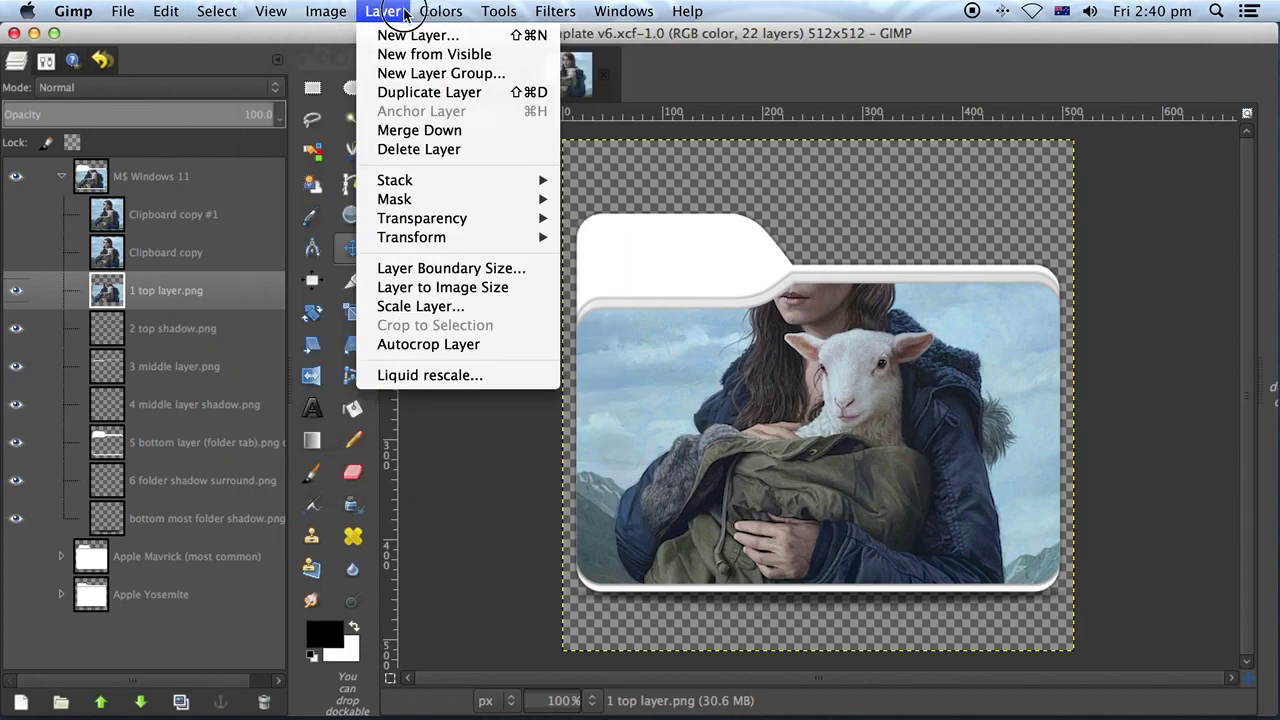
mouse_move(430, 226)
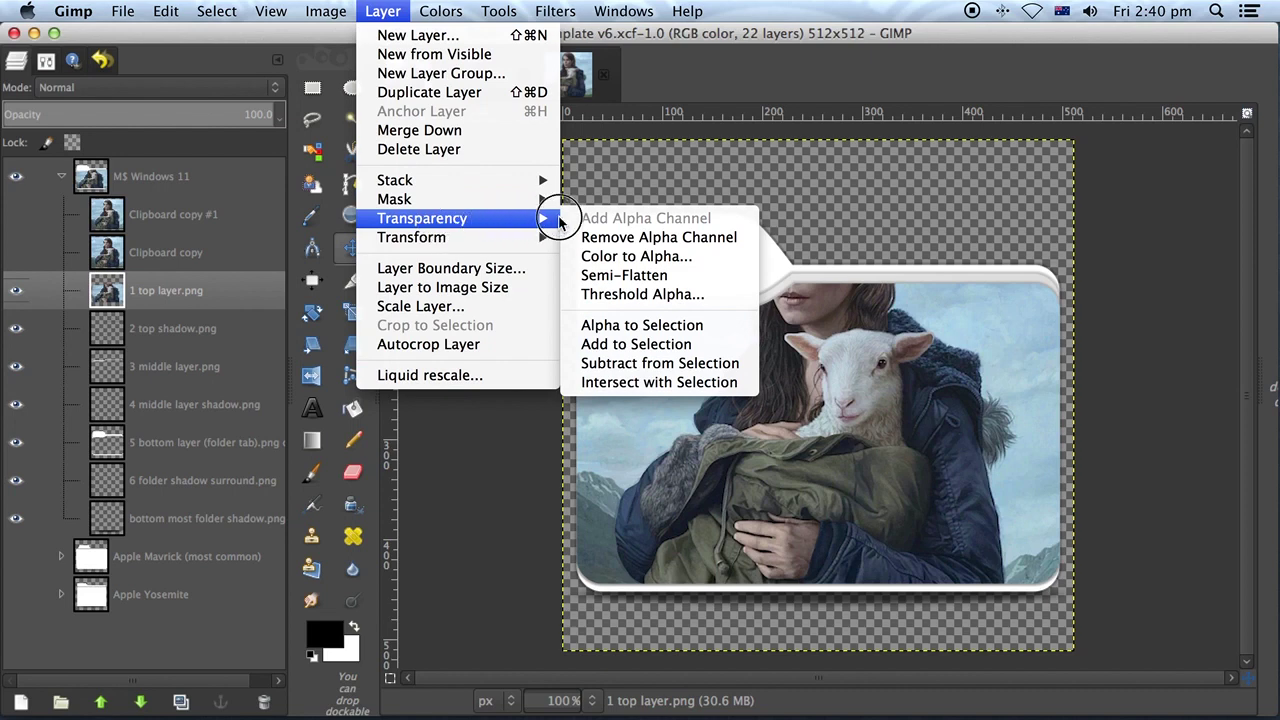
left_click(628, 327)
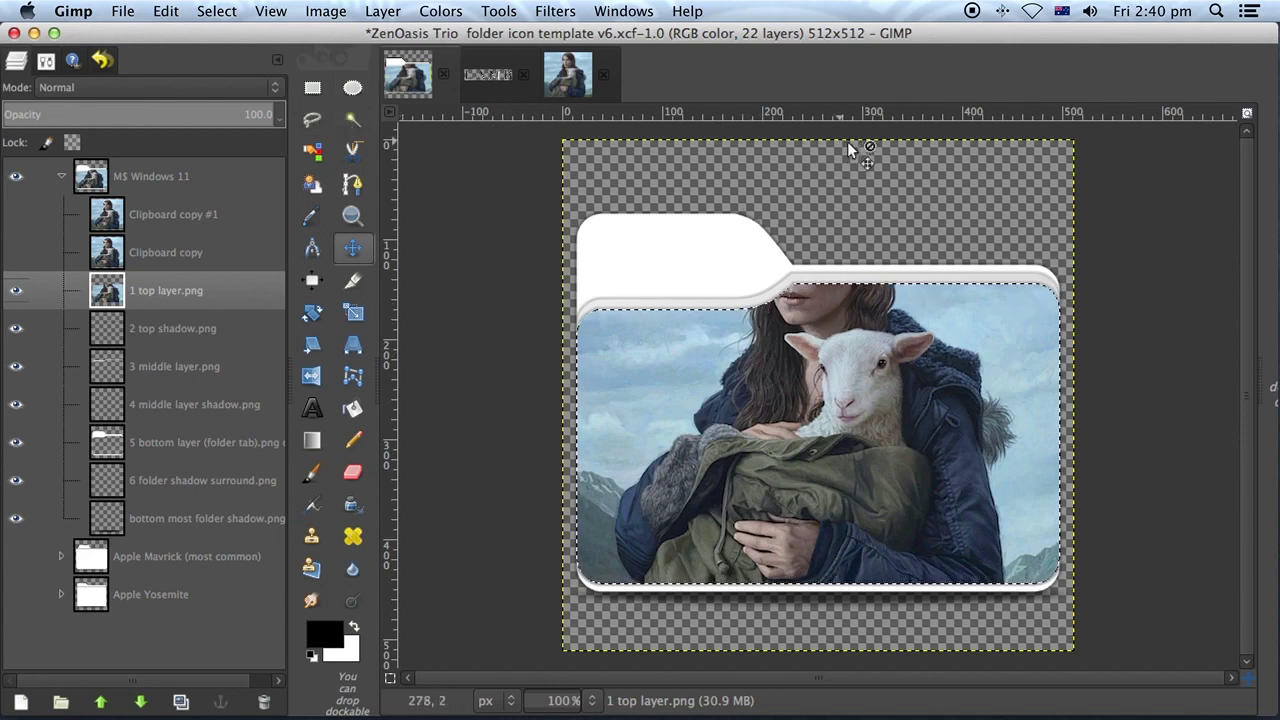
Step: Make the hidden Clipboard copy layer active and visible, ready for a Free Select outline
left_click(312, 122)
left_click(166, 252)
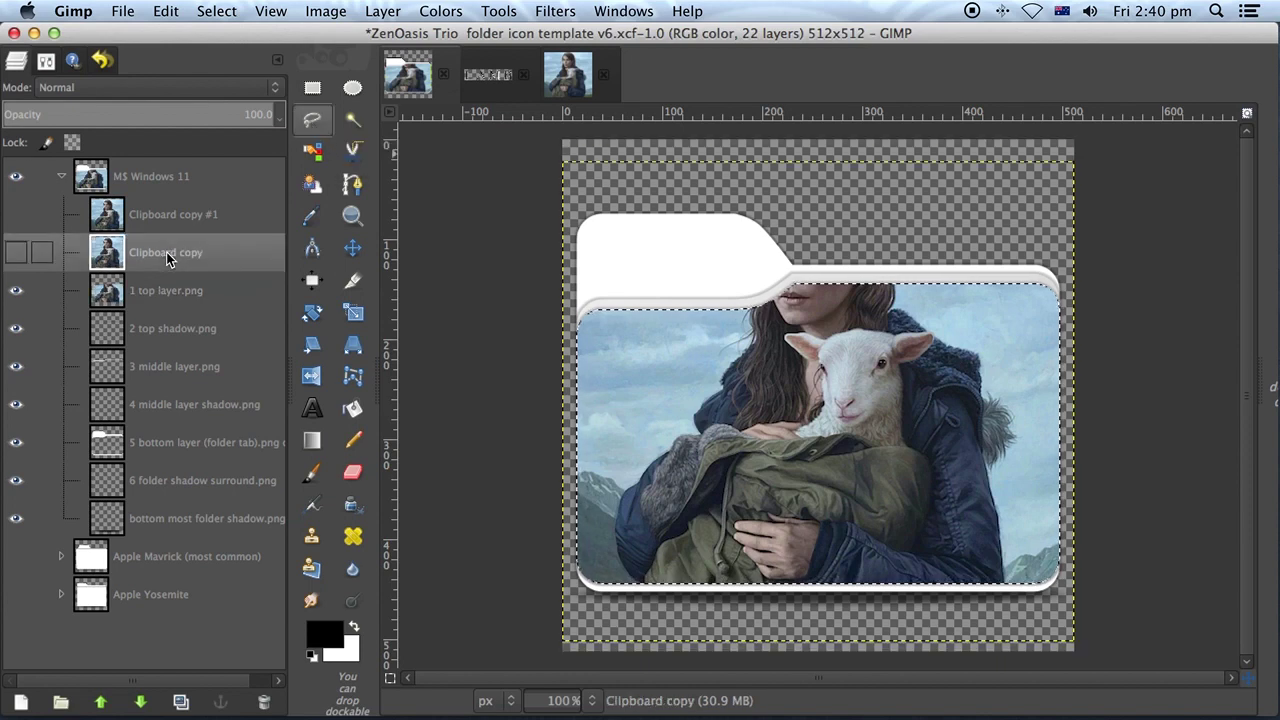
left_click(15, 252)
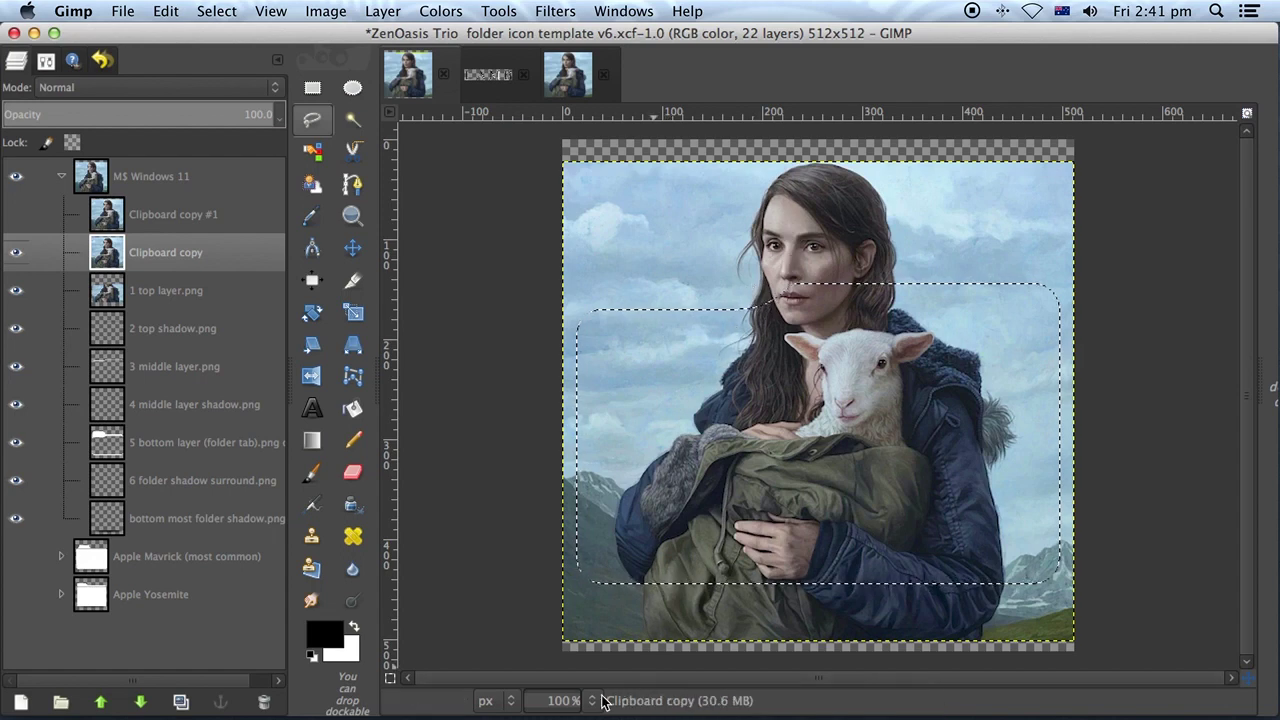
Step: Outline the woman's head and hair down to about chin level with Free Select, replacing the folder-shaped selection
left_click(571, 700)
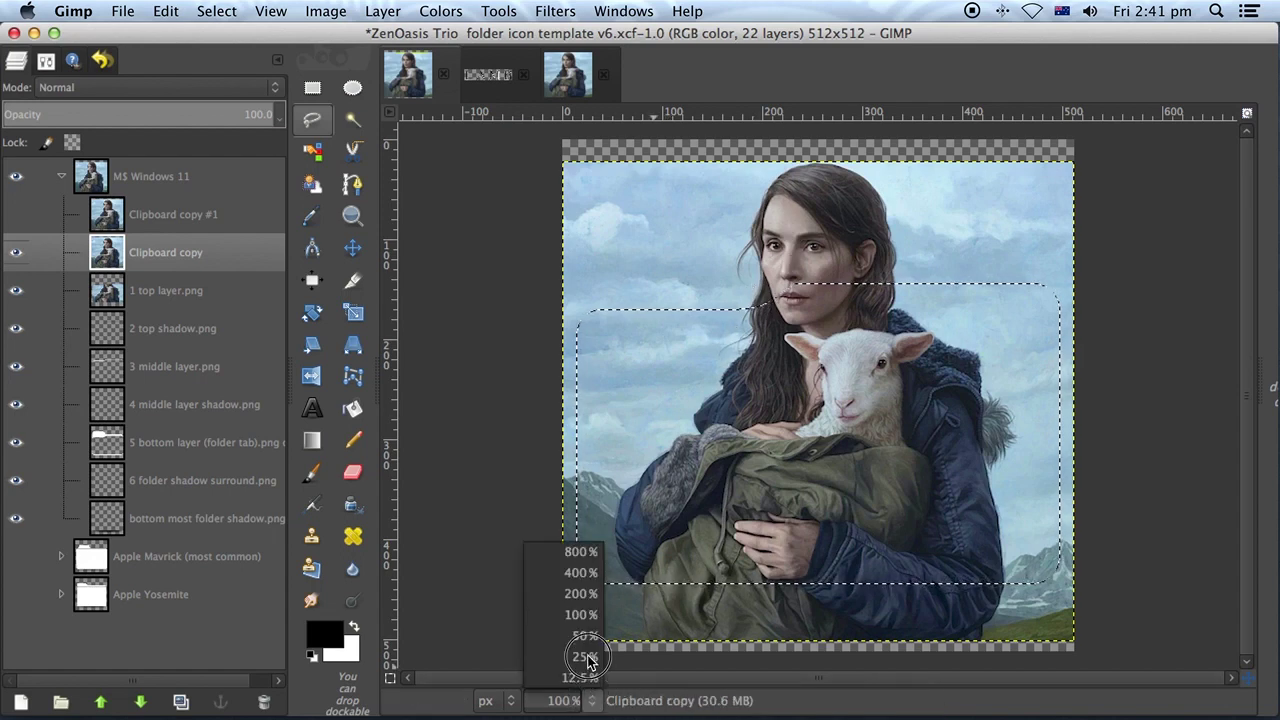
left_click(583, 572)
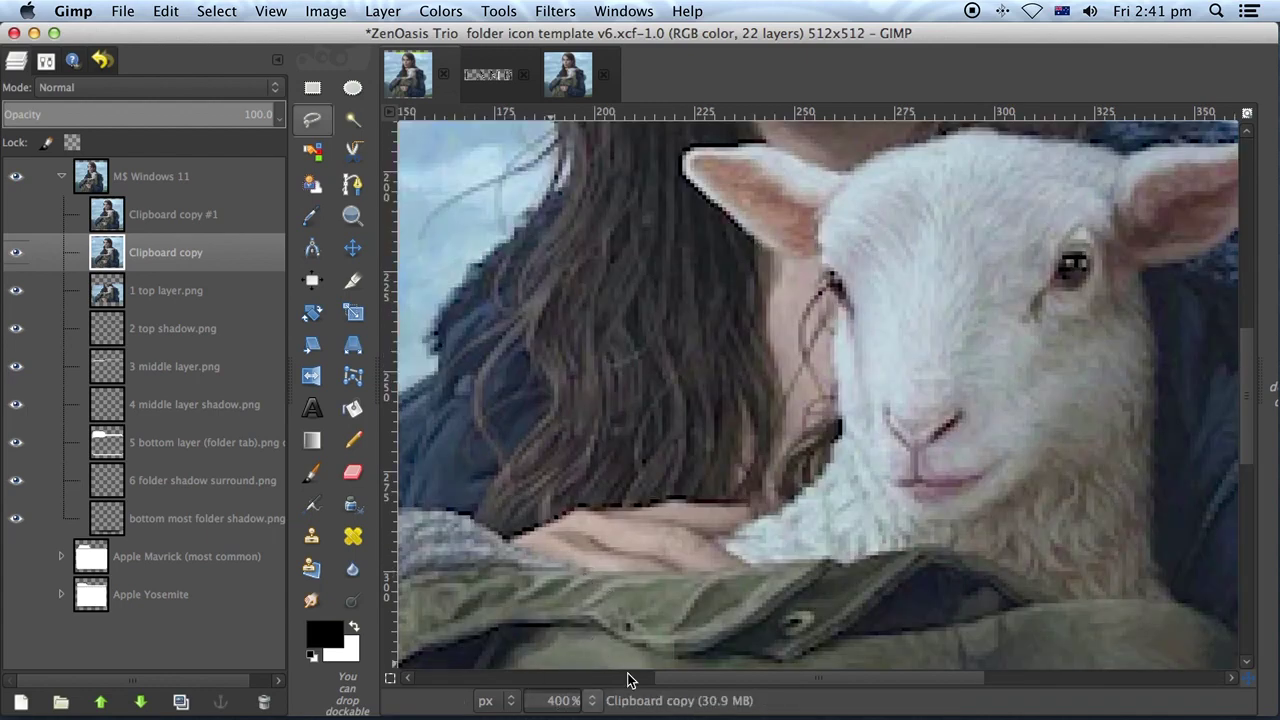
scroll(715, 524, "up", 8)
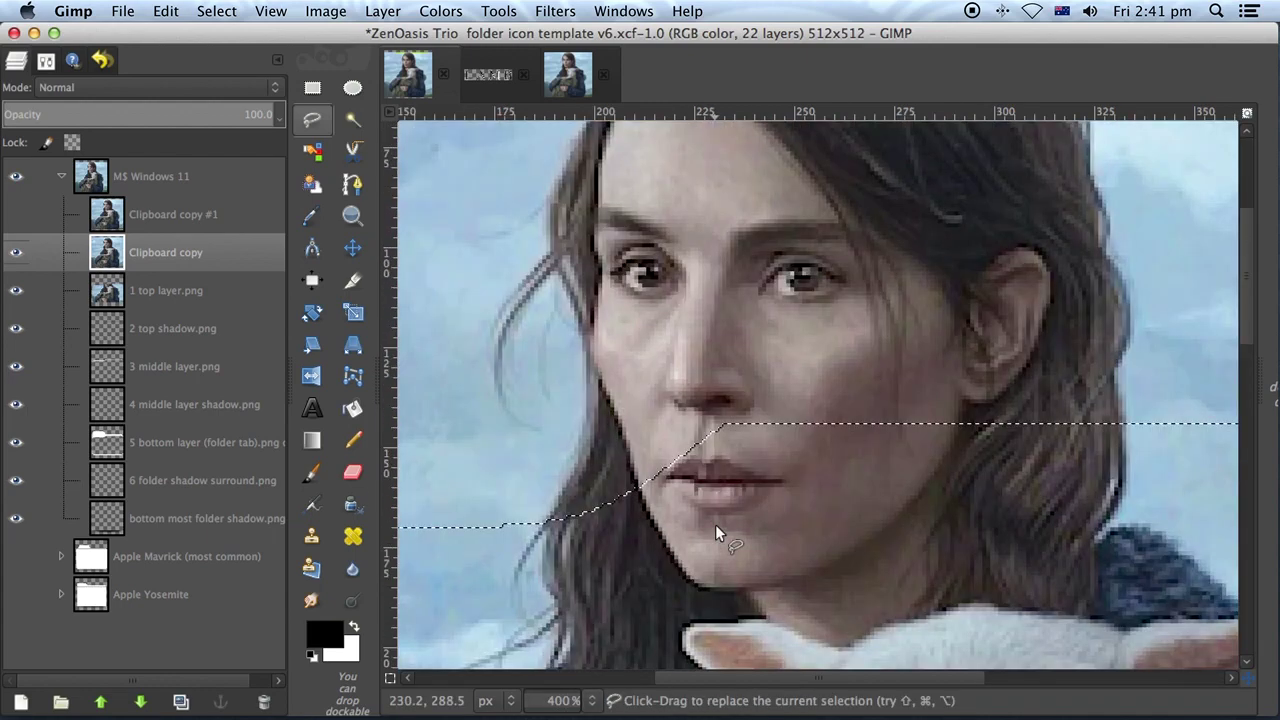
left_click(313, 121)
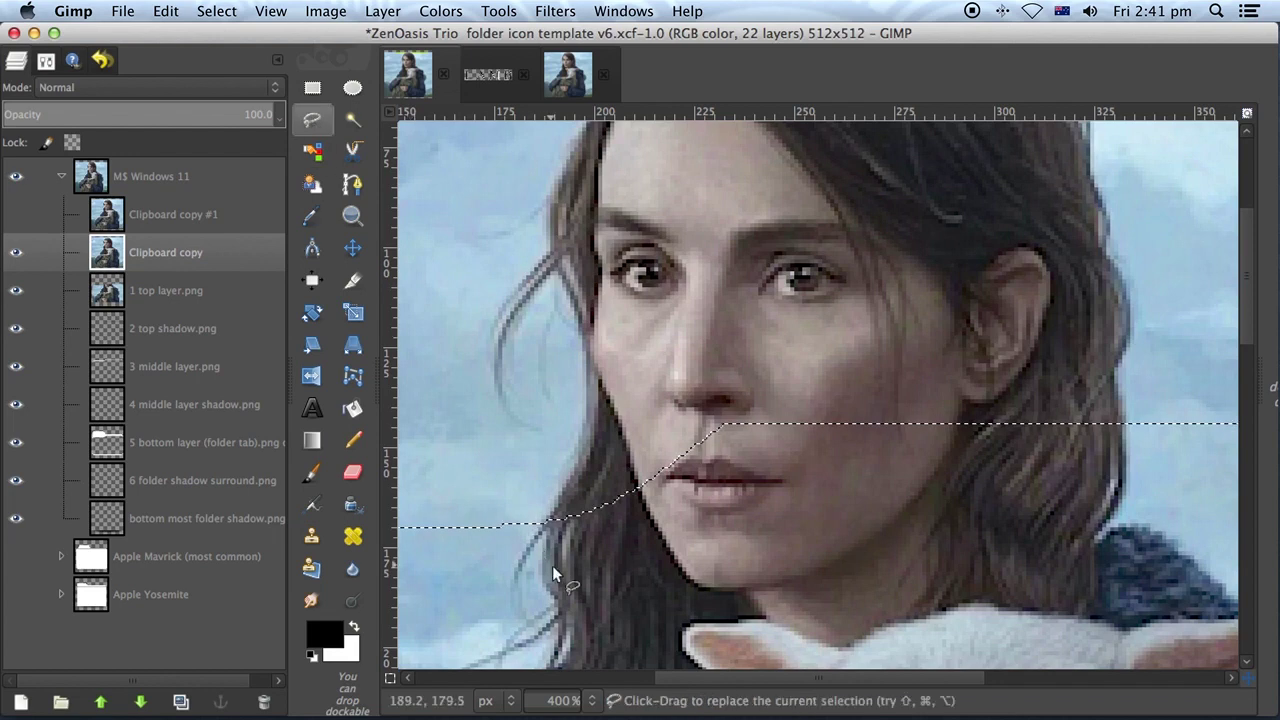
mouse_move(522, 553)
left_mouse_down()
mouse_move(523, 529)
mouse_move(580, 447)
mouse_move(586, 401)
mouse_move(590, 342)
mouse_move(557, 270)
mouse_move(542, 280)
mouse_move(553, 184)
left_mouse_up()
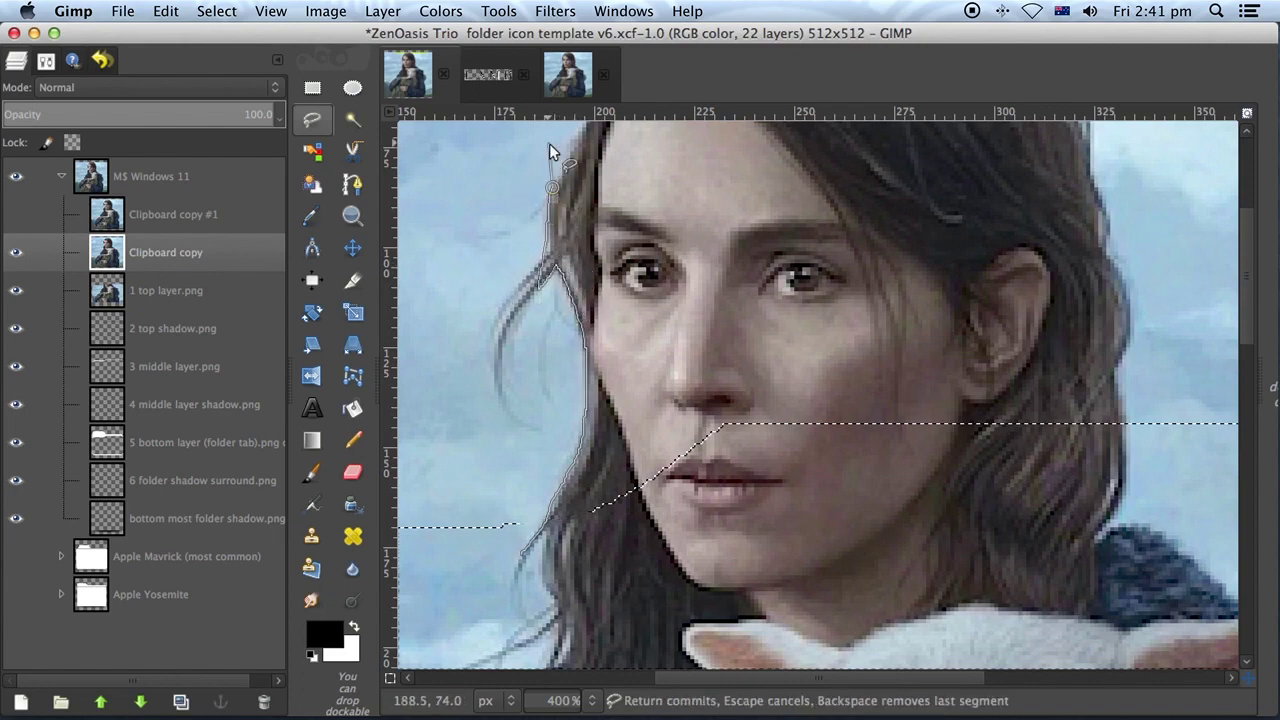
scroll(560, 170, "up", 5)
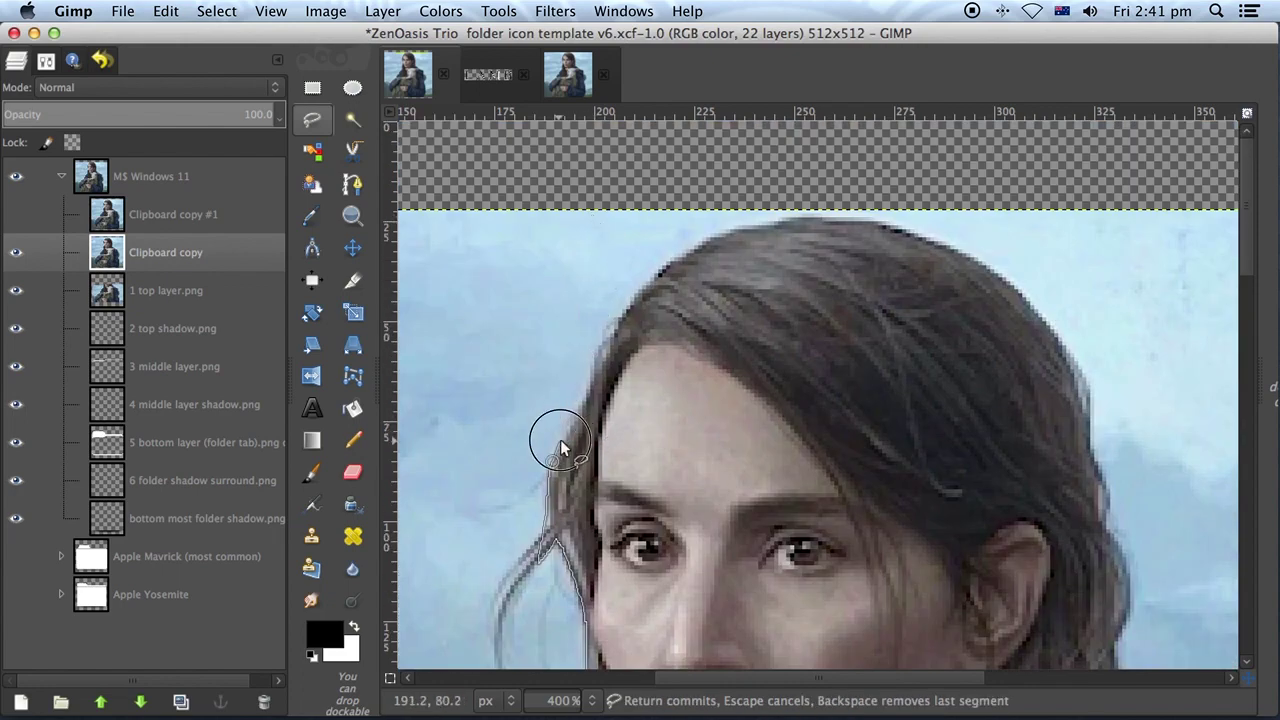
mouse_move(560, 447)
left_mouse_down()
mouse_move(613, 327)
mouse_move(667, 267)
mouse_move(722, 236)
mouse_move(811, 228)
left_mouse_up()
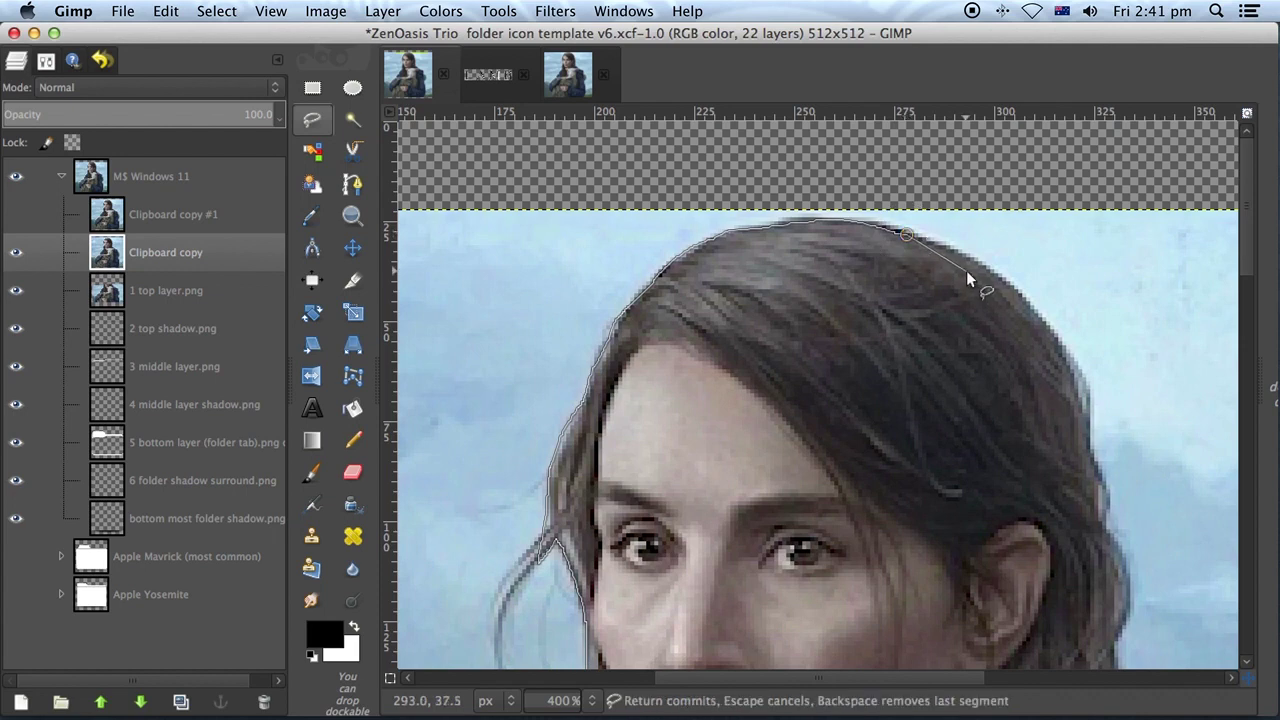
mouse_move(907, 240)
left_mouse_down()
mouse_move(1015, 280)
mouse_move(1080, 360)
mouse_move(1093, 448)
left_mouse_up()
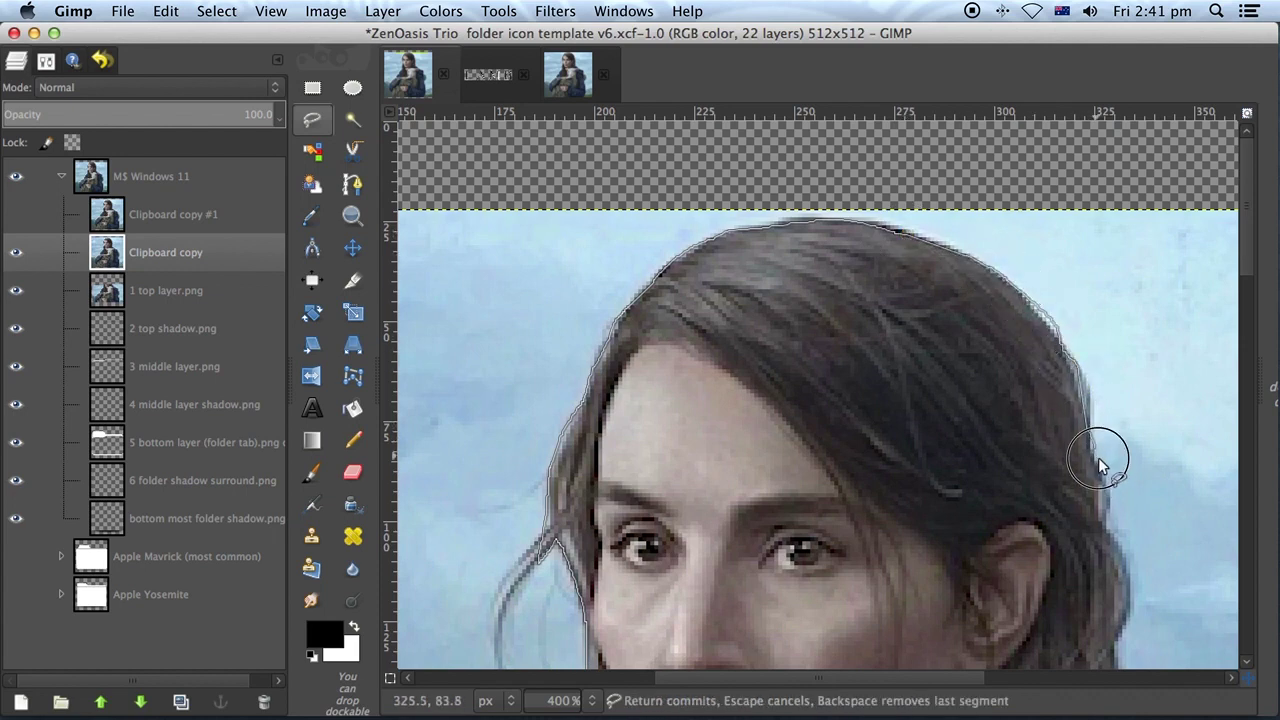
left_click(1105, 526)
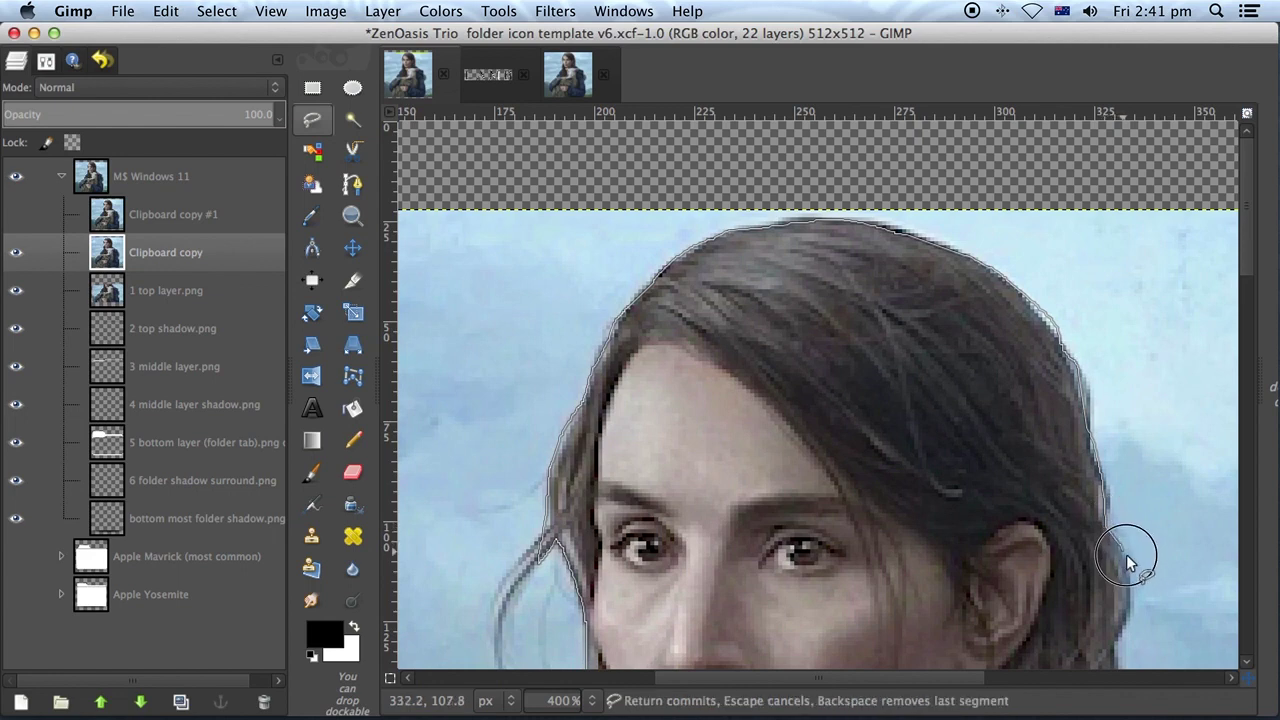
left_click_drag(1134, 553, 1132, 596)
scroll(1132, 596, "down", 3)
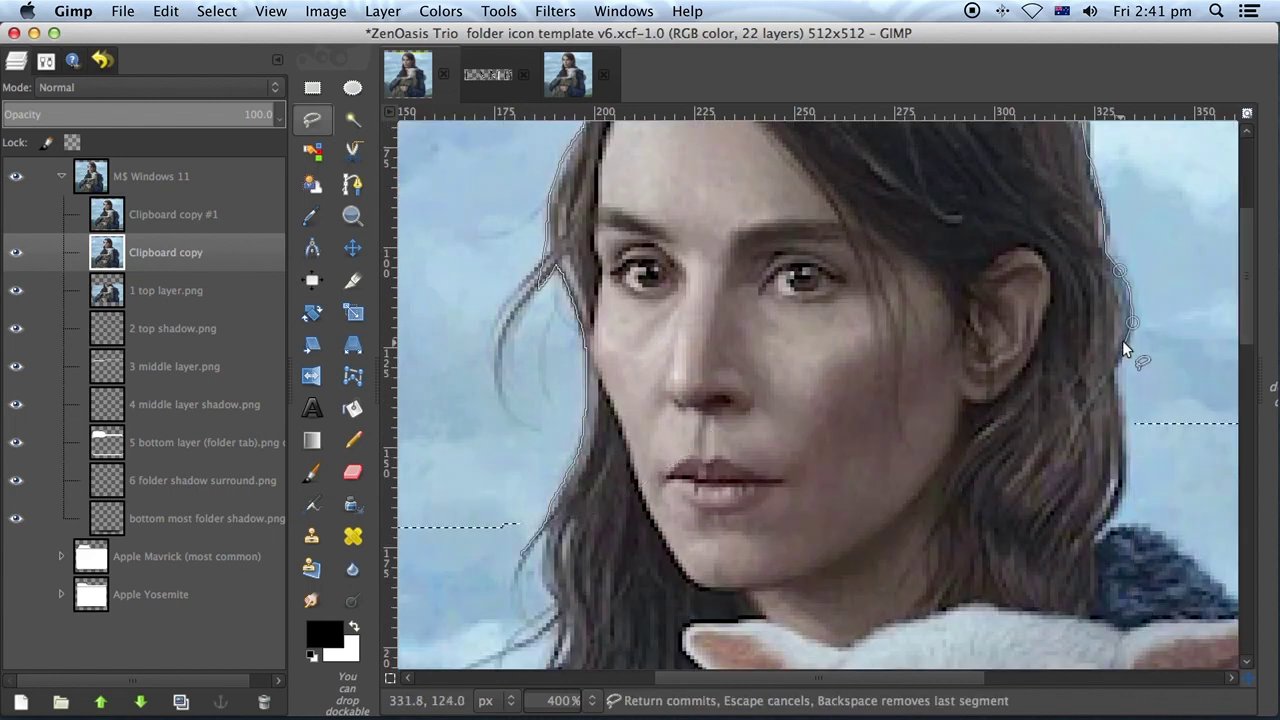
mouse_move(1130, 345)
left_mouse_down()
mouse_move(1120, 455)
mouse_move(1074, 514)
mouse_move(603, 563)
mouse_move(520, 568)
mouse_move(522, 557)
left_mouse_up()
key("Return")
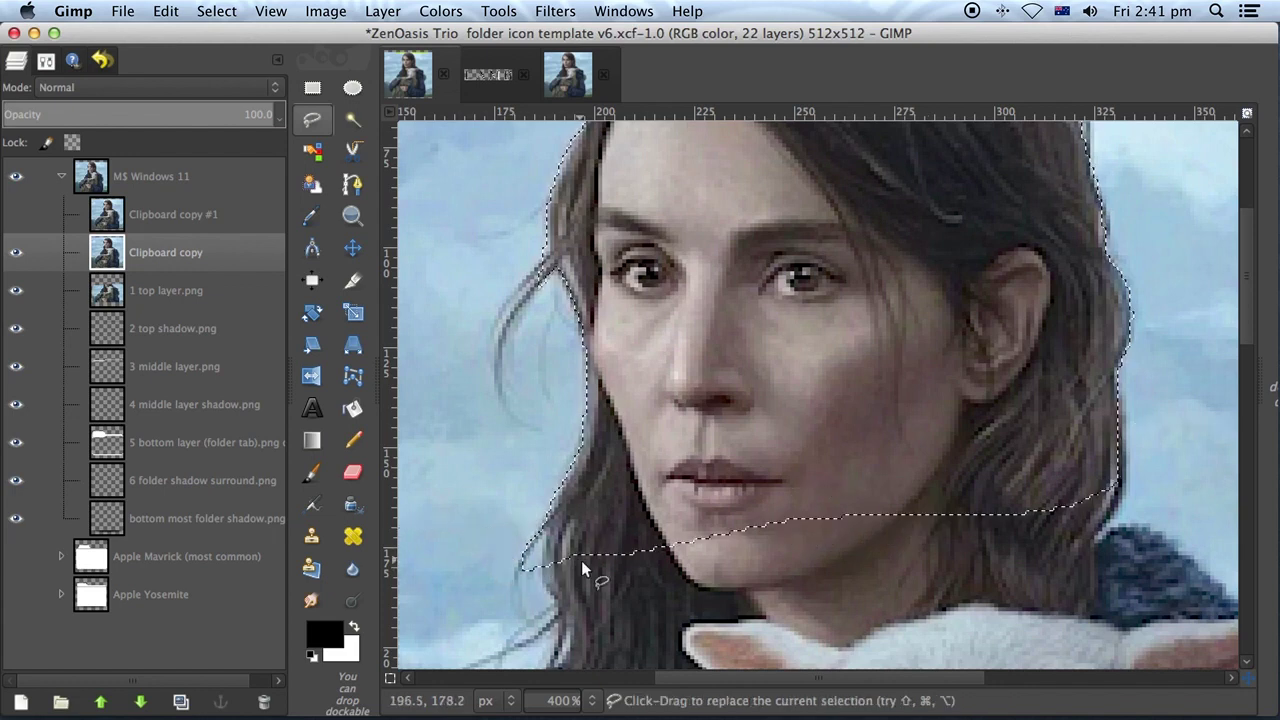
Step: Invert the head selection and cut everything outside the head from the Clipboard copy layer
left_click(591, 700)
left_click(581, 620)
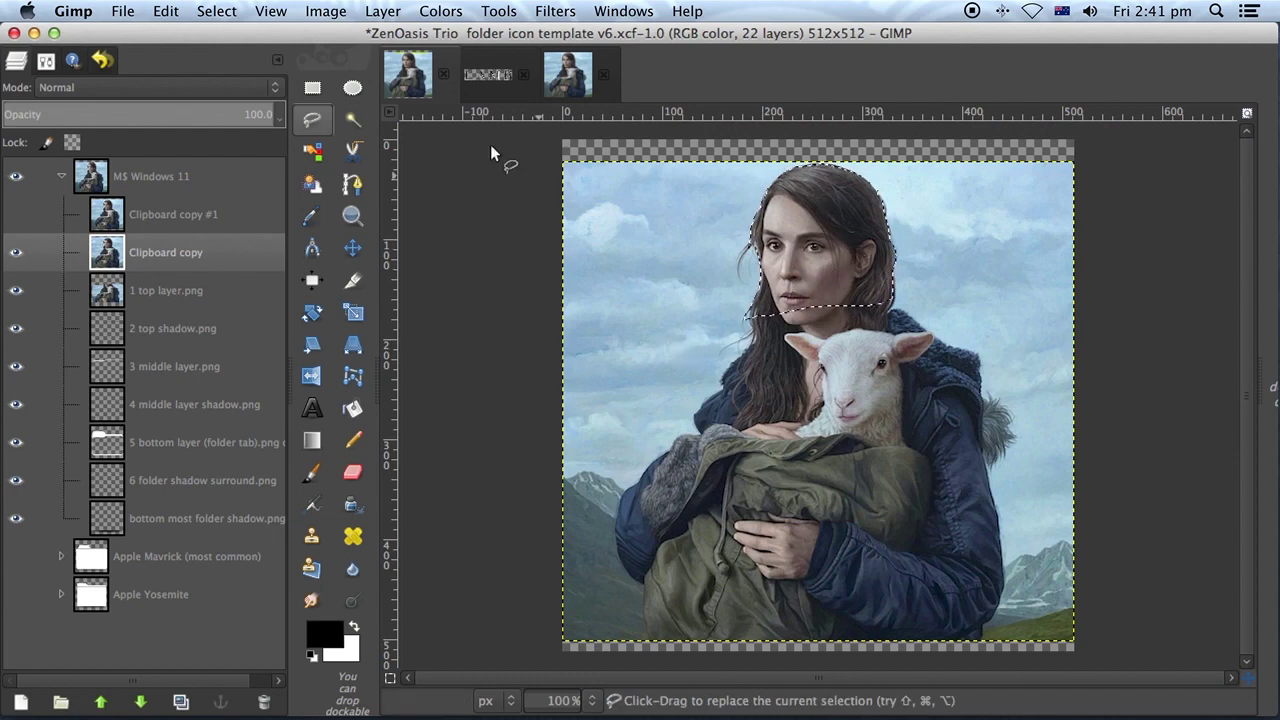
left_click(216, 11)
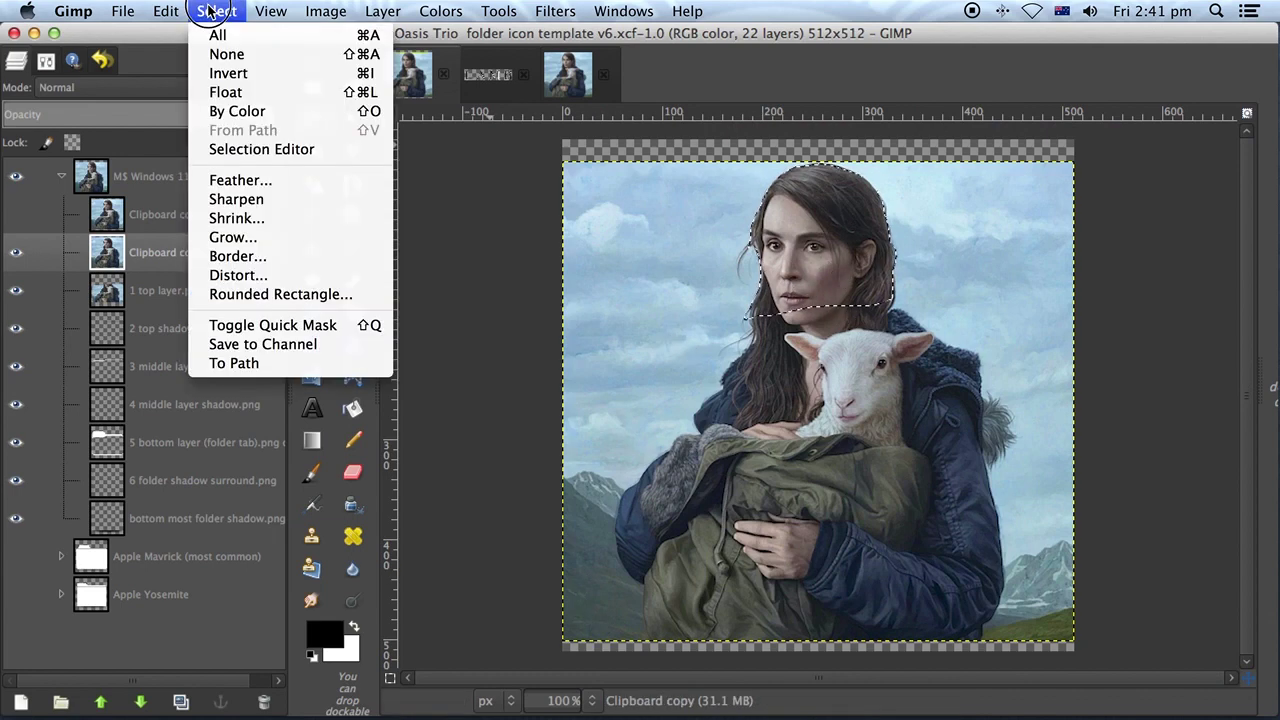
left_click(236, 75)
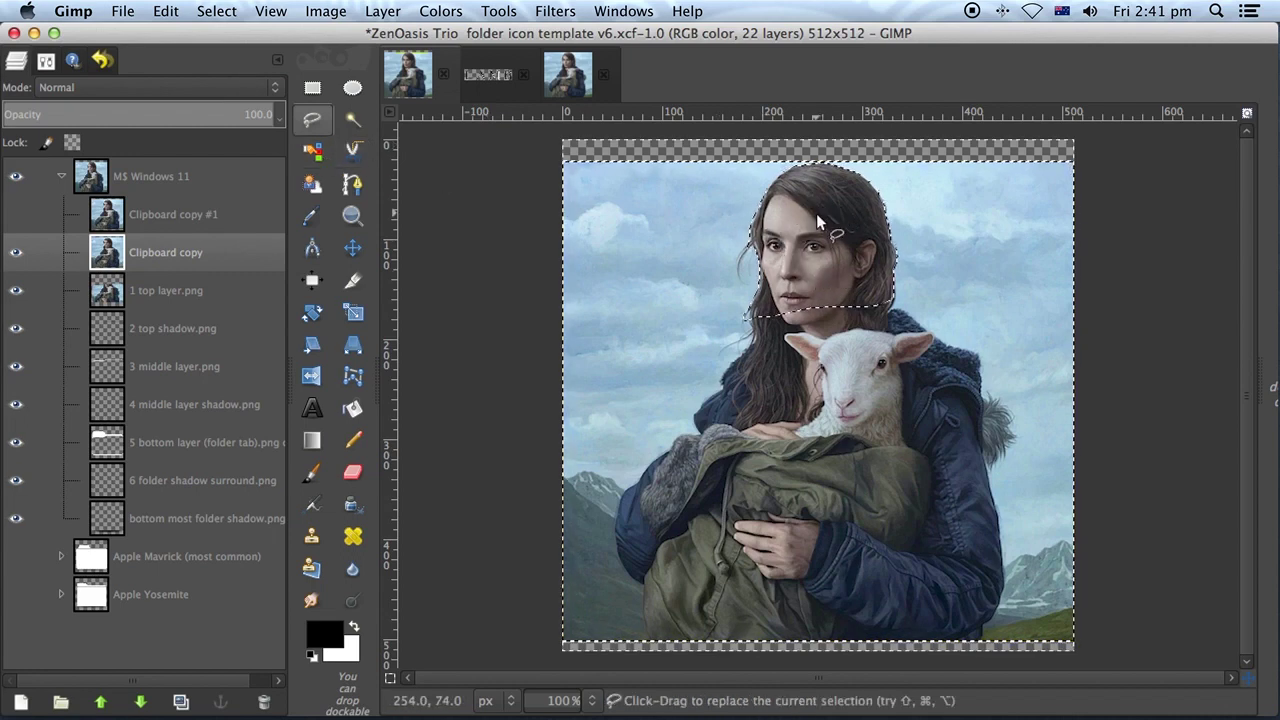
left_click(168, 11)
left_click(186, 123)
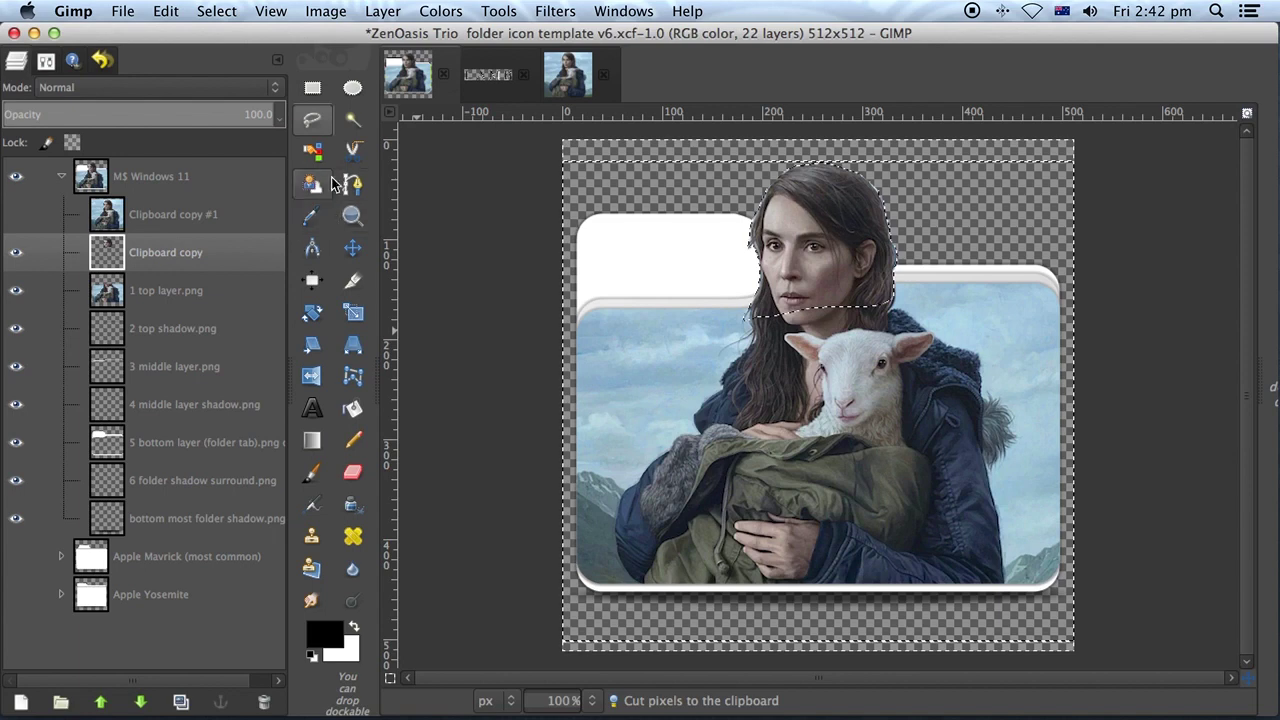
Step: Duplicate Clipboard copy #1, then show the original and move it directly above the 5 bottom layer (folder tab).png layer
left_click(160, 212)
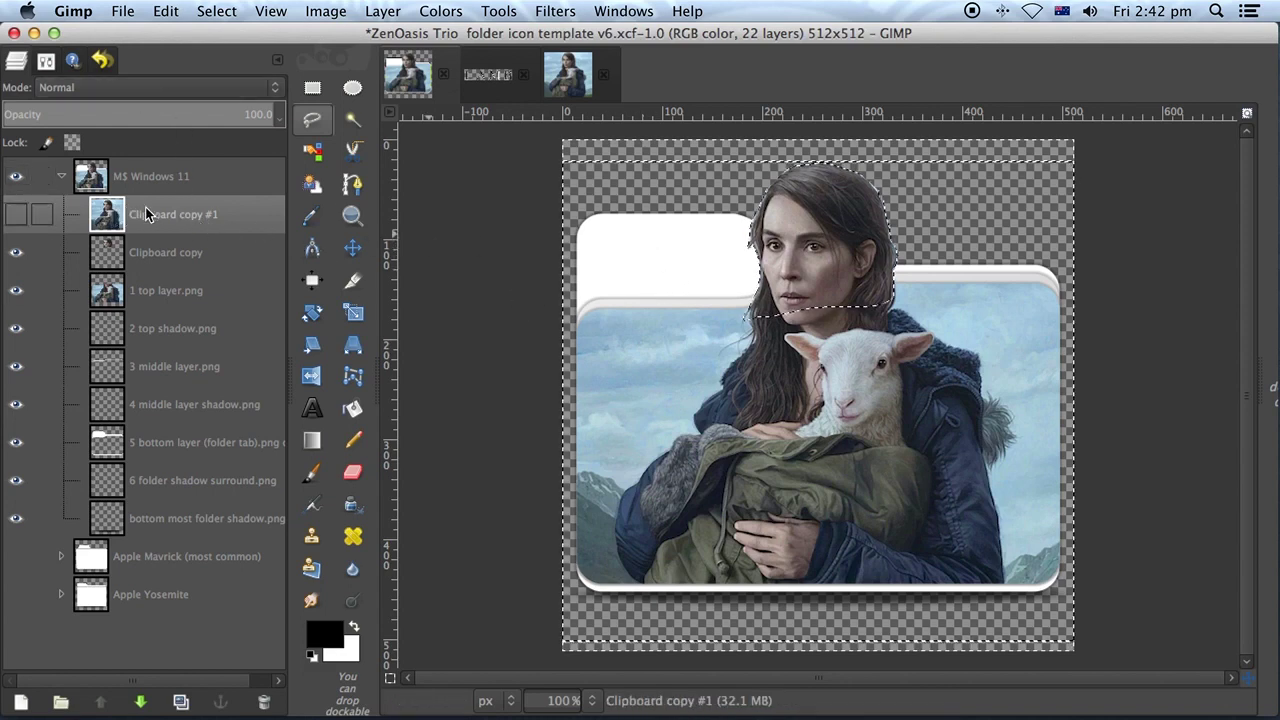
left_click(180, 701)
left_click(166, 258)
left_click(15, 252)
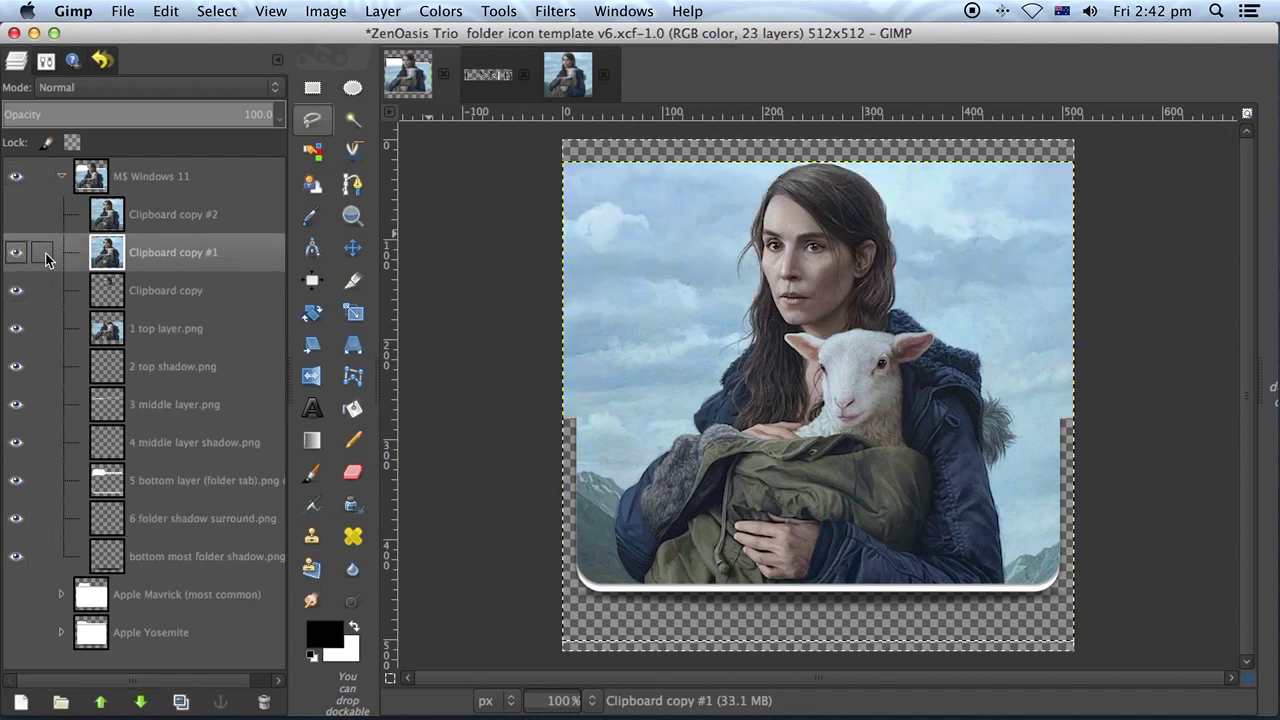
left_click_drag(172, 255, 160, 488)
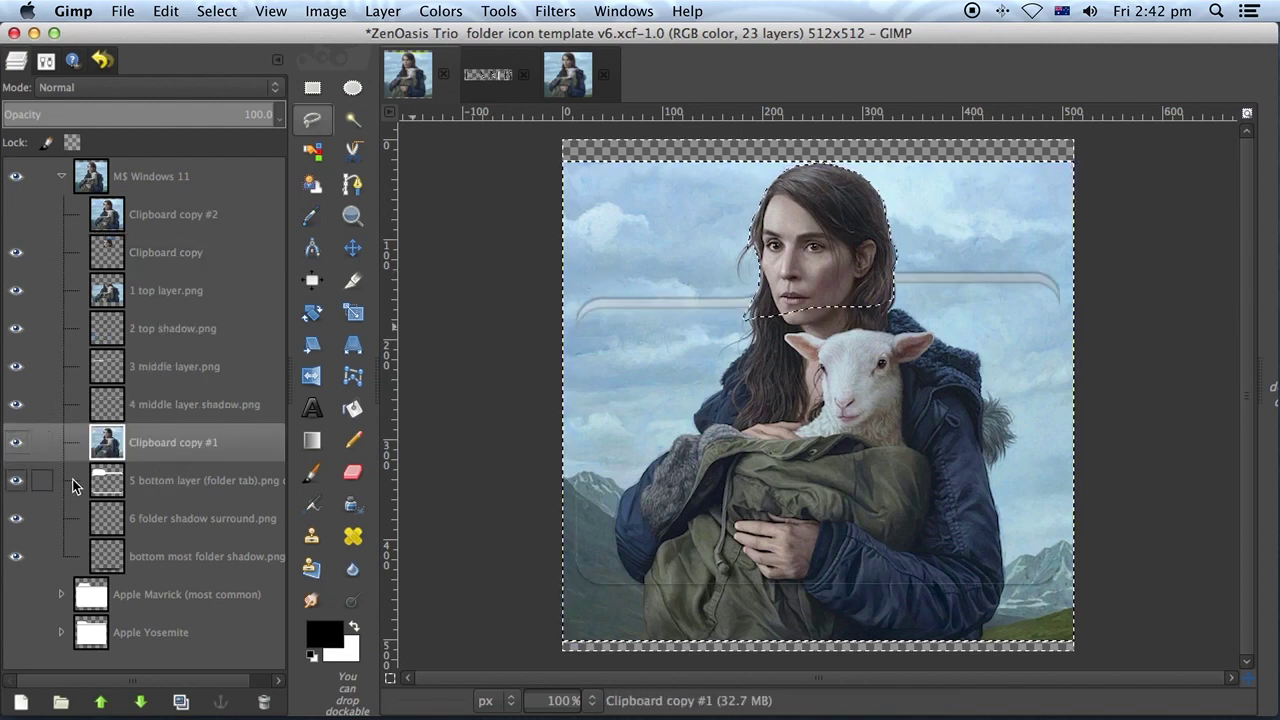
Step: Hide the Clipboard copy #1 layer and clear the current selection
left_click(14, 447)
left_click(14, 447)
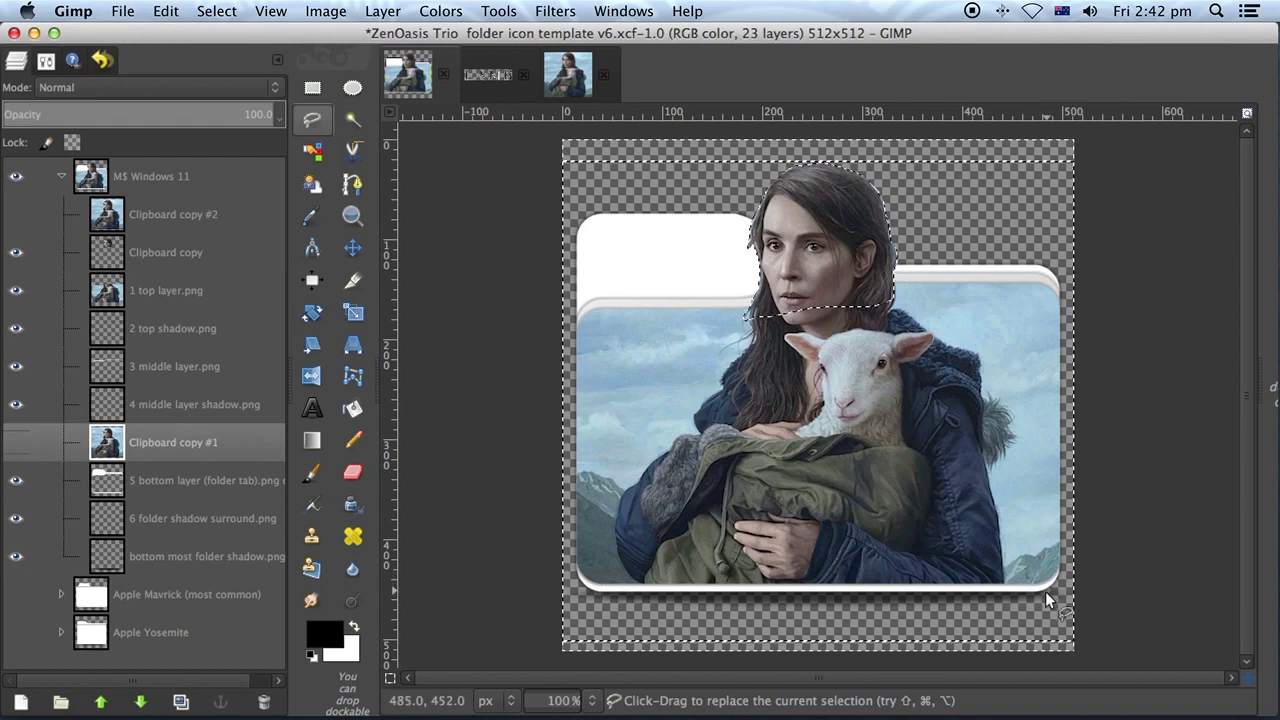
left_click(217, 12)
left_click(226, 54)
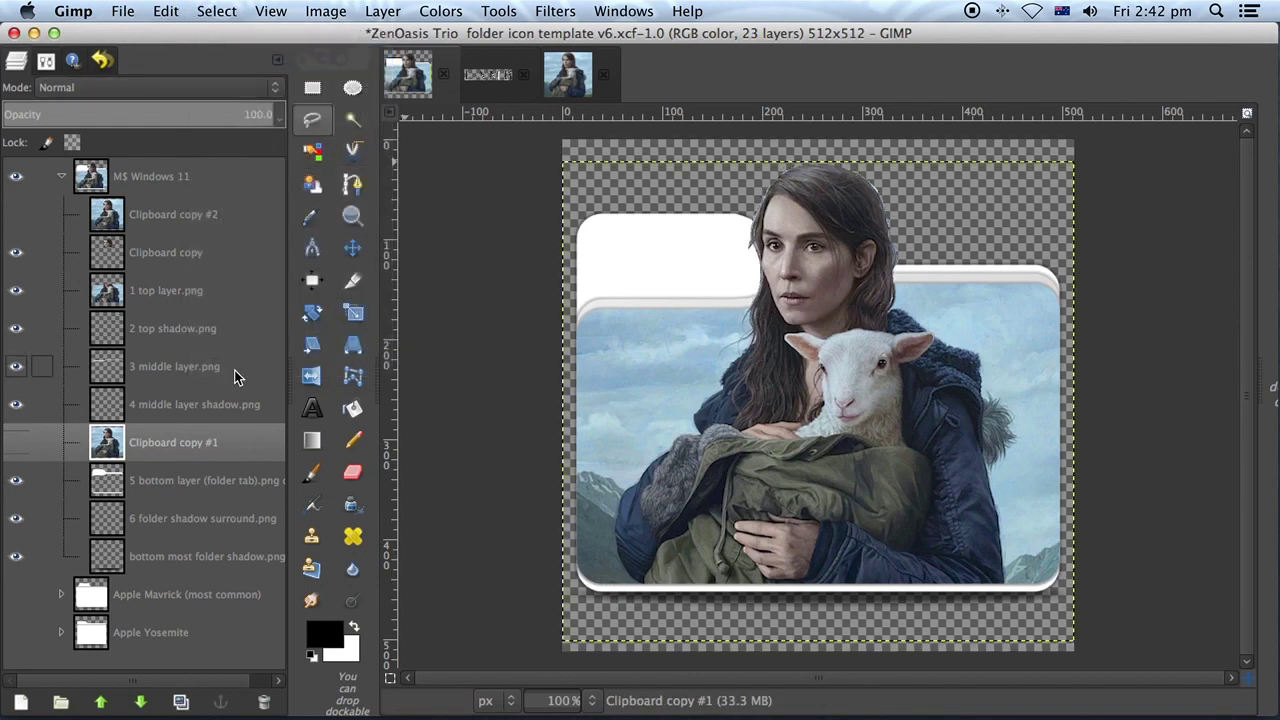
Step: Show Clipboard copy #1, set its blend mode to Darken only, and merge it down into the 5 bottom layer (folder tab).png layer
left_click(15, 442)
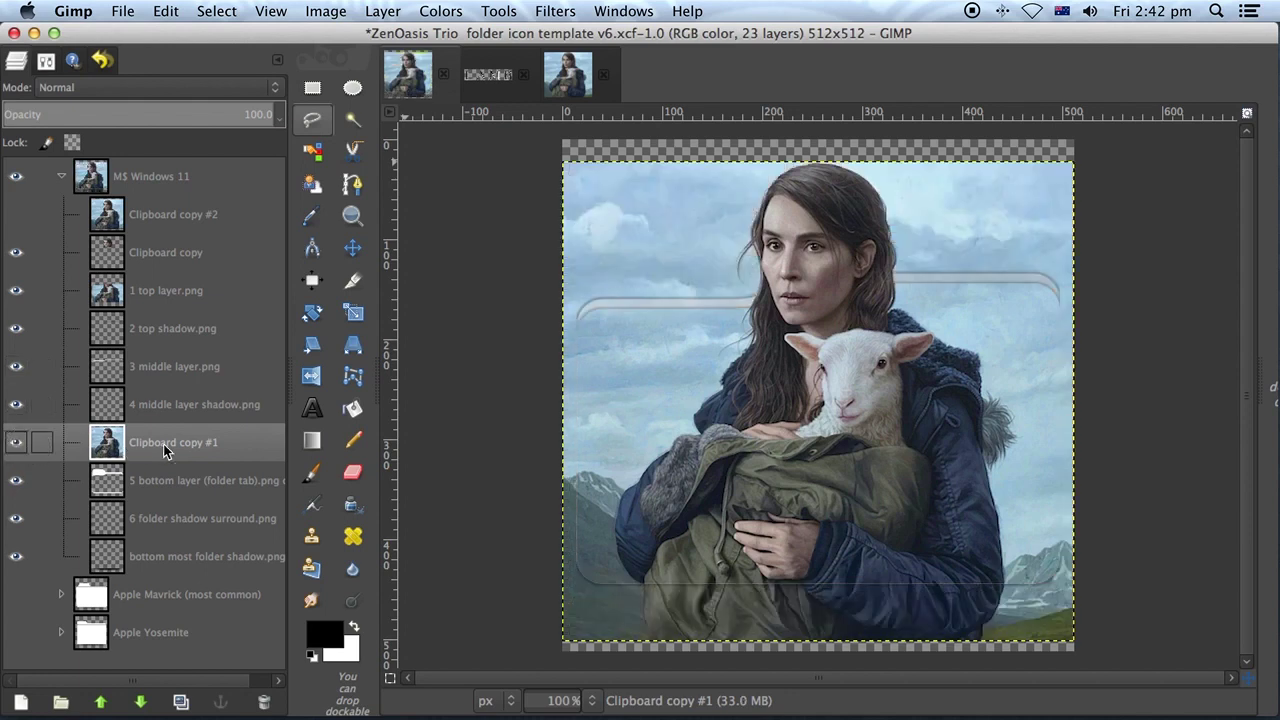
left_click(150, 88)
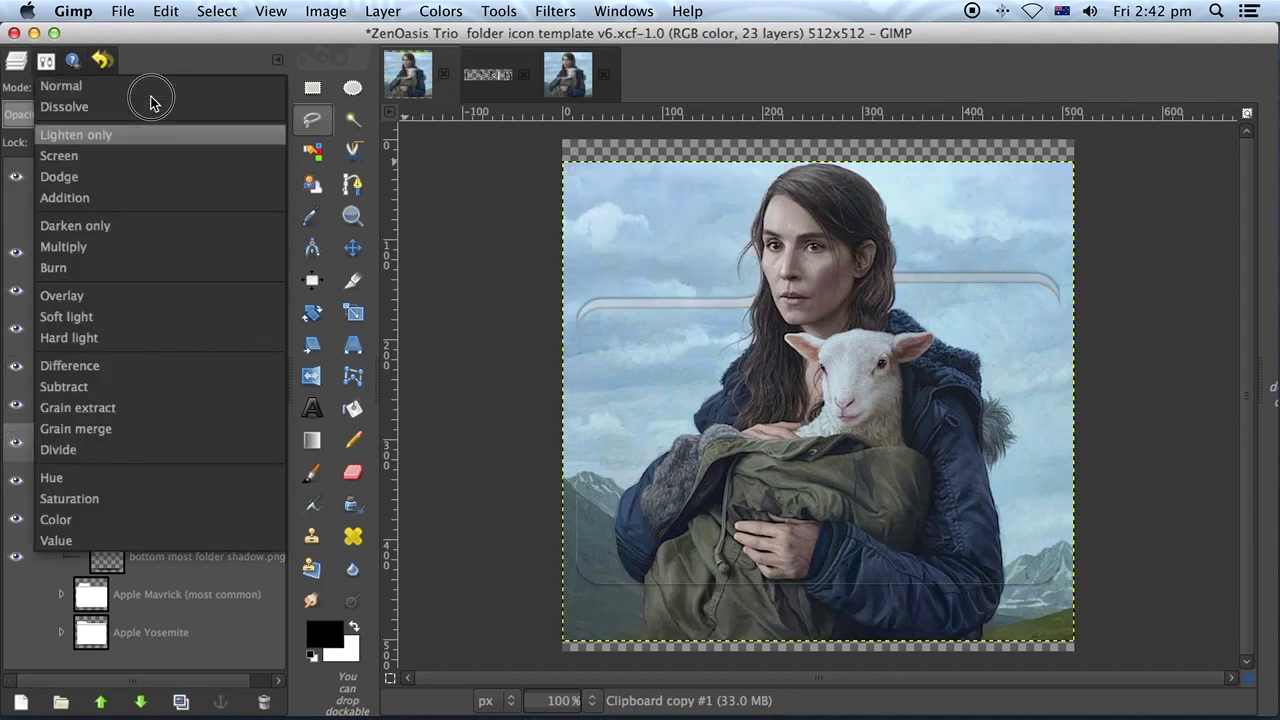
left_click(135, 234)
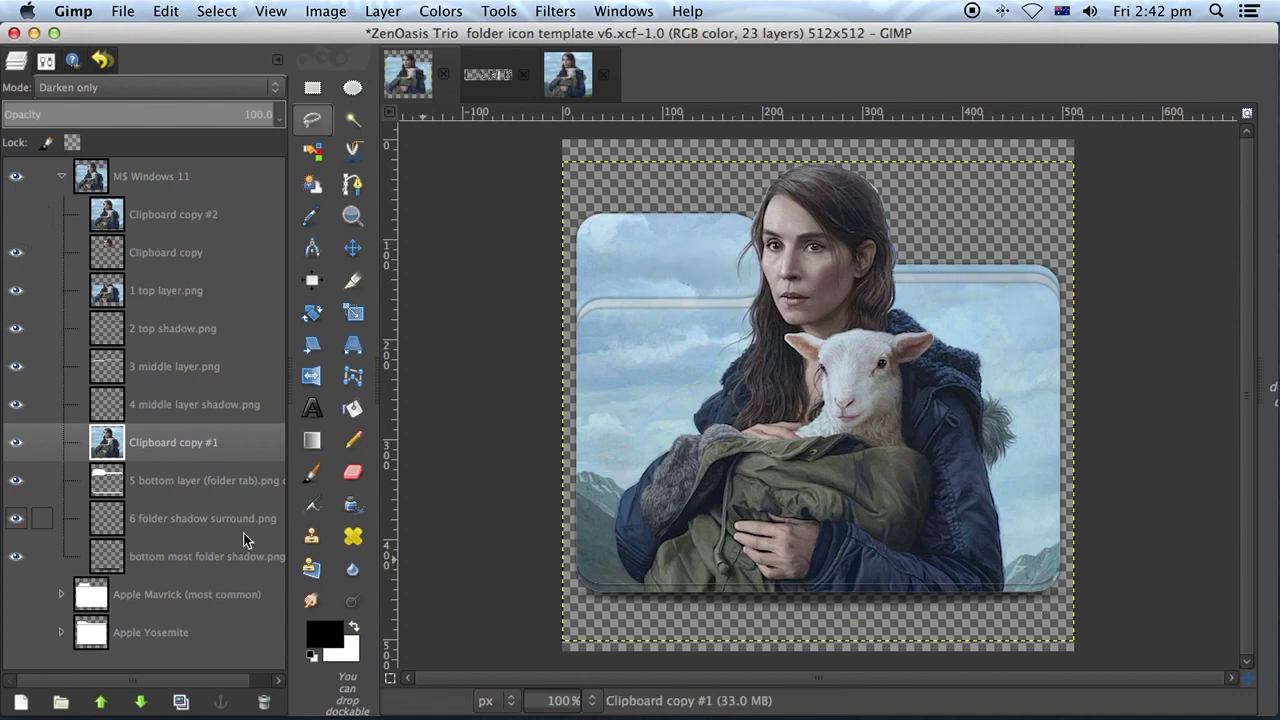
right_click(175, 442)
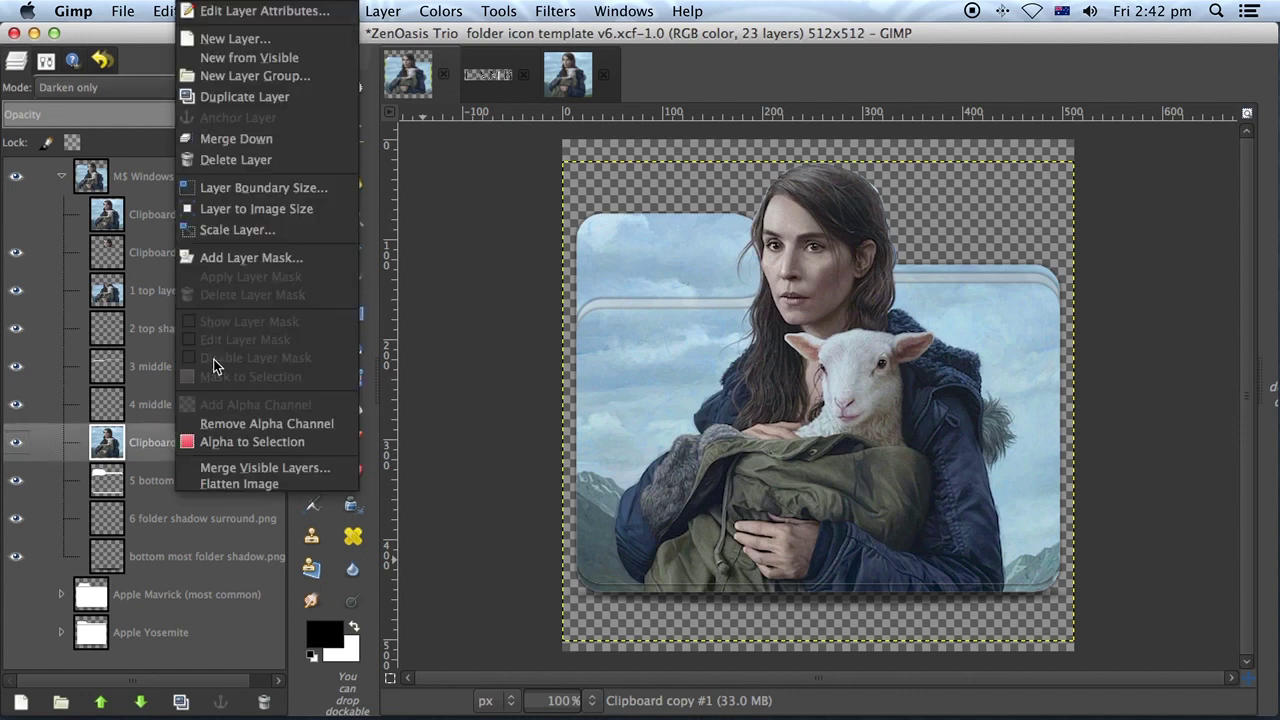
left_click(232, 159)
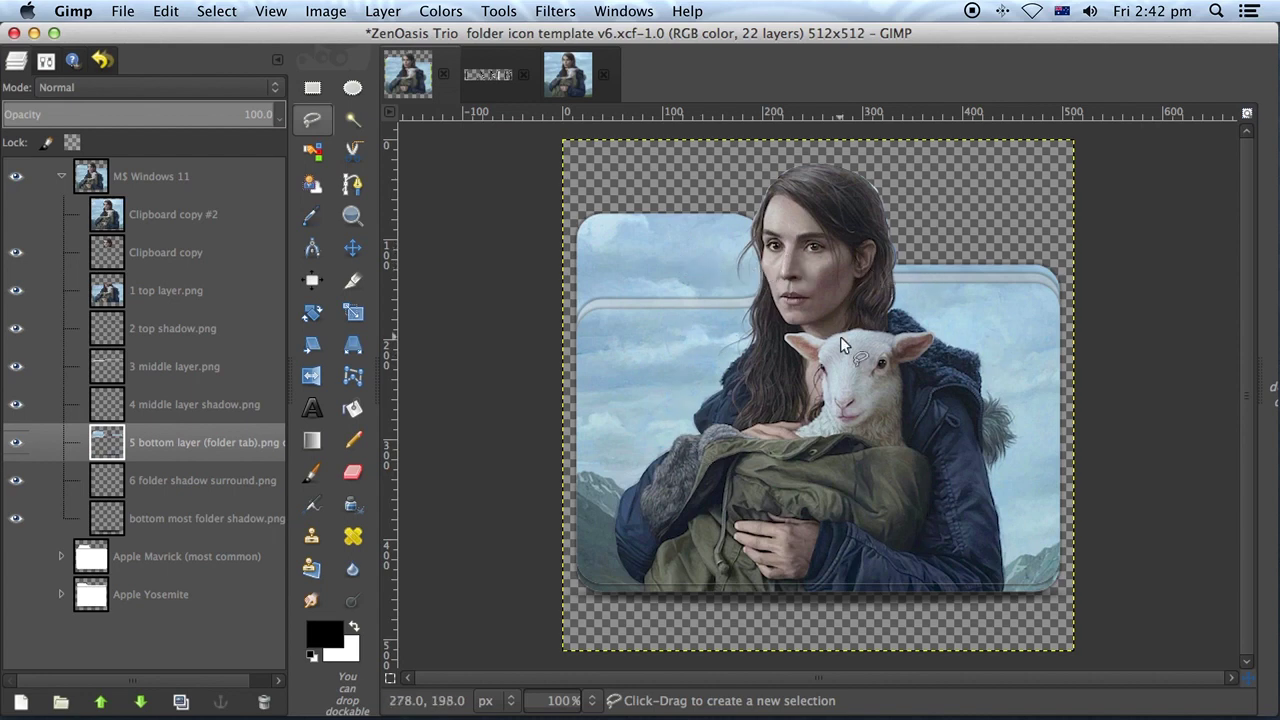
Step: Copy the white LAMB logo from the logo image and paste it as a new layer above Clipboard copy in the folder template
left_click(487, 75)
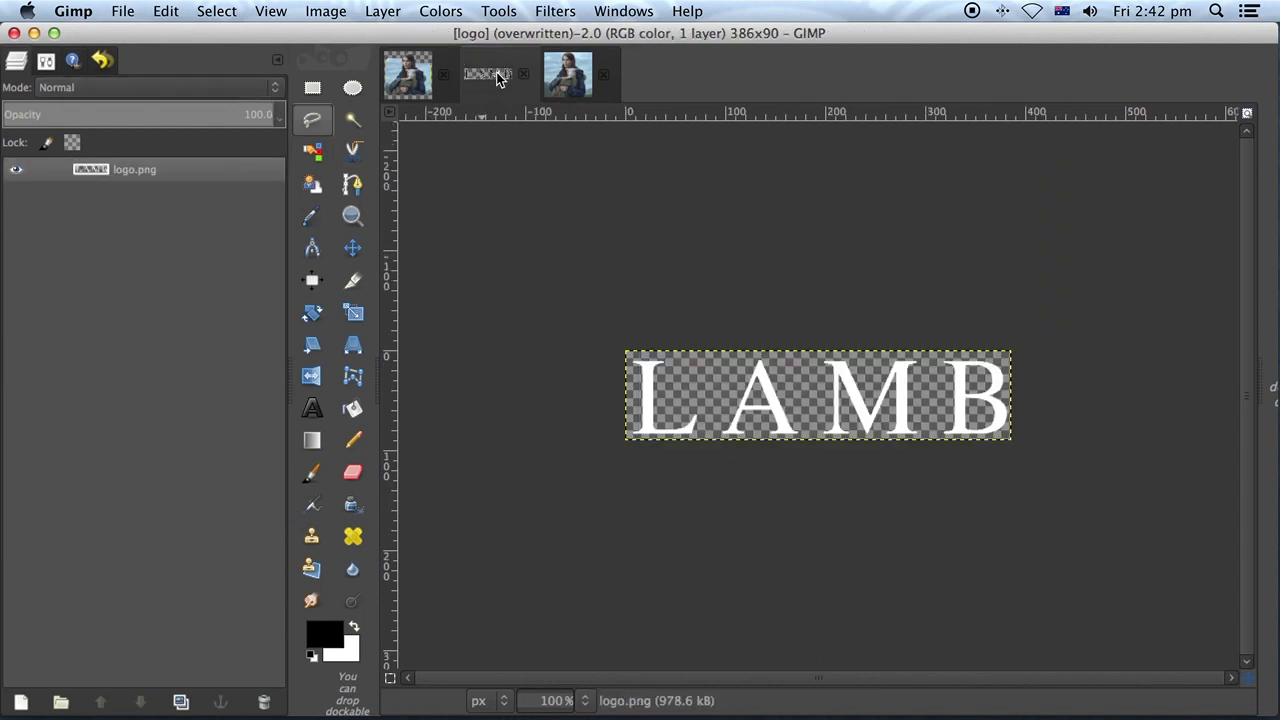
left_click(166, 11)
left_click(175, 134)
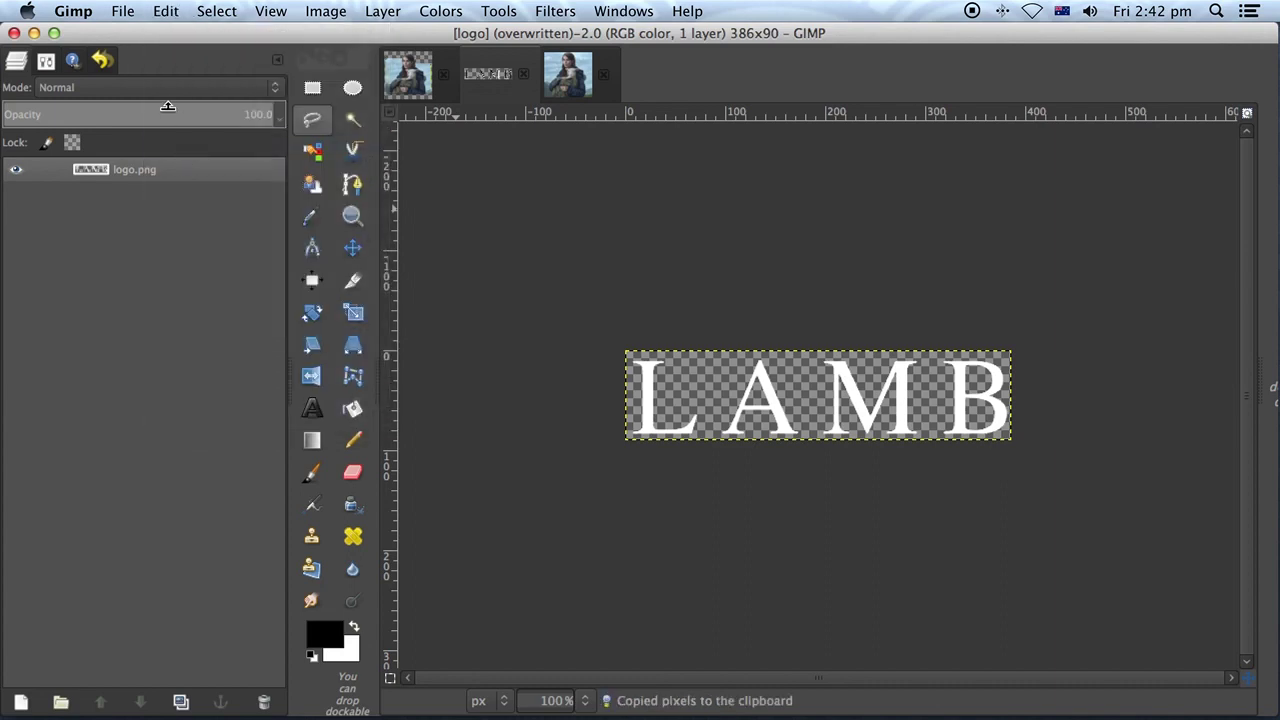
left_click(420, 86)
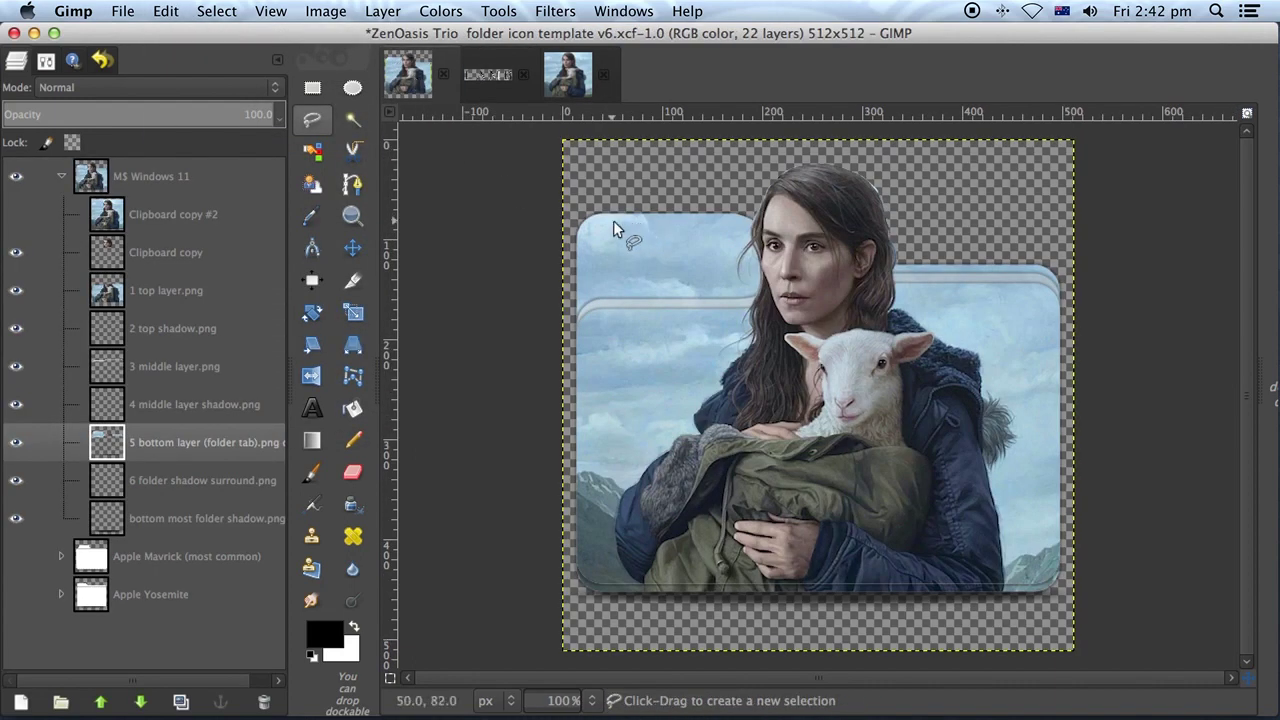
left_click(142, 256)
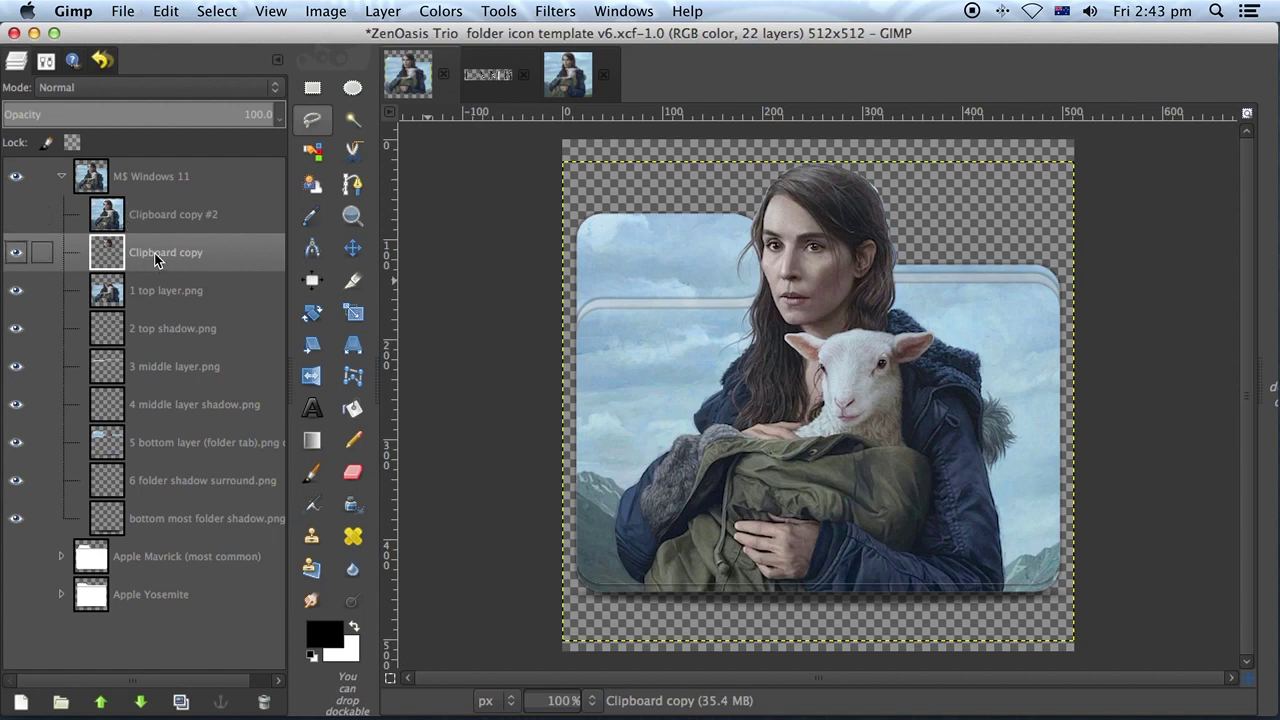
left_click(168, 12)
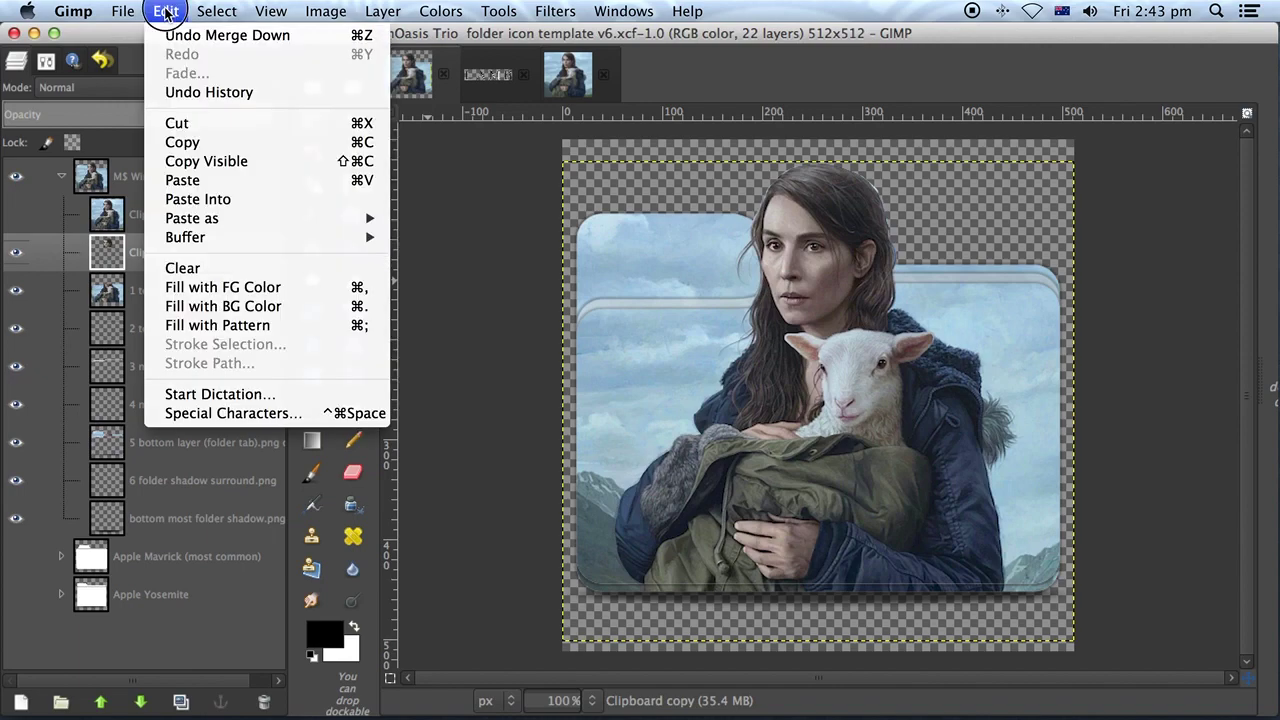
mouse_move(180, 218)
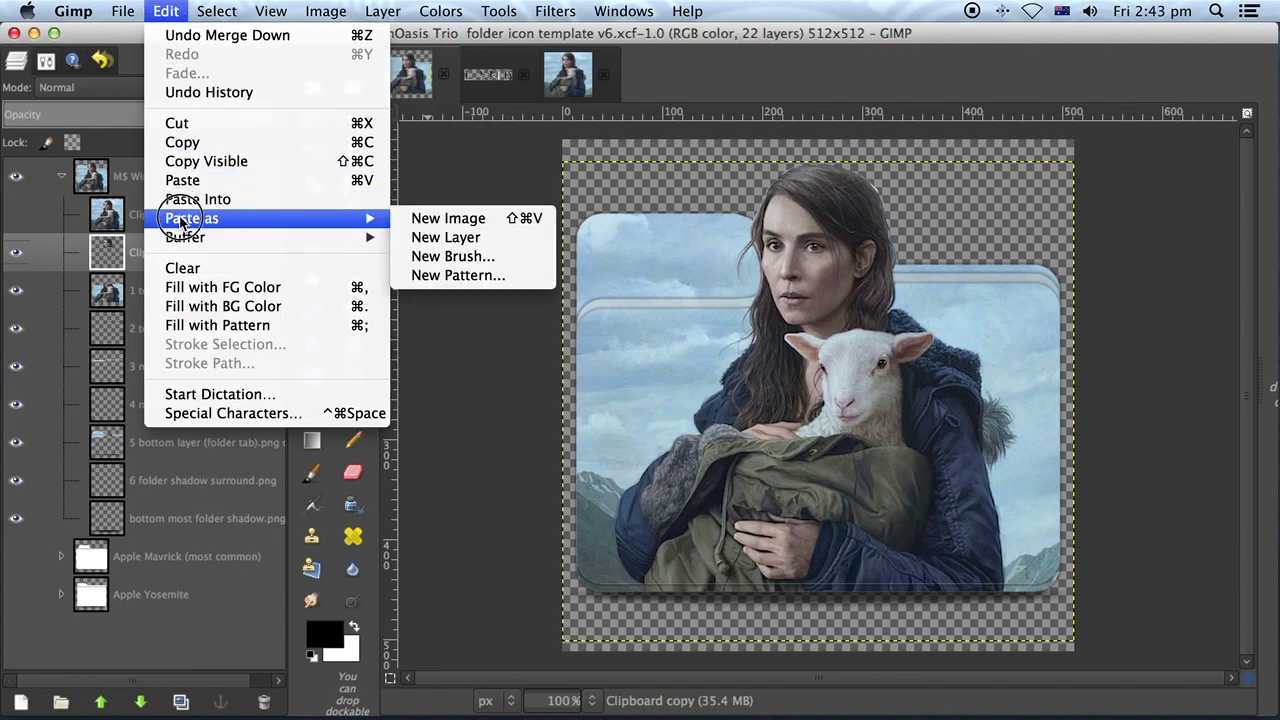
left_click(441, 238)
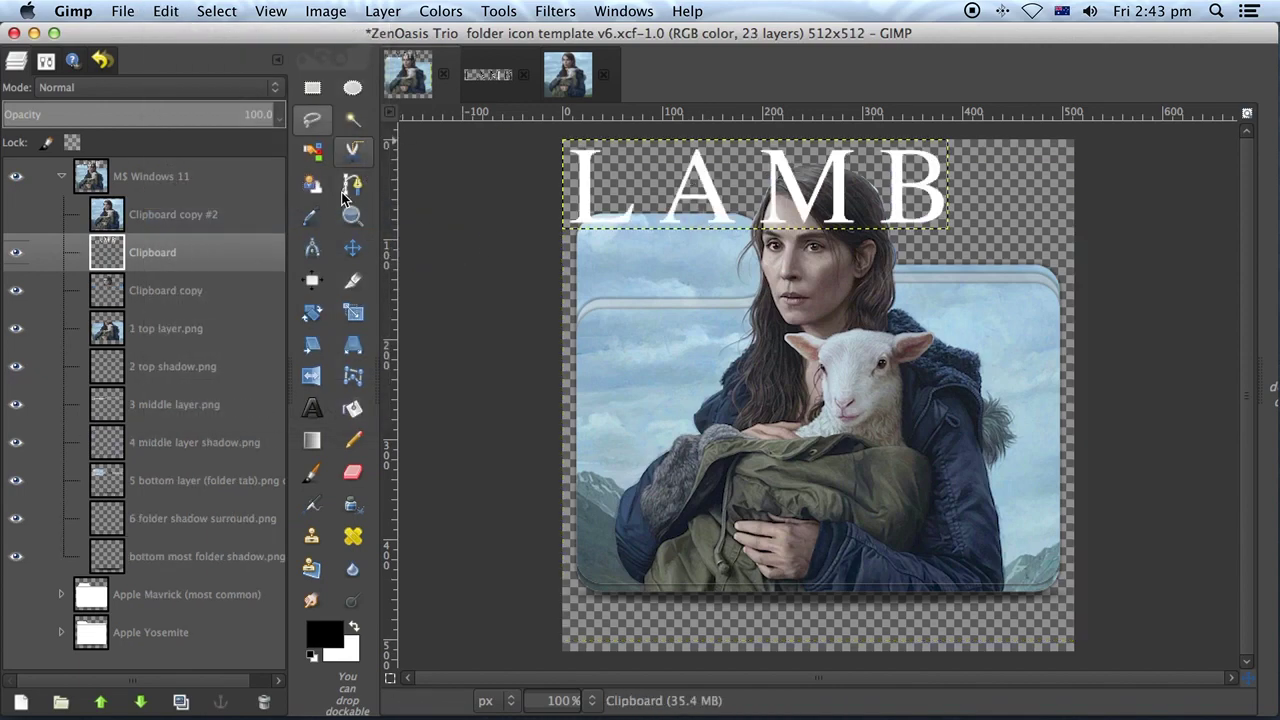
Step: Move the LAMB logo onto the folder's lower front, then duplicate it and place the copy near the folder tab
left_click(352, 248)
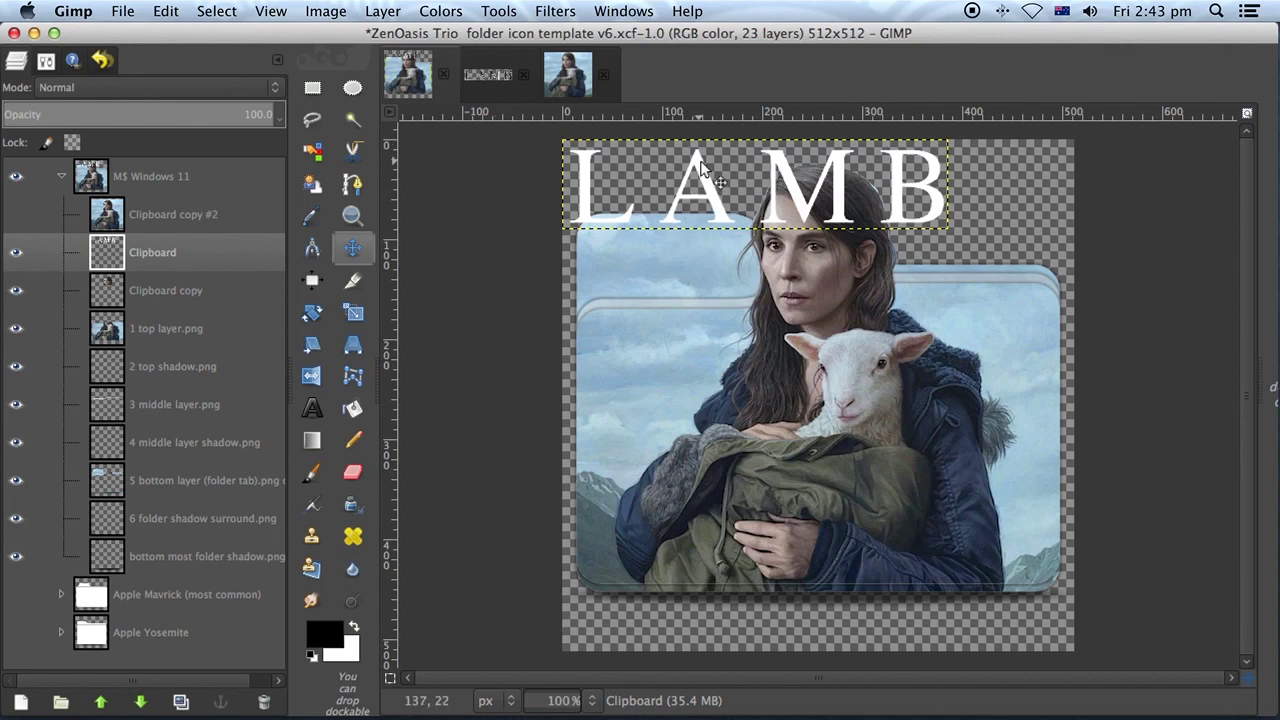
left_click_drag(713, 213, 776, 527)
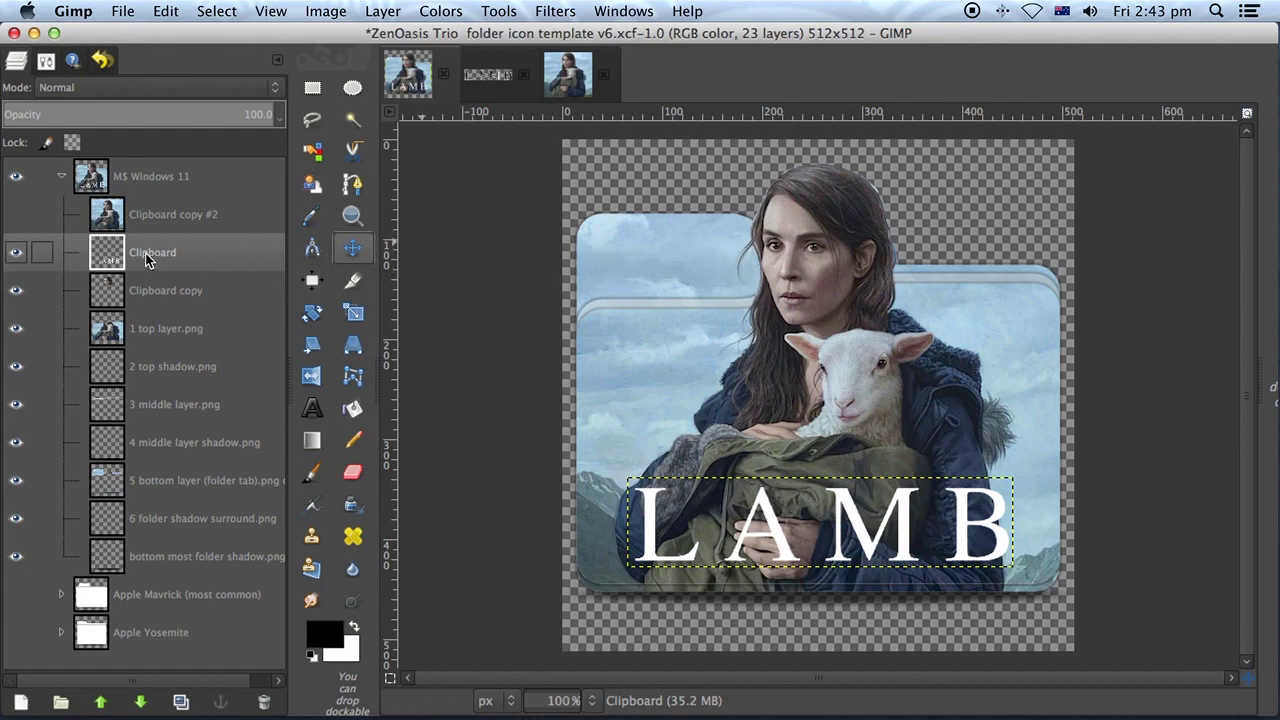
left_click(190, 705)
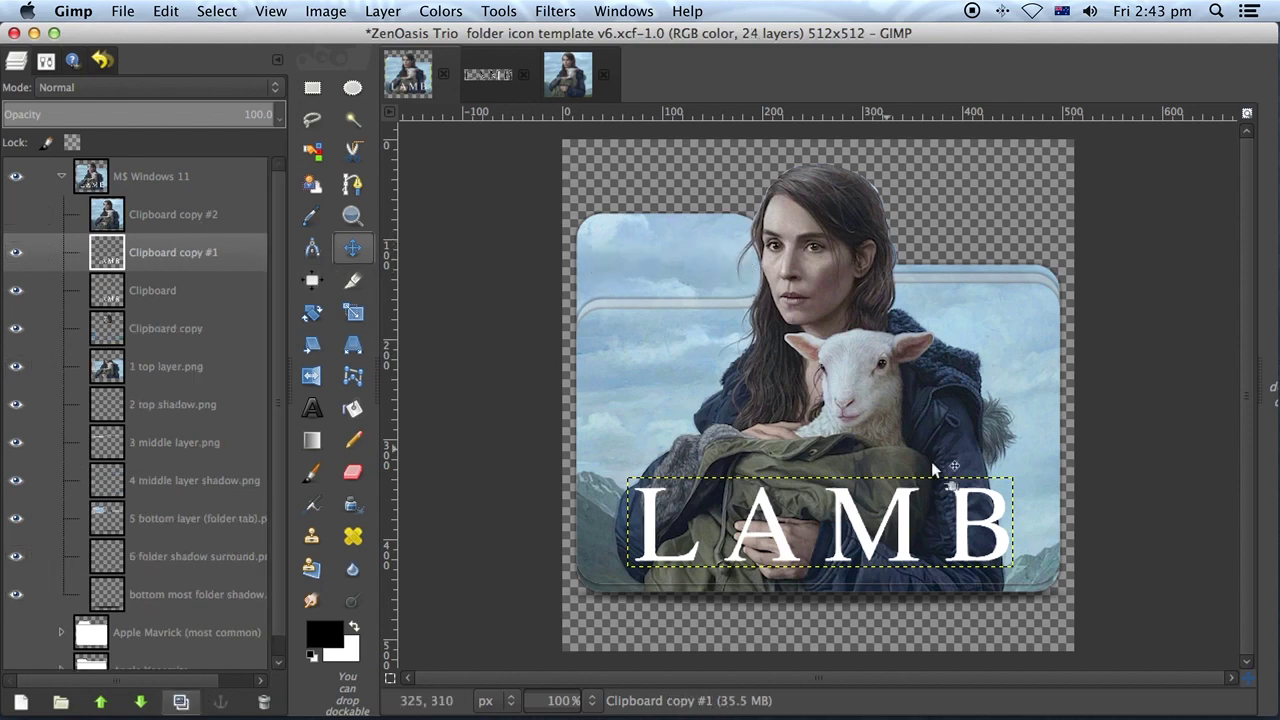
left_click_drag(777, 527, 737, 255)
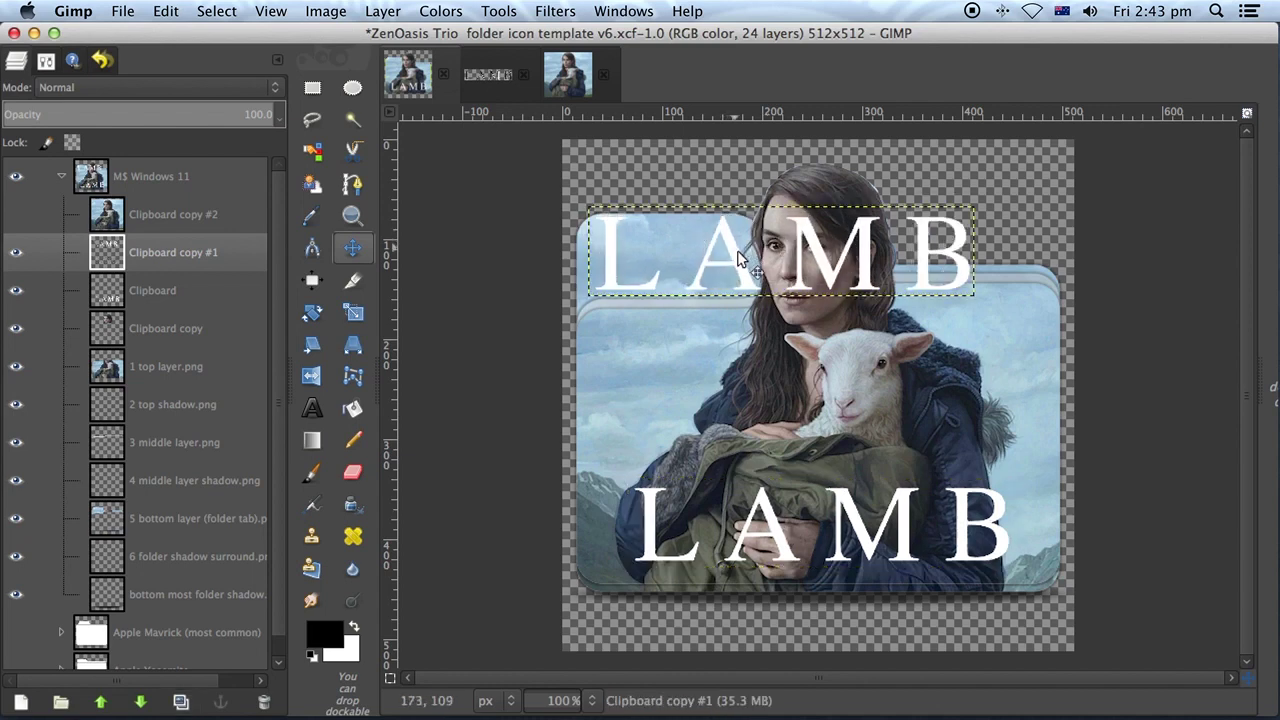
Step: Scale the duplicated LAMB logo to 160 px wide with linked proportions and position it on the folder tab
left_click(353, 312)
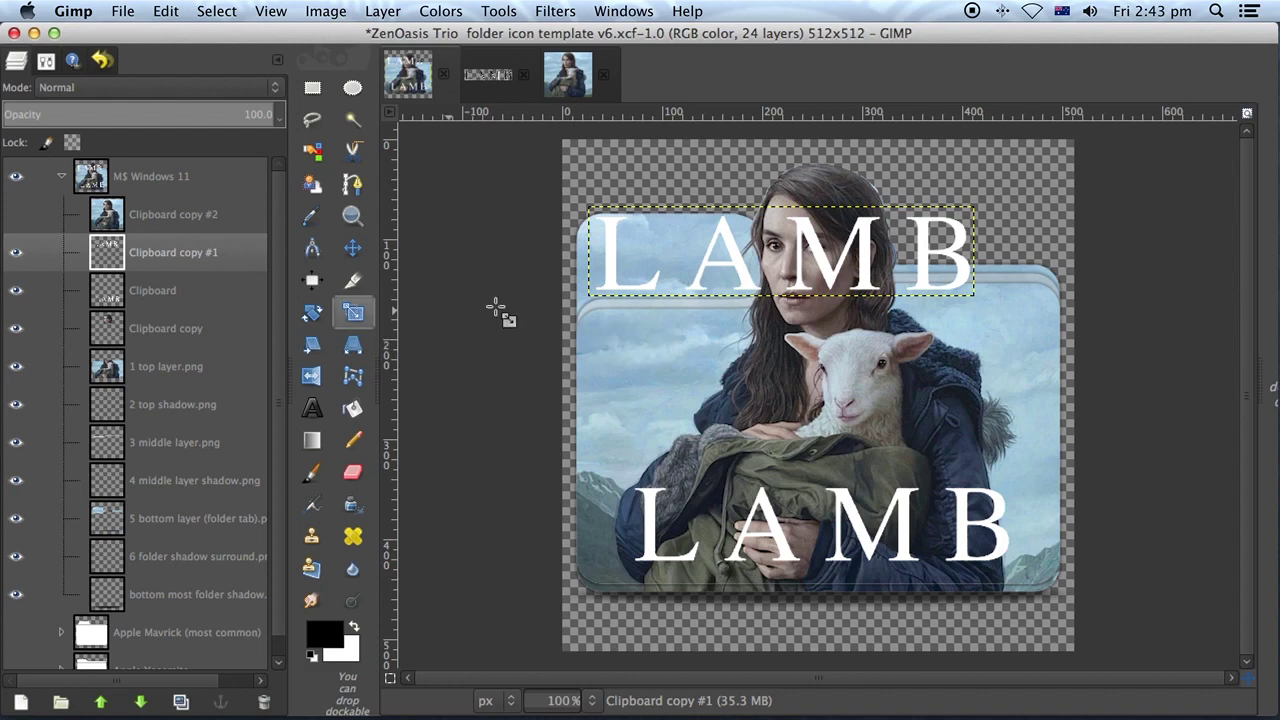
left_click(731, 240)
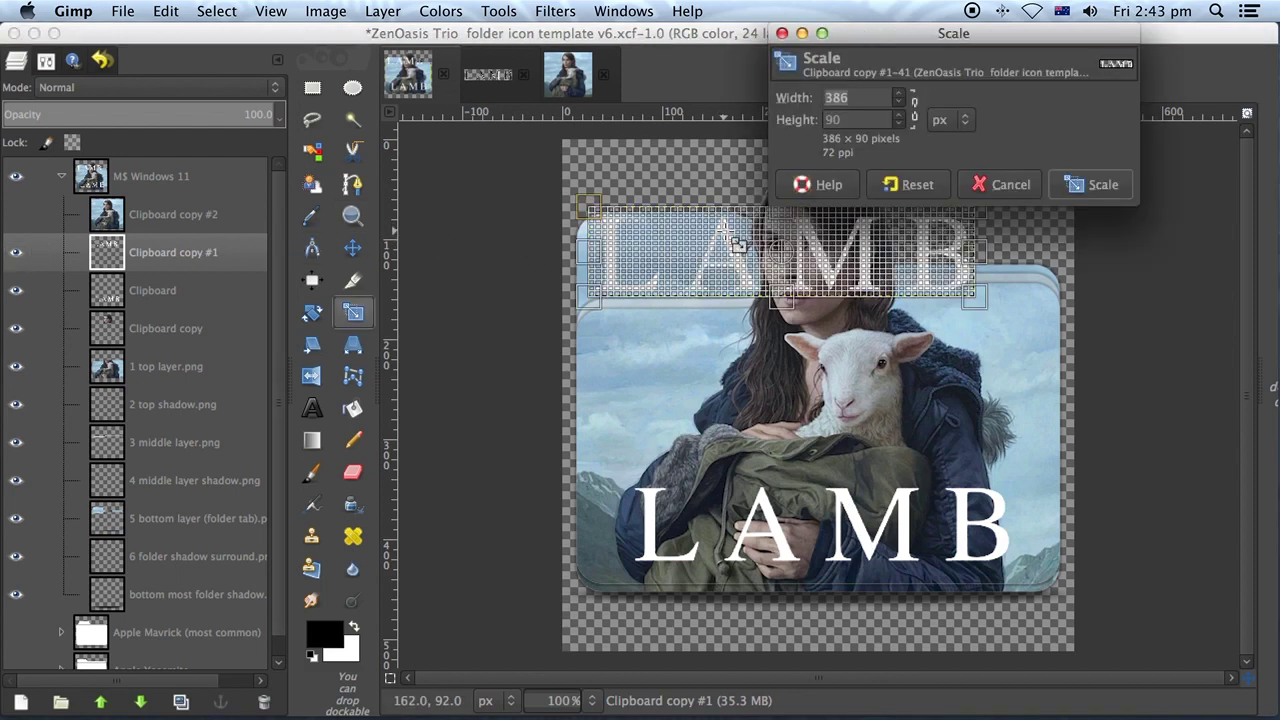
left_click(916, 117)
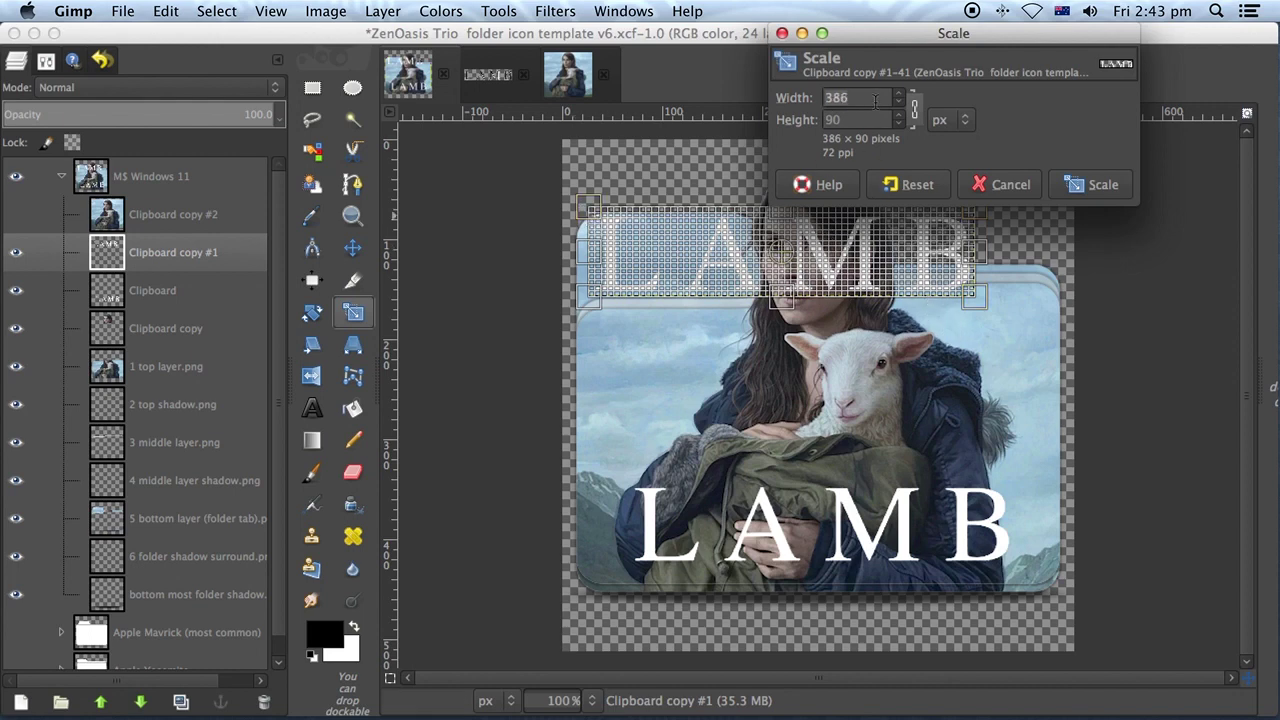
left_click(790, 97)
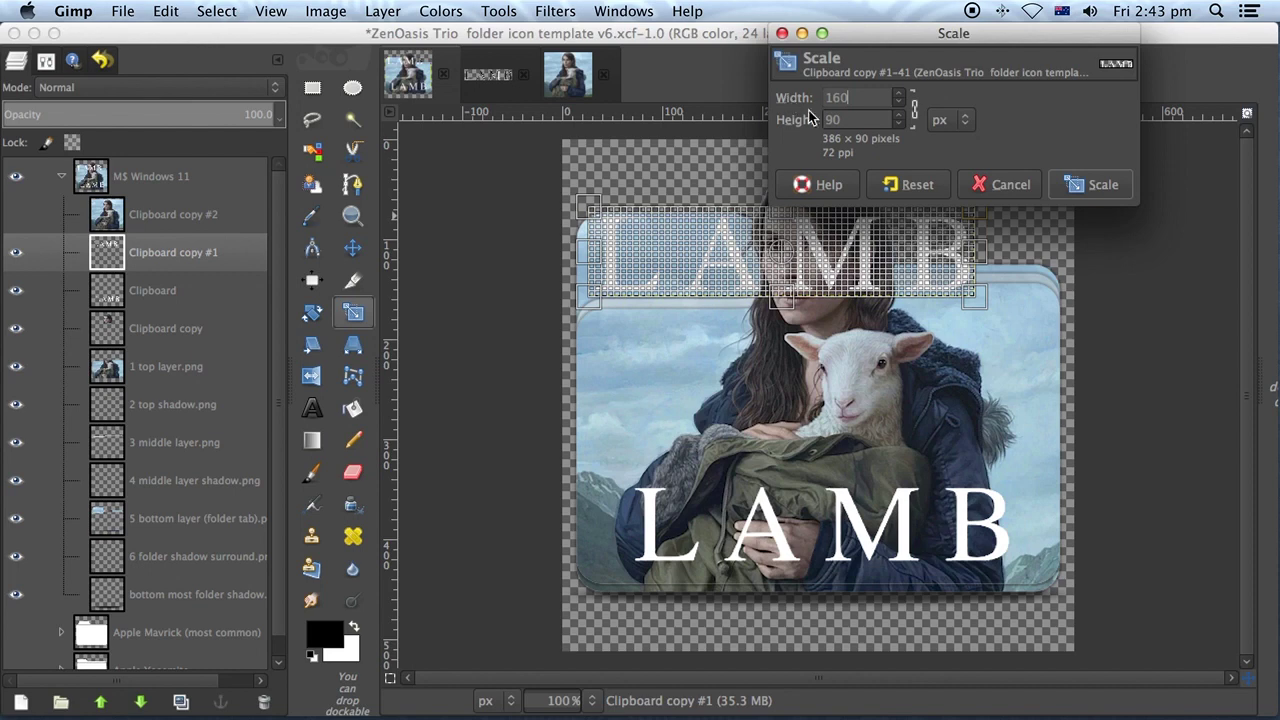
left_click(1100, 188)
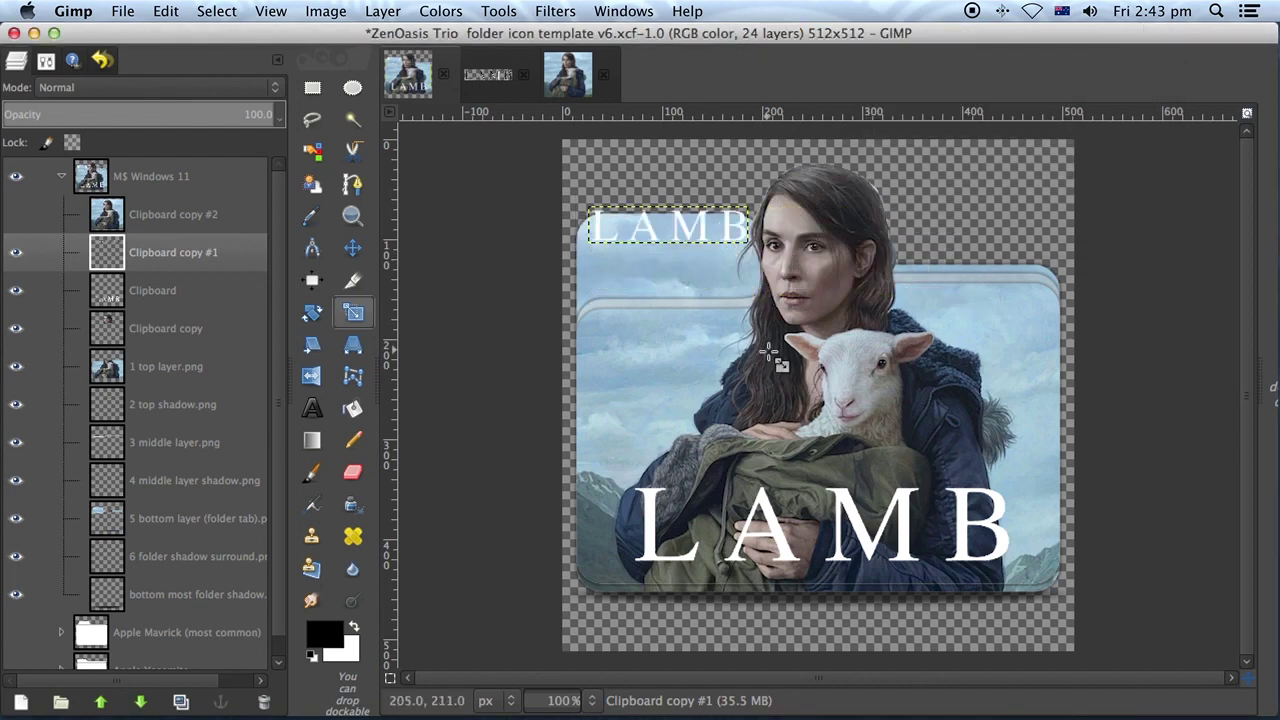
left_click(353, 250)
left_click_drag(684, 228, 645, 258)
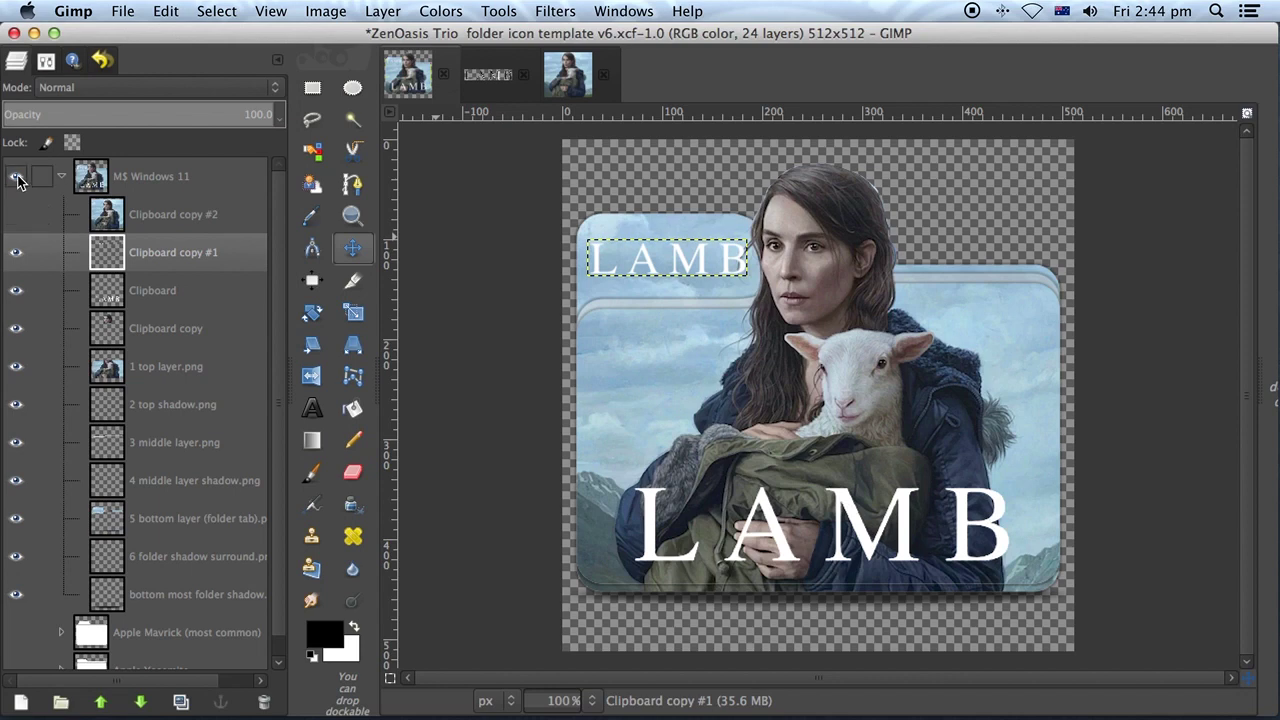
Step: Collapse and select the M$ Windows 11 layer group and open the export for the finished icon
left_click(61, 177)
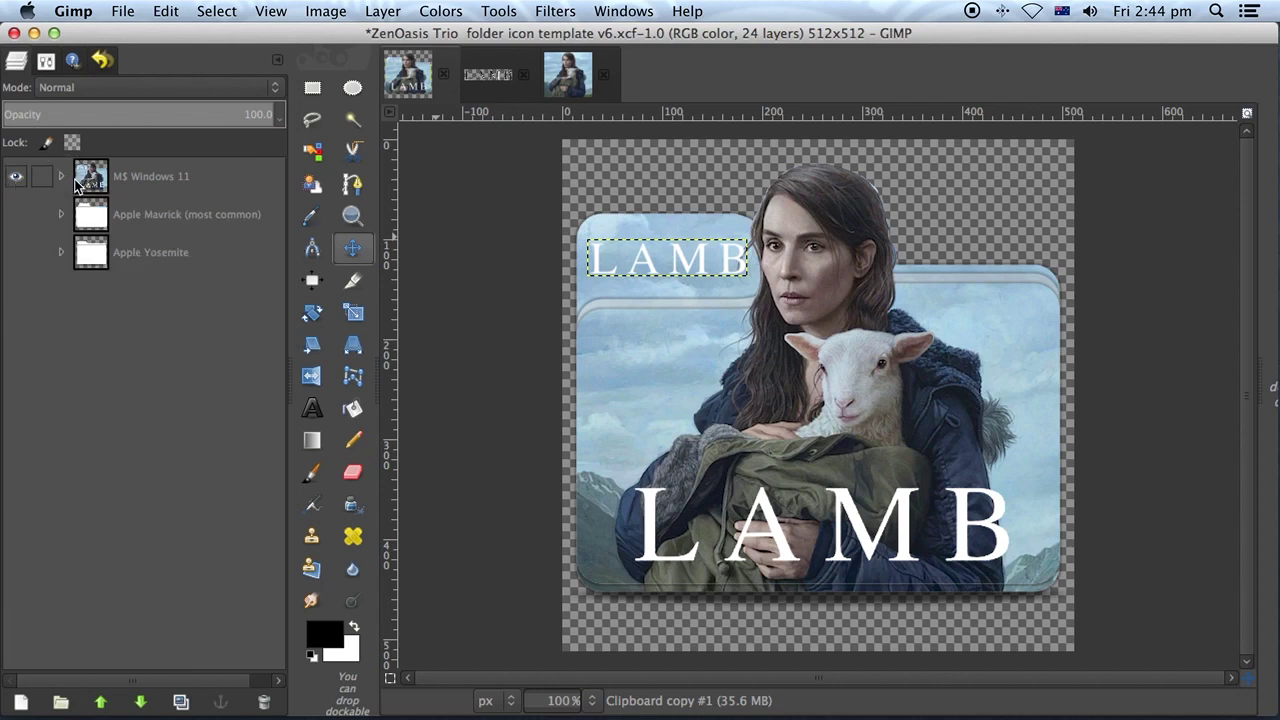
left_click(146, 186)
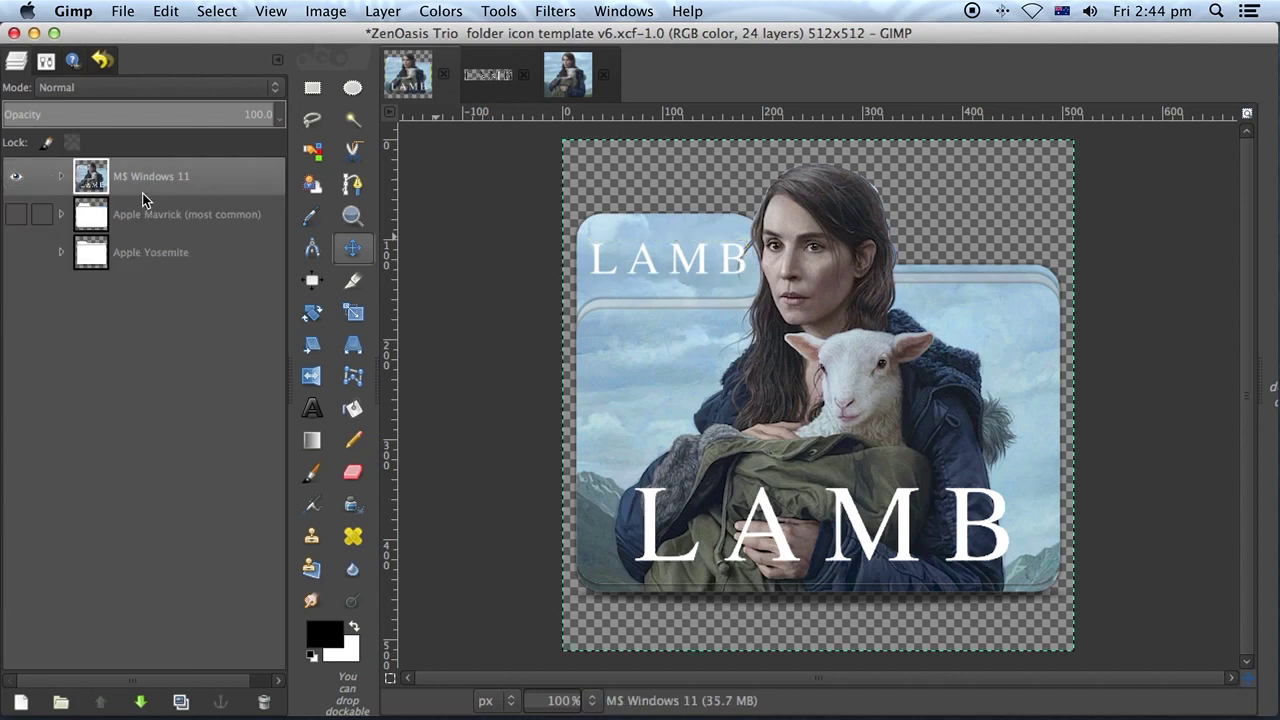
left_click(122, 12)
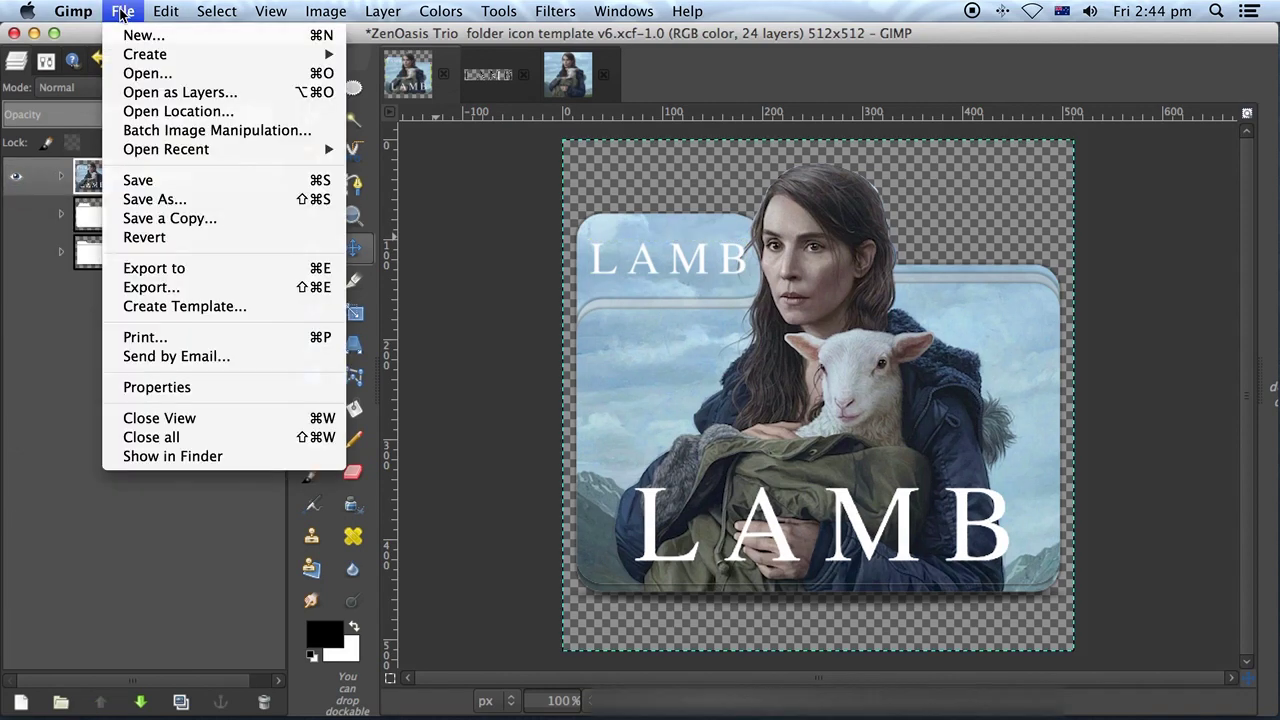
left_click(175, 288)
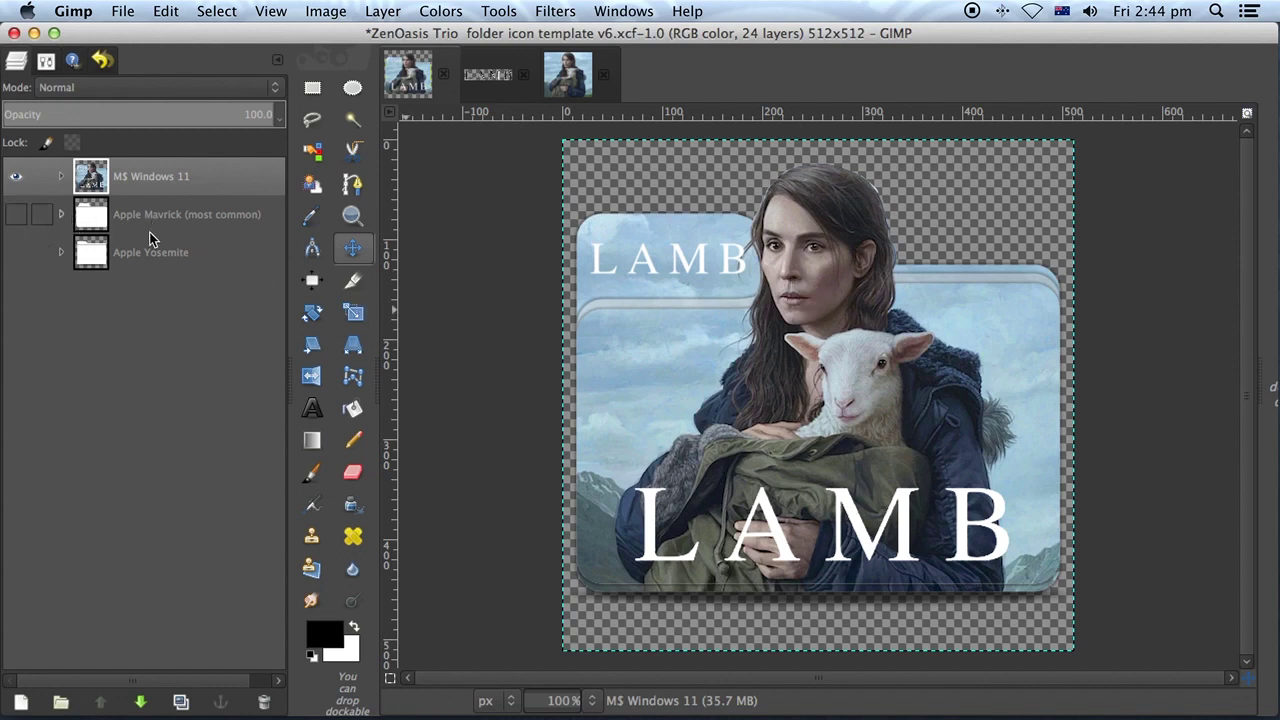
Step: Duplicate the hidden poster layer Clipboard copy #2 and move the duplicate out above the M$ Windows 11 group
left_click(61, 177)
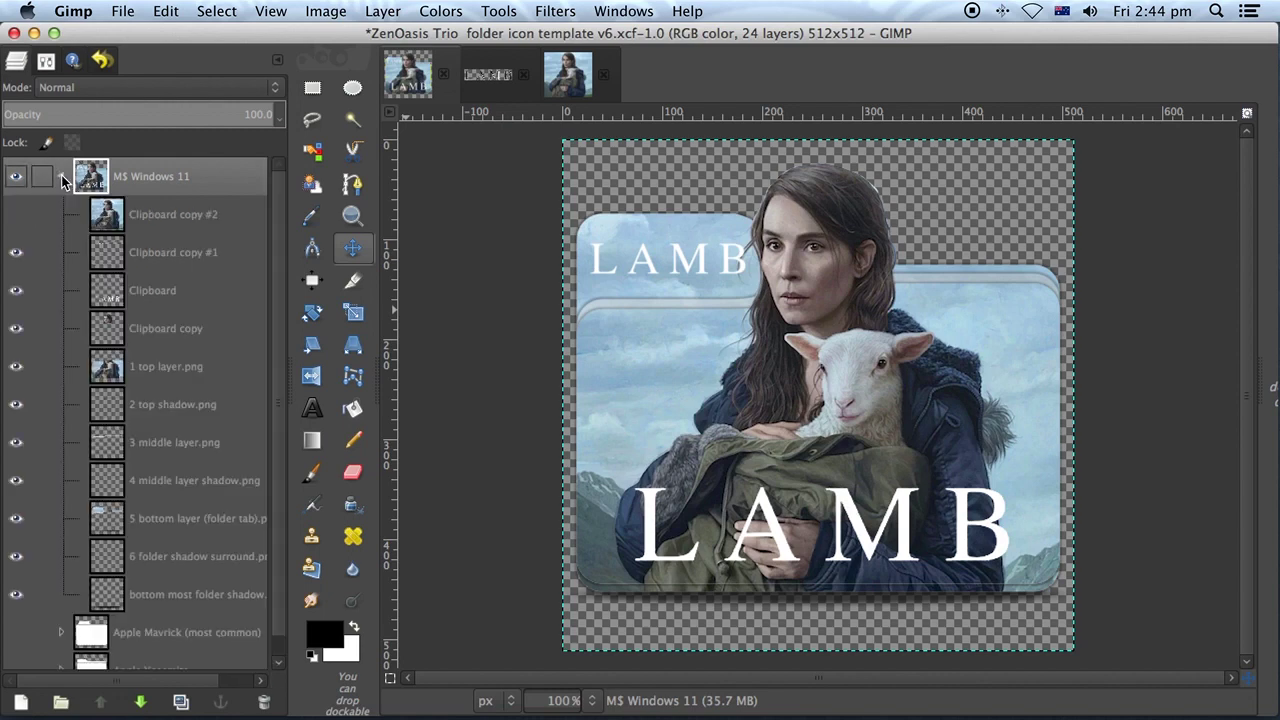
left_click(167, 221)
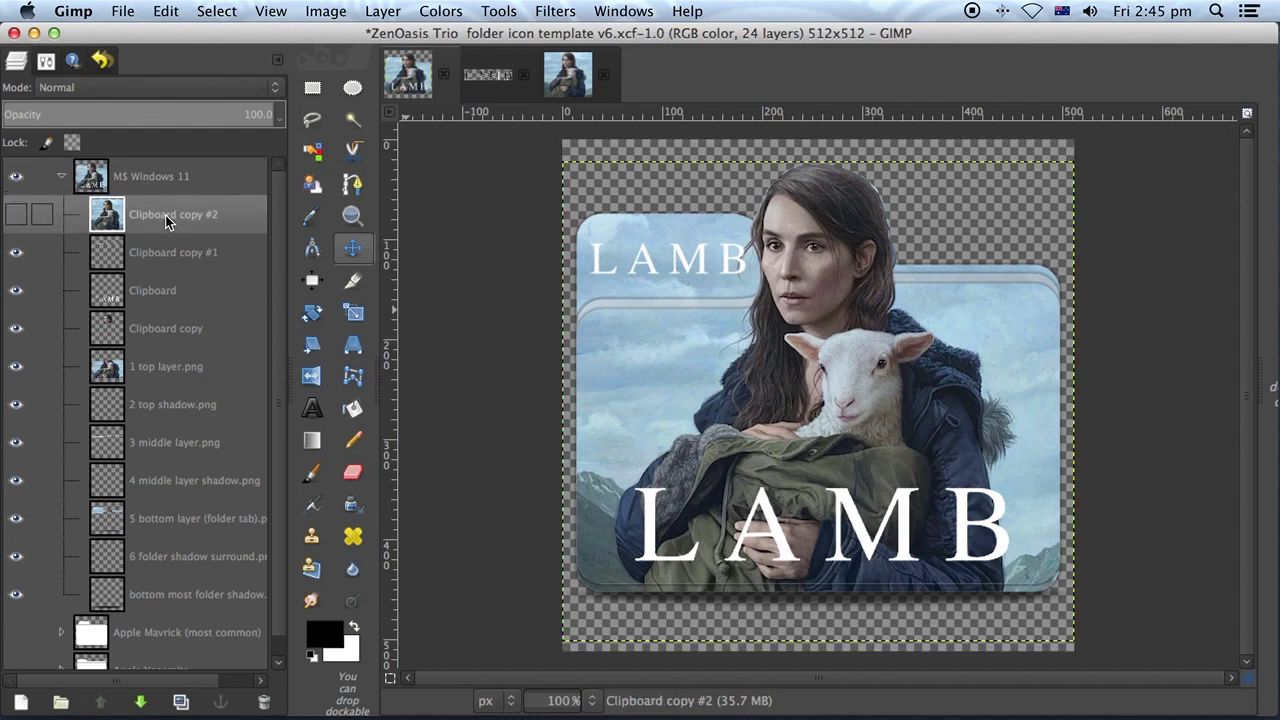
left_click(15, 216)
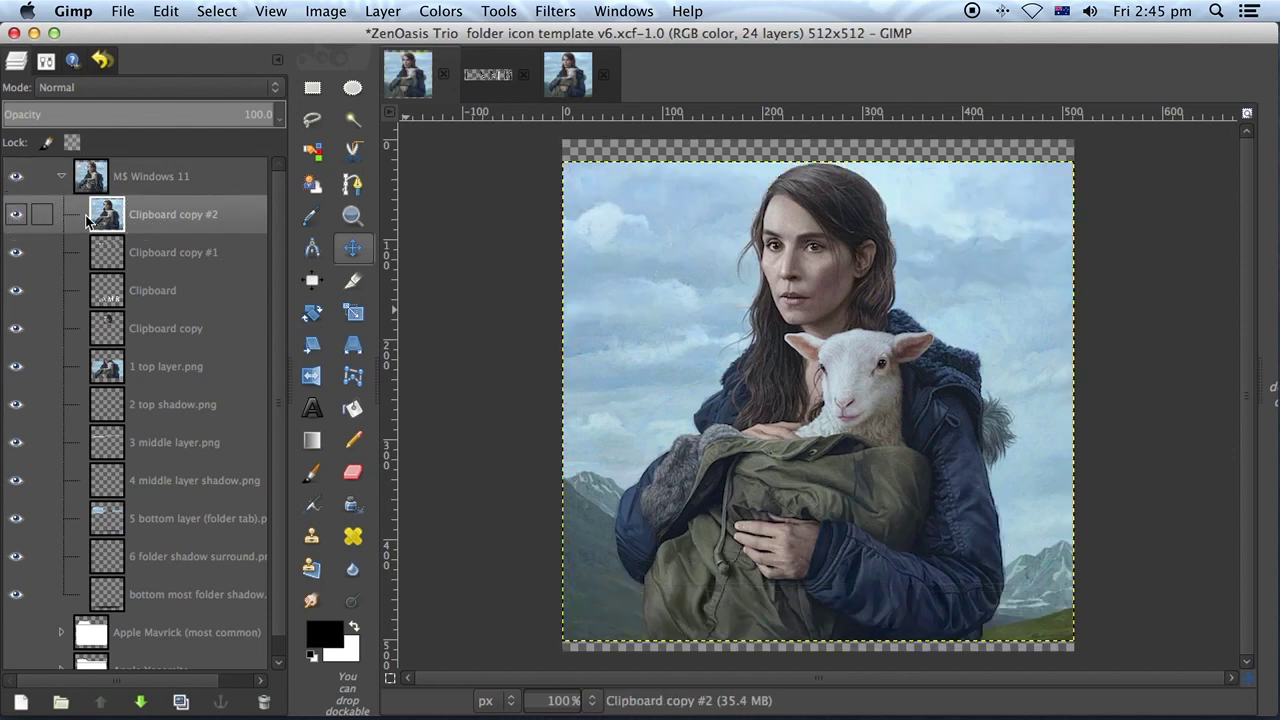
left_click(17, 220)
right_click(137, 212)
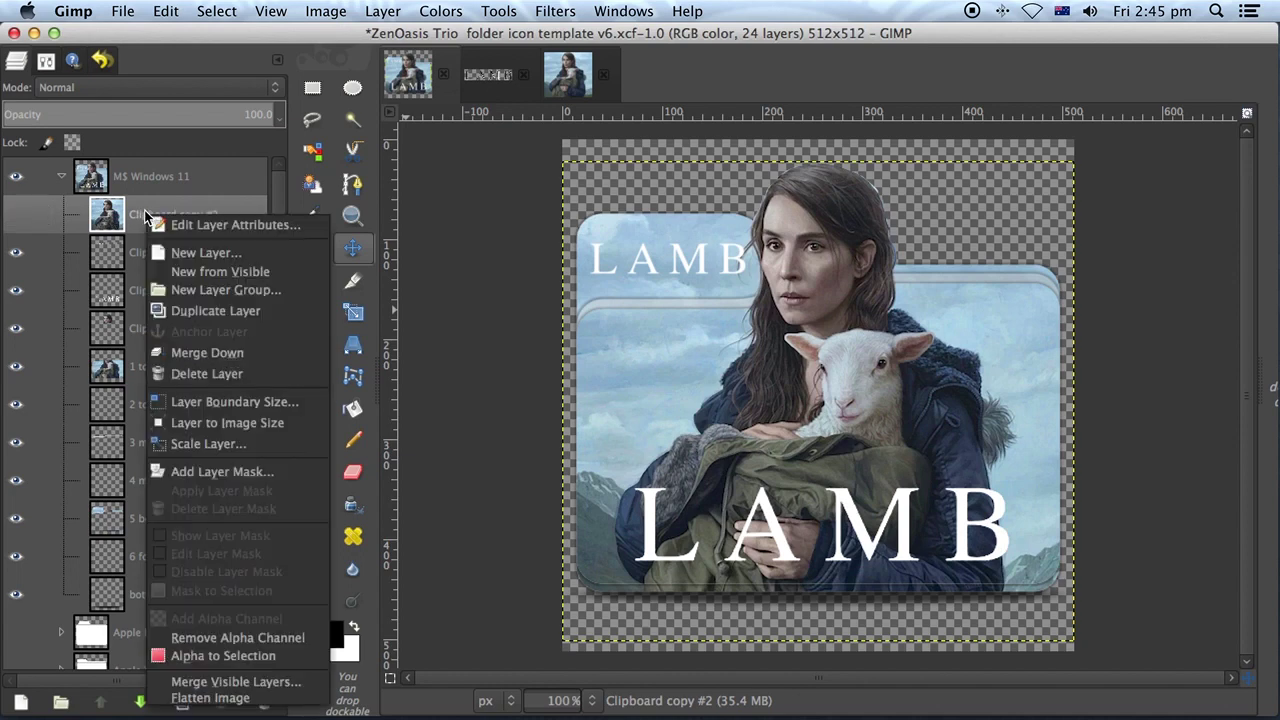
left_click(201, 312)
left_click_drag(151, 221, 182, 172)
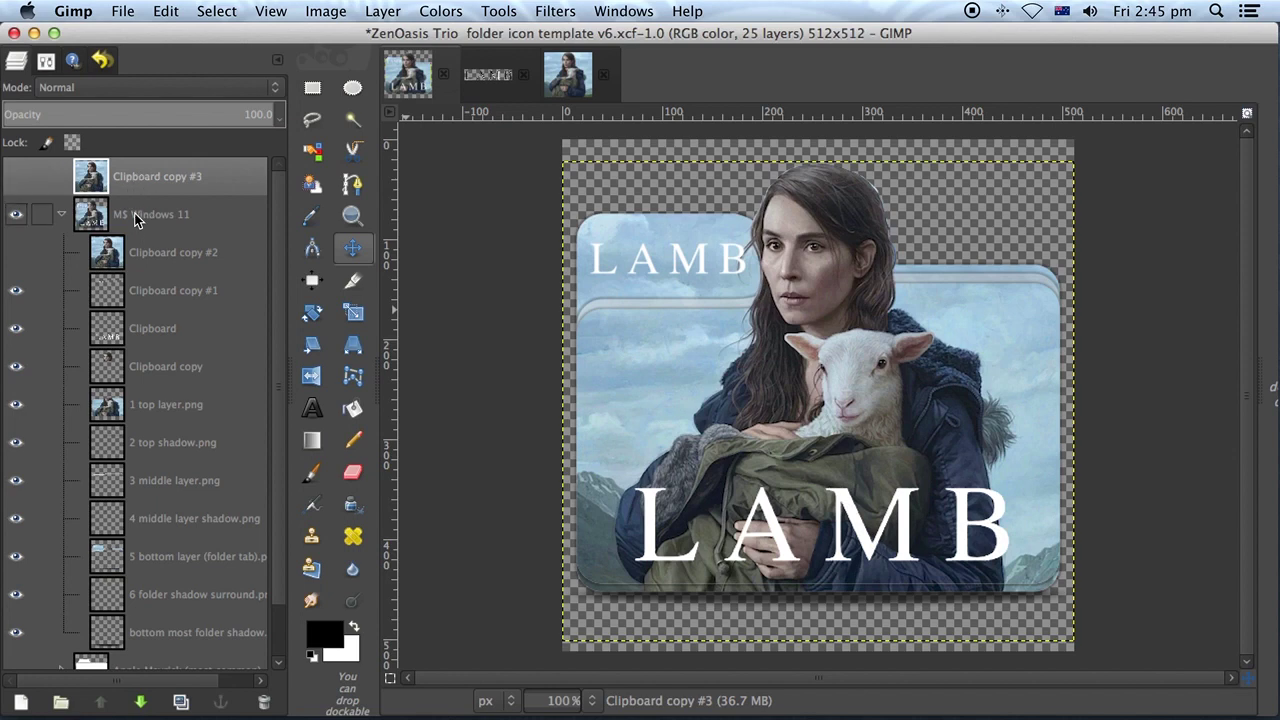
Step: Duplicate the small and large LAMB logo layers and move both duplicates out directly above the M$ Windows 11 group
left_click(160, 295)
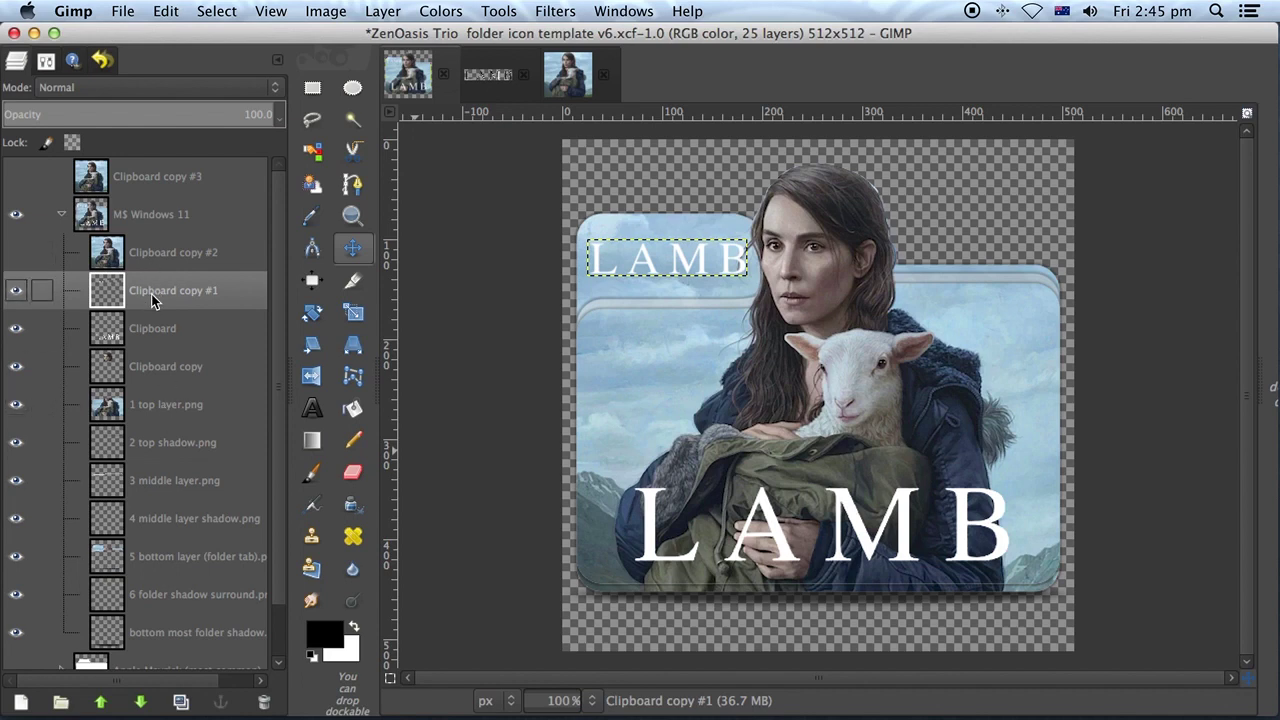
left_click(180, 701)
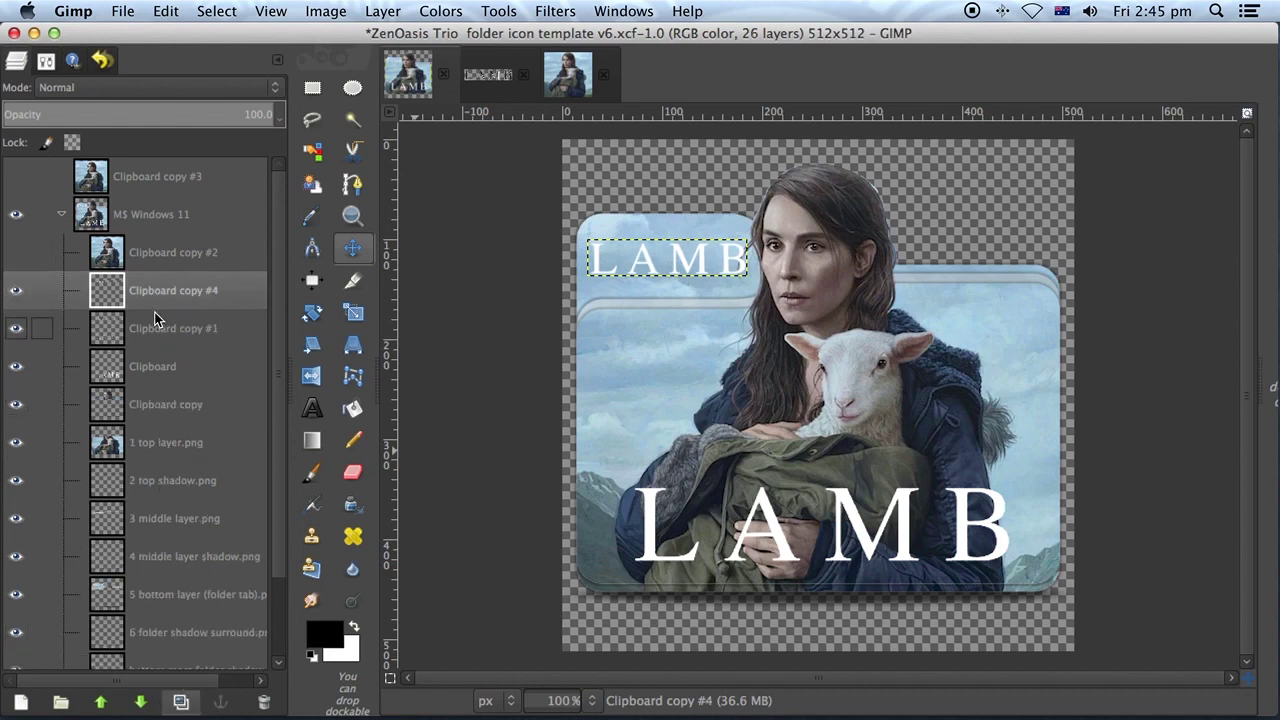
left_click_drag(160, 292, 180, 205)
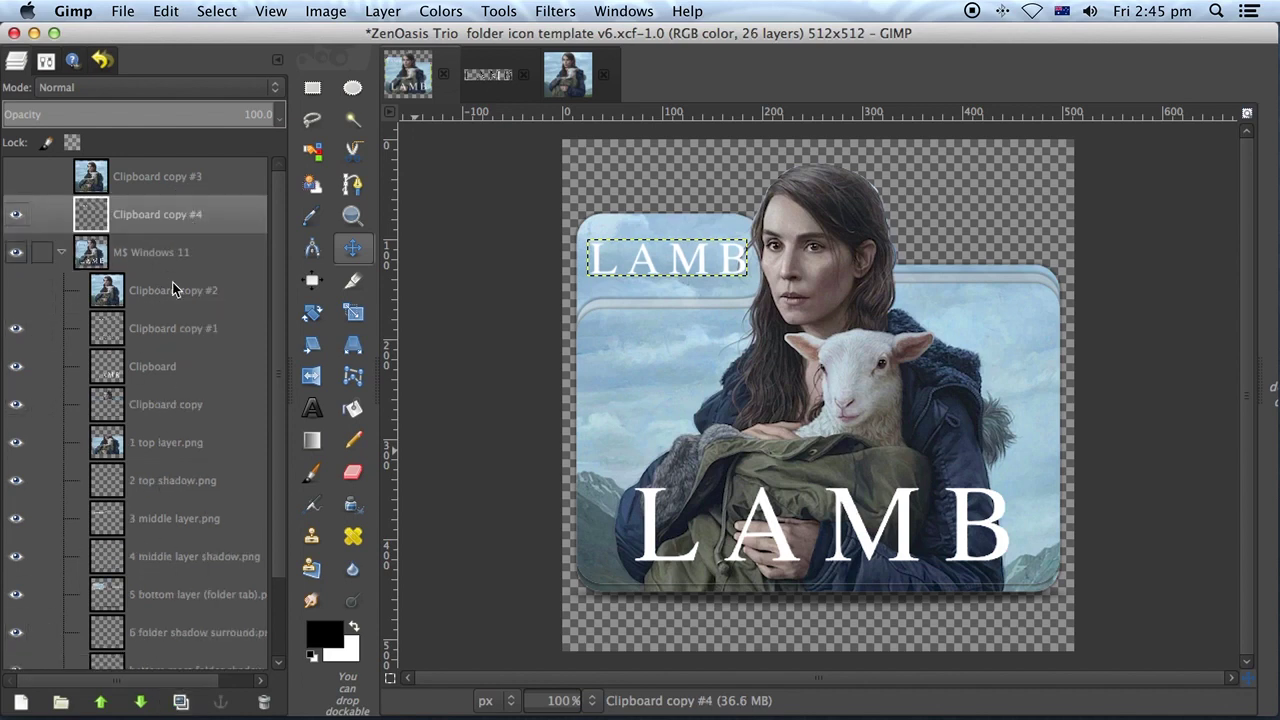
left_click(145, 368)
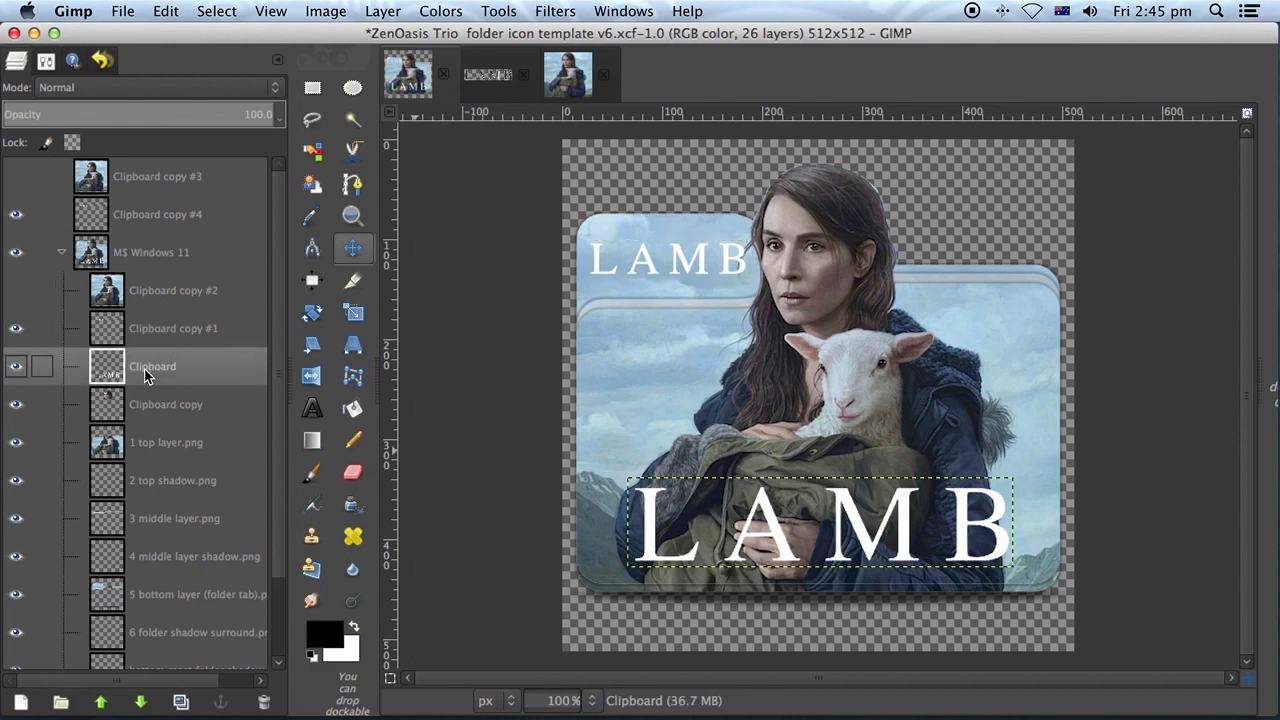
left_click(181, 703)
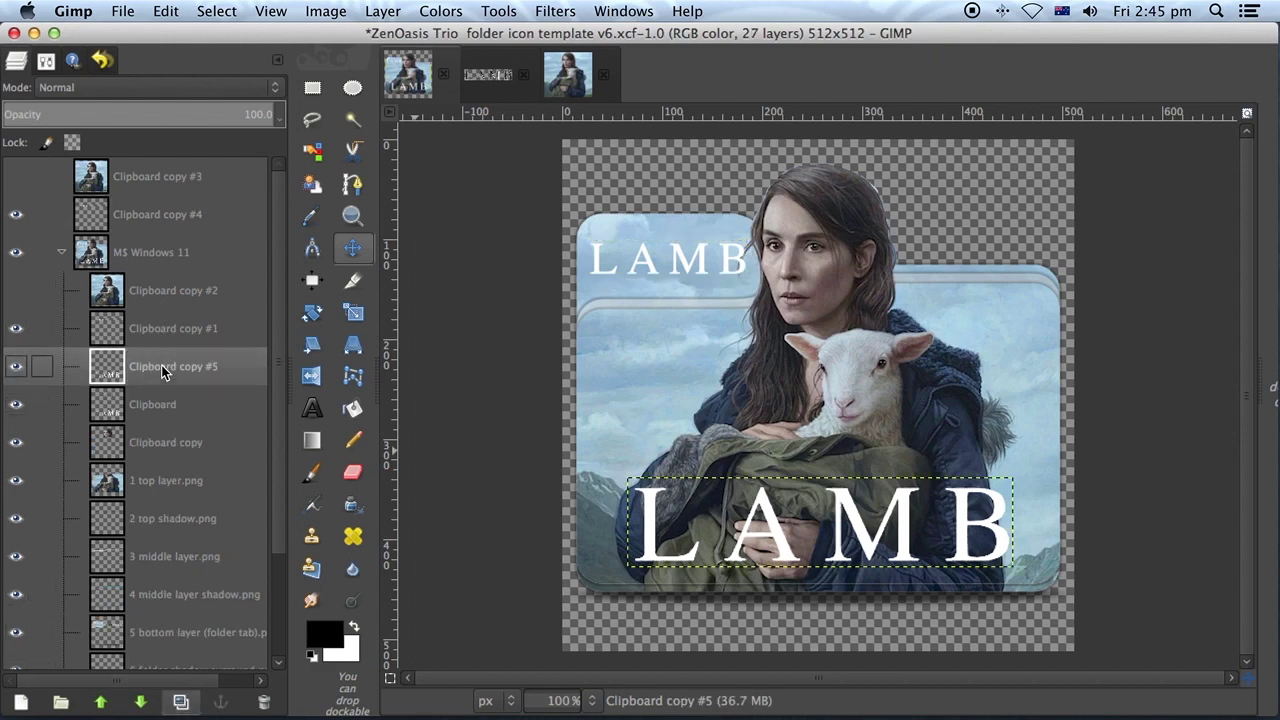
left_click_drag(163, 366, 178, 228)
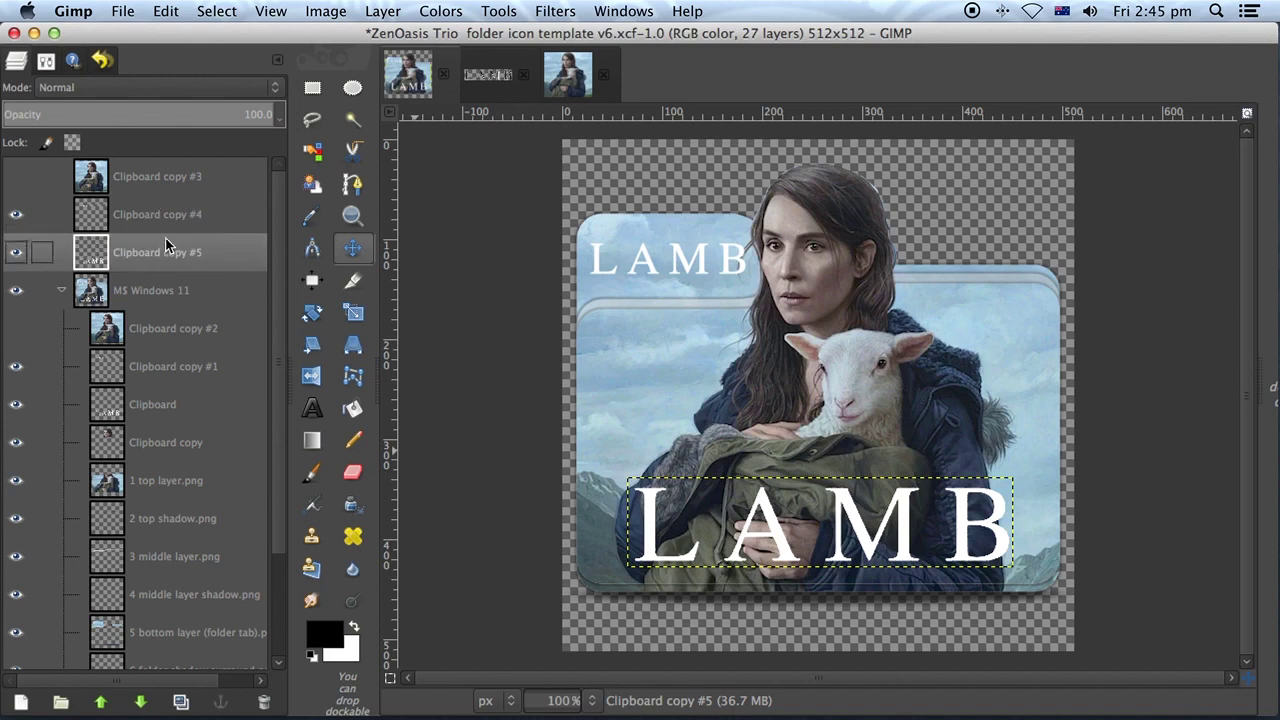
Step: Collapse and hide the M$ Windows 11 group, then show and expand the Apple Mavrick (most common) group
left_click(61, 291)
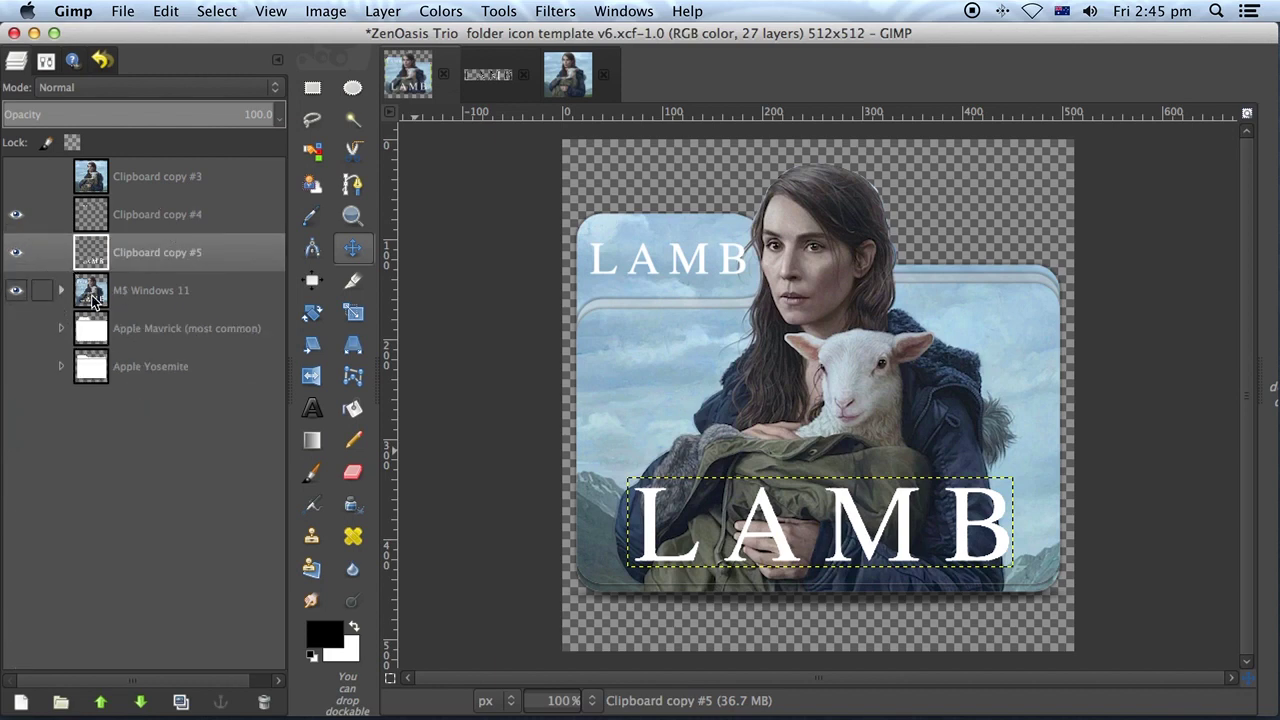
left_click(16, 290)
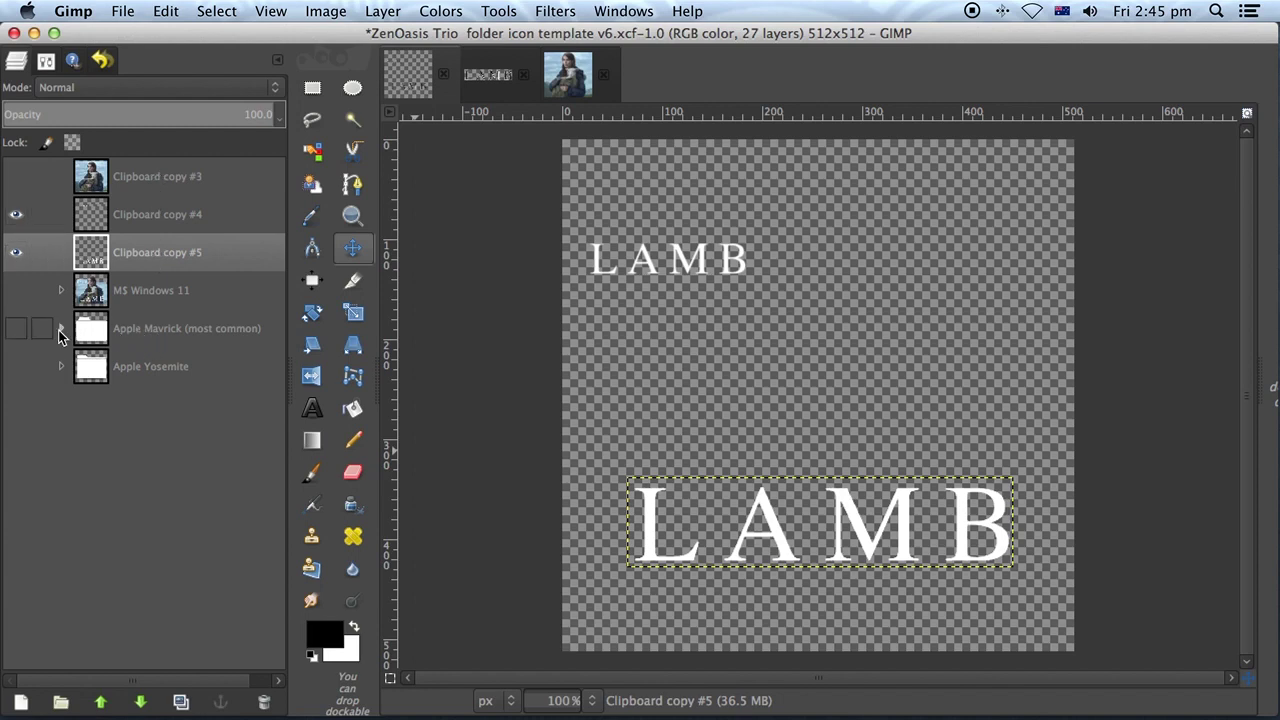
left_click(15, 329)
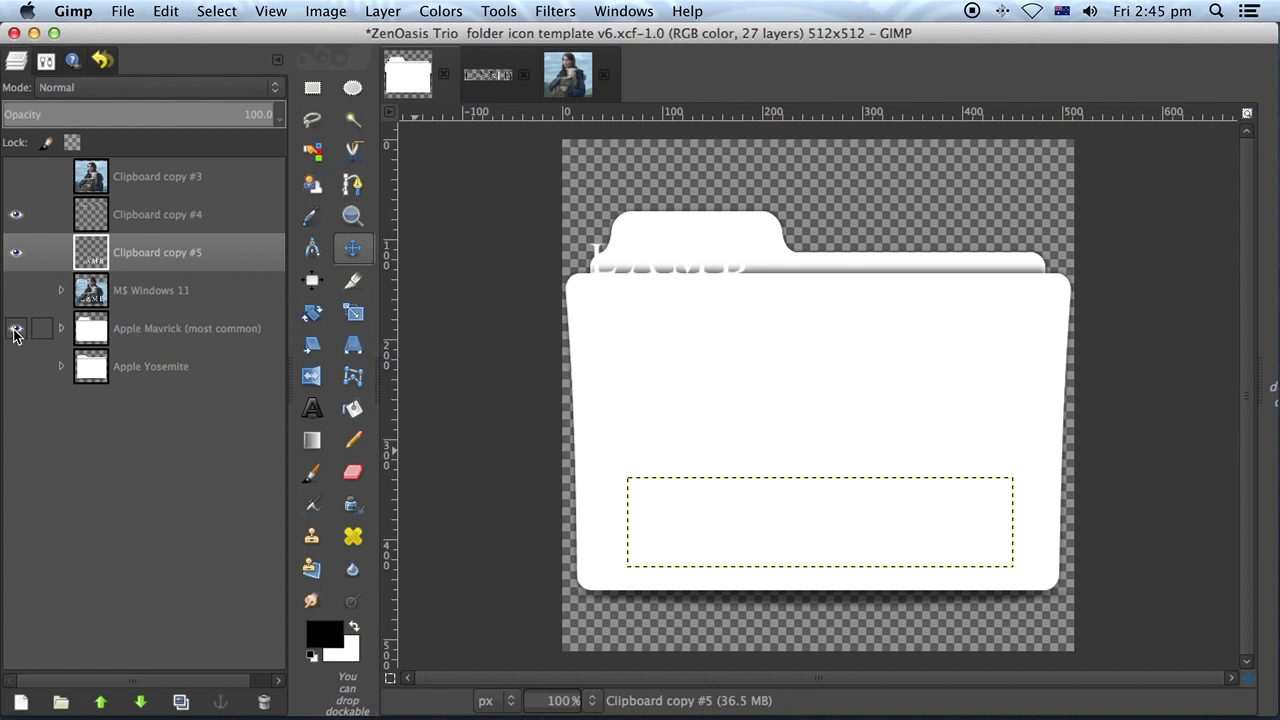
left_click(136, 336)
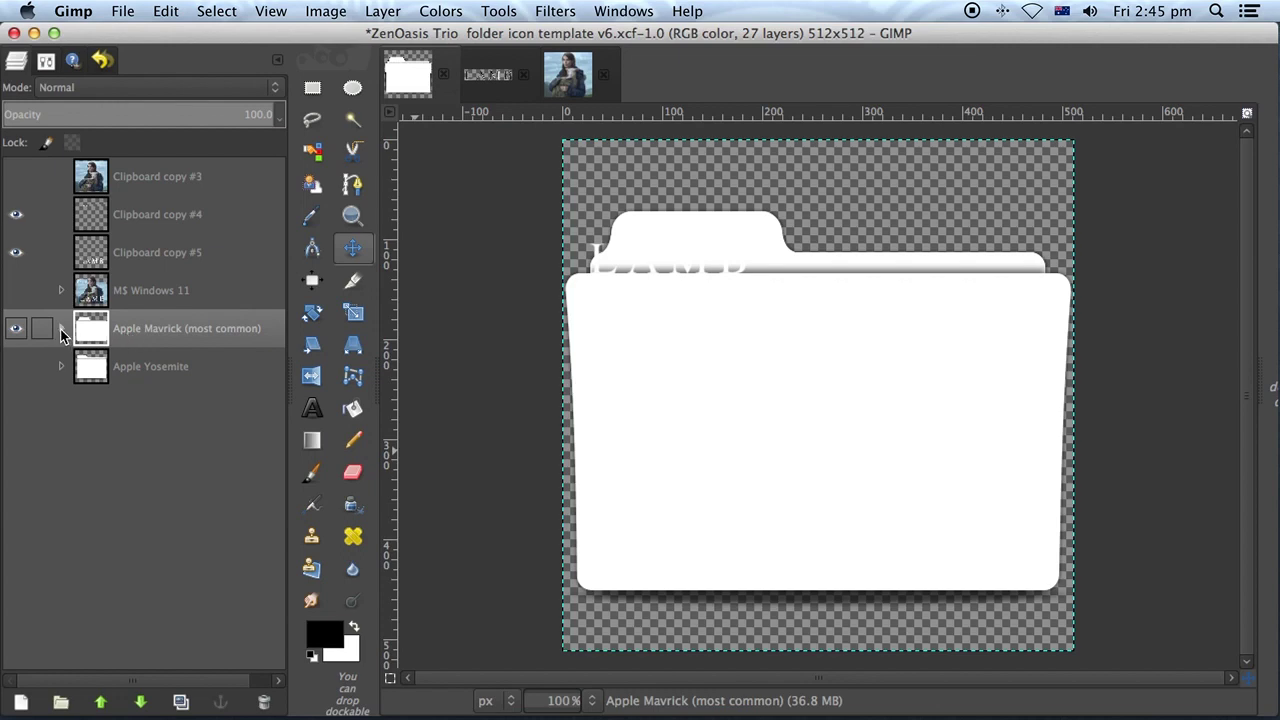
left_click(60, 329)
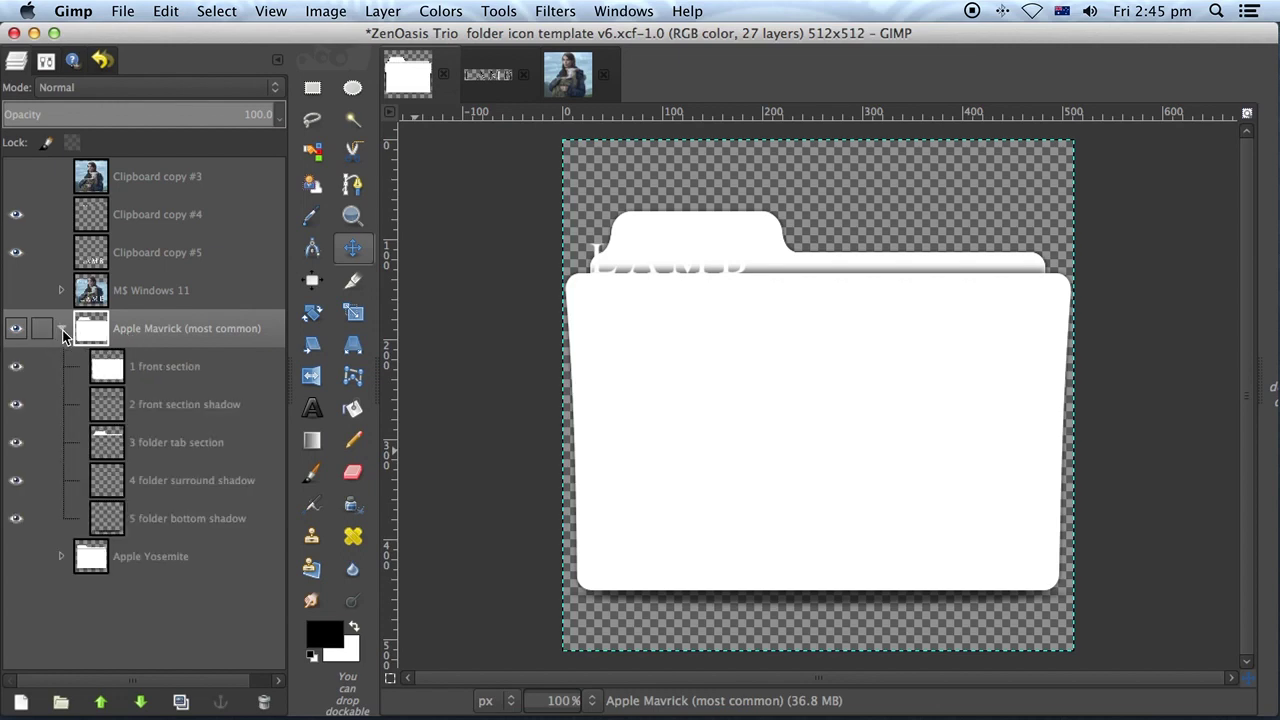
Step: Move the hidden Clipboard copy #3 poster layer into the Apple Mavrick group above 1 front section and duplicate it
left_click(140, 180)
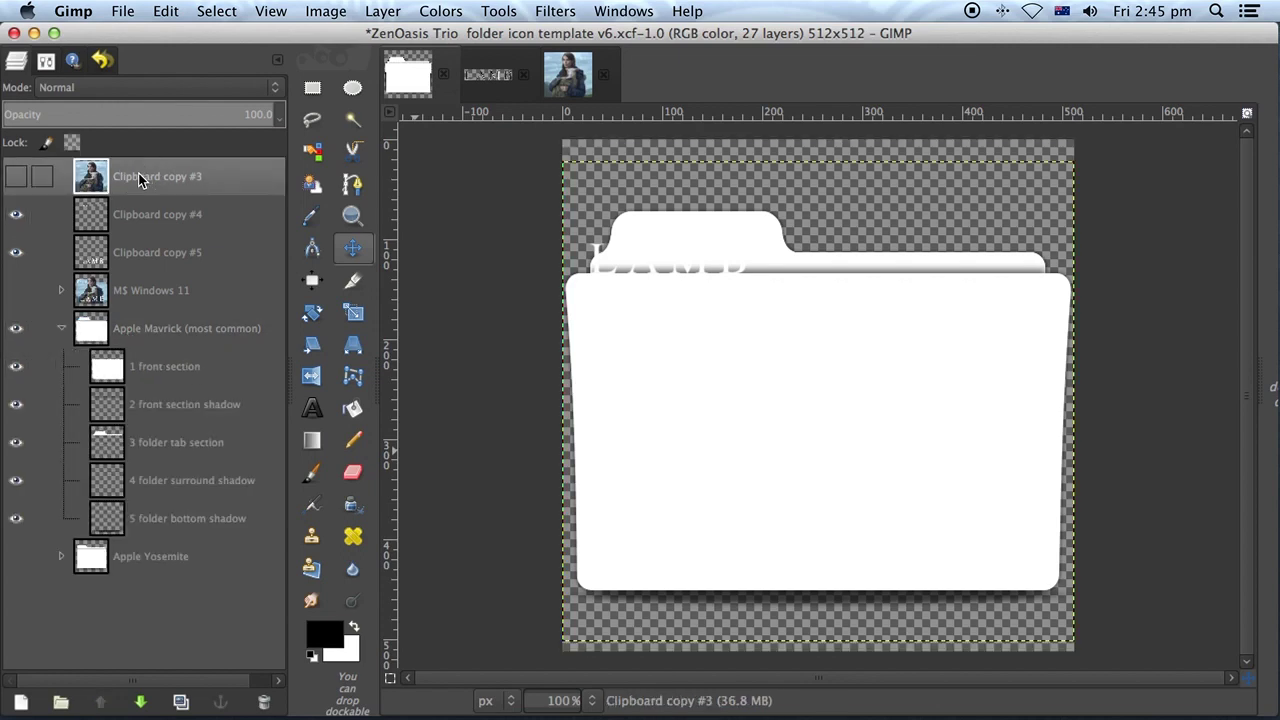
left_click_drag(140, 178, 152, 357)
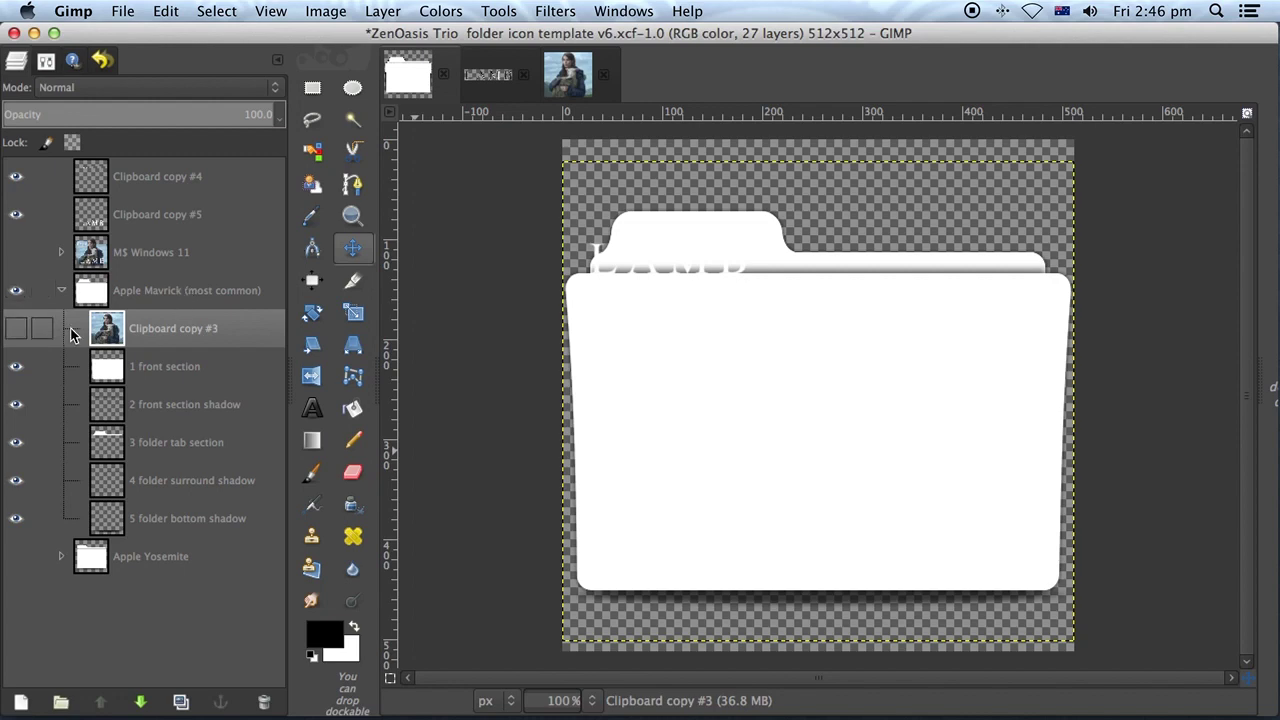
left_click(15, 329)
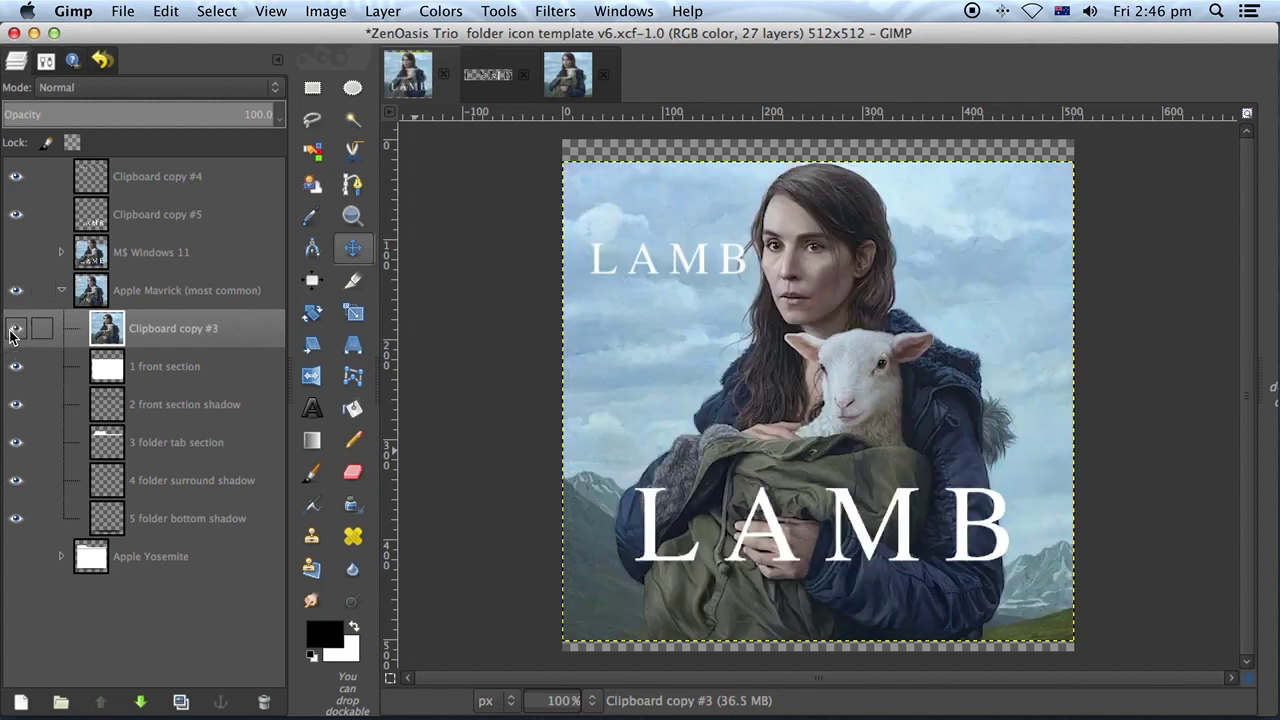
left_click(13, 331)
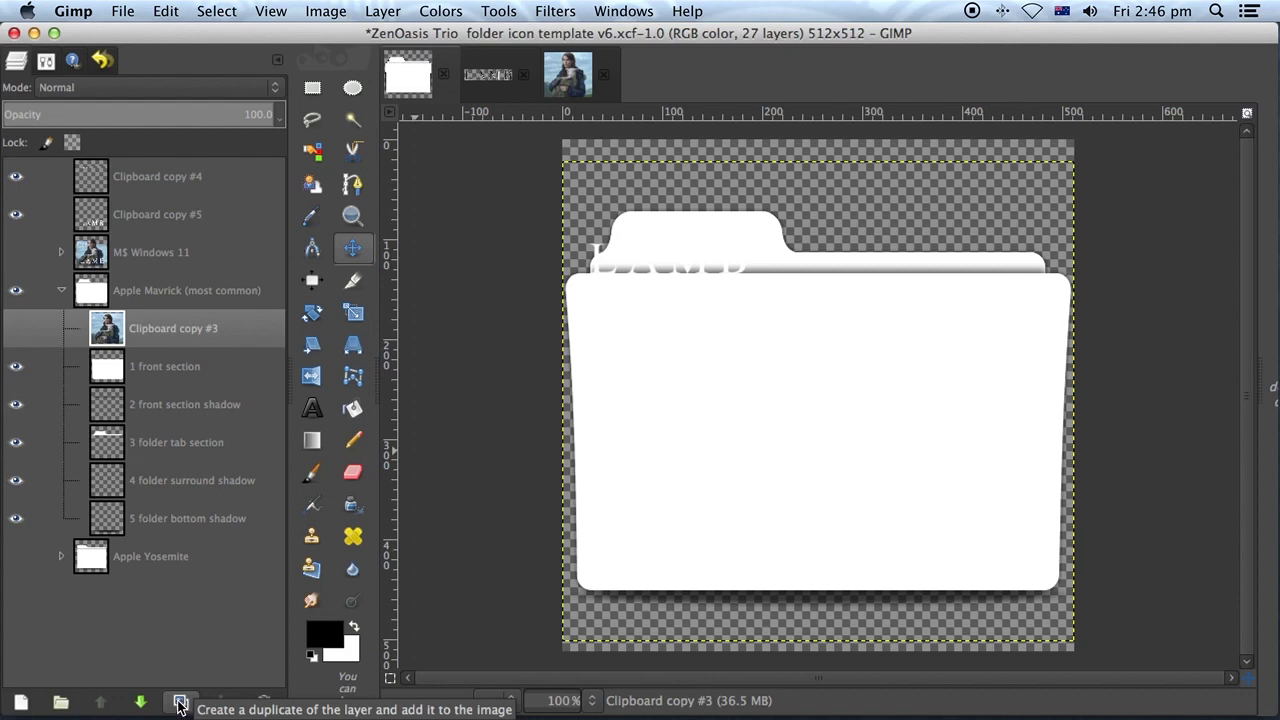
left_click(180, 703)
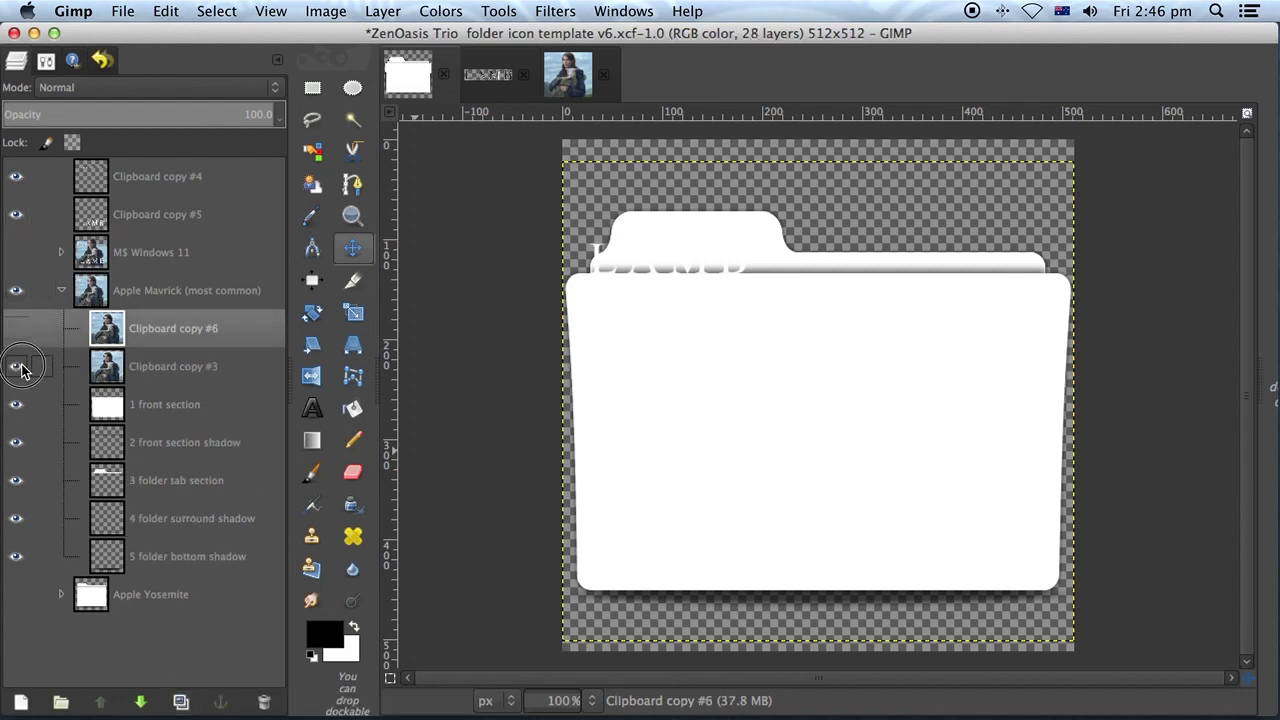
Step: Show the Clipboard copy #3 poster layer, set its blend mode to Darken only, and merge it down into 1 front section
left_click(16, 366)
left_click(224, 371)
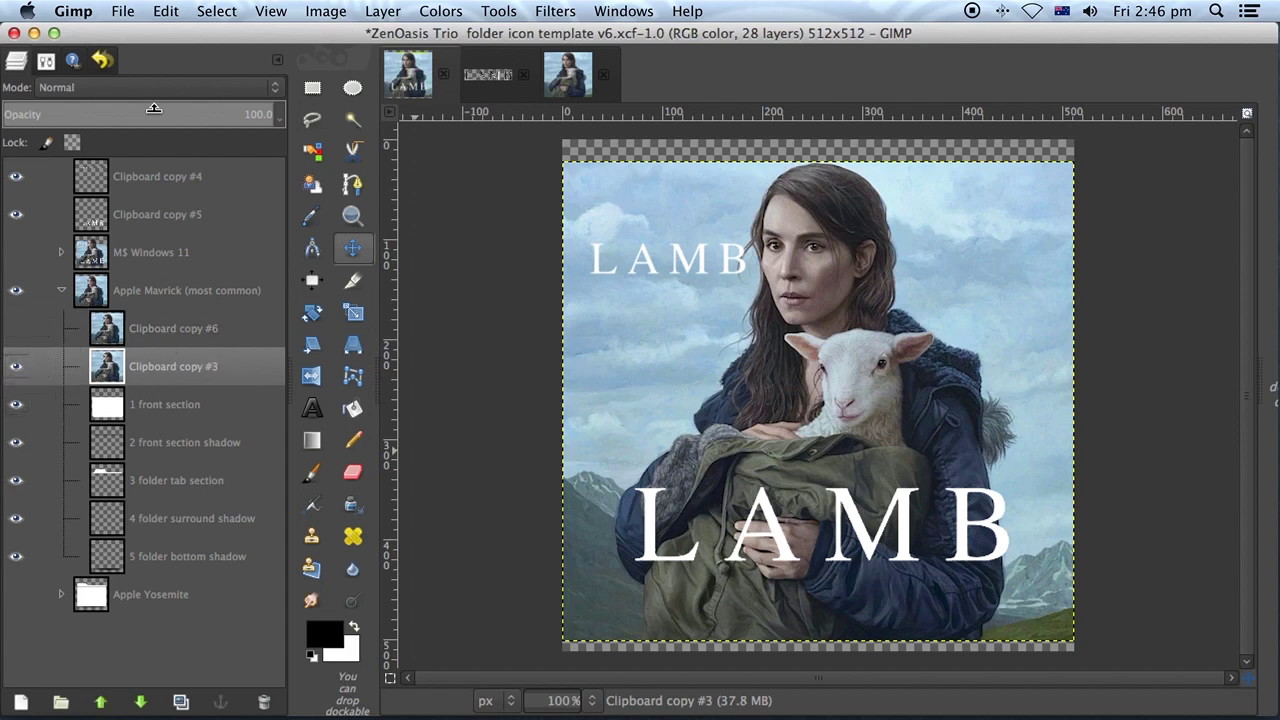
left_click(120, 90)
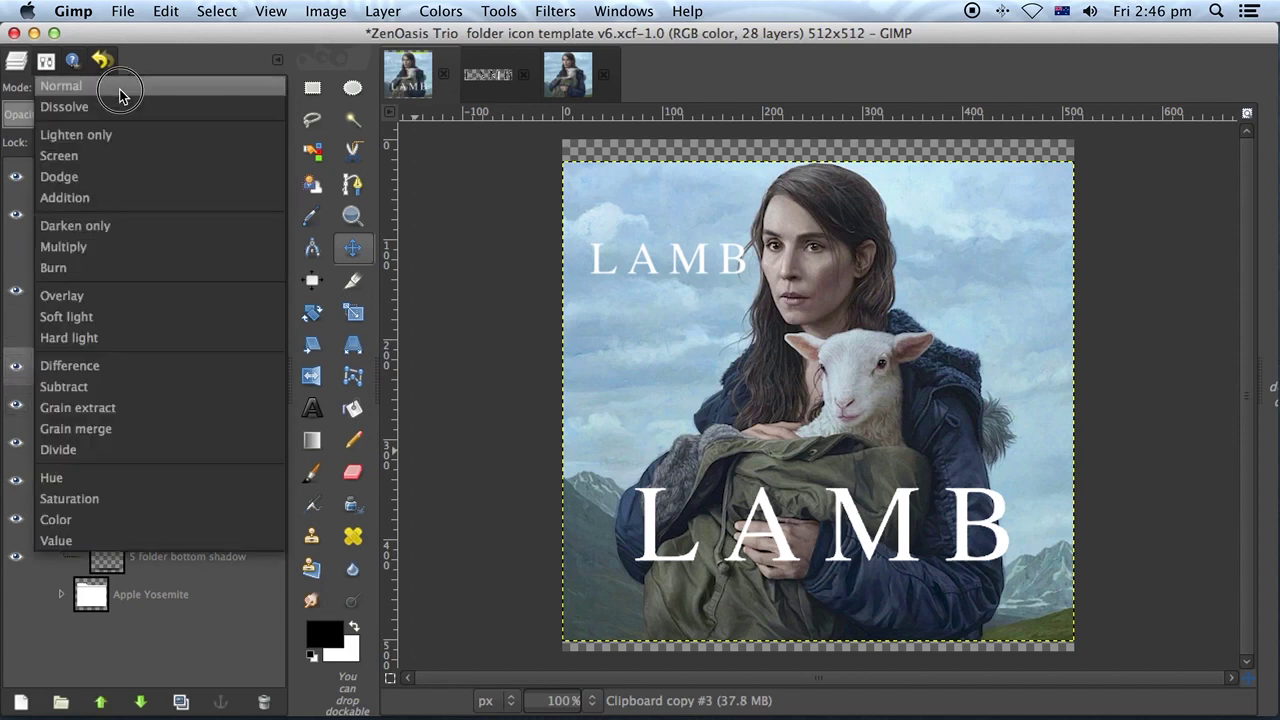
left_click(123, 226)
right_click(174, 367)
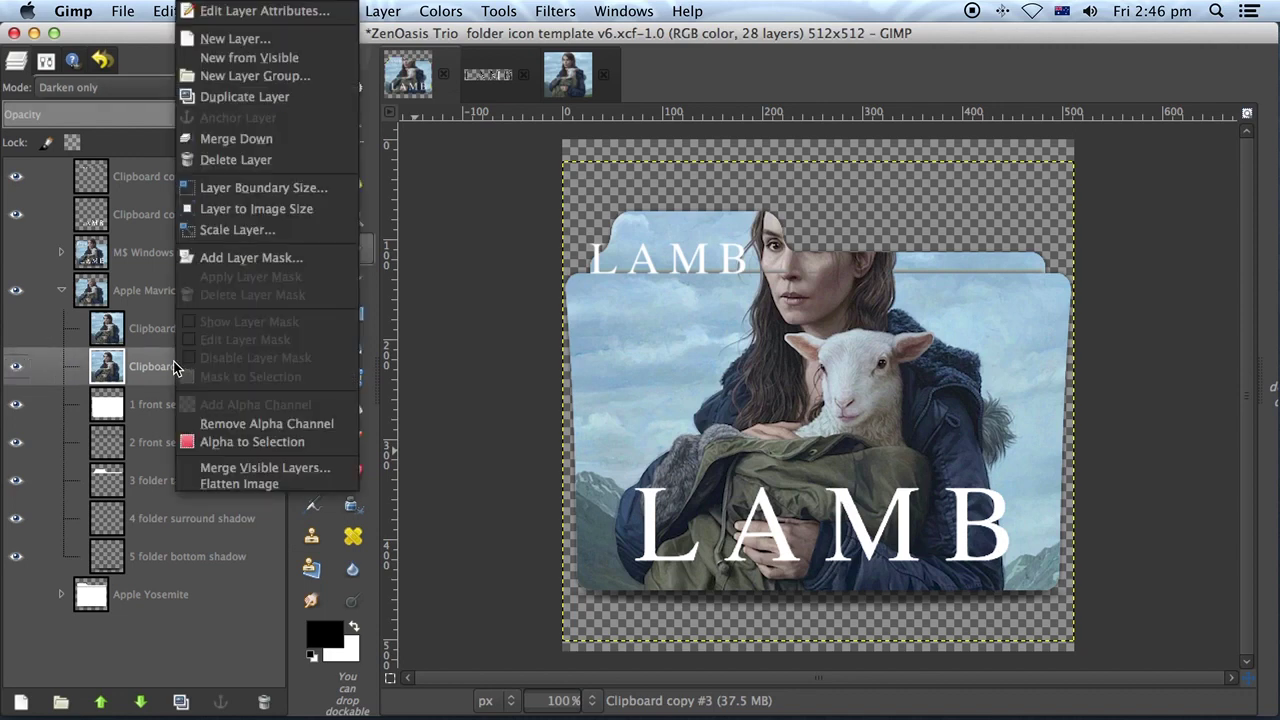
left_click(230, 140)
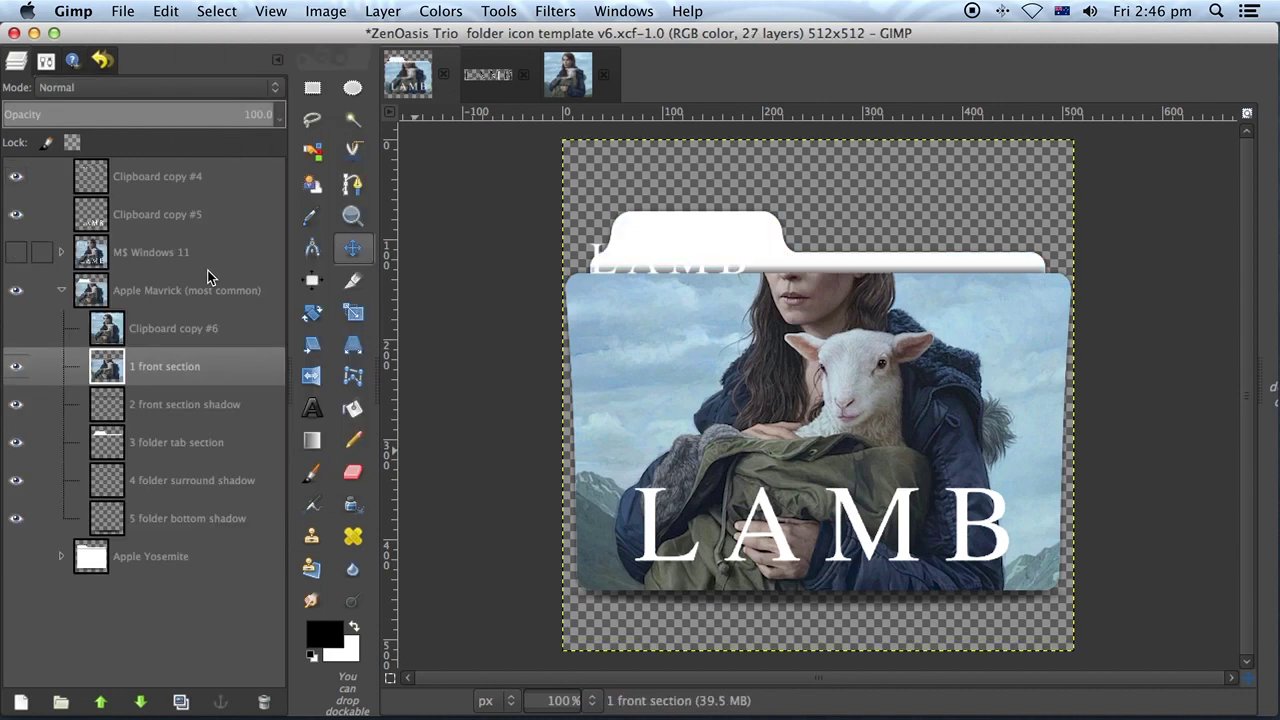
Step: Duplicate the Clipboard copy #6 poster layer, show the original, and move it directly above 3 folder tab section
left_click(160, 328)
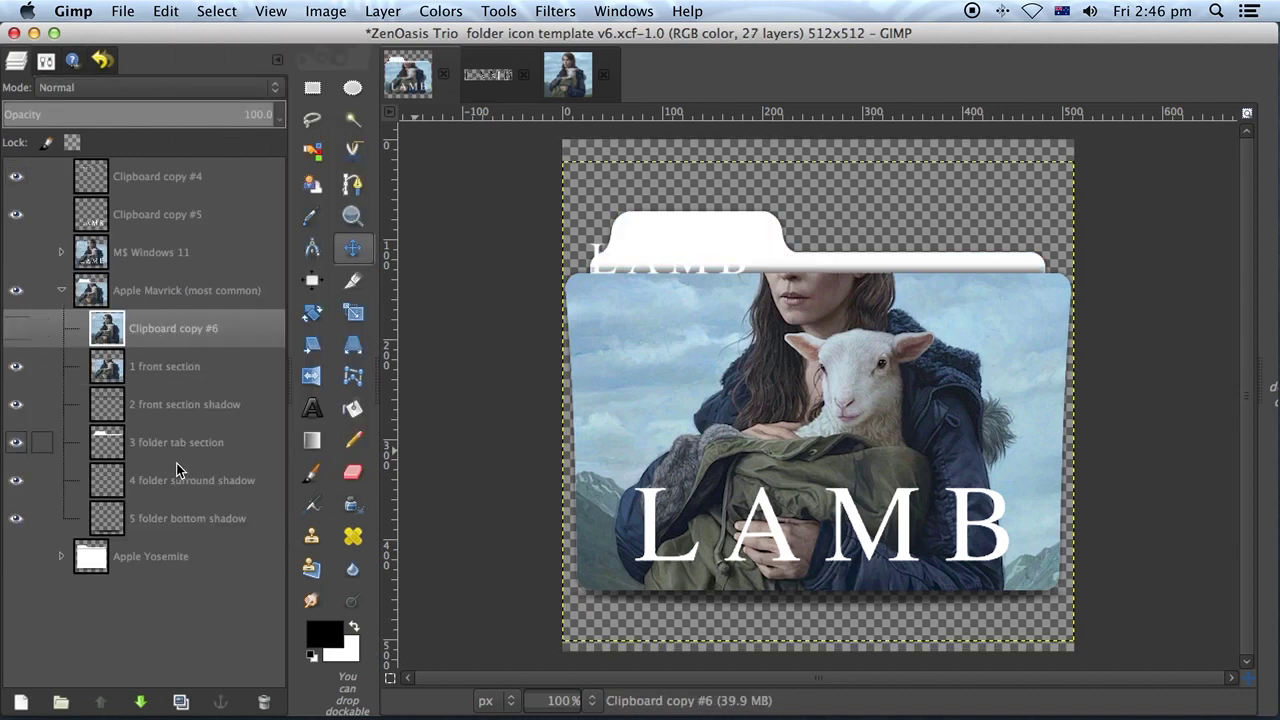
left_click(180, 703)
left_click(150, 368)
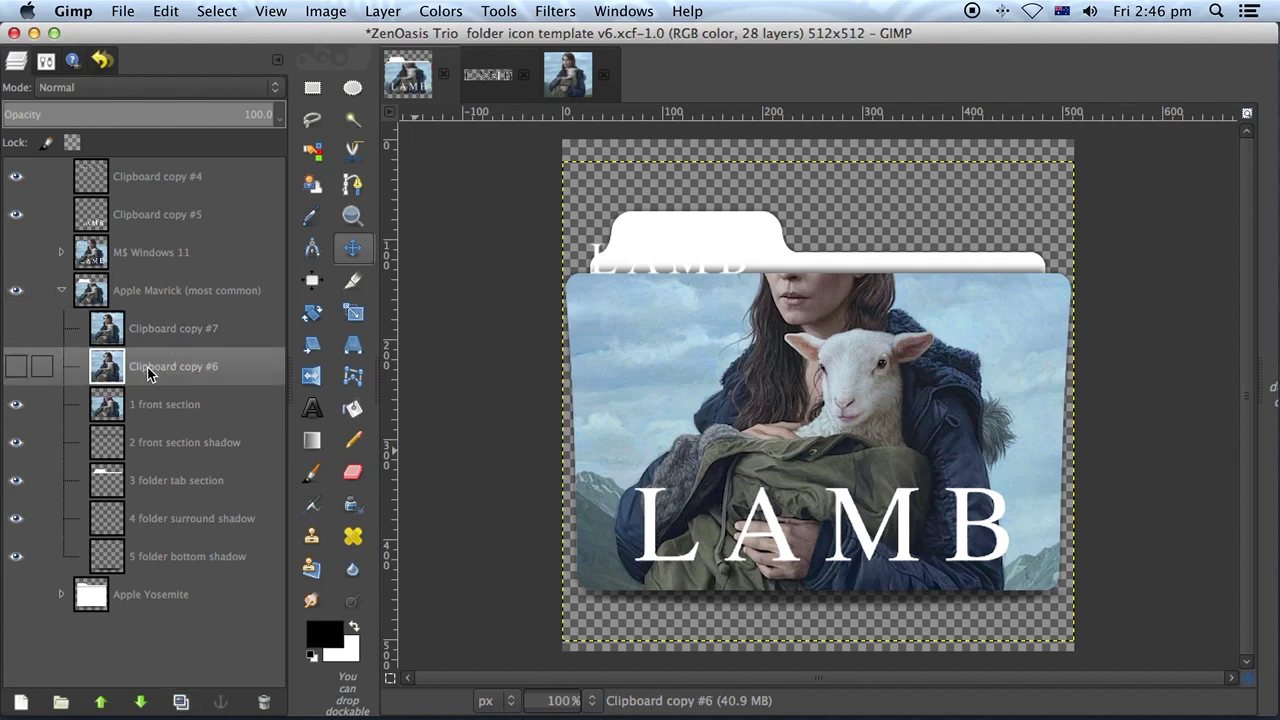
left_click(16, 366)
left_click_drag(163, 366, 155, 460)
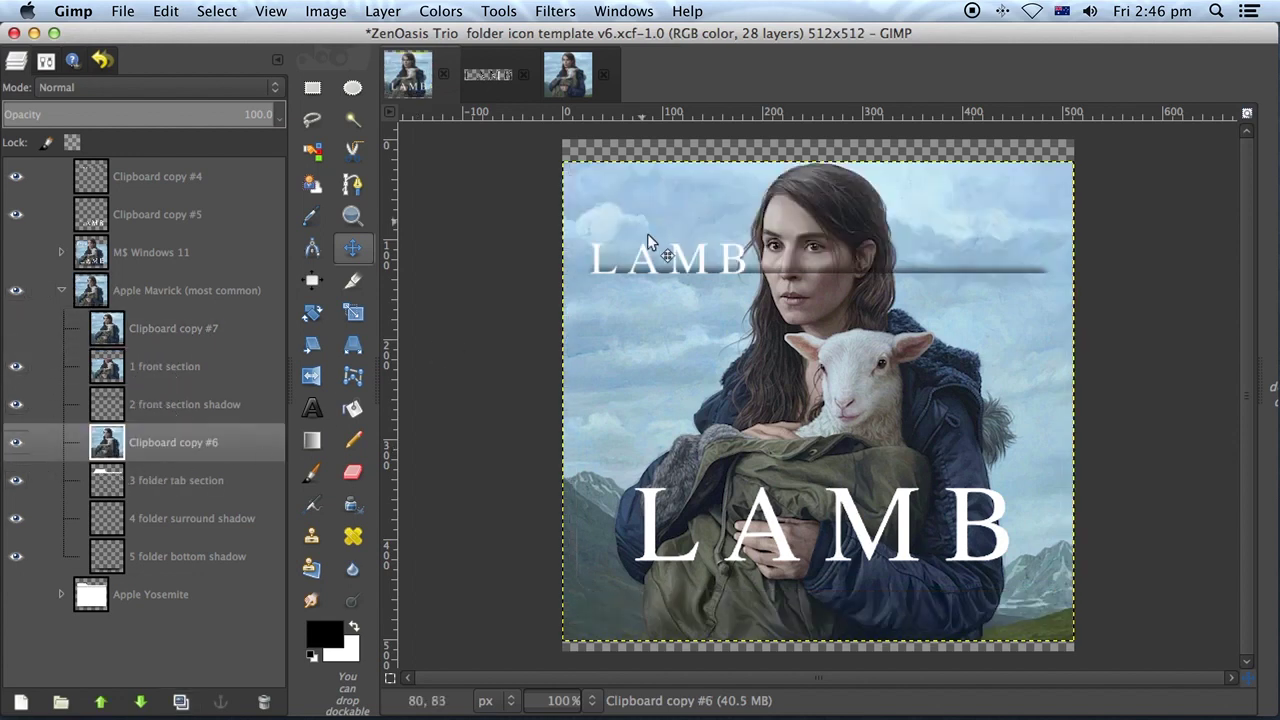
Step: Set Clipboard copy #6 to the Darken only blend mode and merge it down into 3 folder tab section
left_click(112, 87)
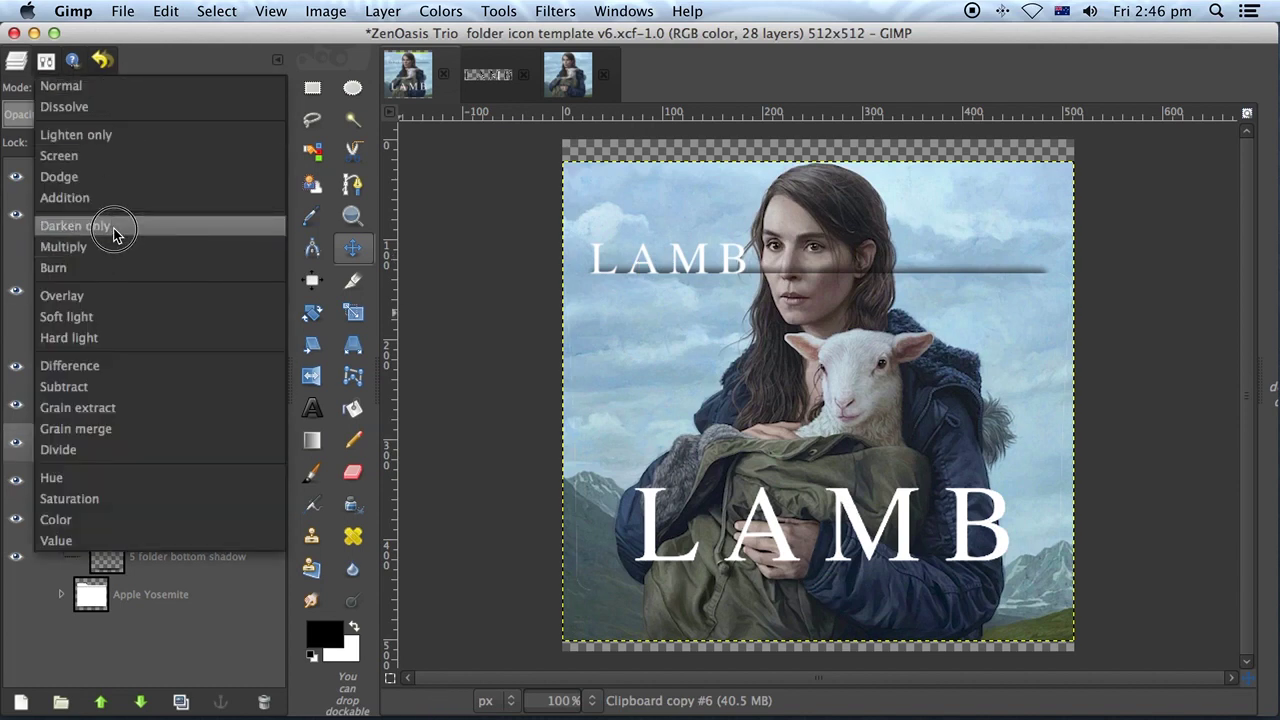
left_click(112, 229)
right_click(168, 449)
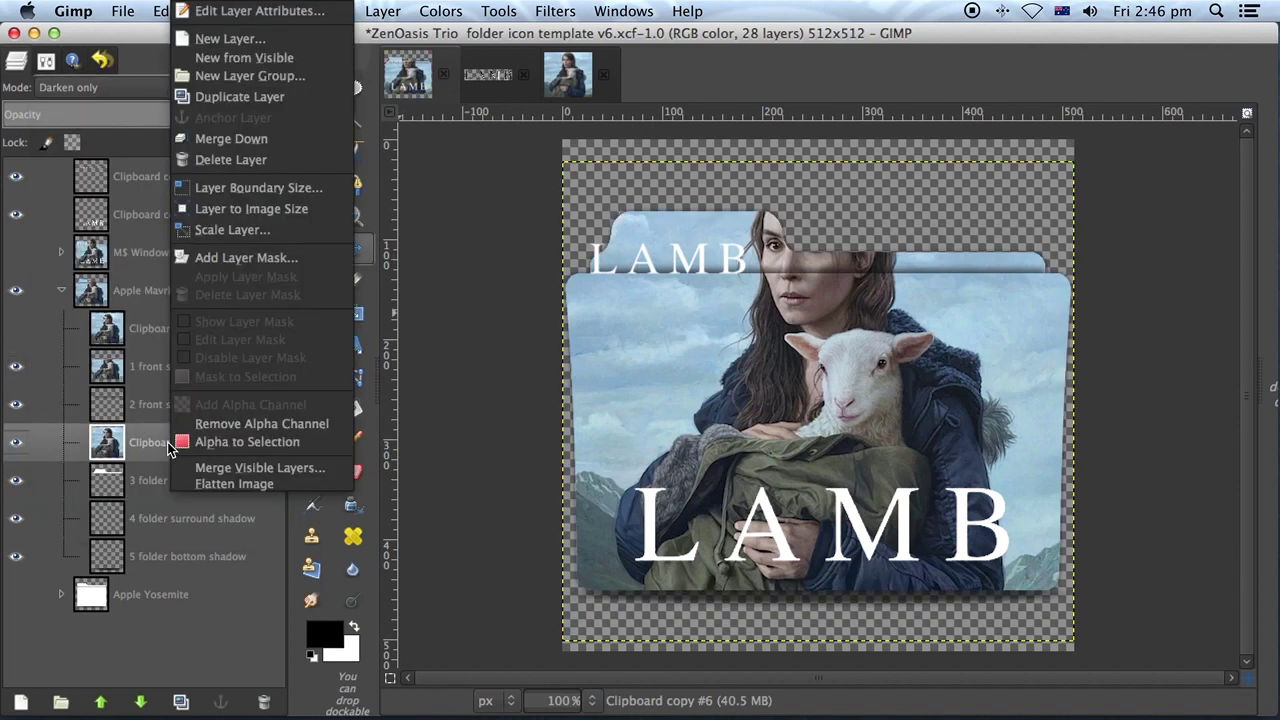
left_click(263, 132)
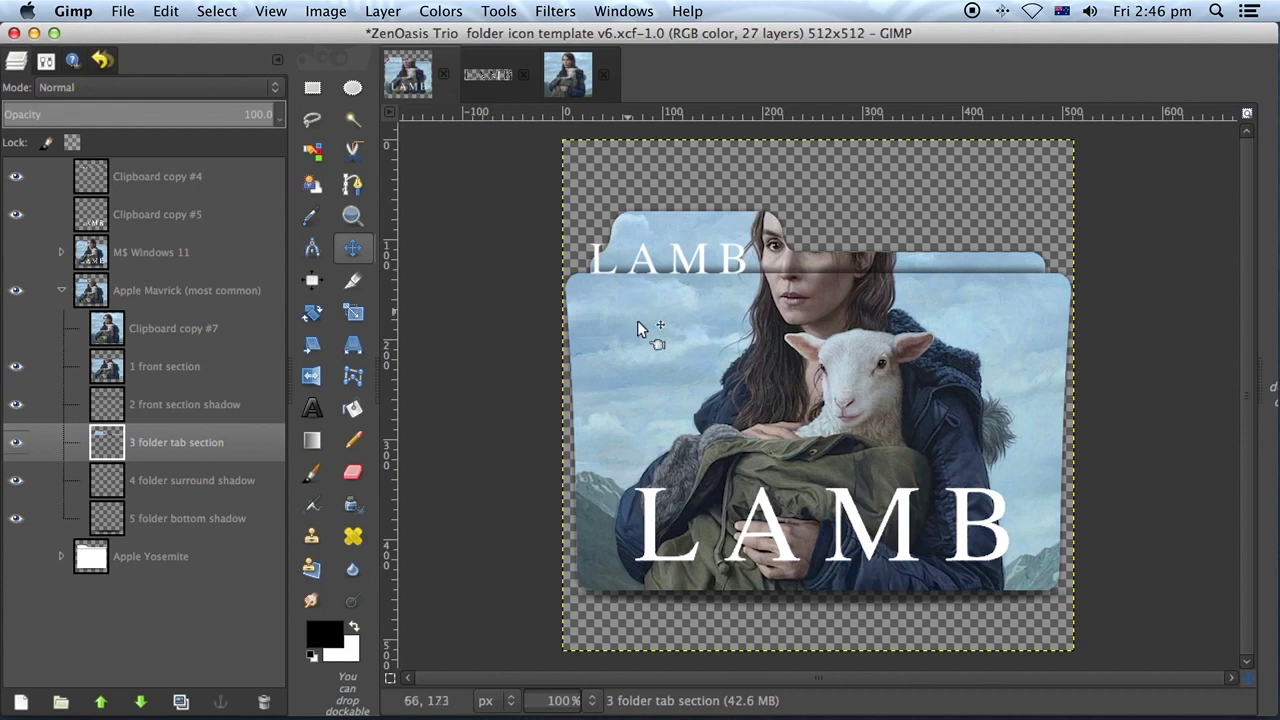
Step: Move the small LAMB logo on Clipboard copy #4 slightly up and to the right onto the folder tab
left_click(140, 176)
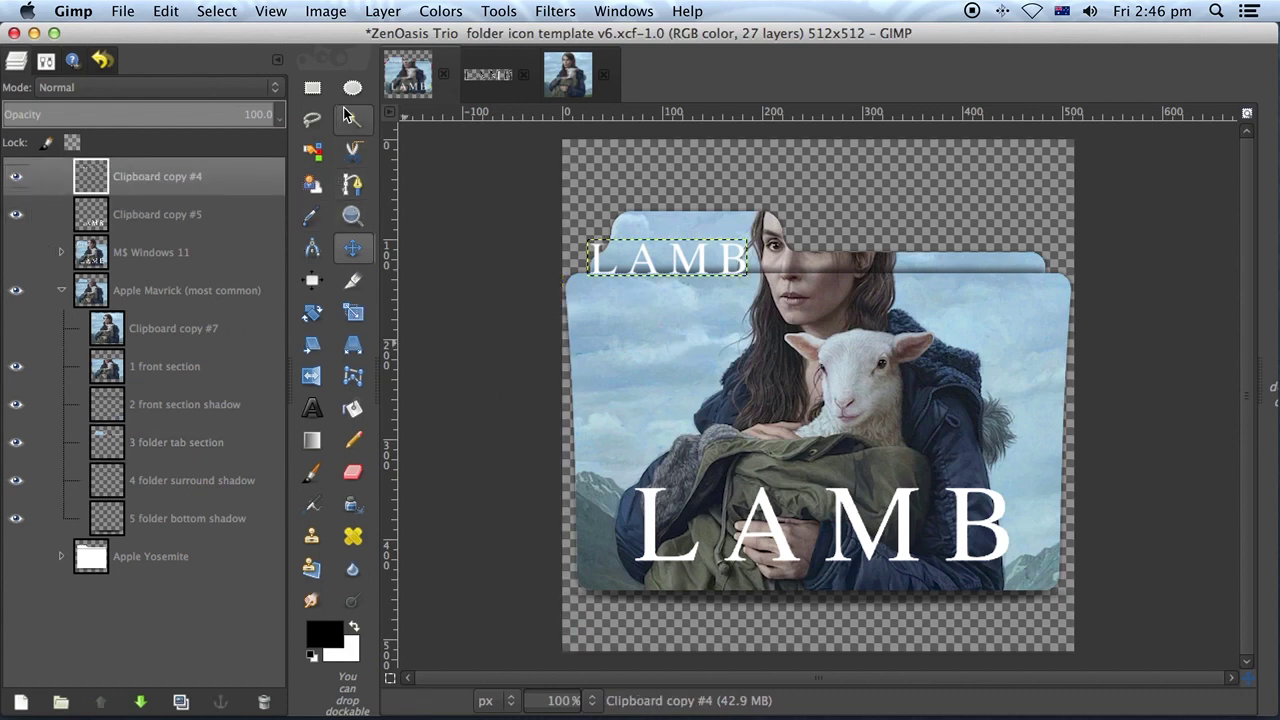
left_click(352, 248)
left_click_drag(682, 256, 707, 240)
Step: Move the logo layers Clipboard copy #4 and Clipboard copy #5 into the Apple Mavrick group, directly above 1 front section
left_click(152, 213)
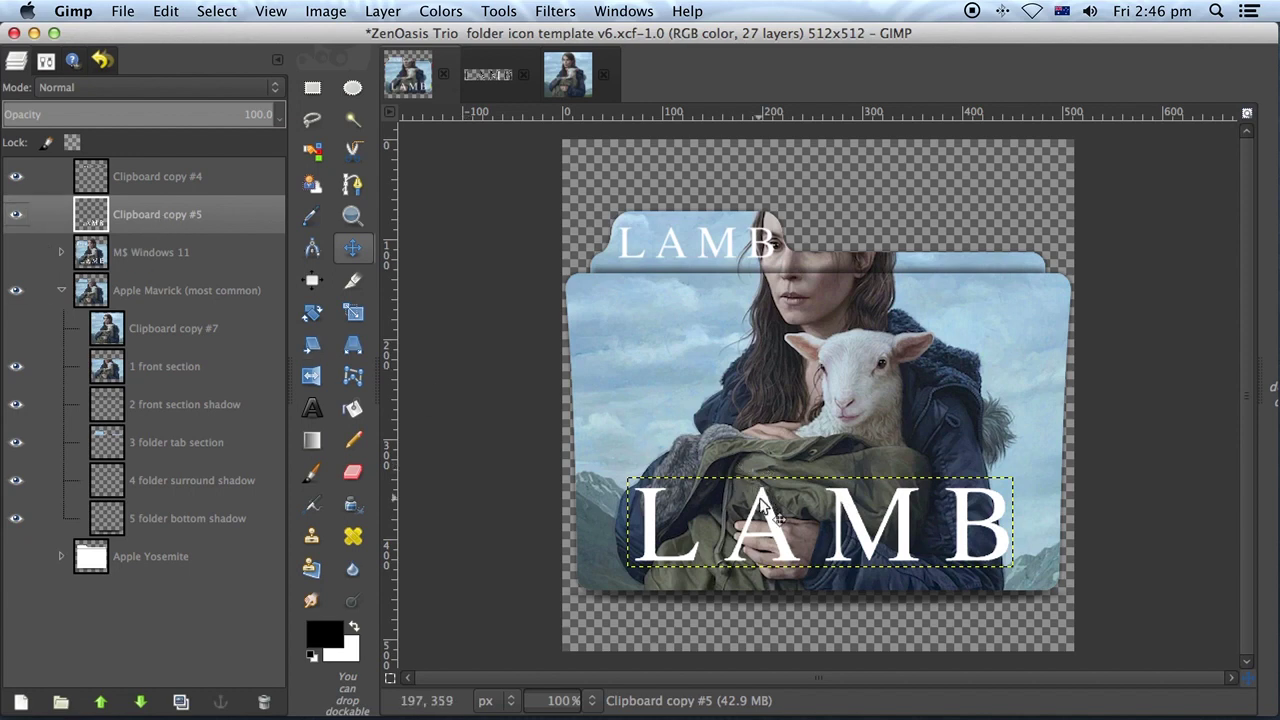
left_click(148, 178)
left_click_drag(148, 178, 160, 350)
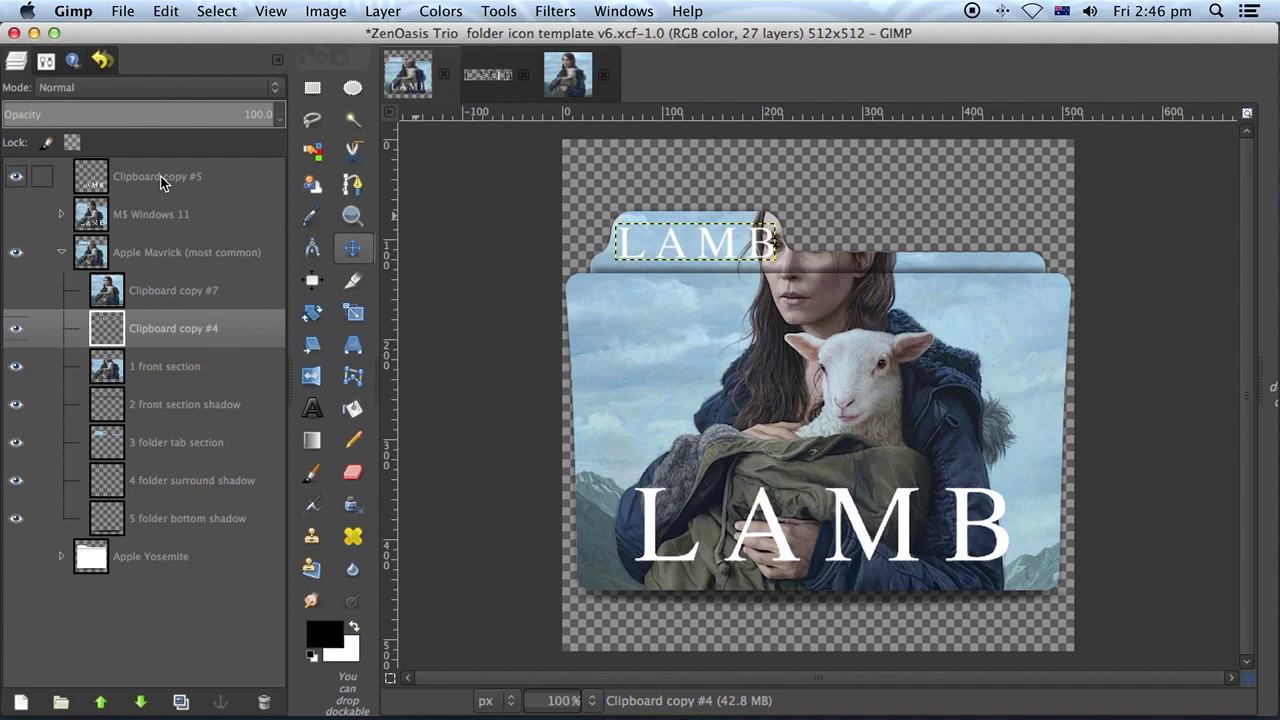
left_click_drag(158, 177, 157, 322)
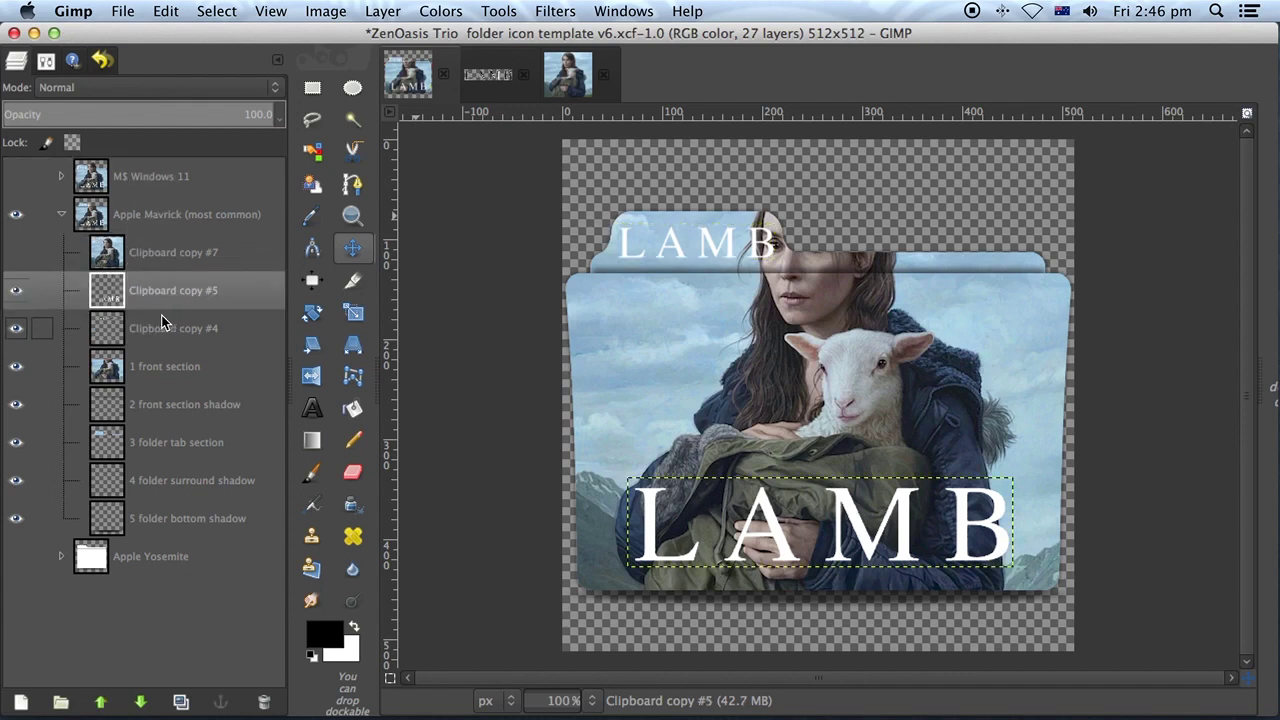
left_click(173, 329)
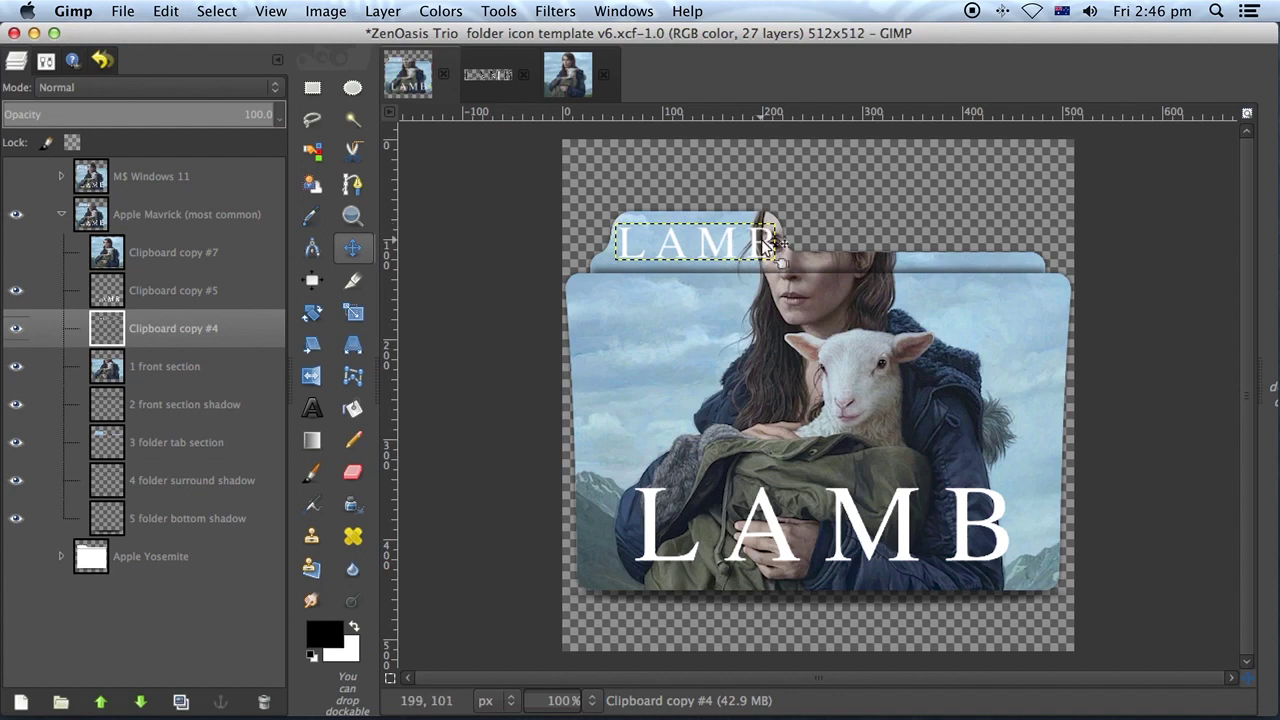
Step: Switch visibility from Apple Mavrick to M$ Windows 11, duplicate its head cutout layer Clipboard copy, and move the duplicate above the group
left_click(15, 215)
left_click(15, 178)
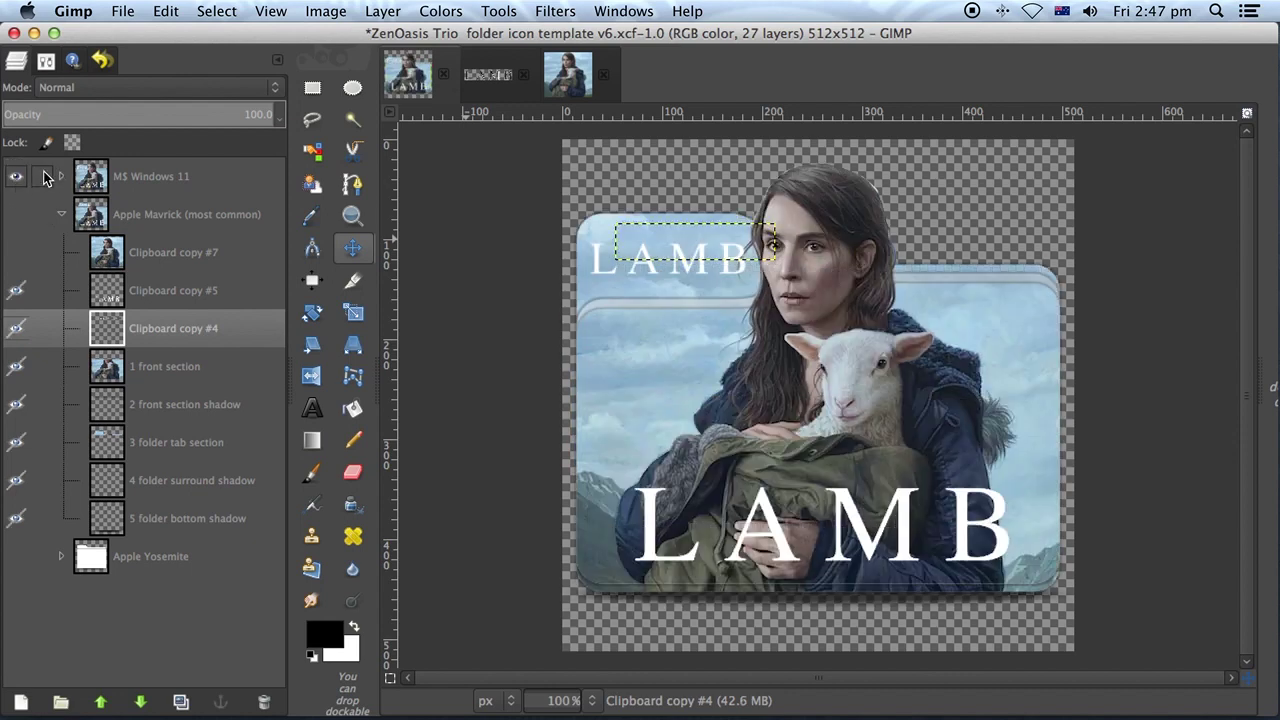
left_click(62, 178)
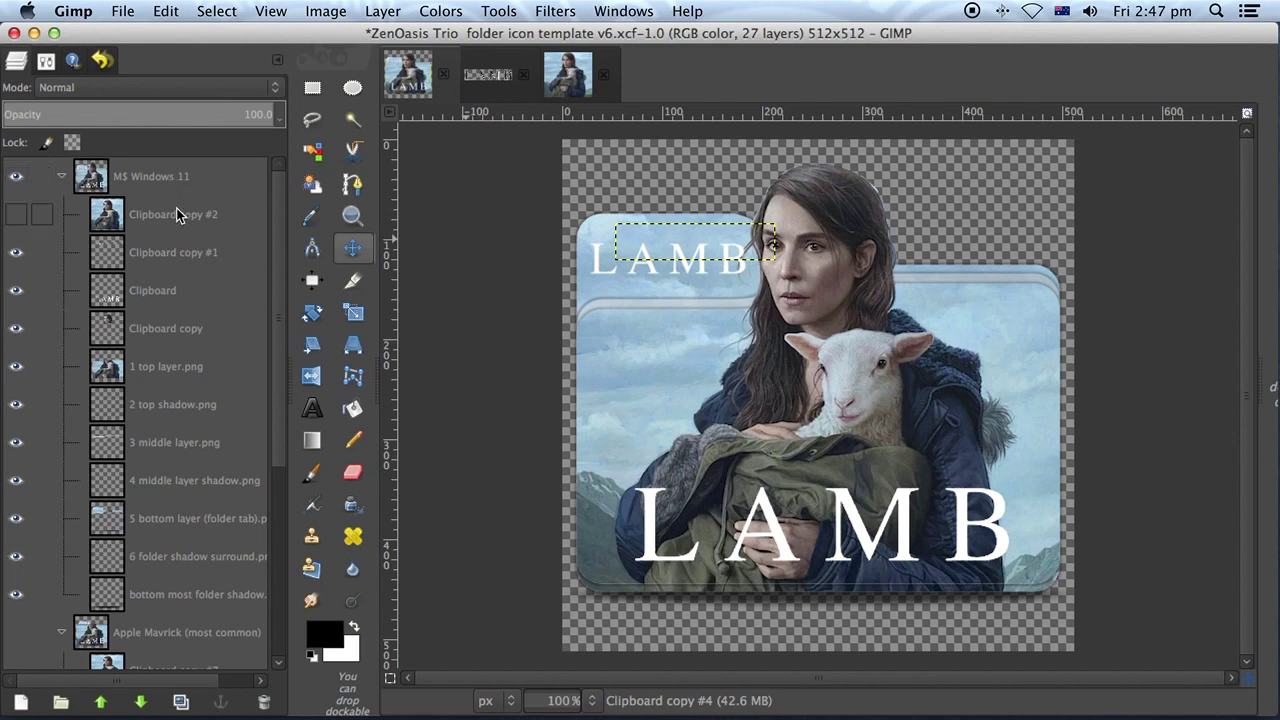
left_click(165, 330)
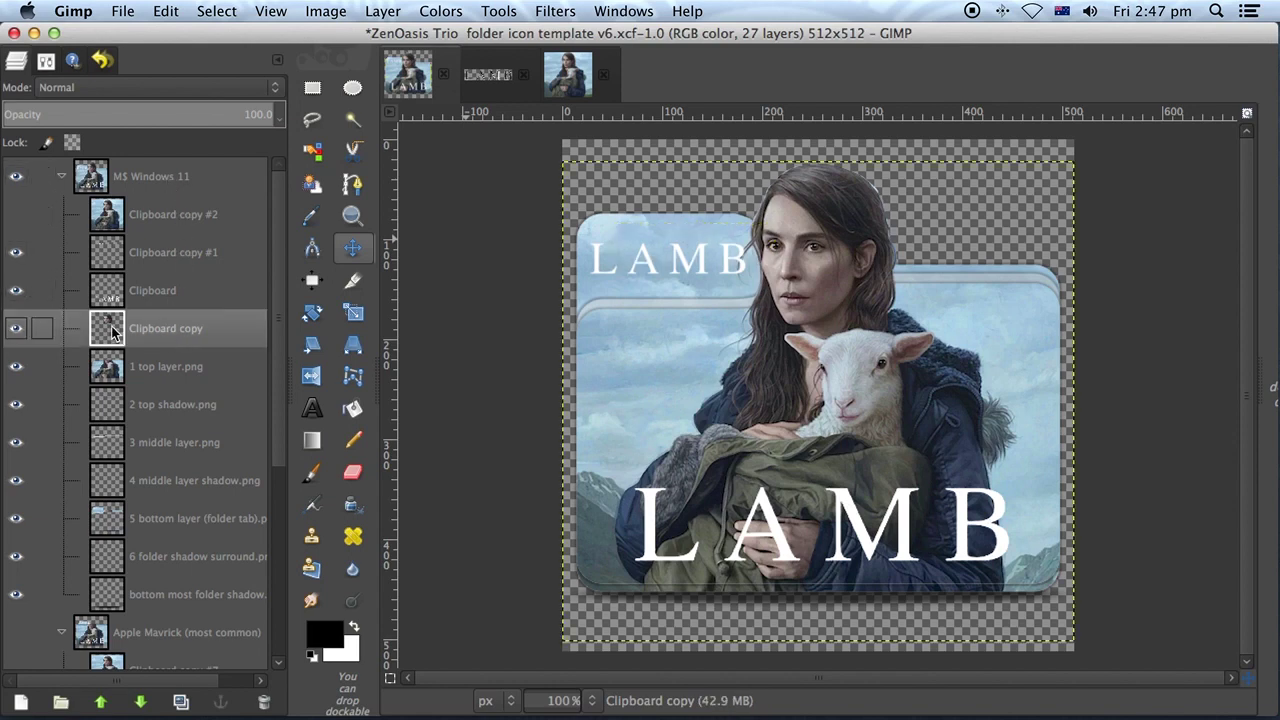
left_click(185, 705)
left_click_drag(153, 325, 168, 172)
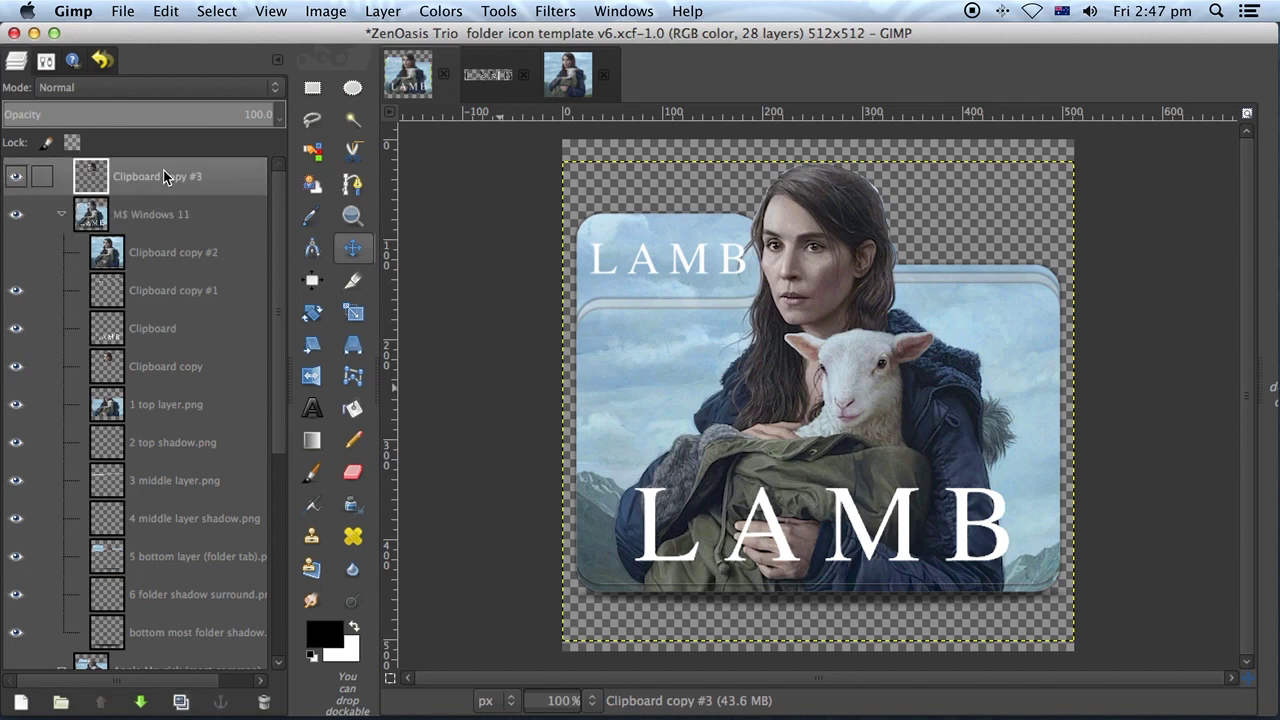
Step: Hide and collapse M$ Windows 11, show Apple Mavrick, and move the head cutout Clipboard copy #3 into it above Clipboard copy #5
left_click(15, 214)
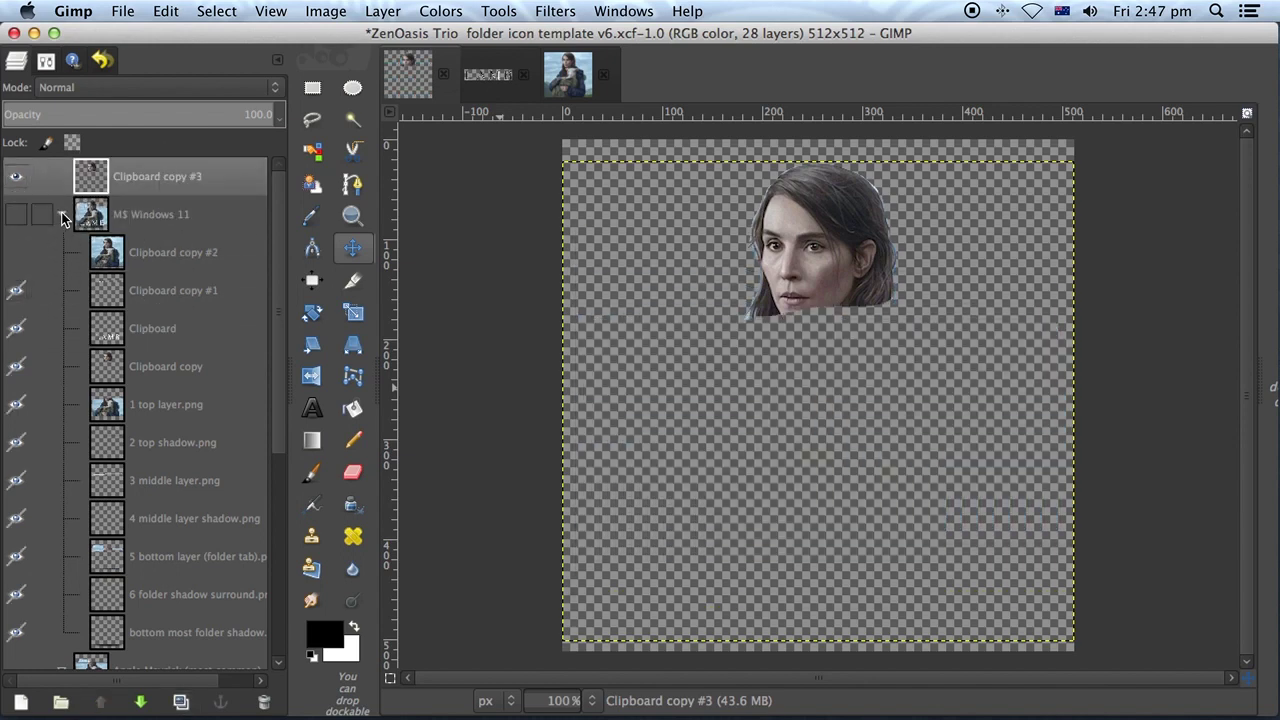
left_click(61, 214)
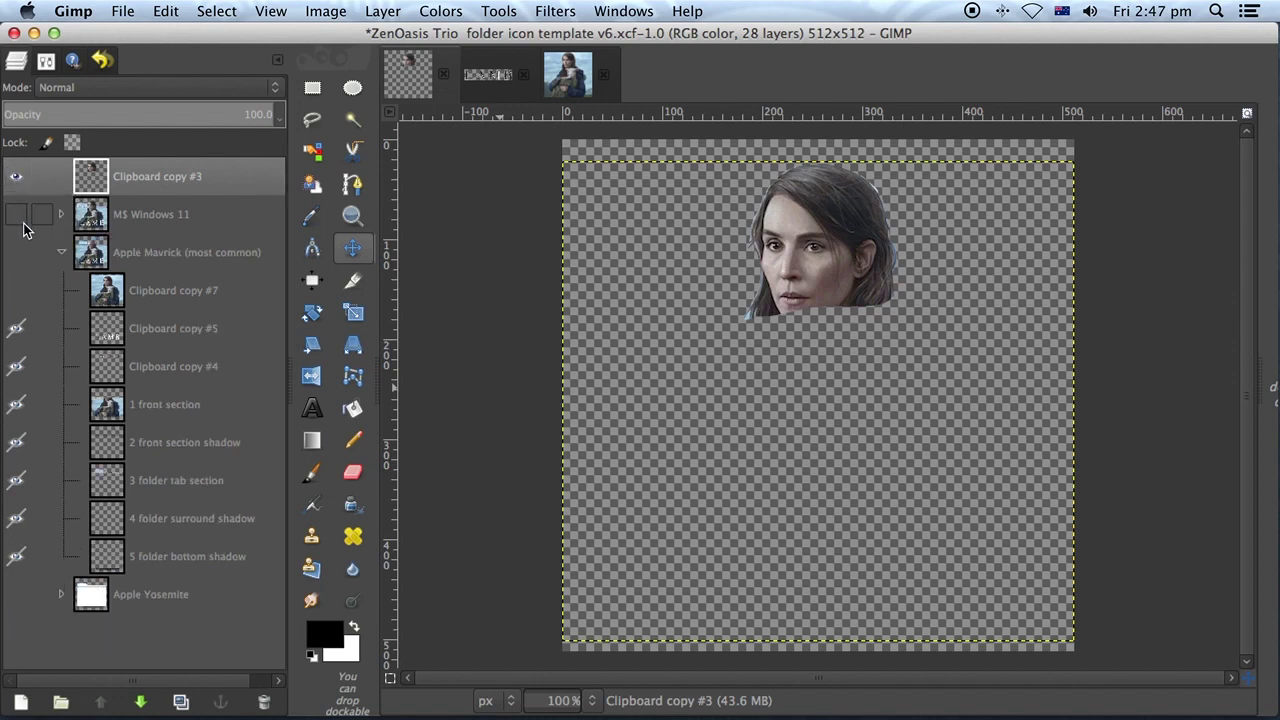
left_click(16, 255)
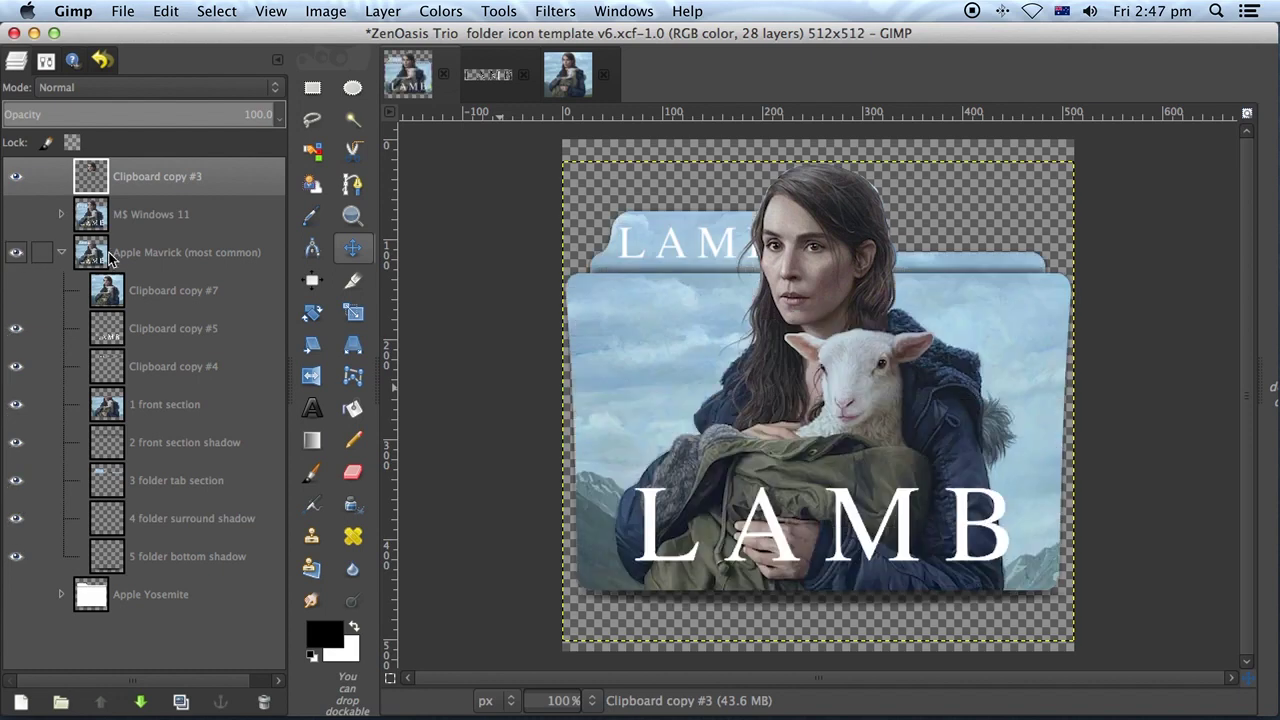
left_click(138, 258)
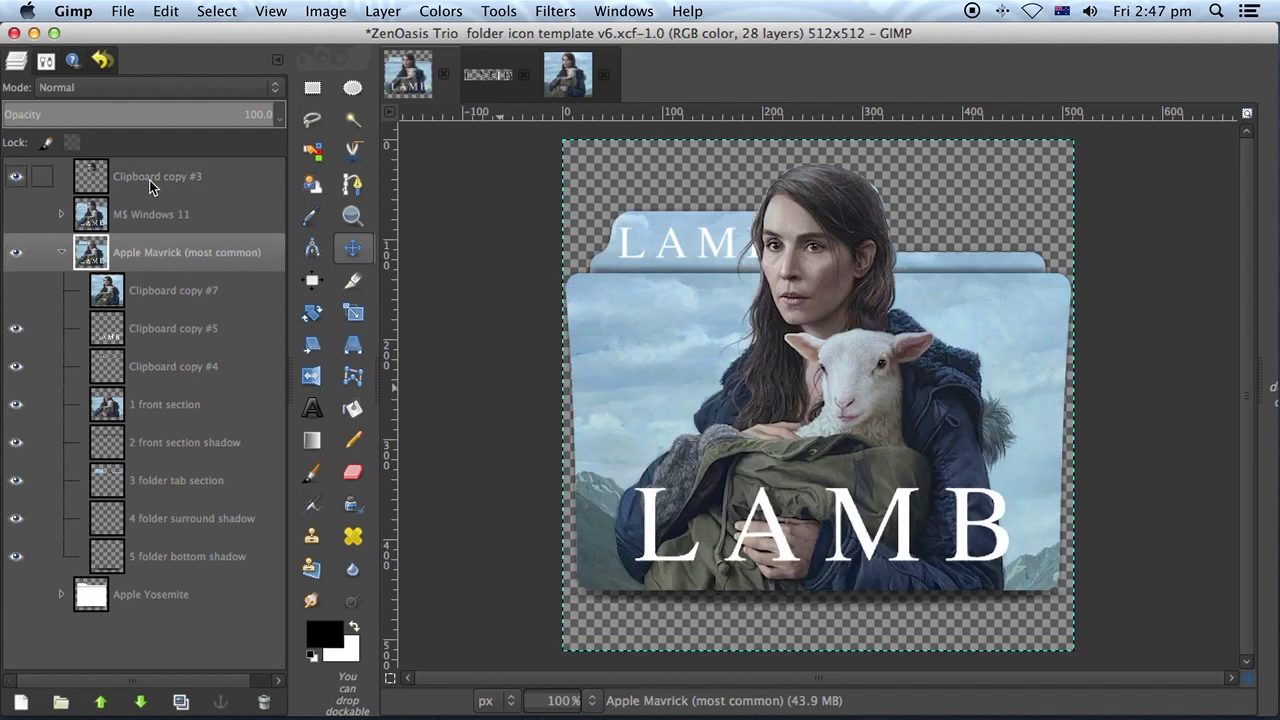
left_click_drag(150, 176, 169, 316)
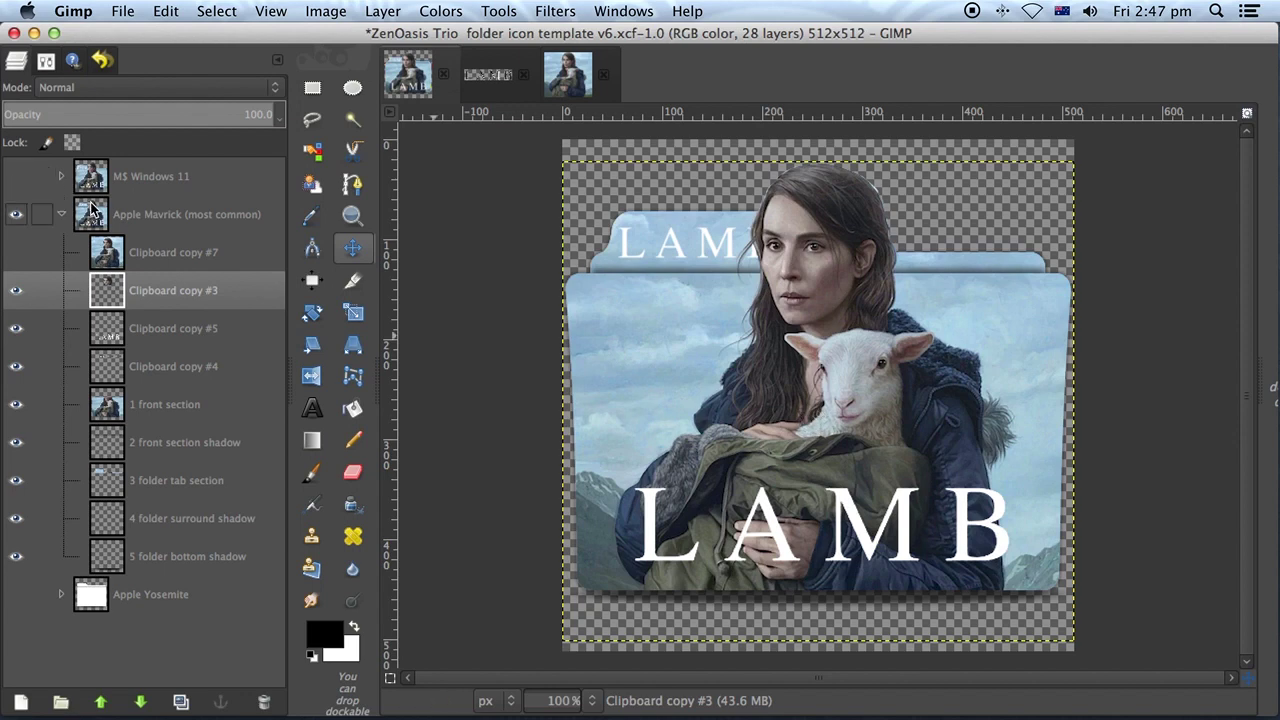
Step: Select the Apple Mavrick (most common) group and export the visible icon to folder 1.png
left_click(139, 212)
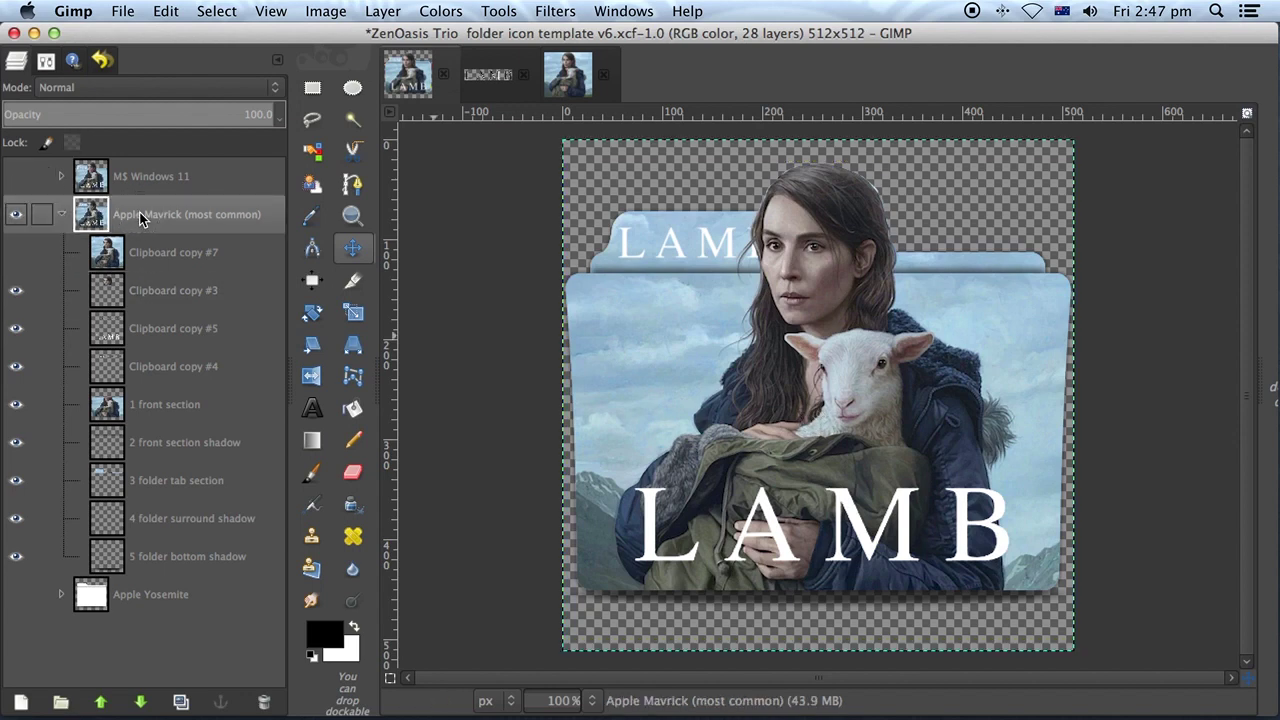
left_click(120, 11)
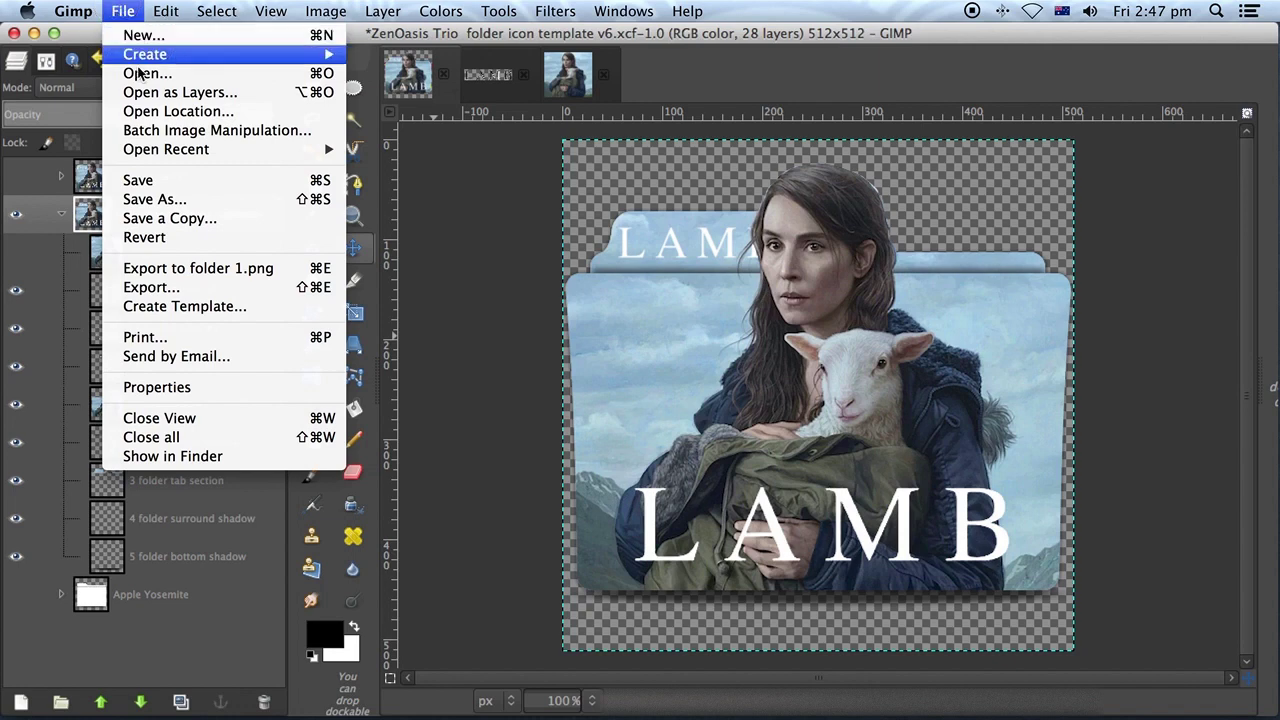
left_click(160, 268)
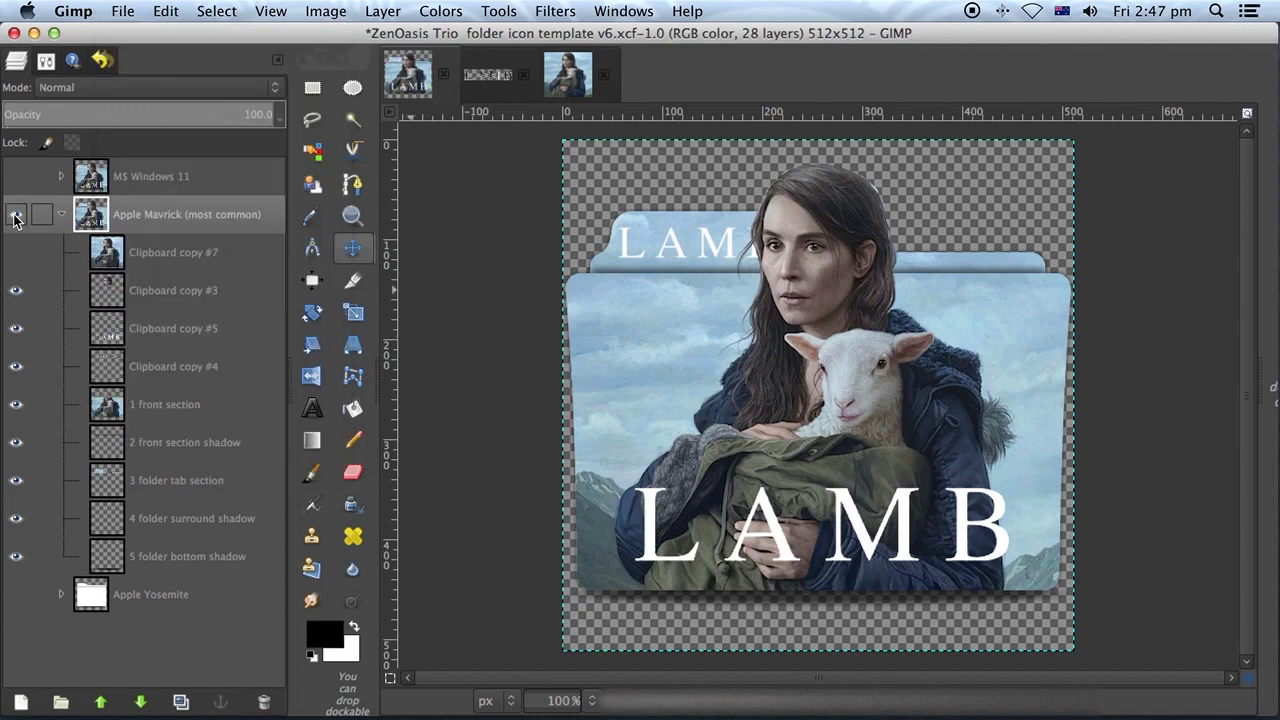
Step: Collapse and hide the Apple Mavrick group, then show and expand the M$ Windows 11 group
left_click(61, 214)
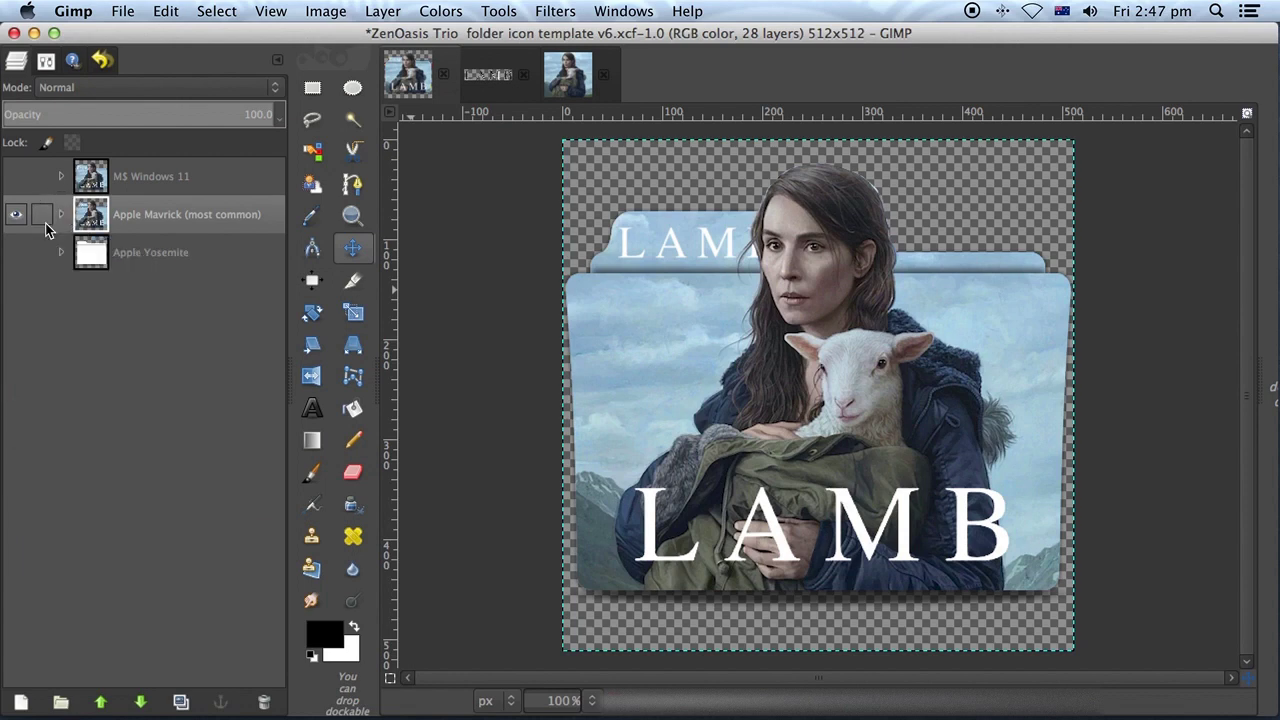
left_click(135, 262)
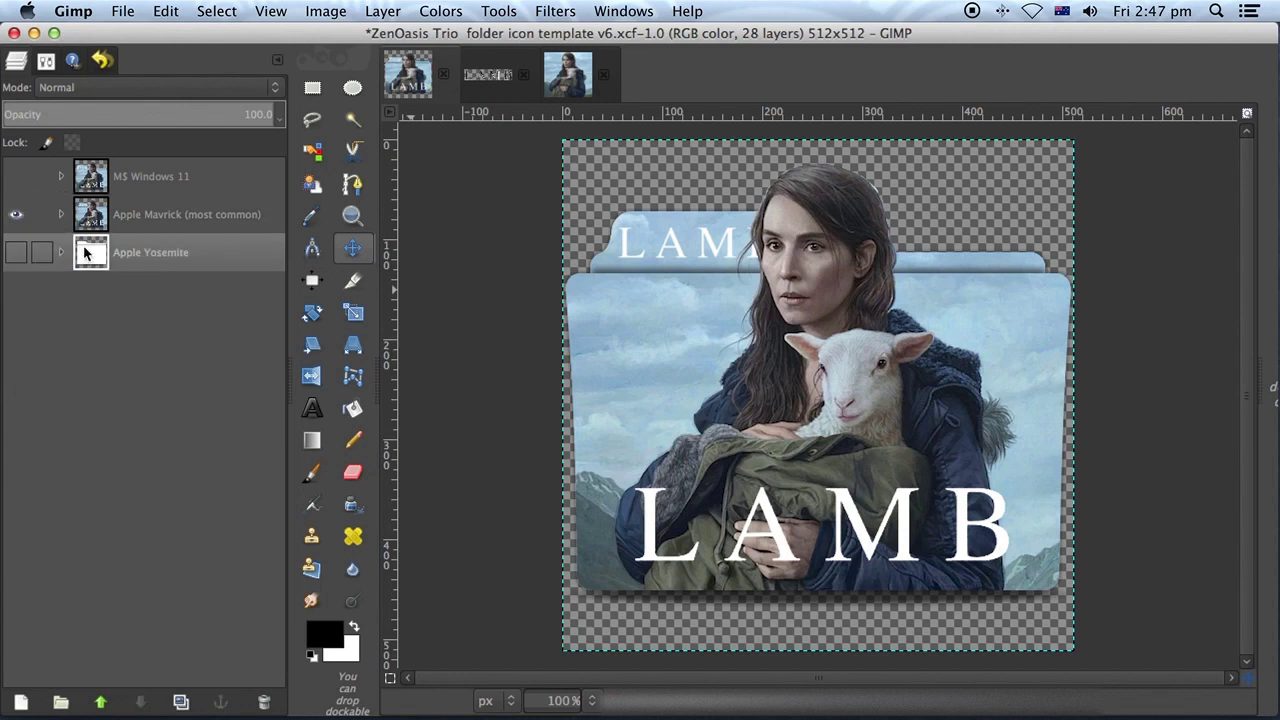
left_click(15, 214)
left_click(113, 178)
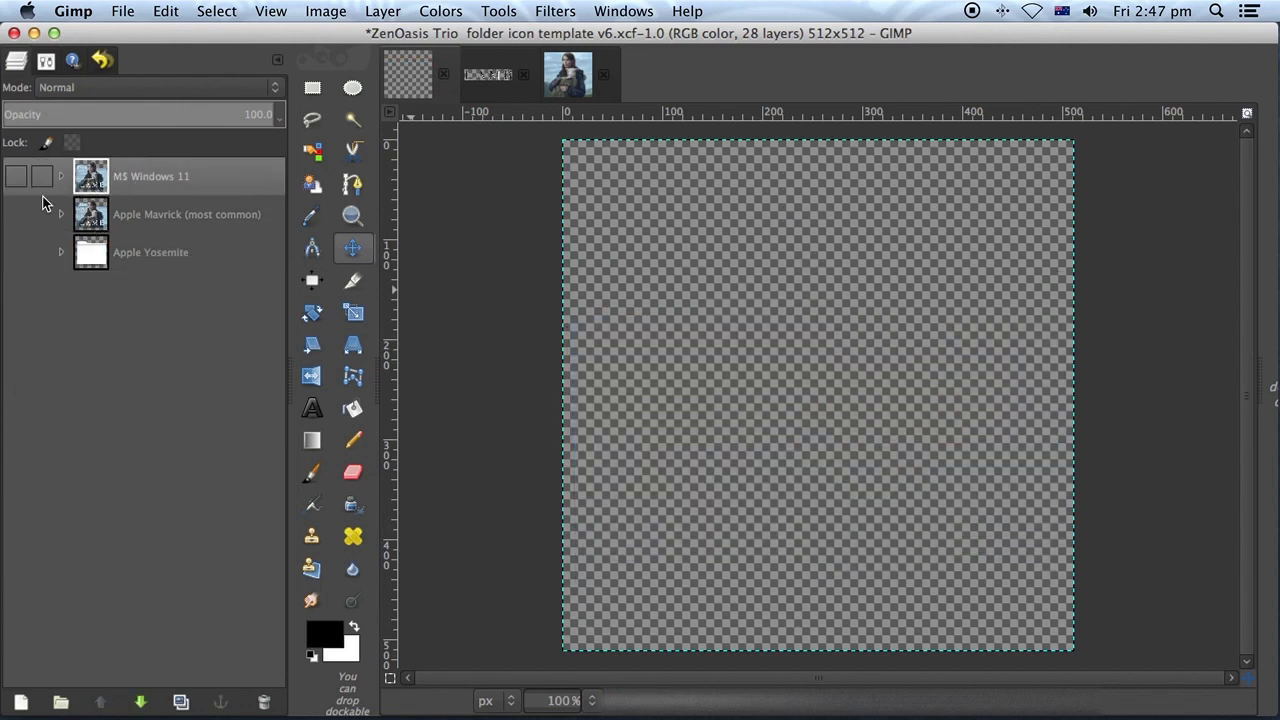
left_click(15, 176)
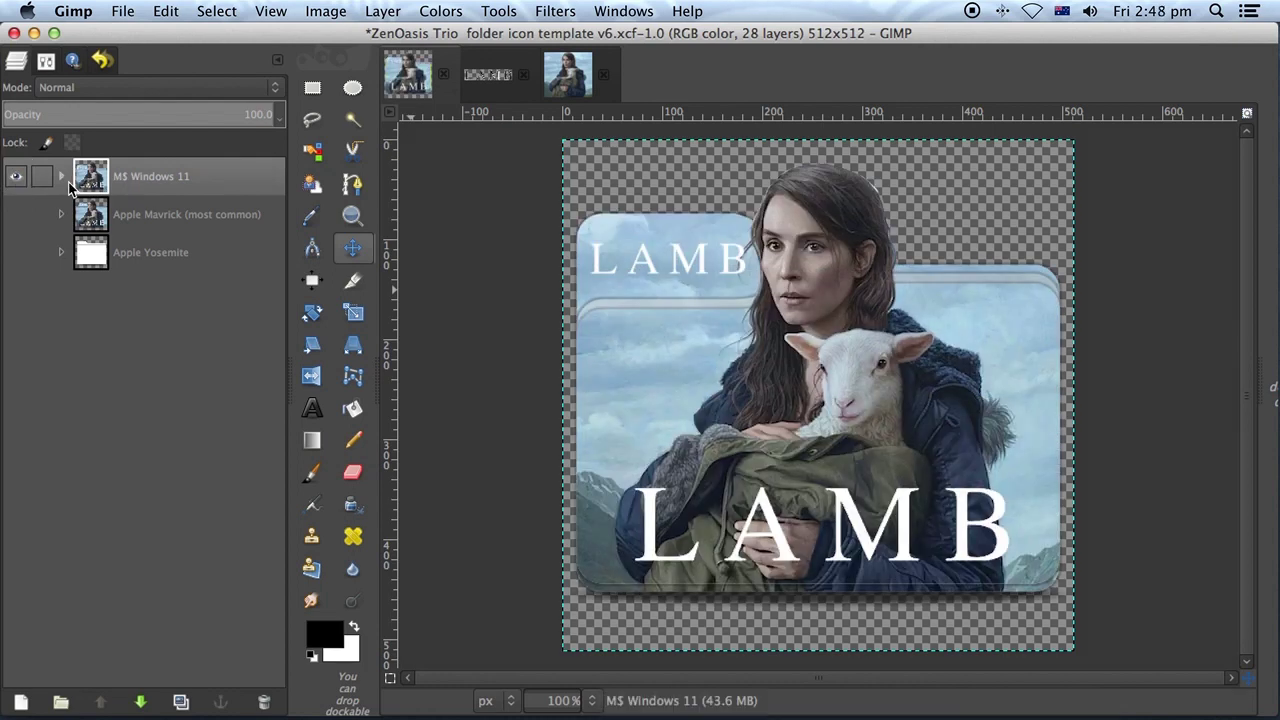
left_click(62, 180)
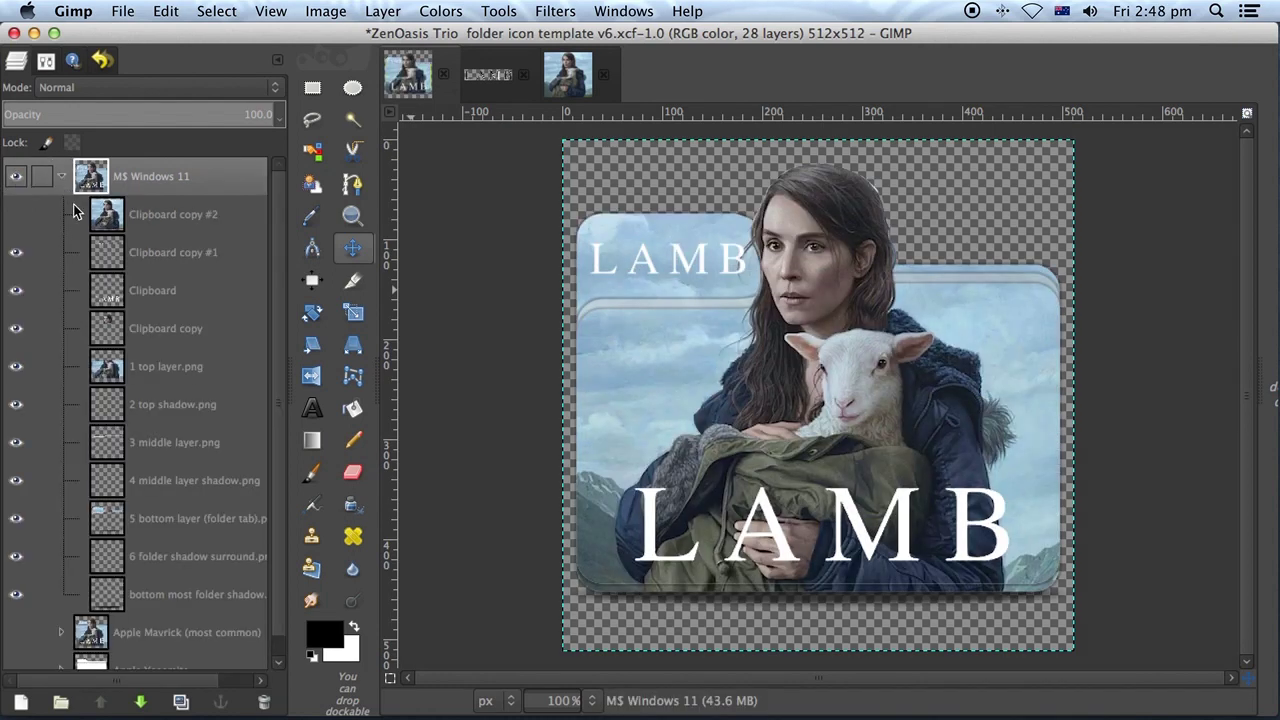
Step: Duplicate the small LAMB logo layer Clipboard copy #1 and move the duplicate out above the M$ Windows 11 group
left_click(147, 257)
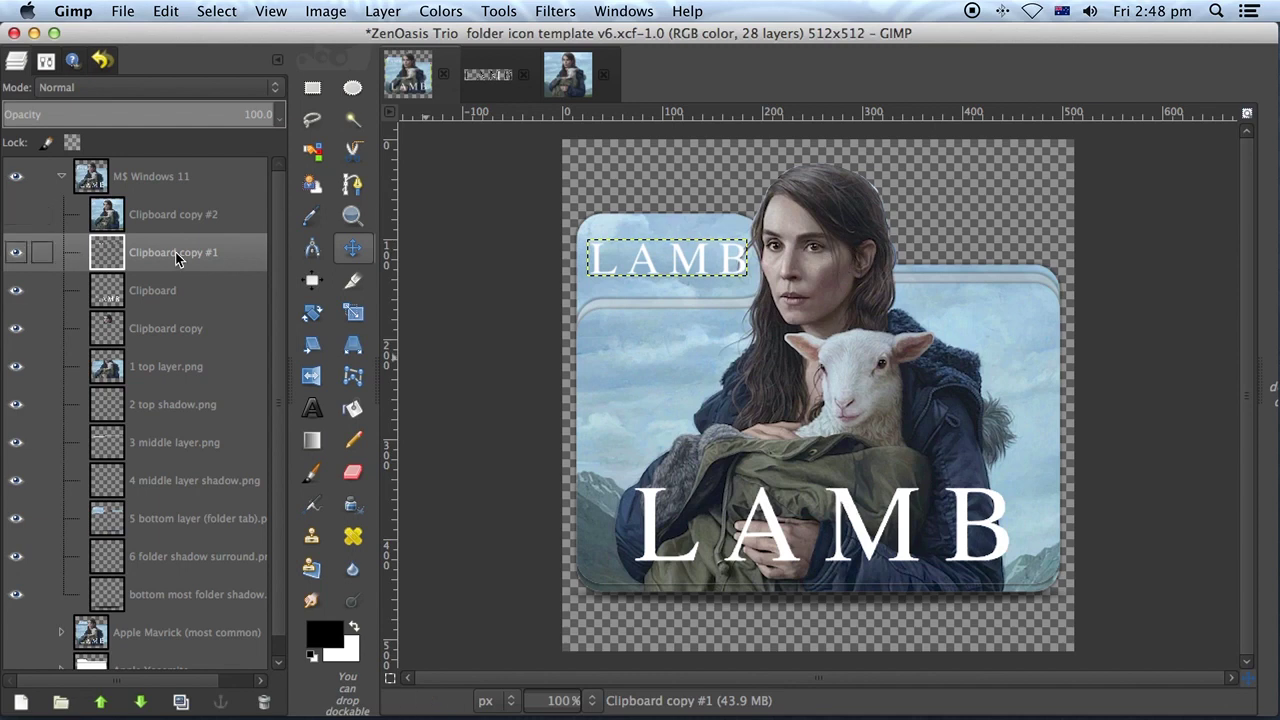
left_click(181, 702)
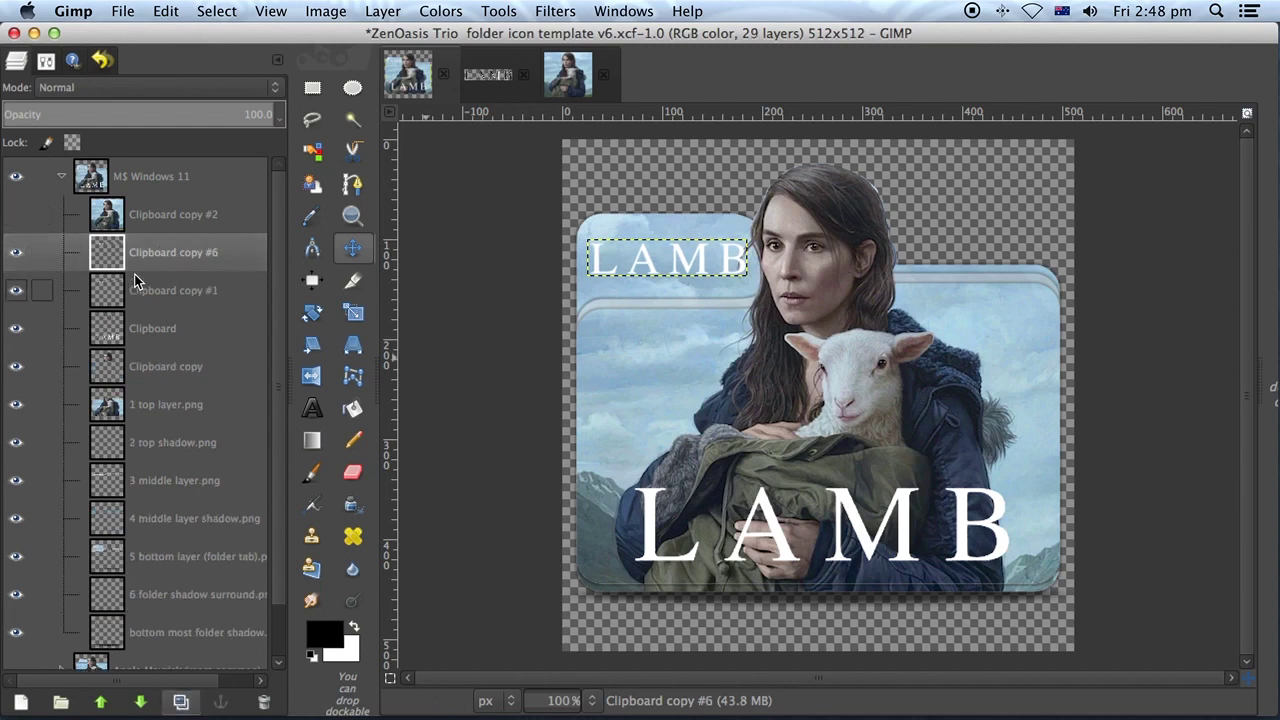
left_click_drag(143, 257, 170, 170)
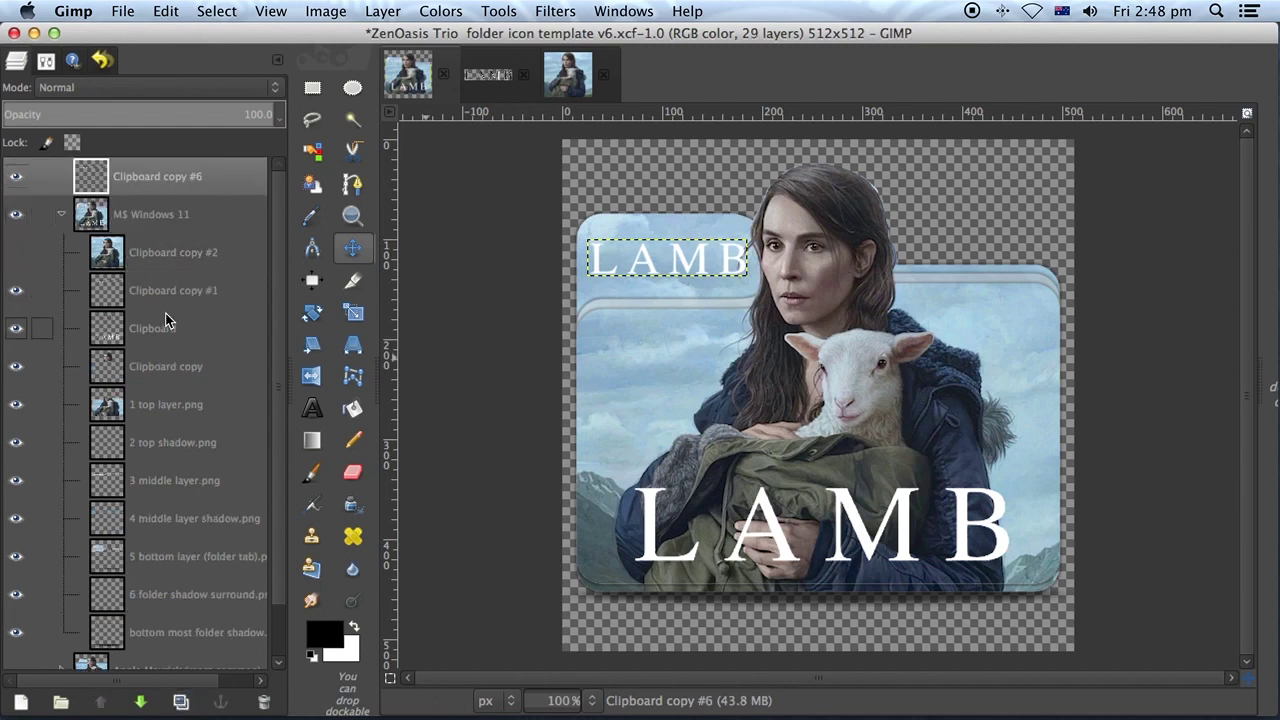
Step: Duplicate the large LAMB logo and head cutout layers of M$ Windows 11 and move both duplicates out above the group
left_click(165, 330)
left_click(181, 702)
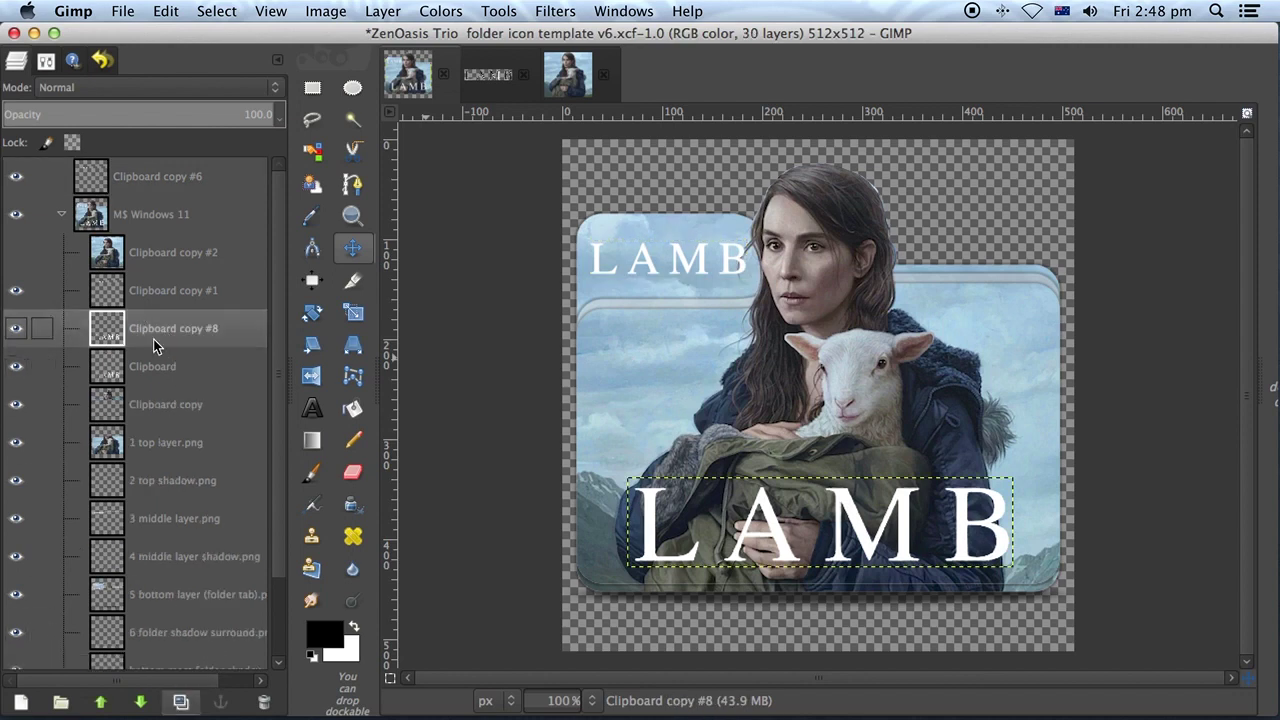
left_click_drag(155, 345, 178, 168)
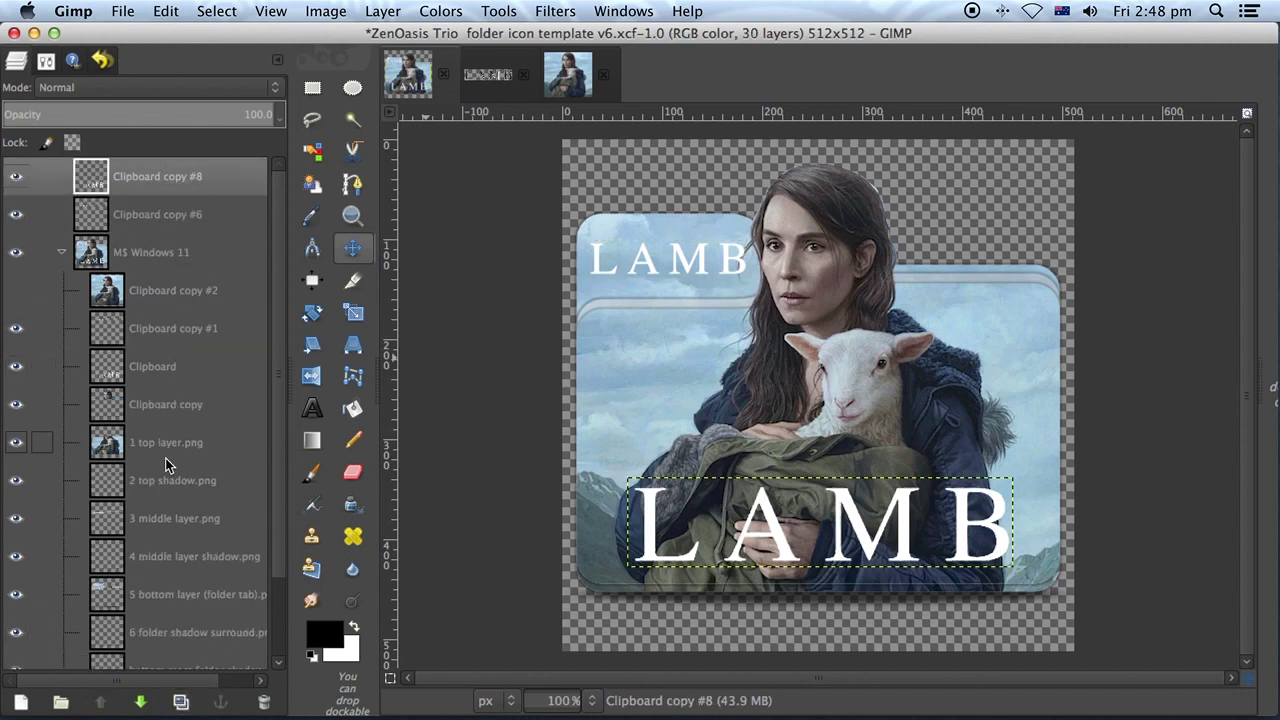
left_click(158, 416)
left_click(181, 702)
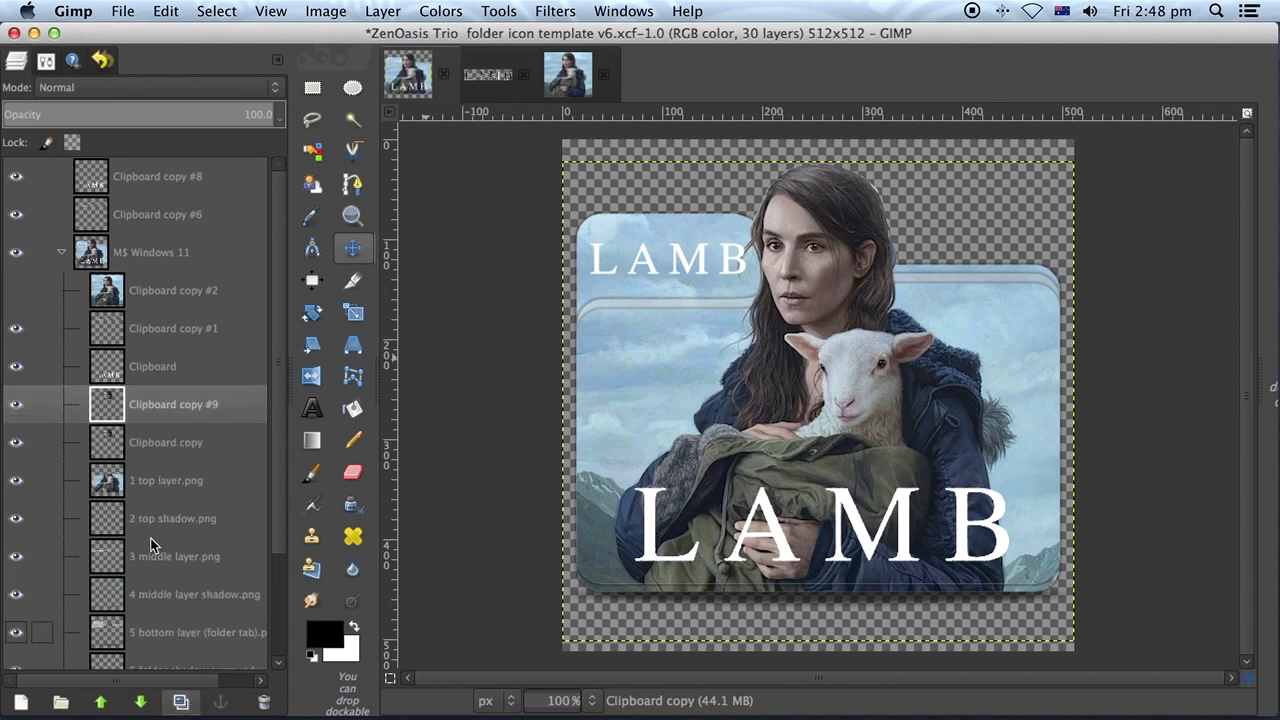
left_click_drag(143, 402, 162, 183)
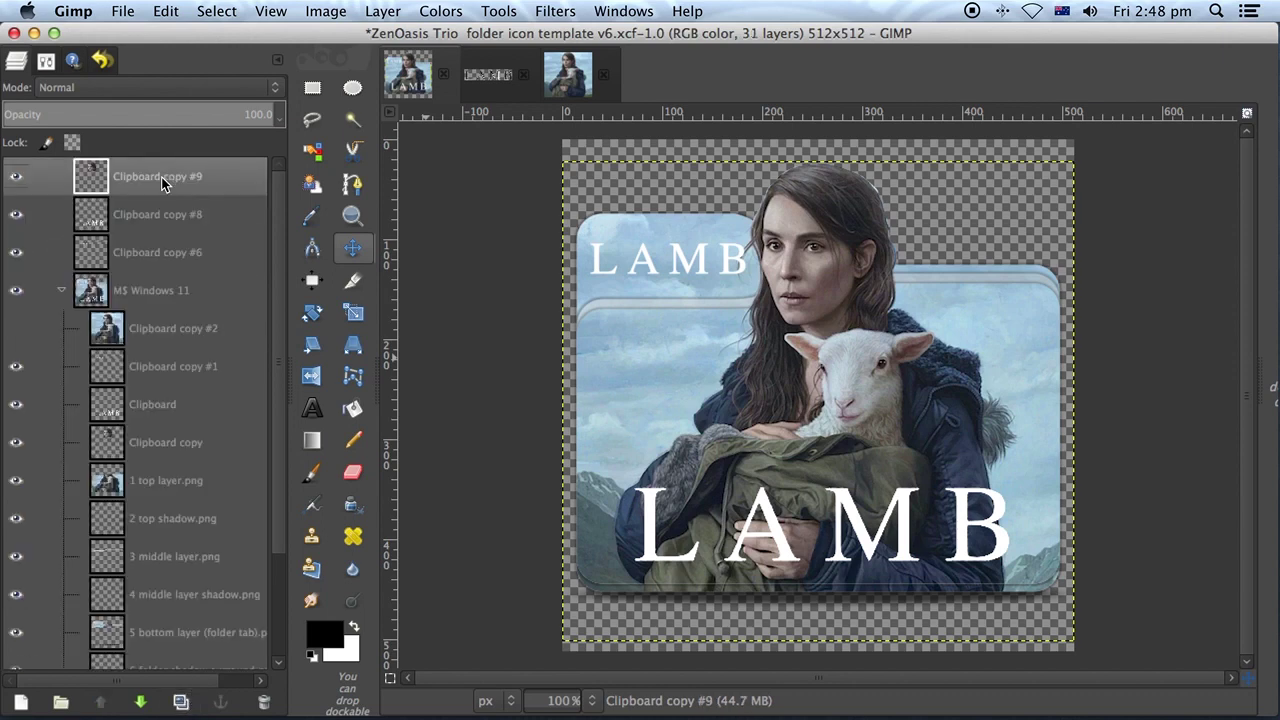
Step: Duplicate the hidden poster layer Clipboard copy #2 and move the duplicate out to the very top of the layer stack
scroll(166, 340, "down", 2)
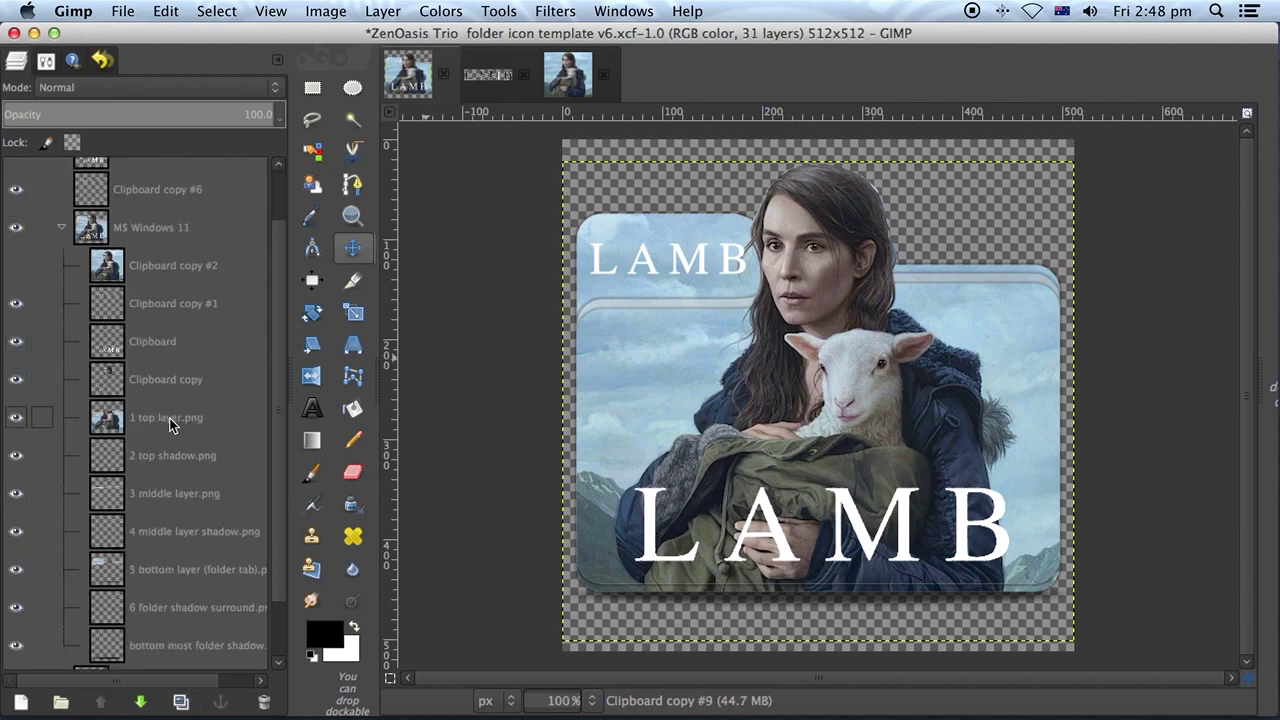
scroll(134, 357, "up", 2)
left_click(149, 330)
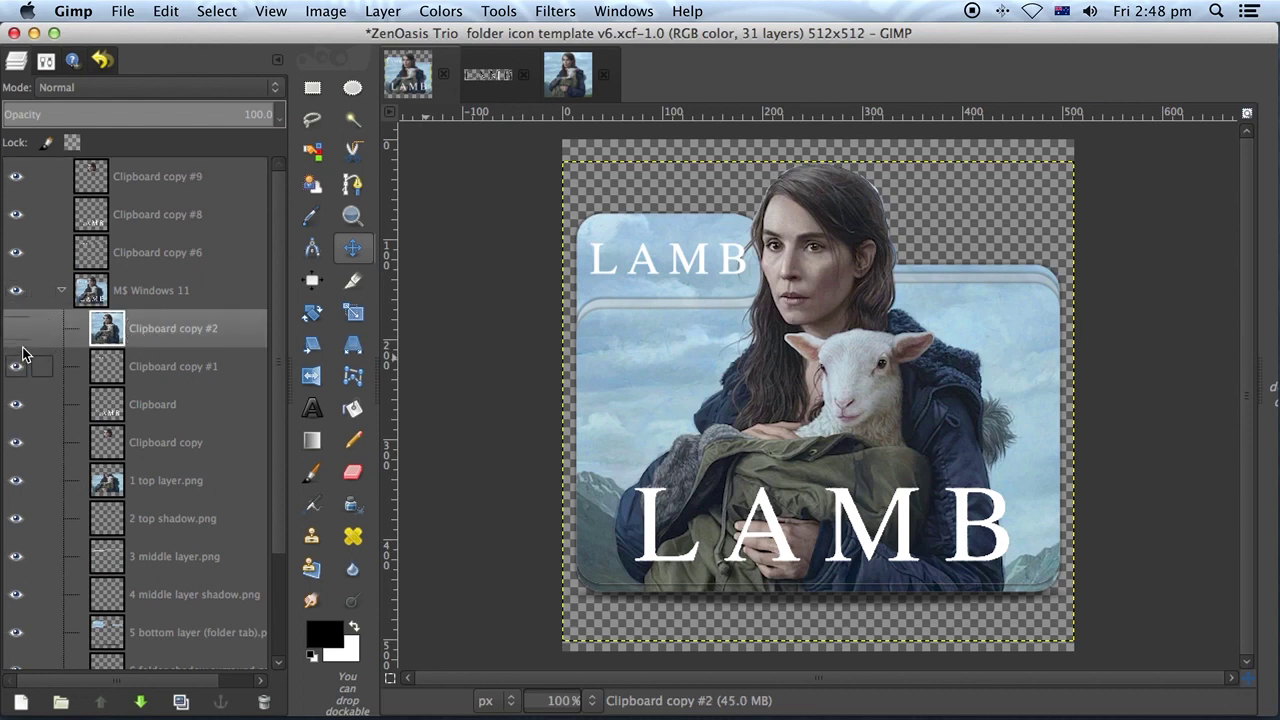
left_click(180, 702)
left_click_drag(164, 328, 165, 170)
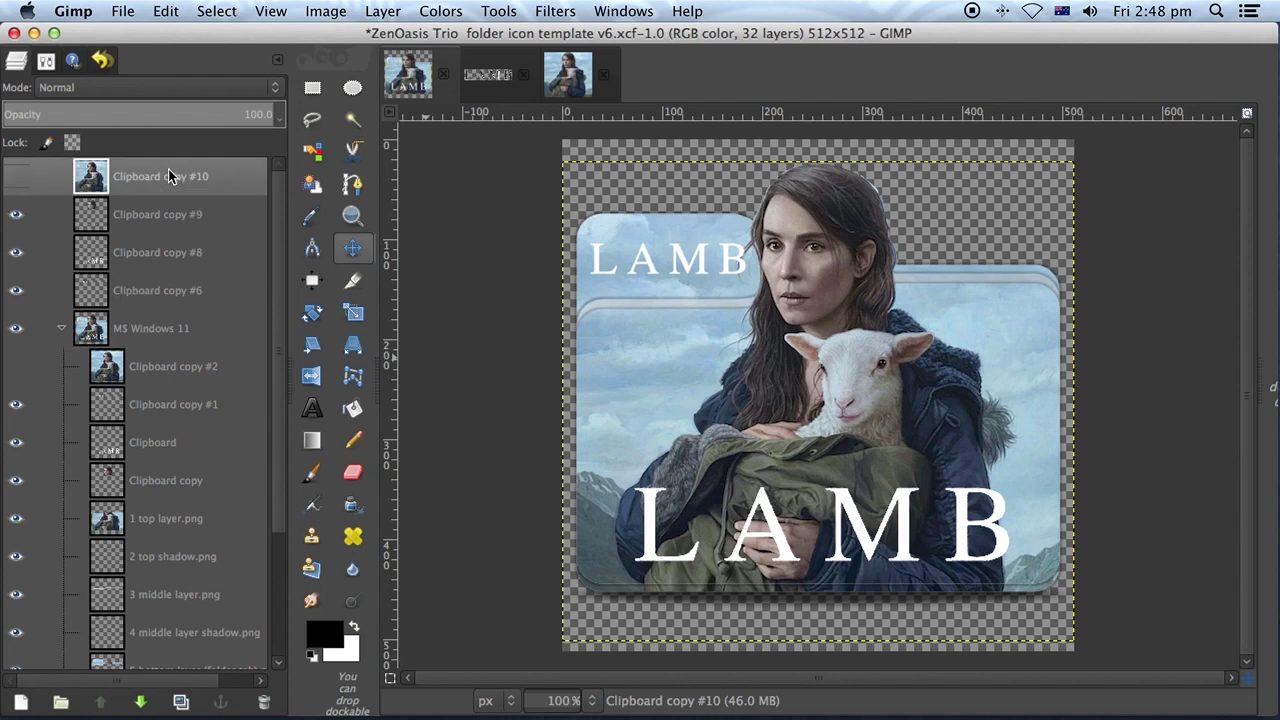
Step: Hide and collapse the M$ Windows 11 group, then show and select the Apple Yosemite group
left_click(17, 330)
left_click(63, 330)
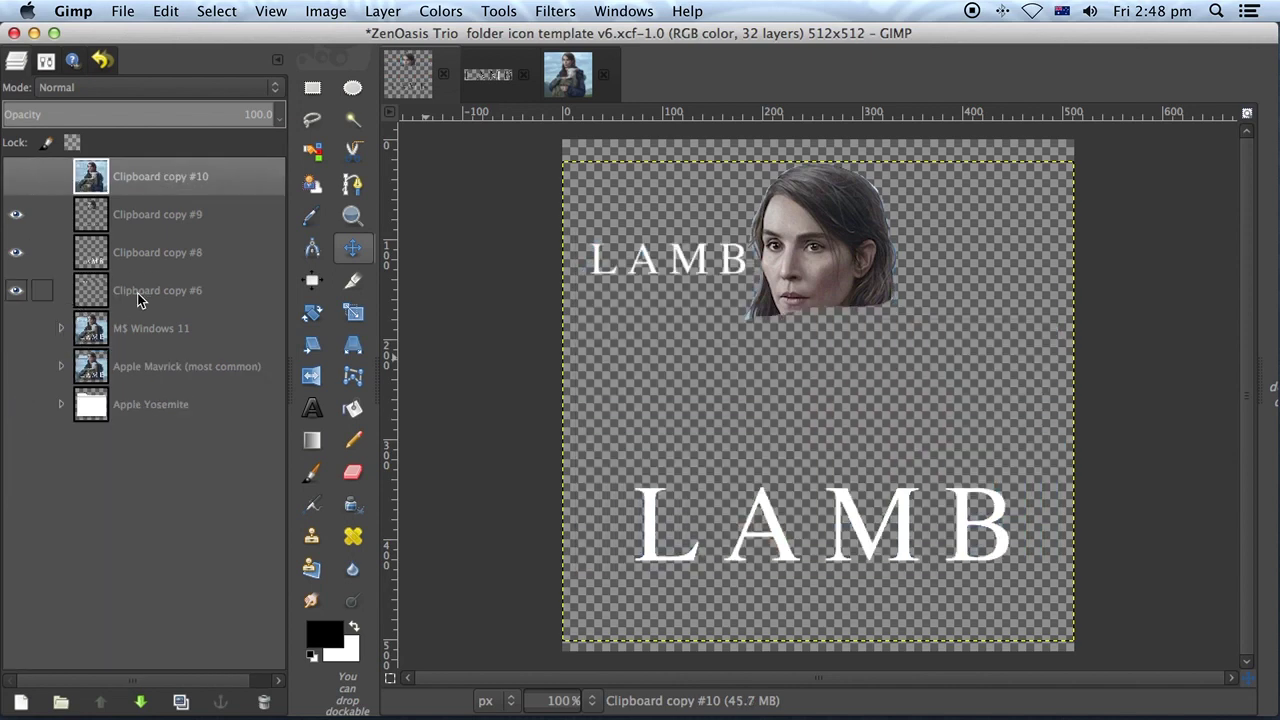
left_click(18, 406)
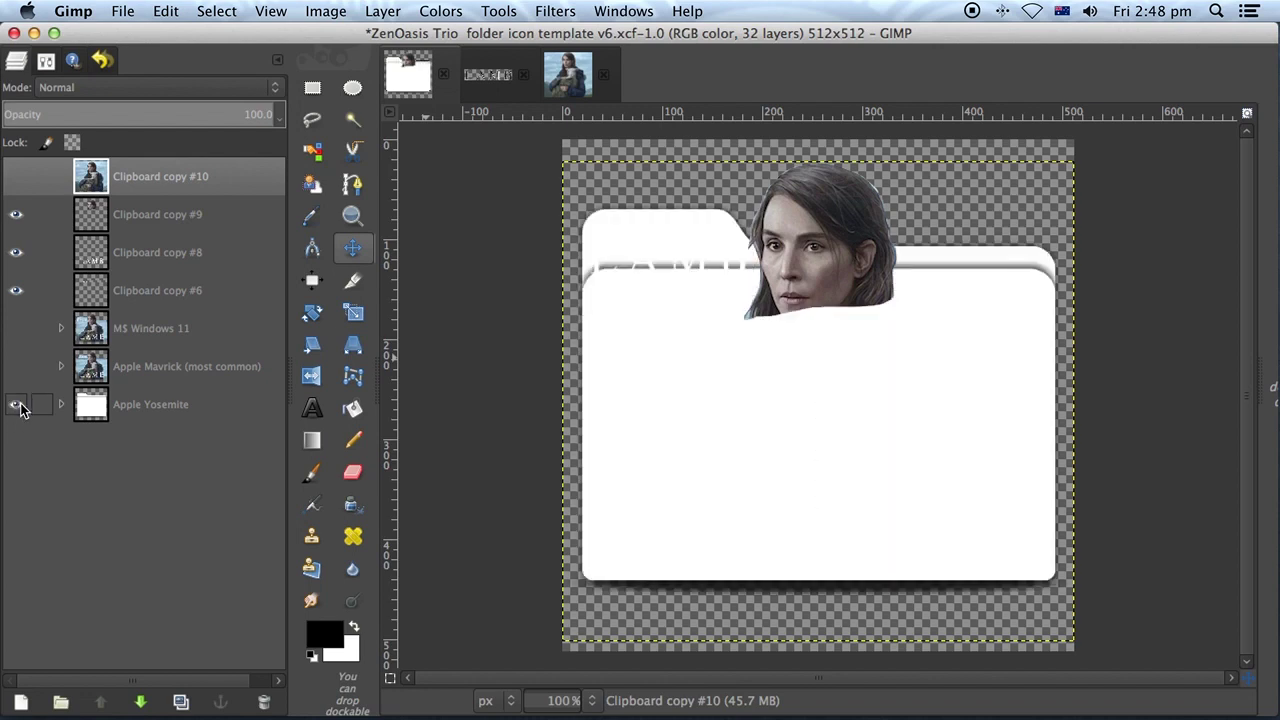
left_click(176, 410)
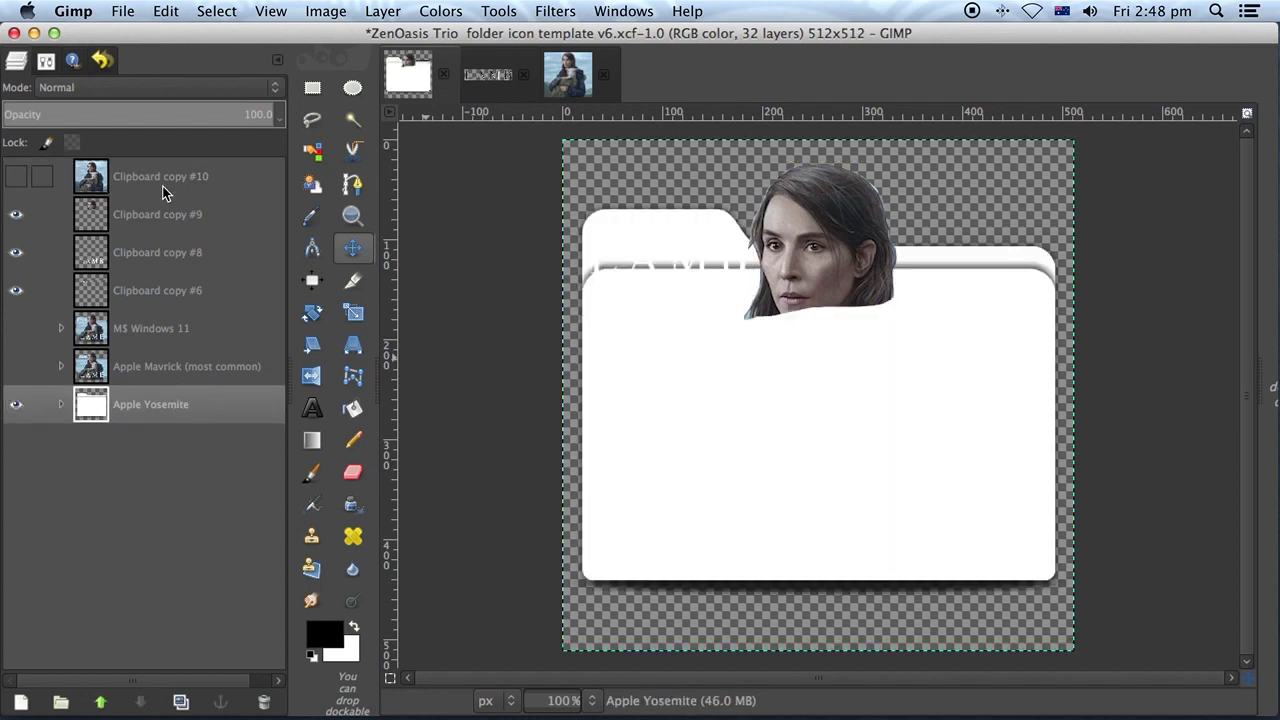
Step: Show the poster Clipboard copy #10 and move it, the head cutout and both logo duplicates into Apple Yosemite above 1 main area.png
left_click(16, 176)
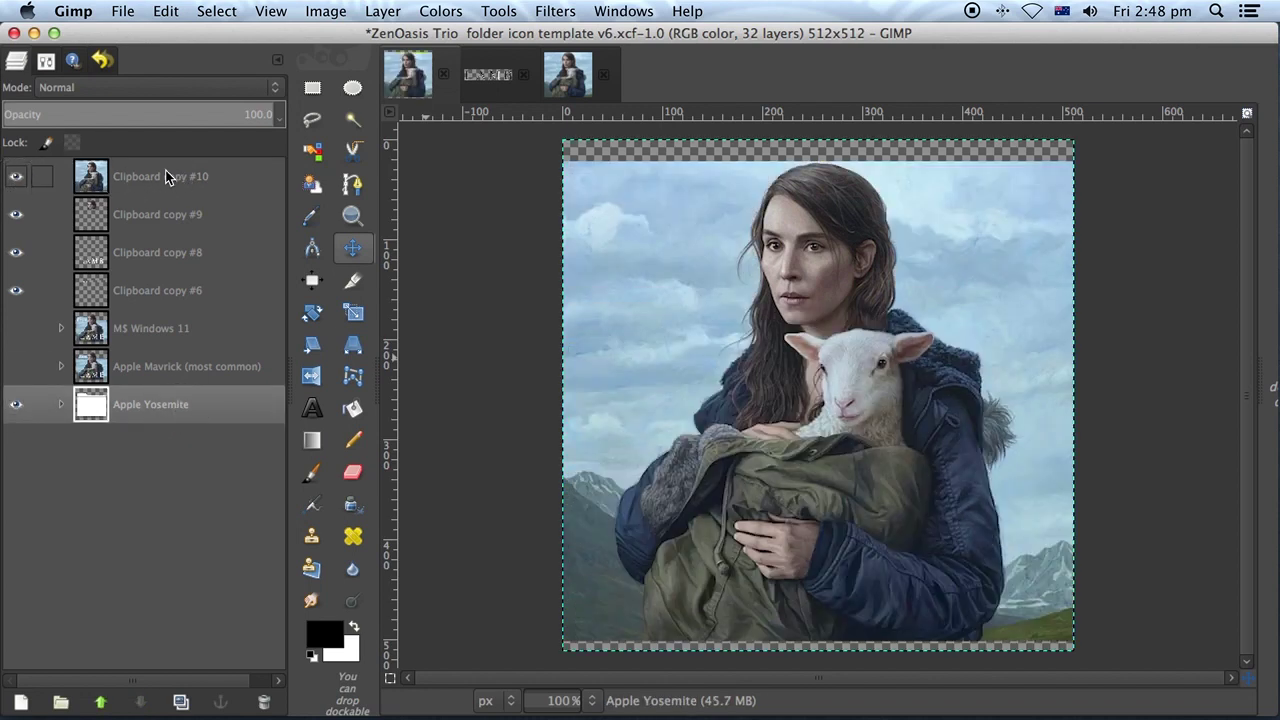
left_click_drag(166, 178, 170, 375)
left_click_drag(150, 177, 172, 374)
left_click_drag(144, 176, 150, 333)
left_click_drag(157, 177, 152, 334)
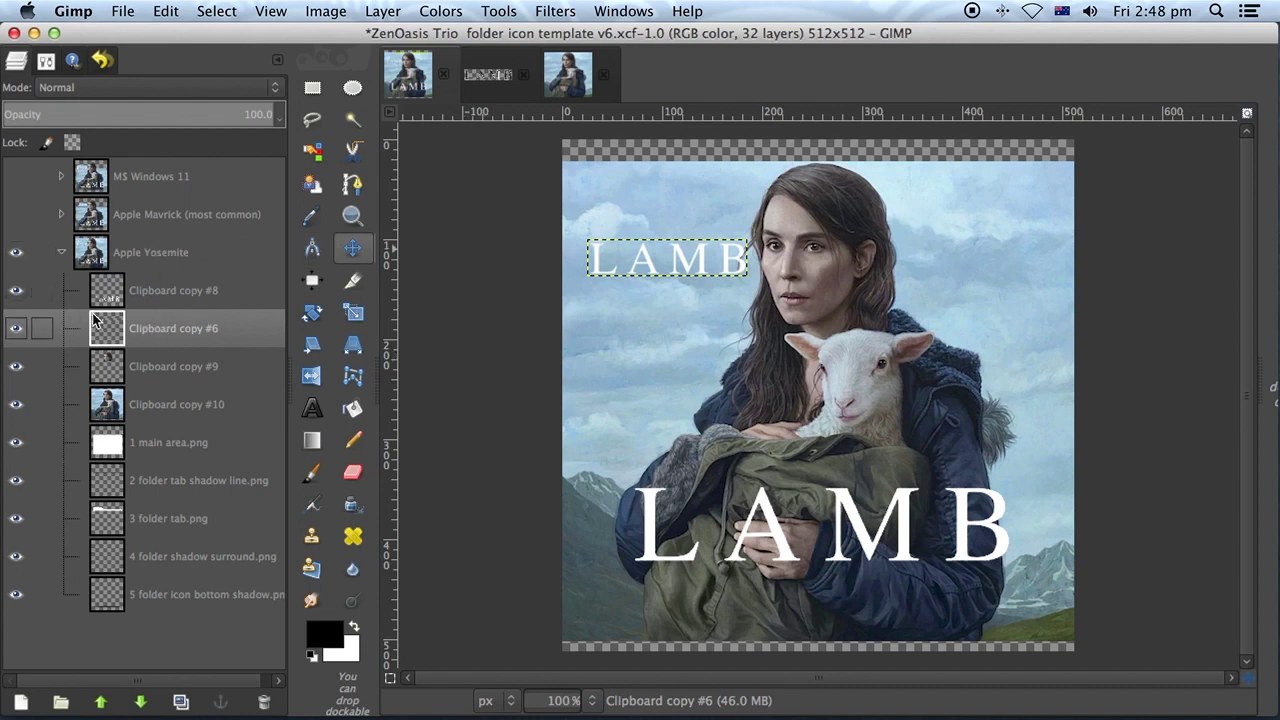
Step: Hide both LAMB logo layers and the head cutout in Apple Yosemite, and select the poster layer Clipboard copy #10
left_click(15, 290)
left_click(15, 328)
left_click(15, 366)
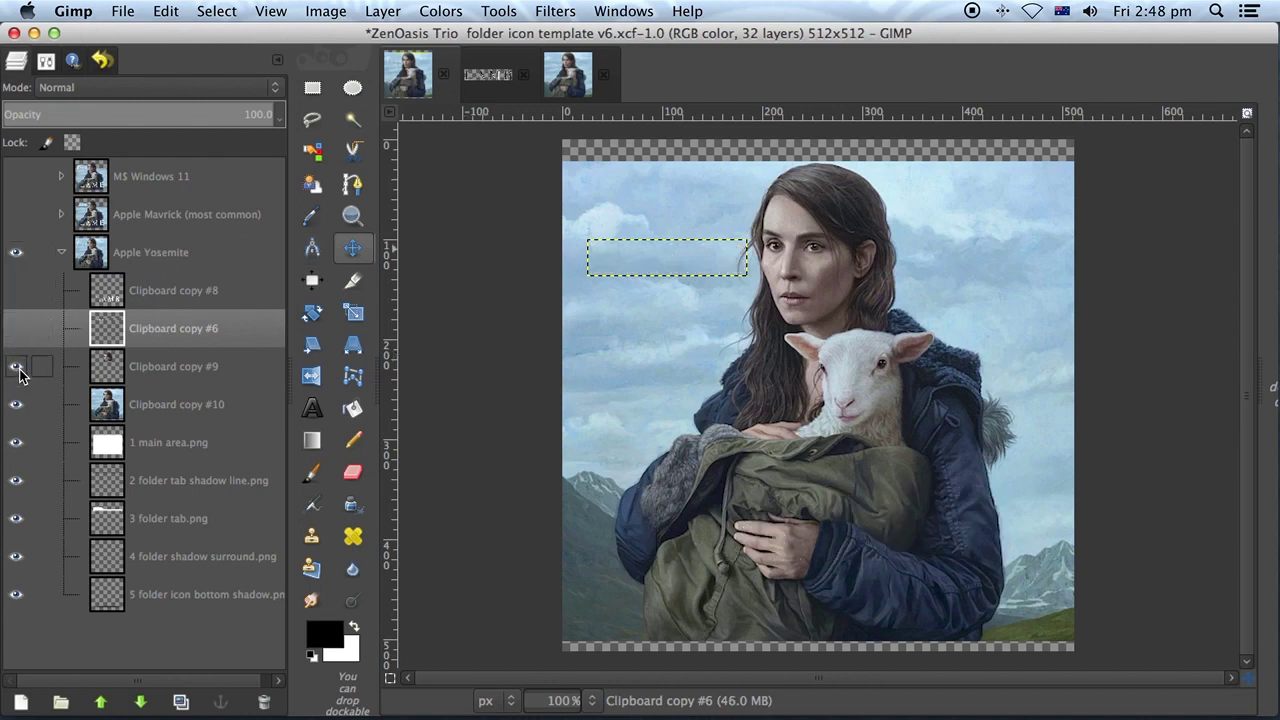
left_click(141, 411)
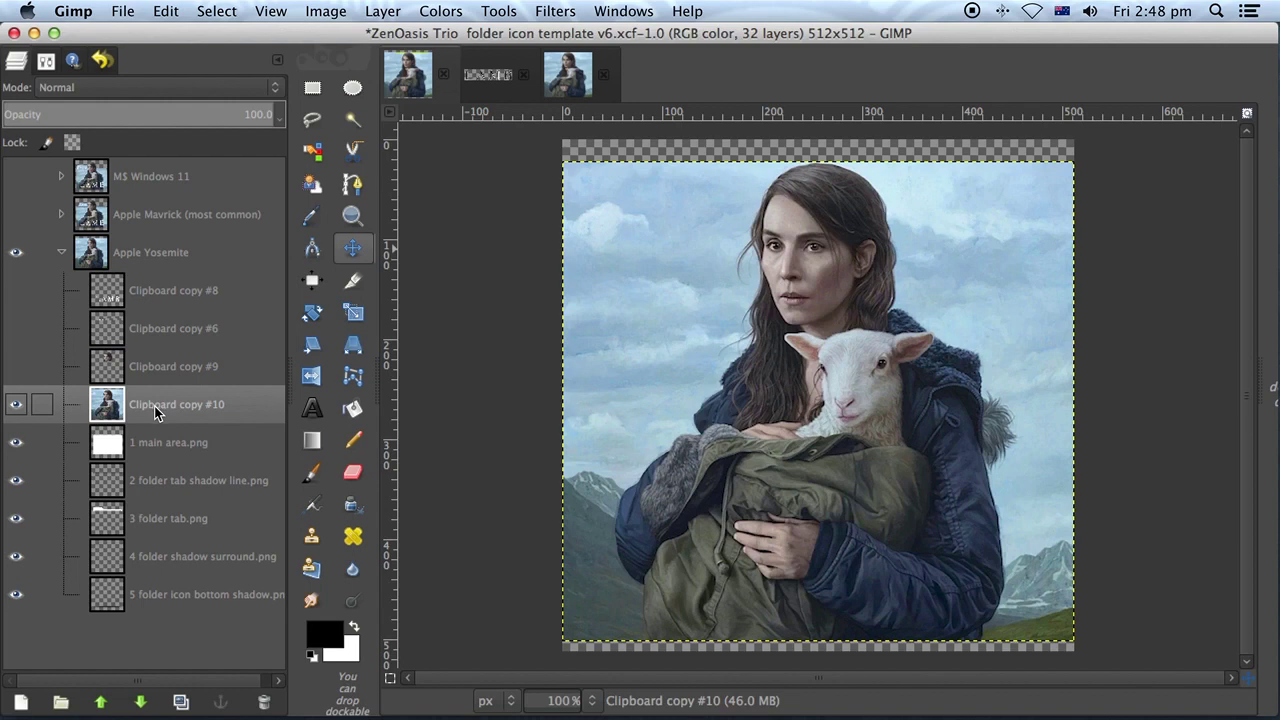
Step: Check the blank folder beneath the poster, then duplicate Clipboard copy #10 and hide the duplicate
left_click(15, 404)
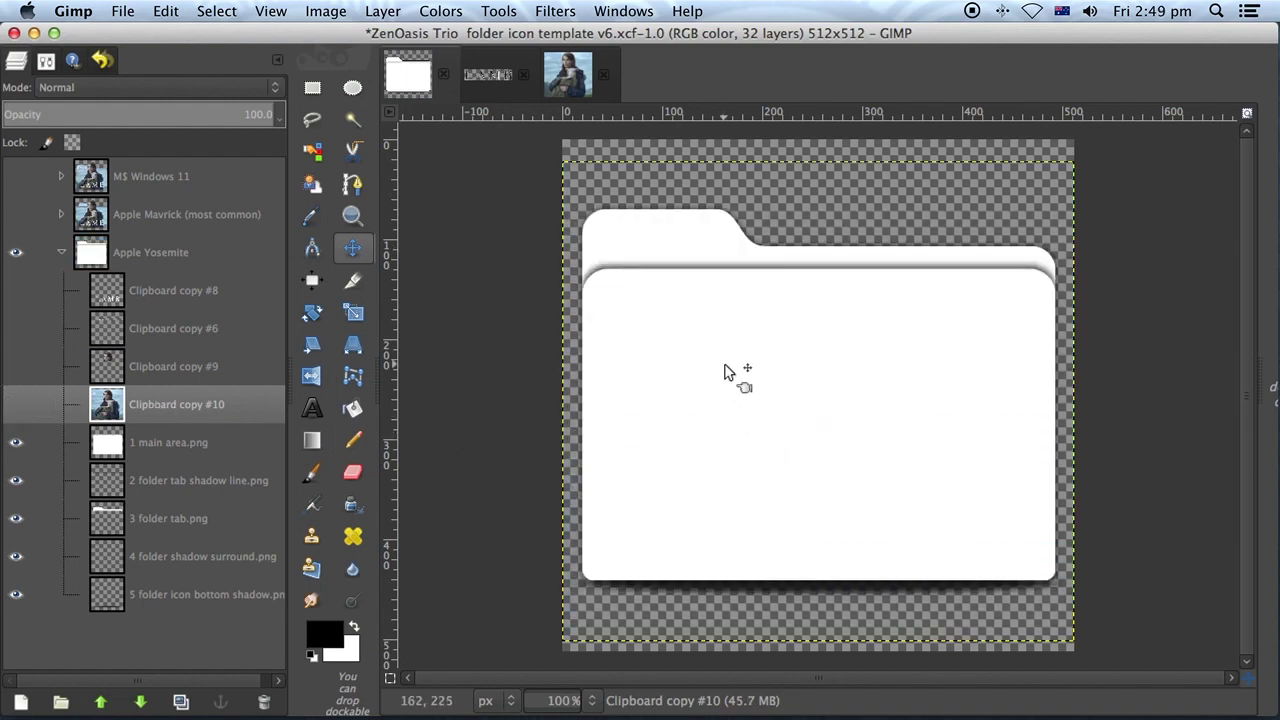
left_click(15, 404)
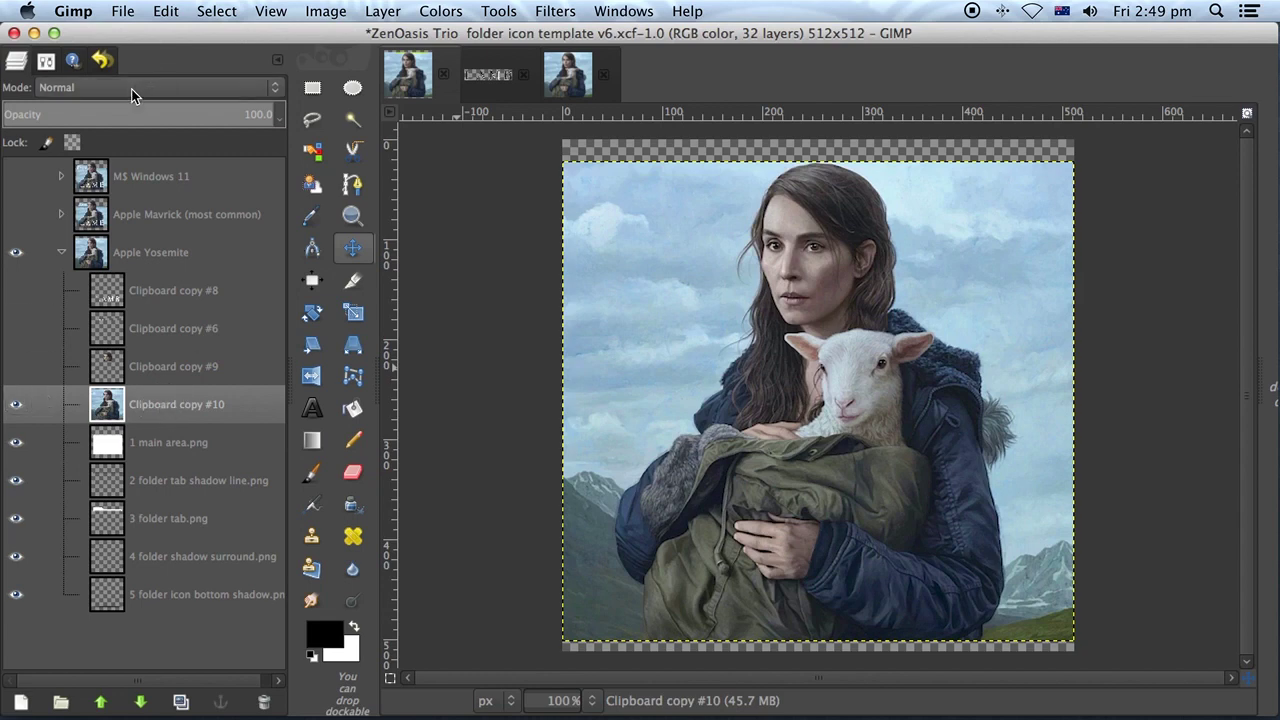
left_click(179, 702)
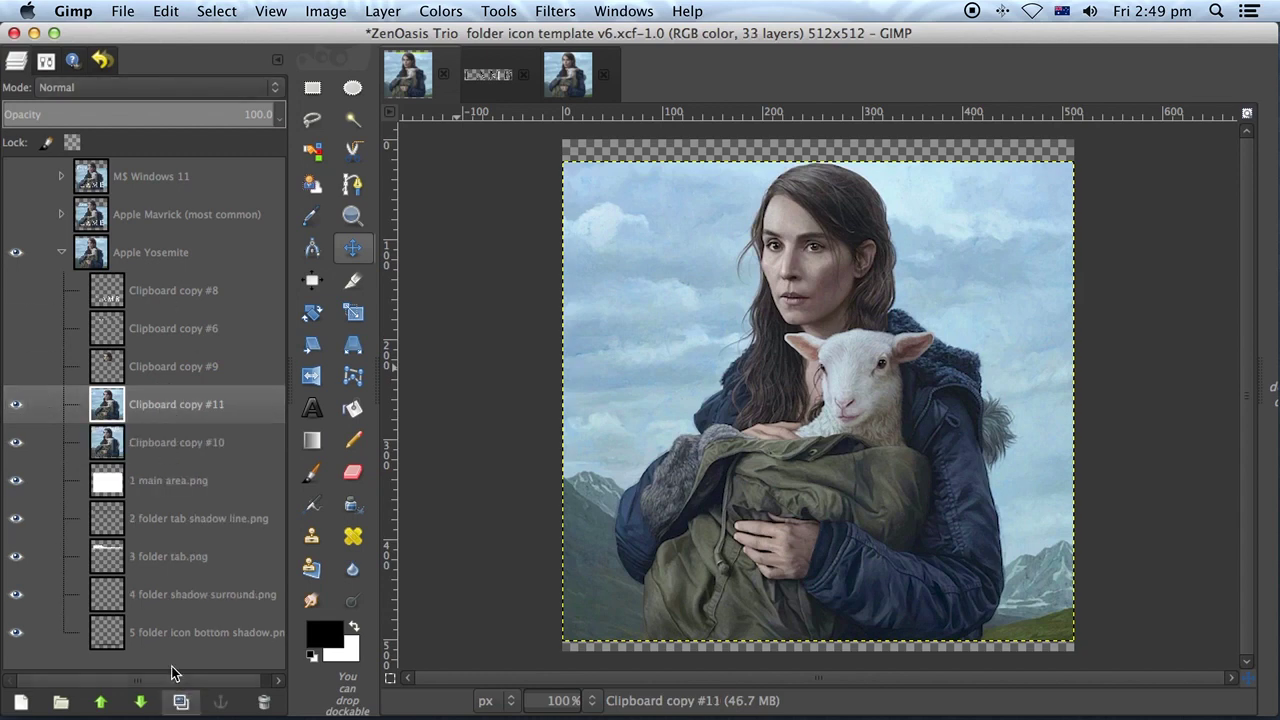
left_click(15, 404)
Step: Set the poster layer Clipboard copy #10 to Darken only and merge it down into 1 main area.png
left_click(180, 442)
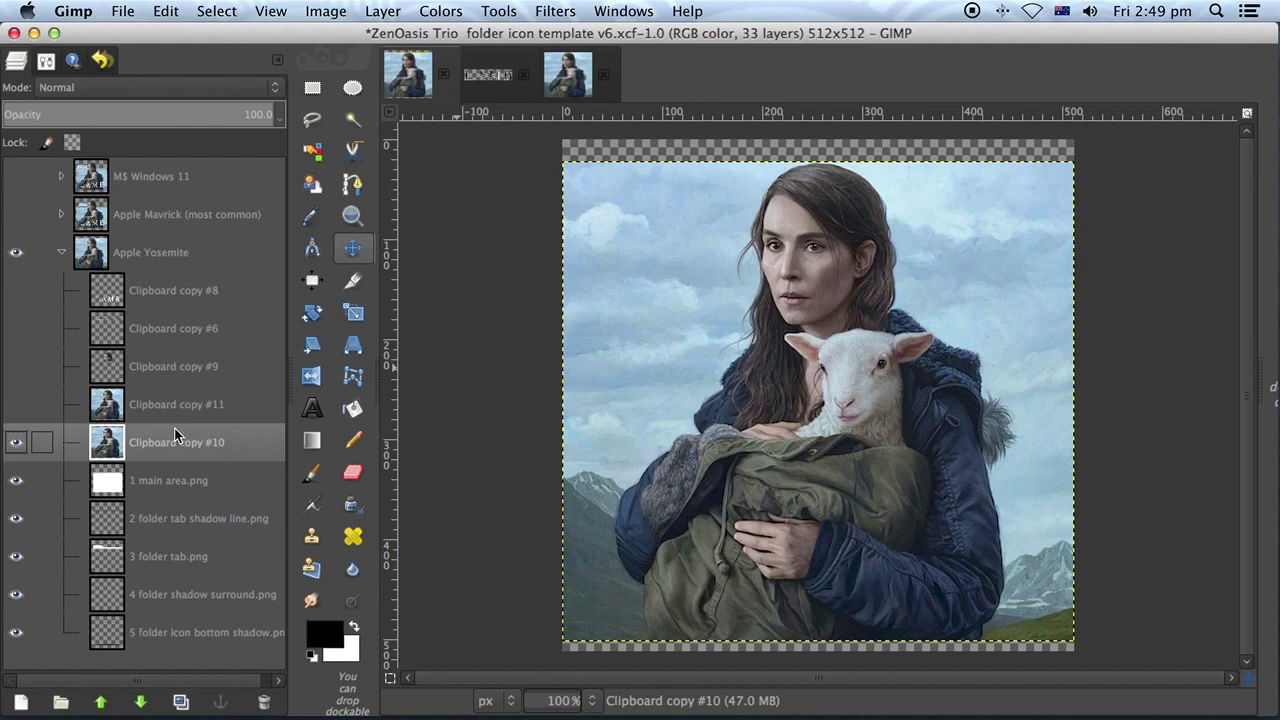
left_click(135, 88)
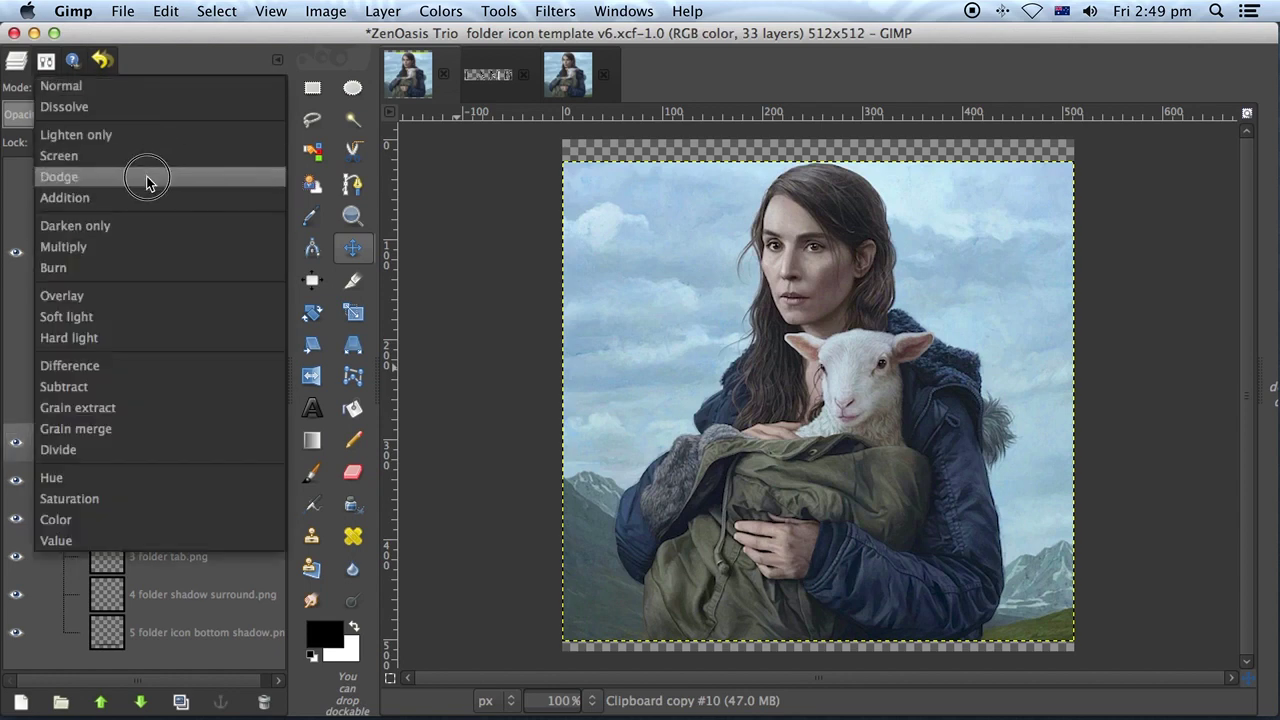
left_click(140, 230)
right_click(193, 441)
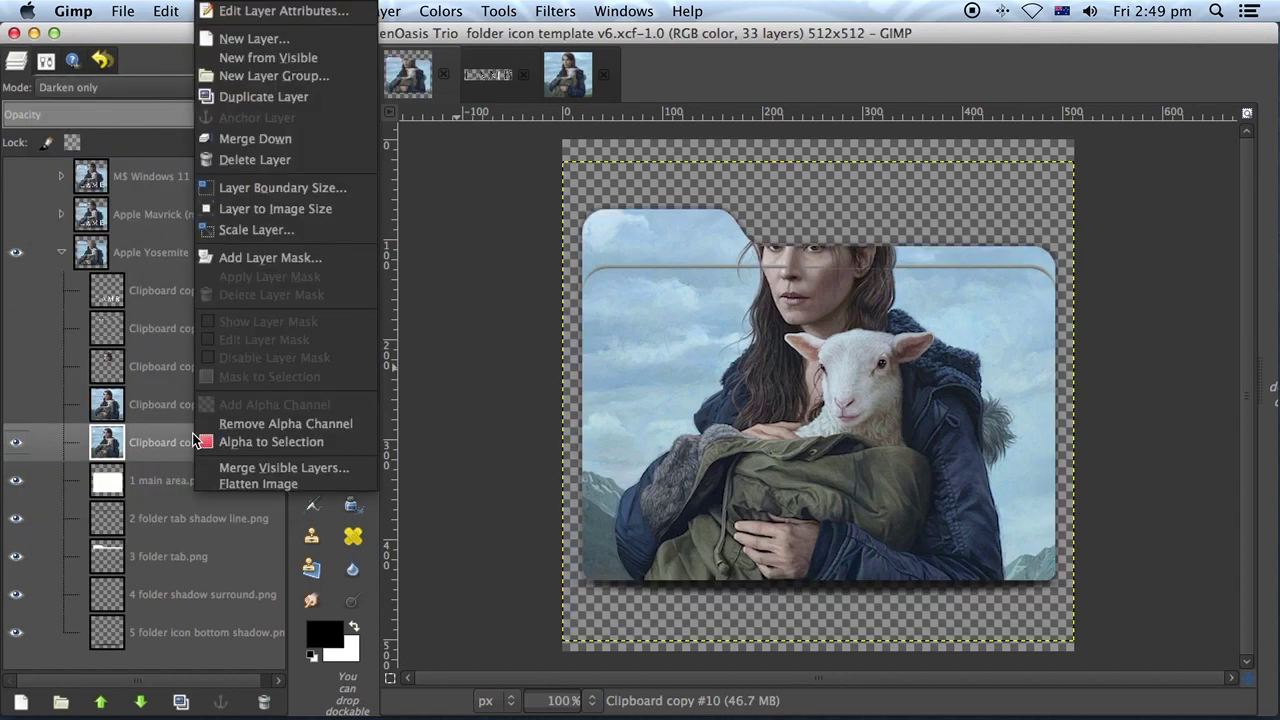
left_click(285, 142)
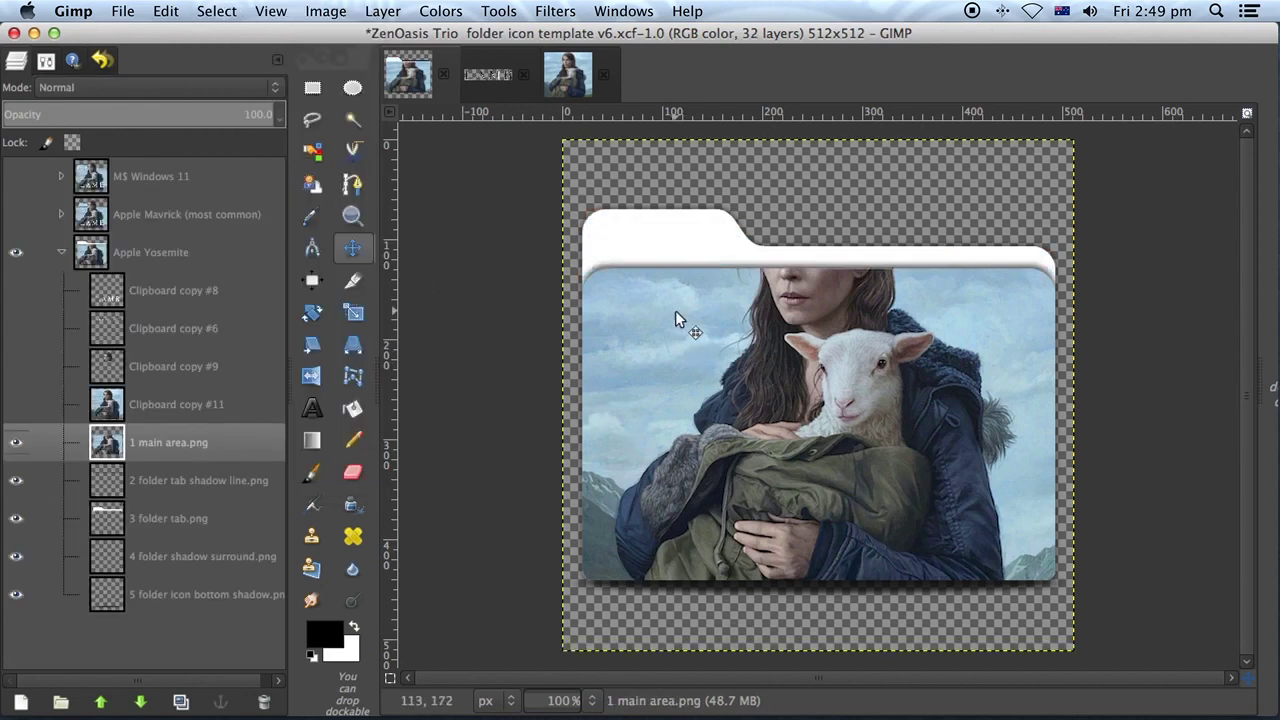
Step: Show the poster duplicate Clipboard copy #11 and move it between 2 folder tab shadow line.png and 3 folder tab.png
left_click(128, 406)
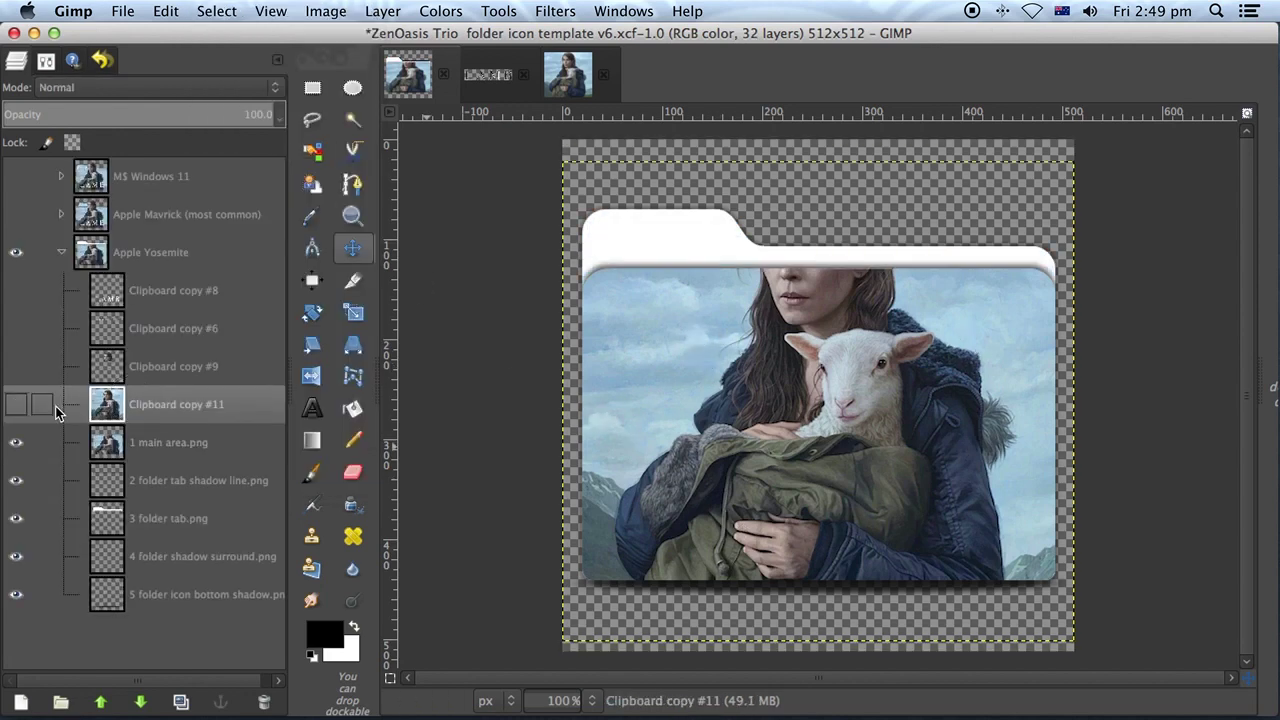
left_click(16, 404)
left_click_drag(160, 416, 172, 512)
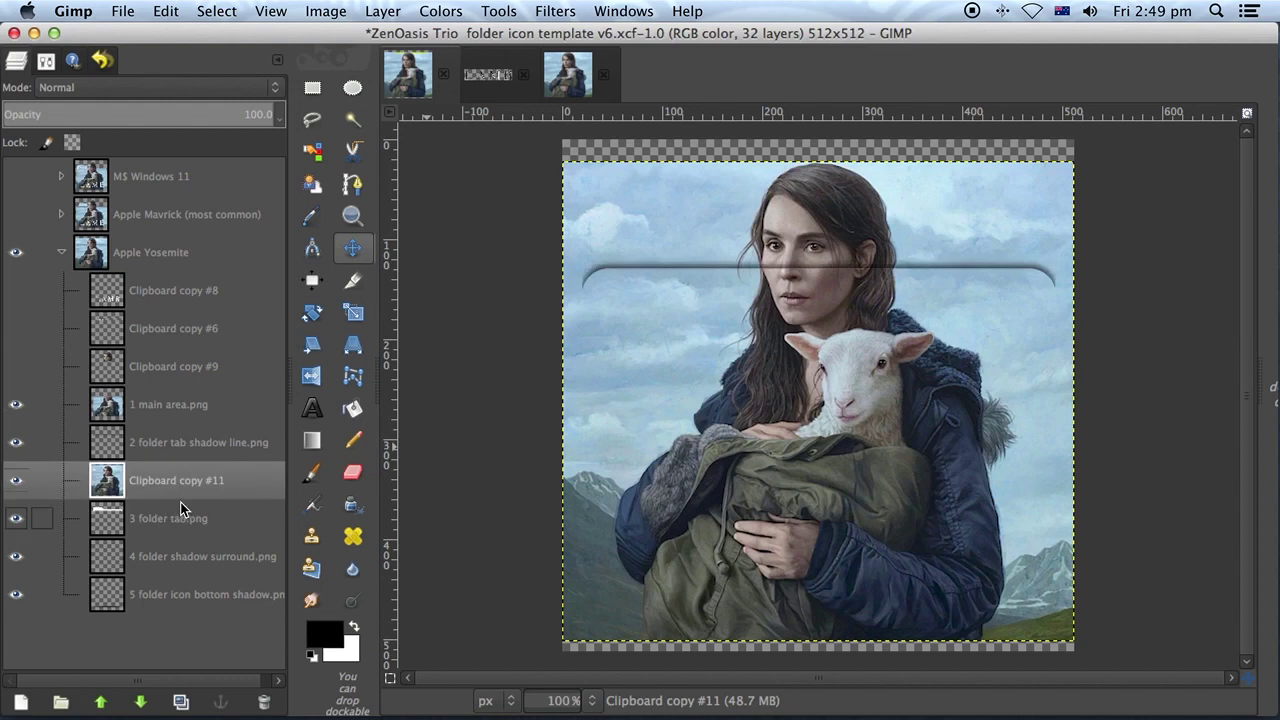
Step: Set Clipboard copy #11 to Darken only and merge it down into 3 folder tab.png
left_click(80, 87)
left_click(97, 233)
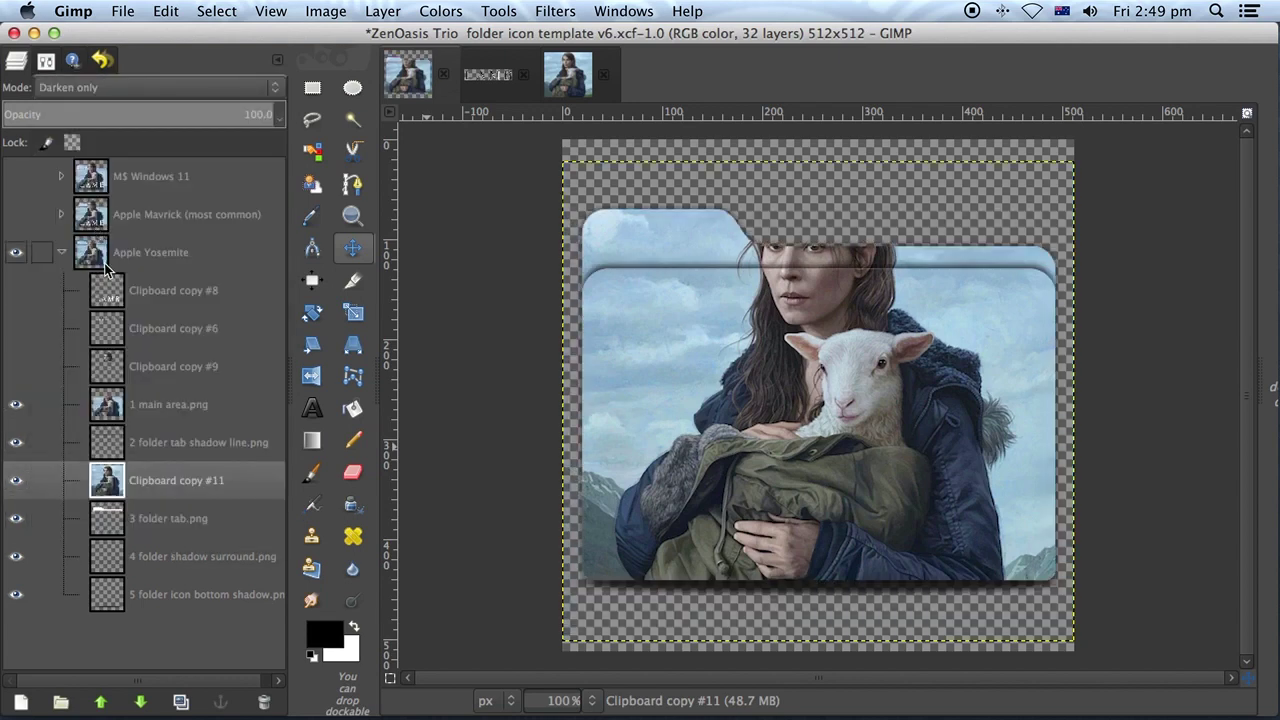
right_click(153, 478)
left_click(218, 139)
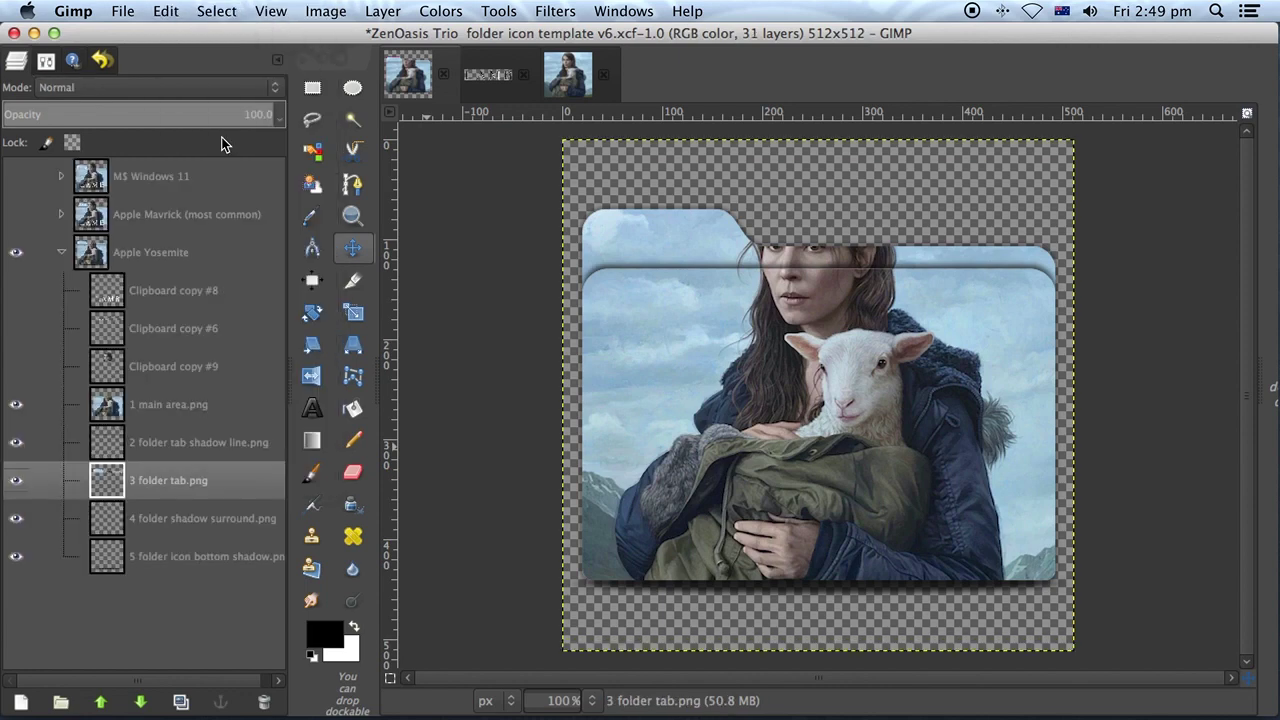
Step: Show the head cutout Clipboard copy #9 and the two LAMB logo layers Clipboard copy #6 and #8 again
left_click(16, 366)
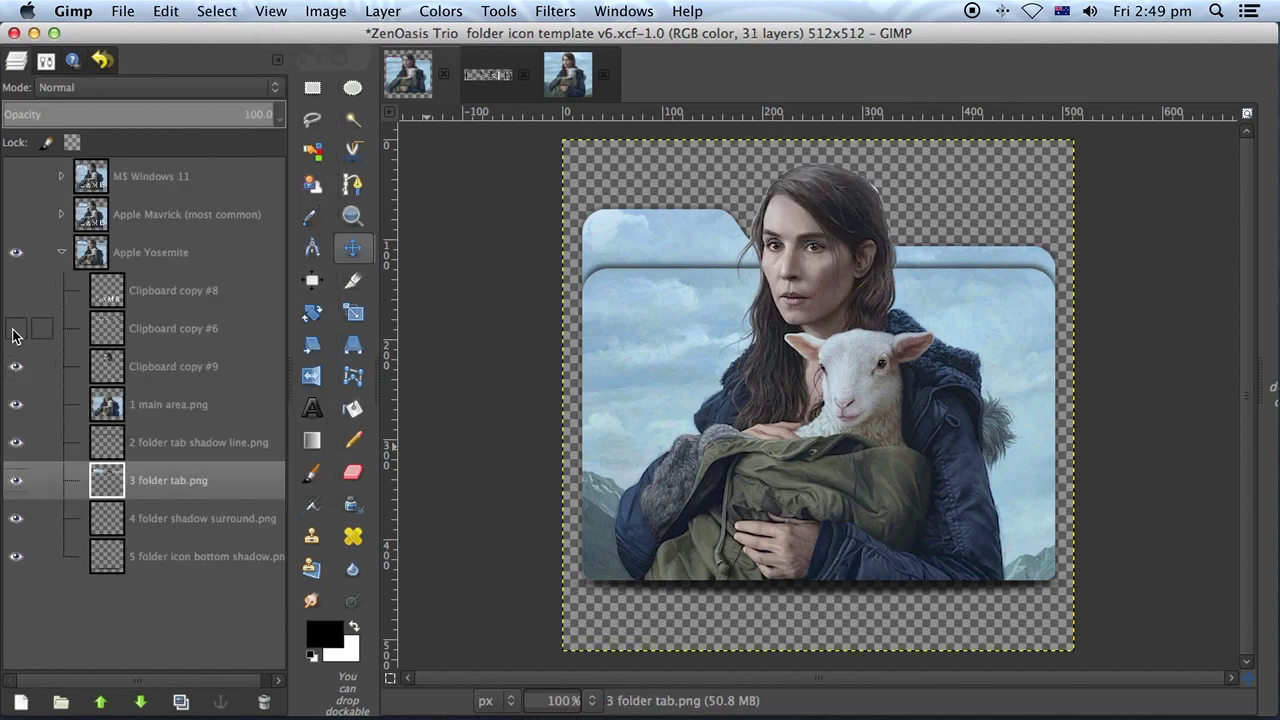
left_click(16, 329)
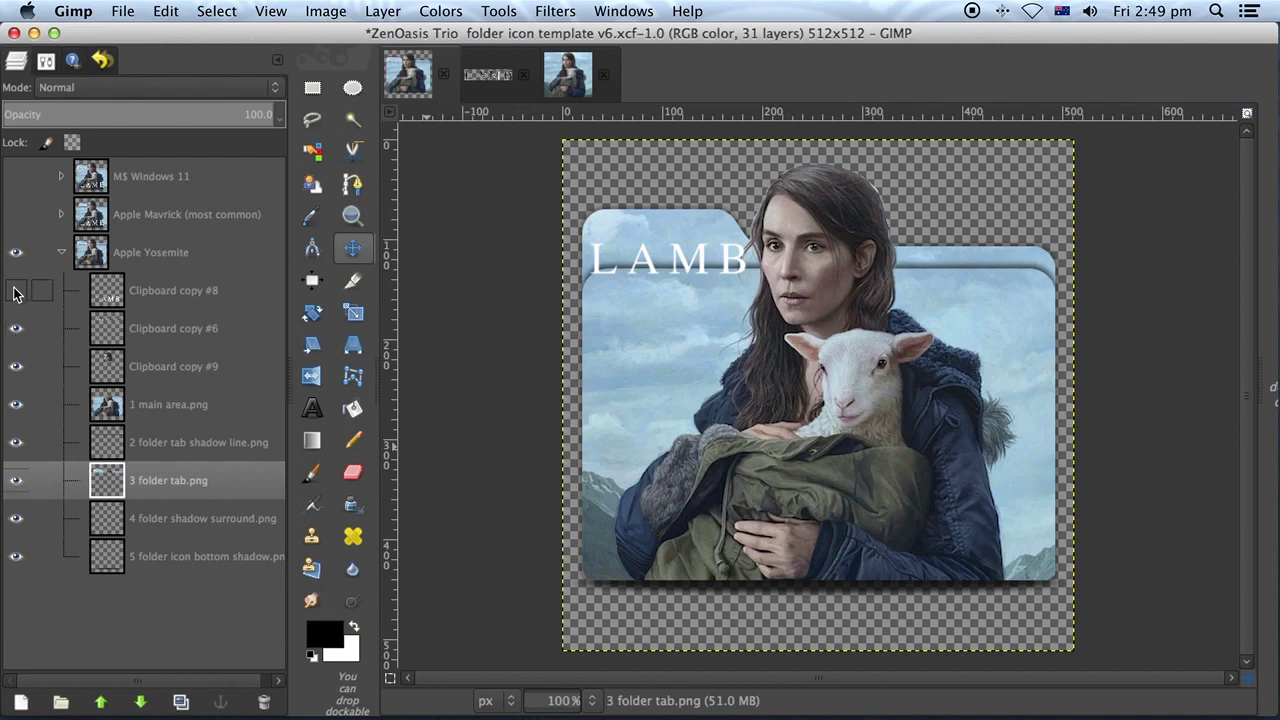
left_click(16, 290)
Step: Shift the small LAMB logo up to fit the folder tab and place its layer, Clipboard copy #6, beneath the head cutout
left_click(165, 330)
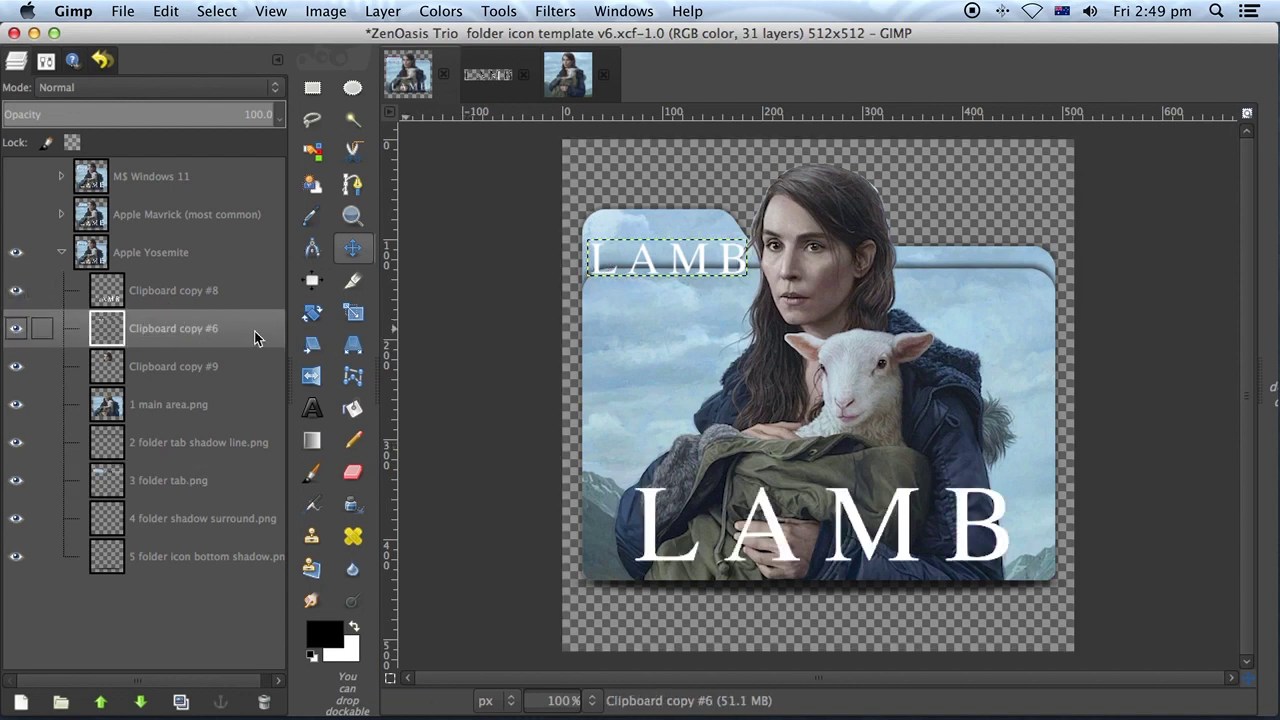
left_click_drag(647, 259, 642, 236)
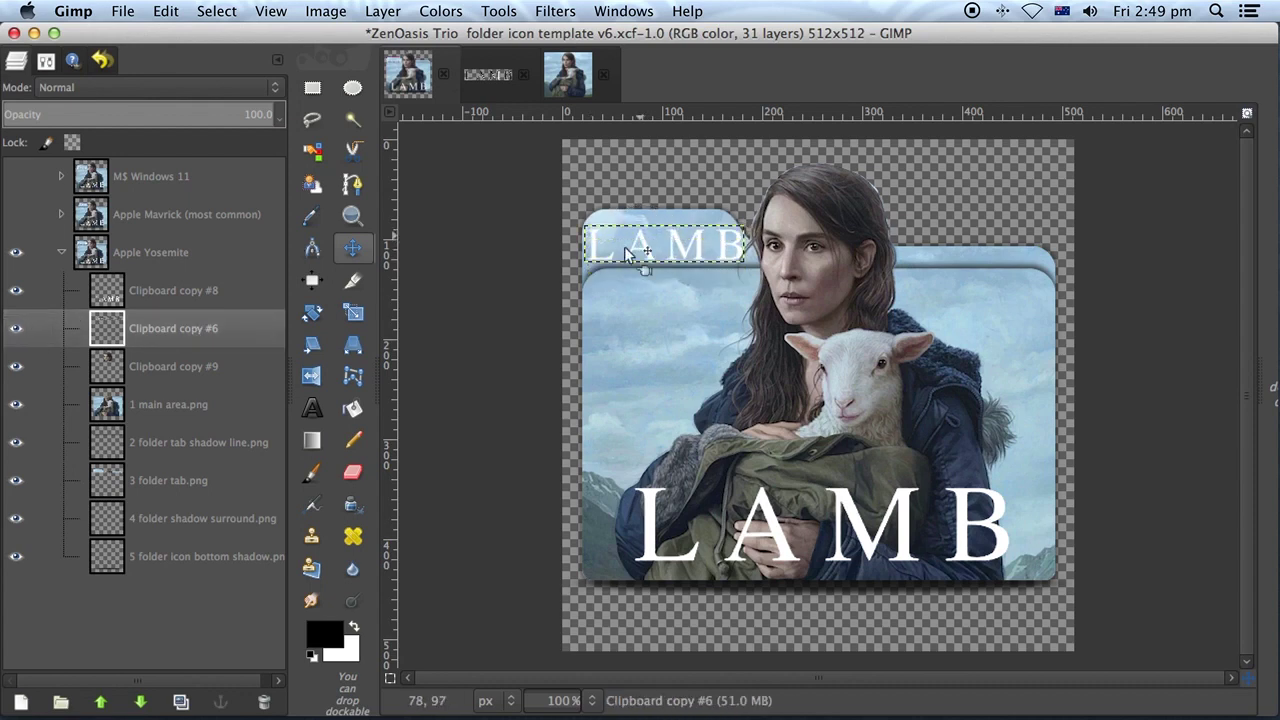
left_click_drag(144, 334, 155, 400)
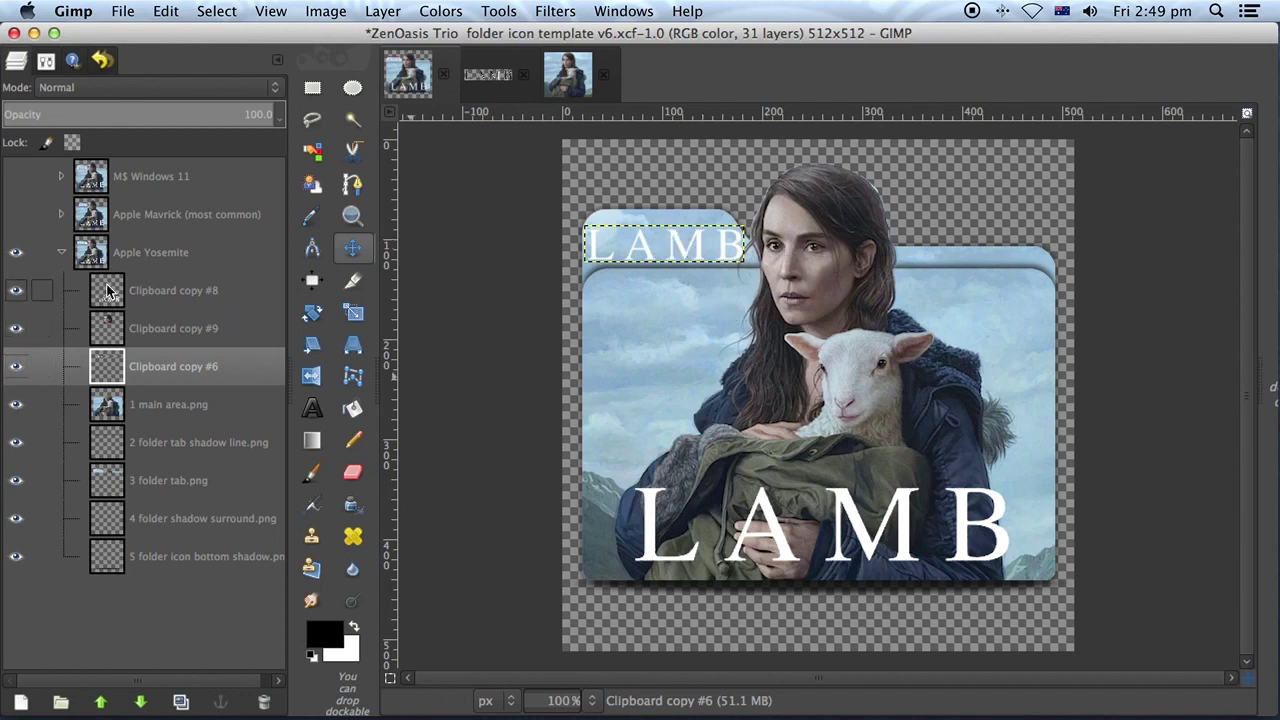
Step: Select the Apple Yosemite group and export the visible icon to folder 3.png
left_click(155, 262)
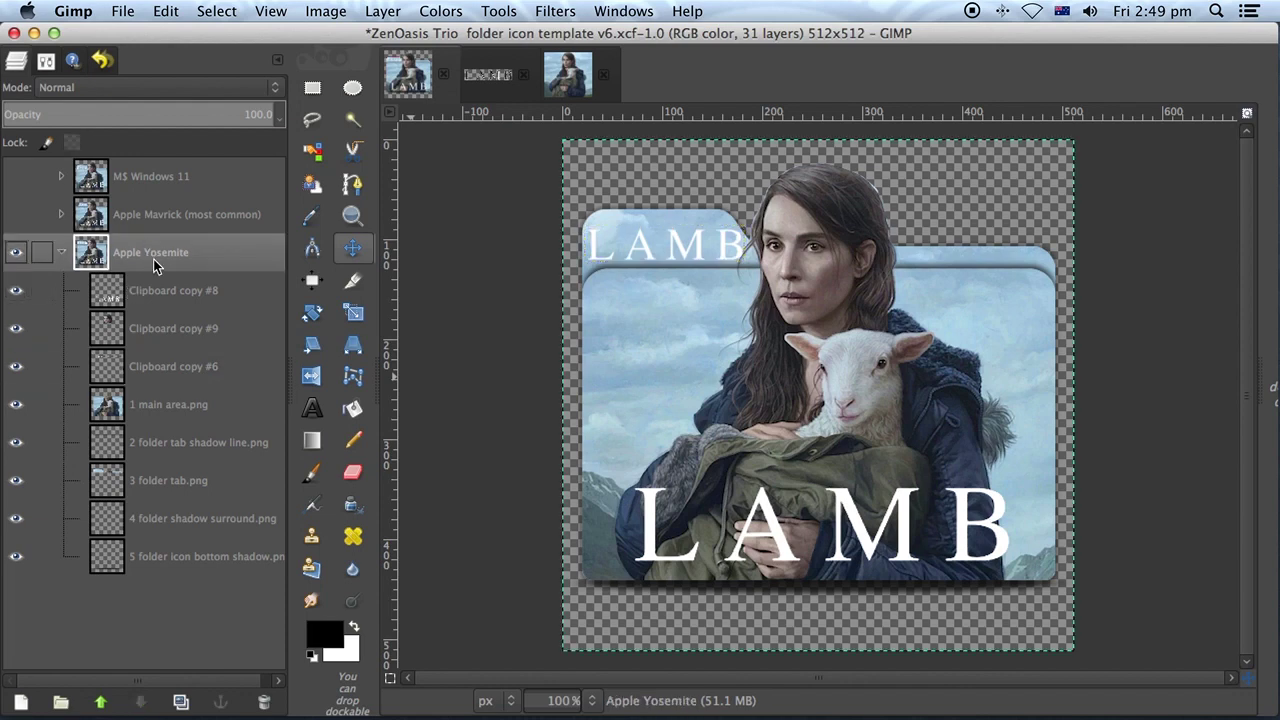
left_click(123, 10)
left_click(170, 288)
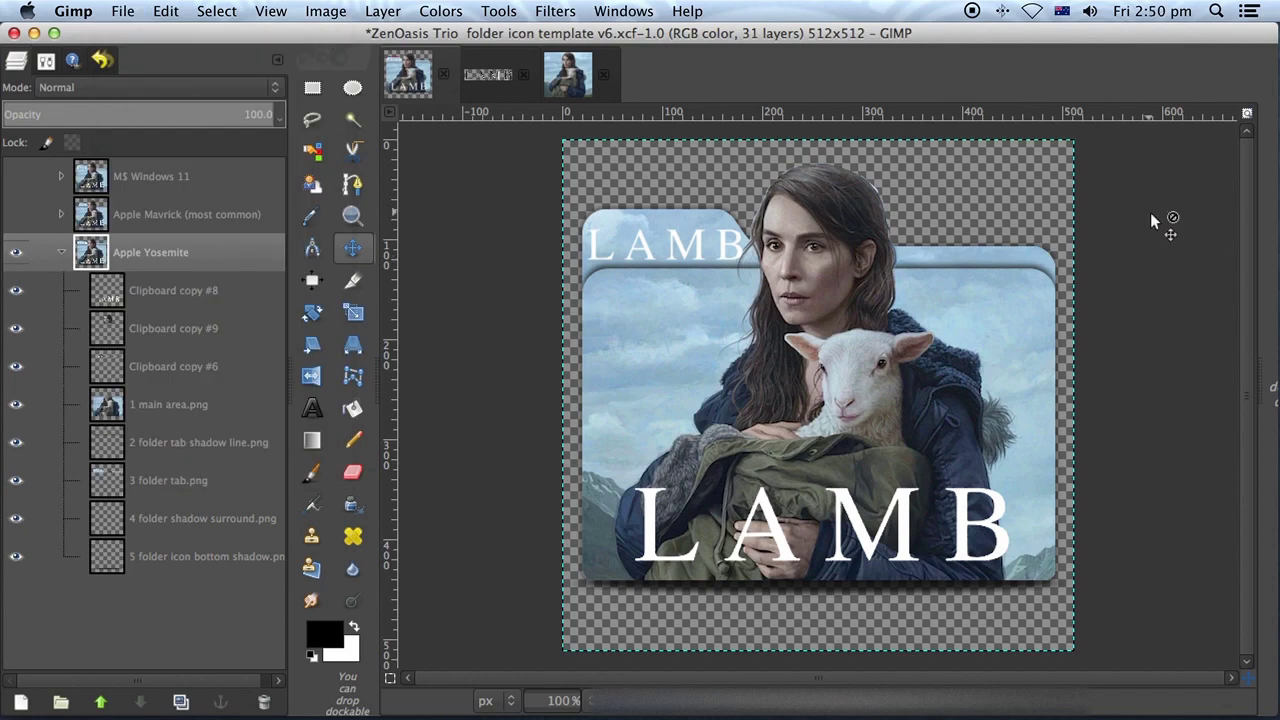
Step: Clear the GIMP window off the desktop, place folder 1.png beside folder 2.png and open it in Preview
left_click_drag(1276, 234, 830, 234)
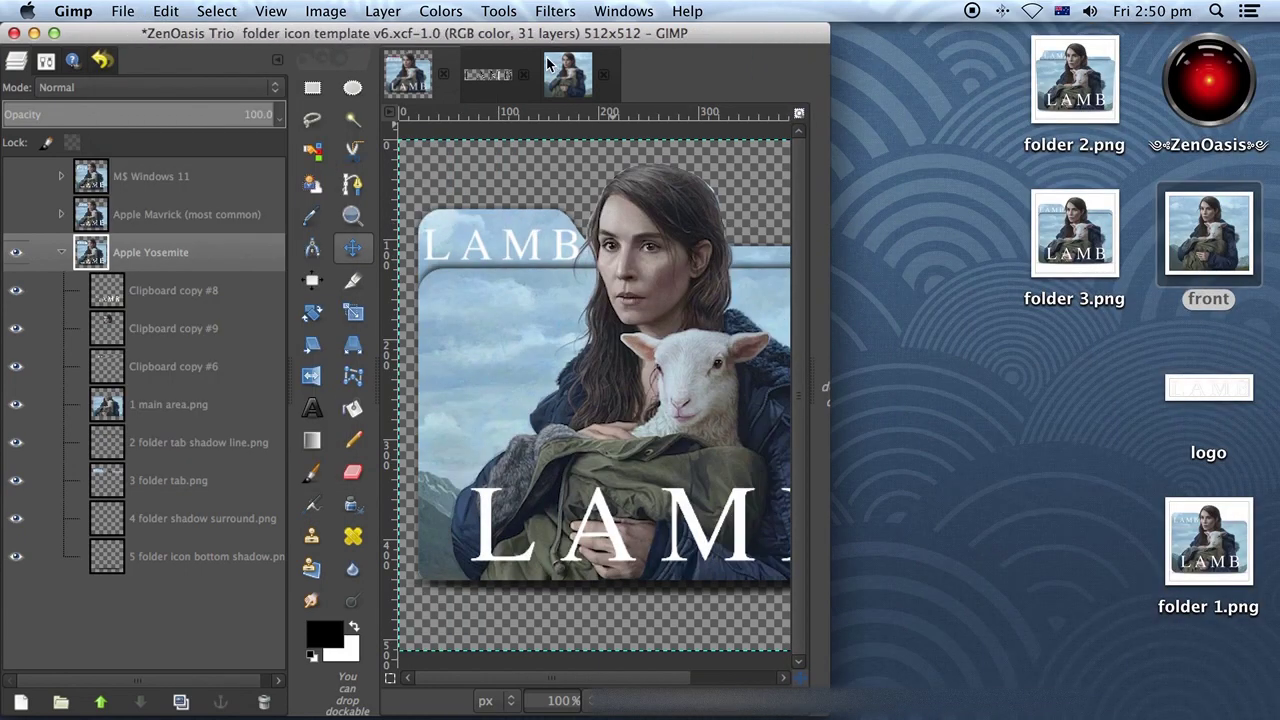
double_click(500, 35)
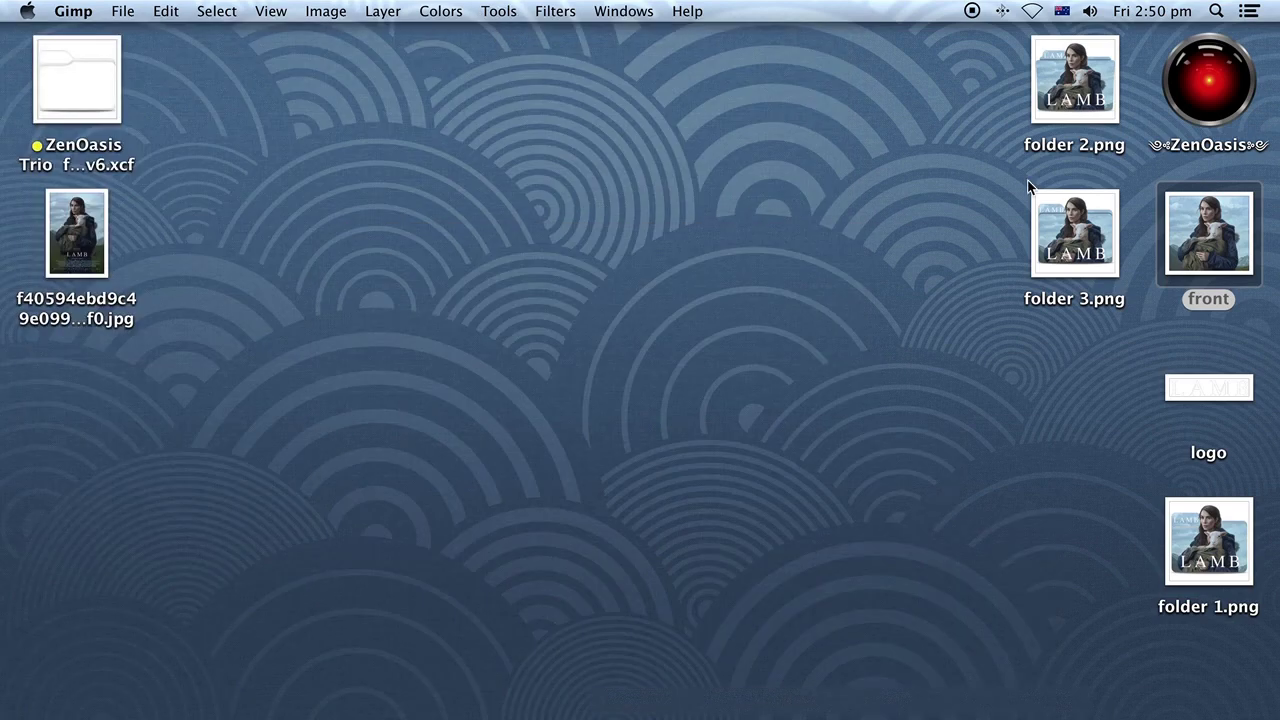
left_click_drag(1207, 548, 940, 97)
double_click(940, 97)
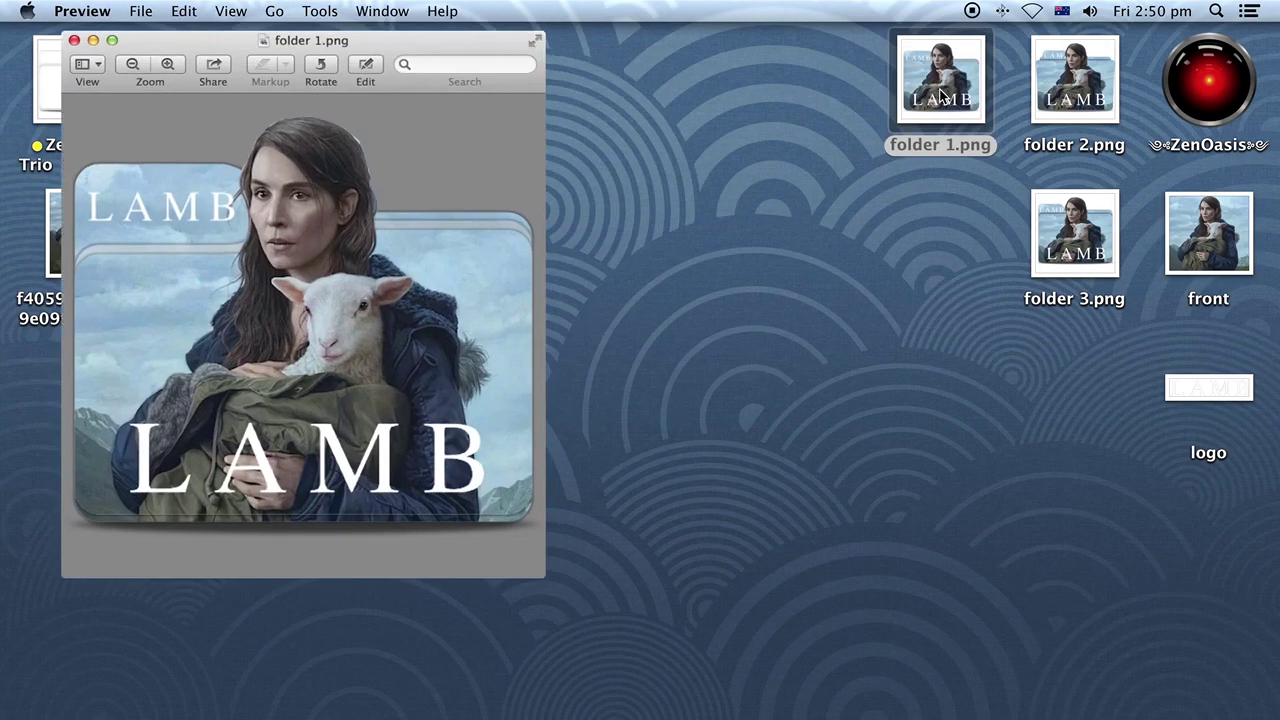
Step: Open folder 3.png and folder 2.png in Preview and spread their windows out beside the folder 1.png window
double_click(1095, 236)
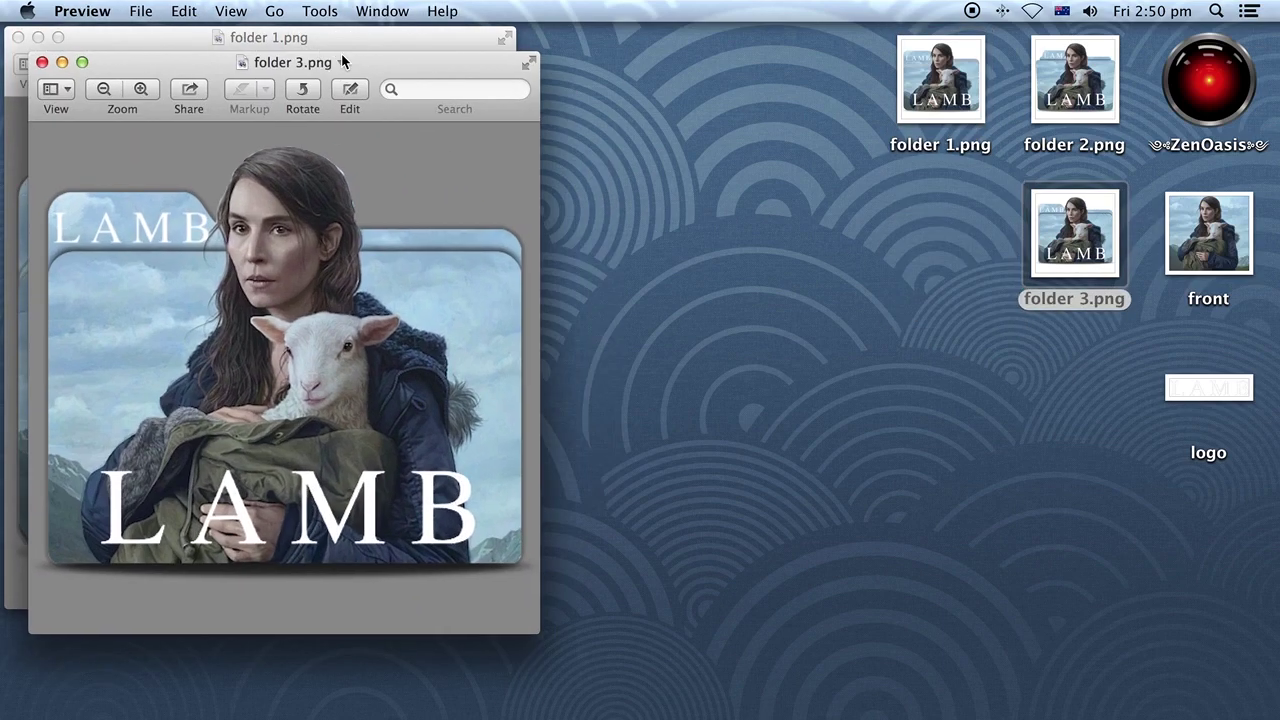
left_click_drag(341, 58, 1113, 184)
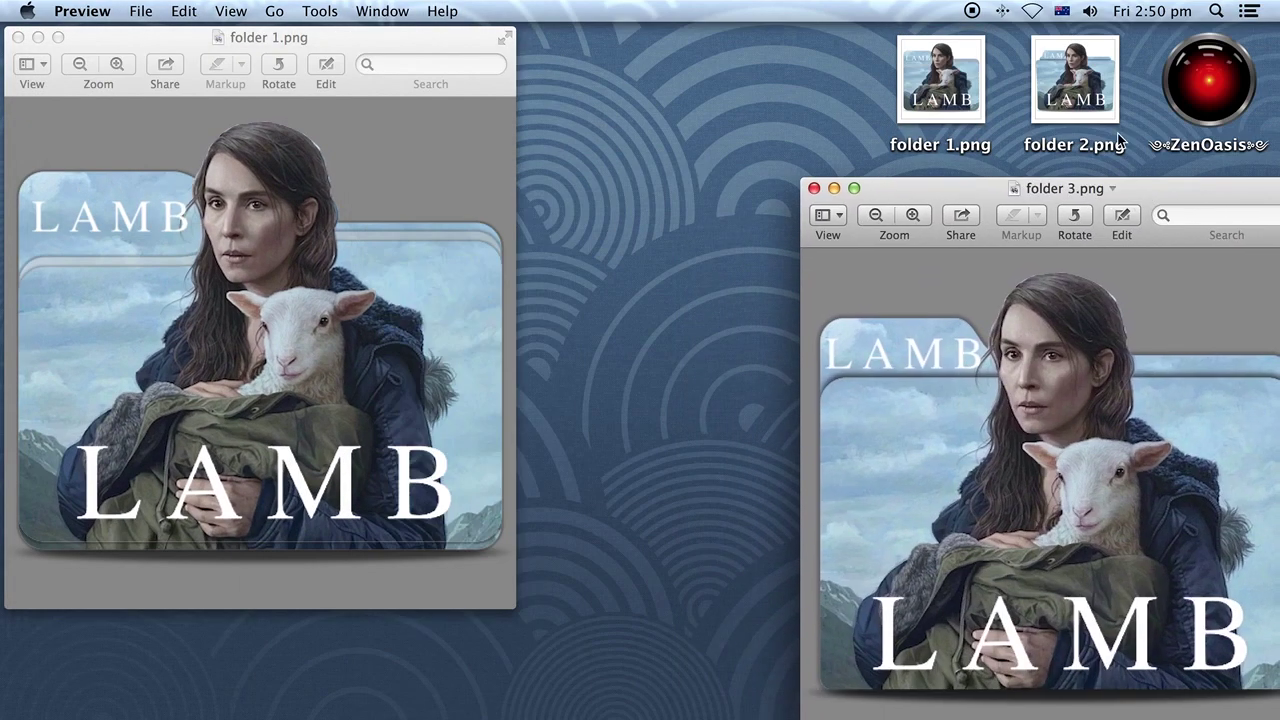
double_click(1075, 82)
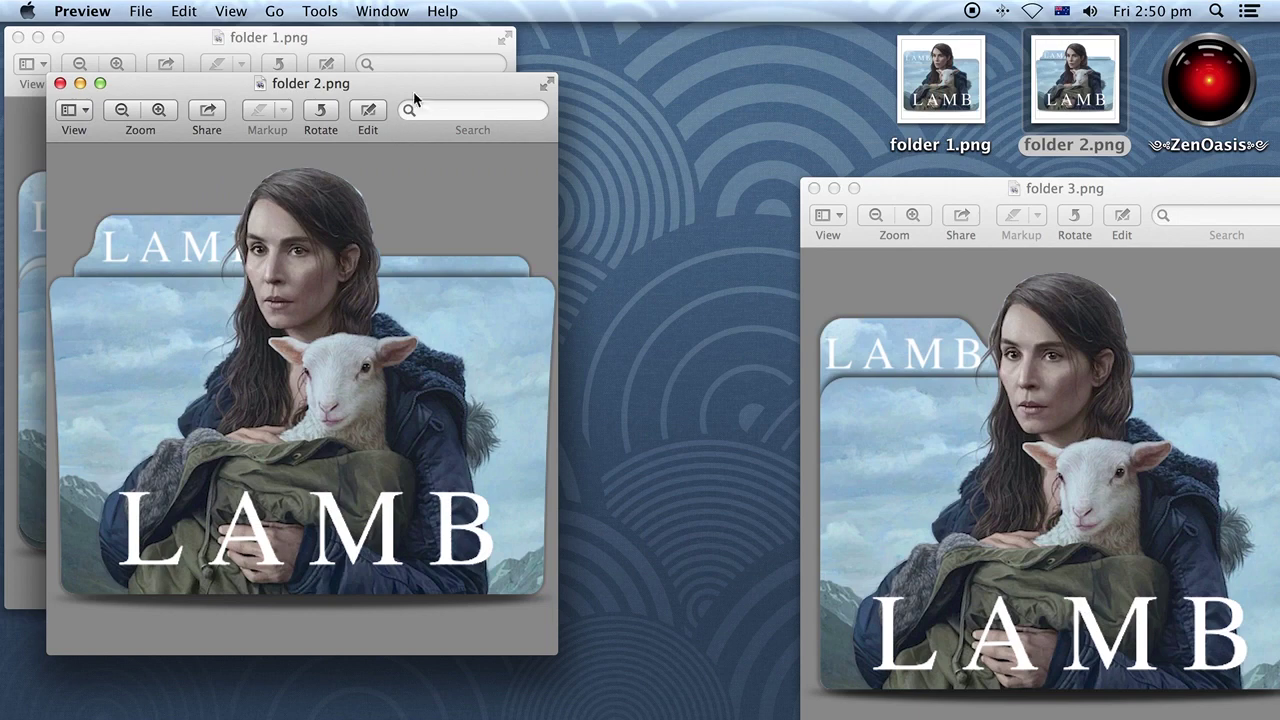
left_click_drag(413, 91, 738, 143)
Step: Arrange the three preview windows in an overlapping row, with folder 2.png over folder 1.png and folder 3.png in front, to compare the icons
left_click(415, 57)
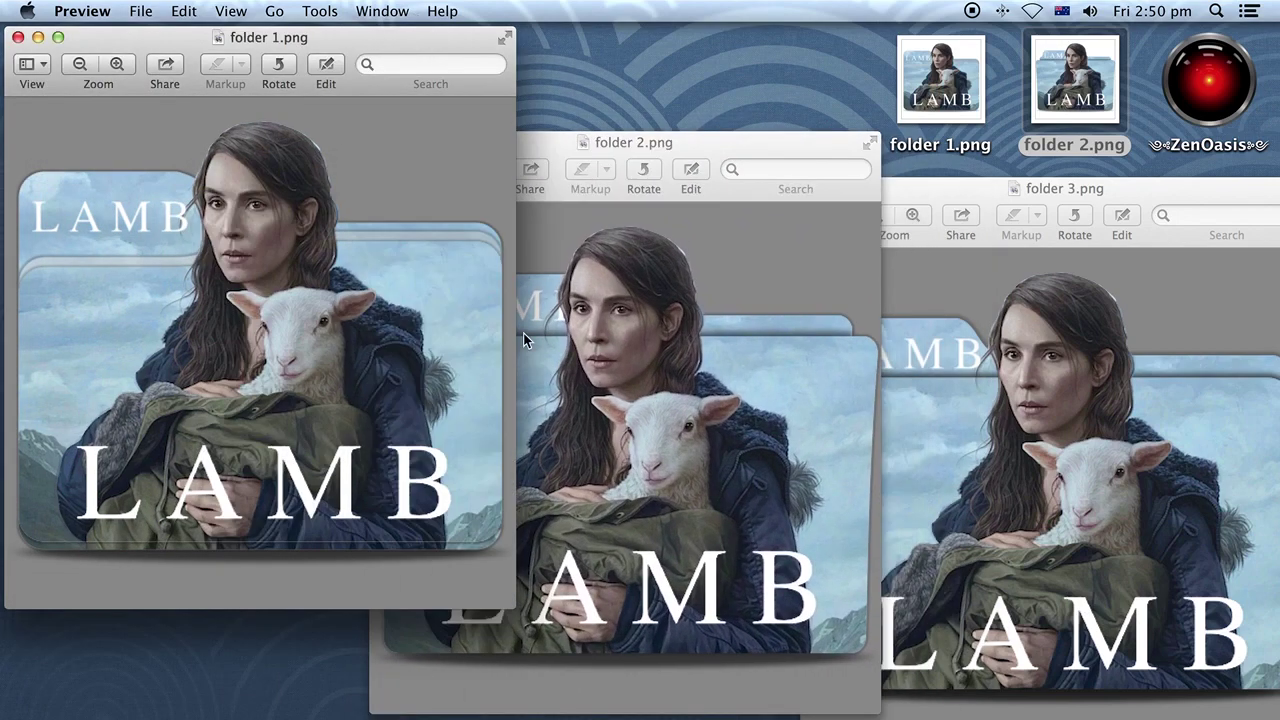
left_click_drag(842, 157, 735, 89)
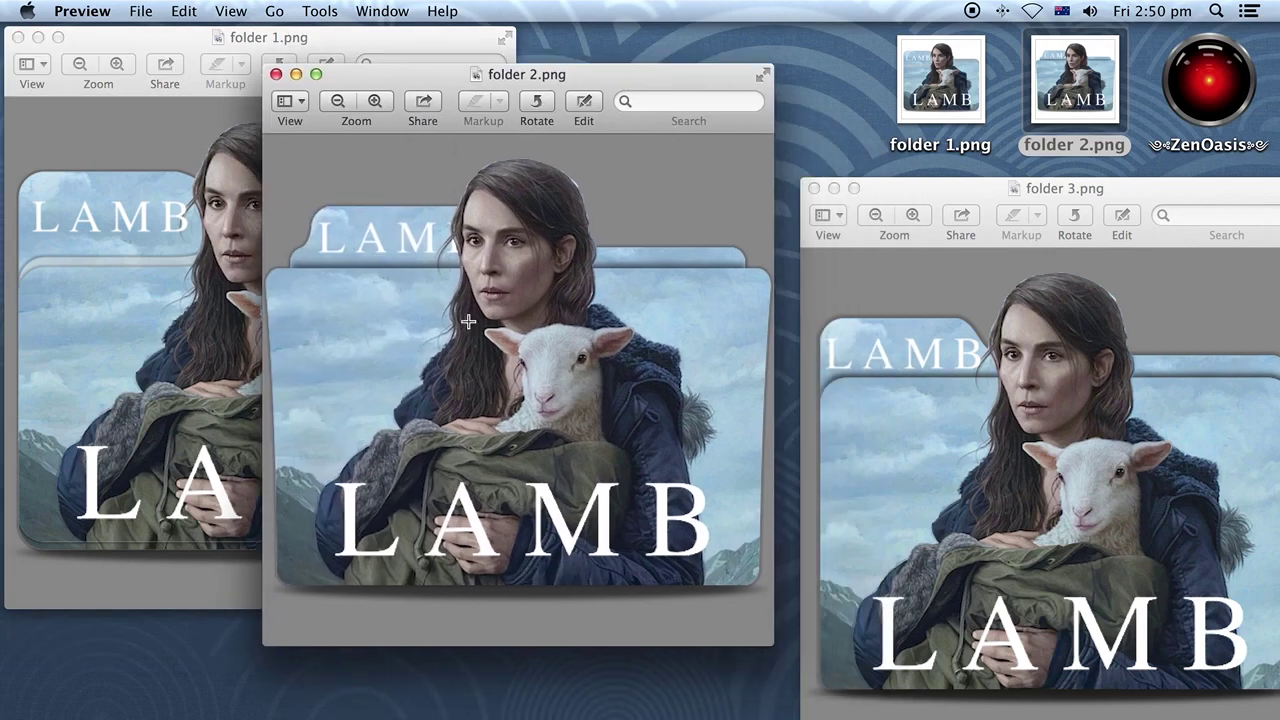
left_click_drag(984, 186, 769, 128)
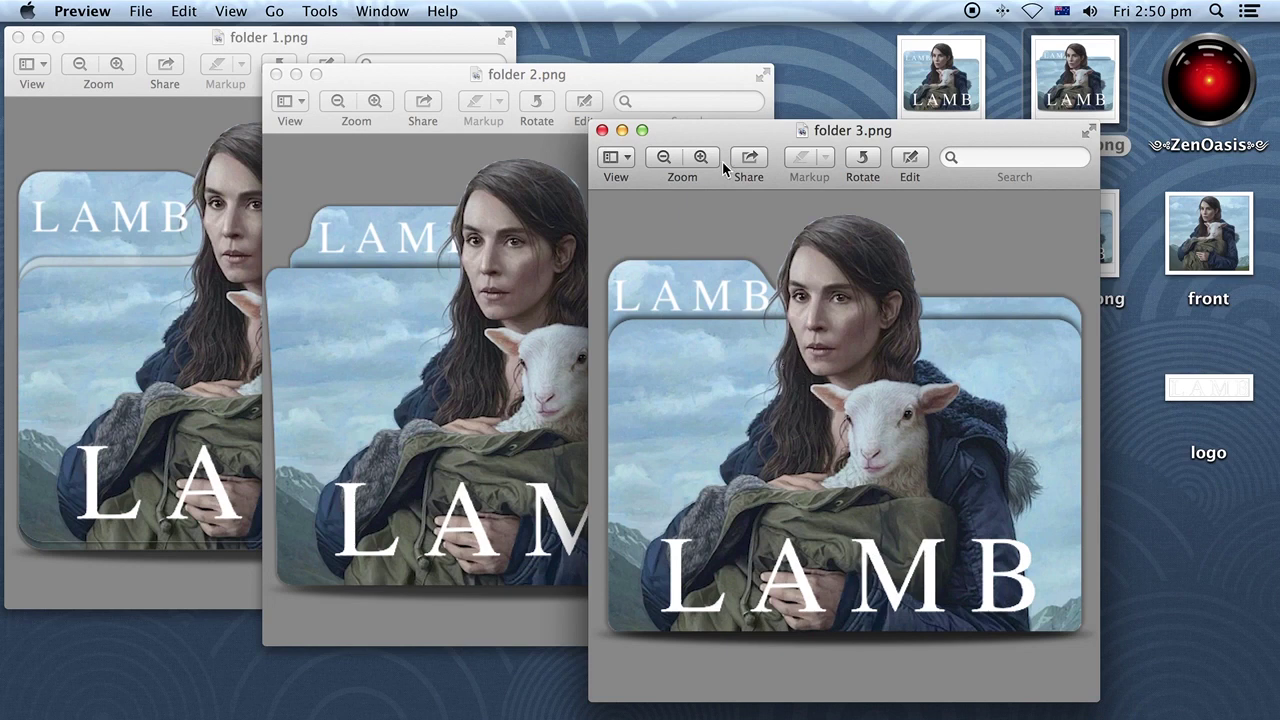
left_click_drag(726, 139, 655, 90)
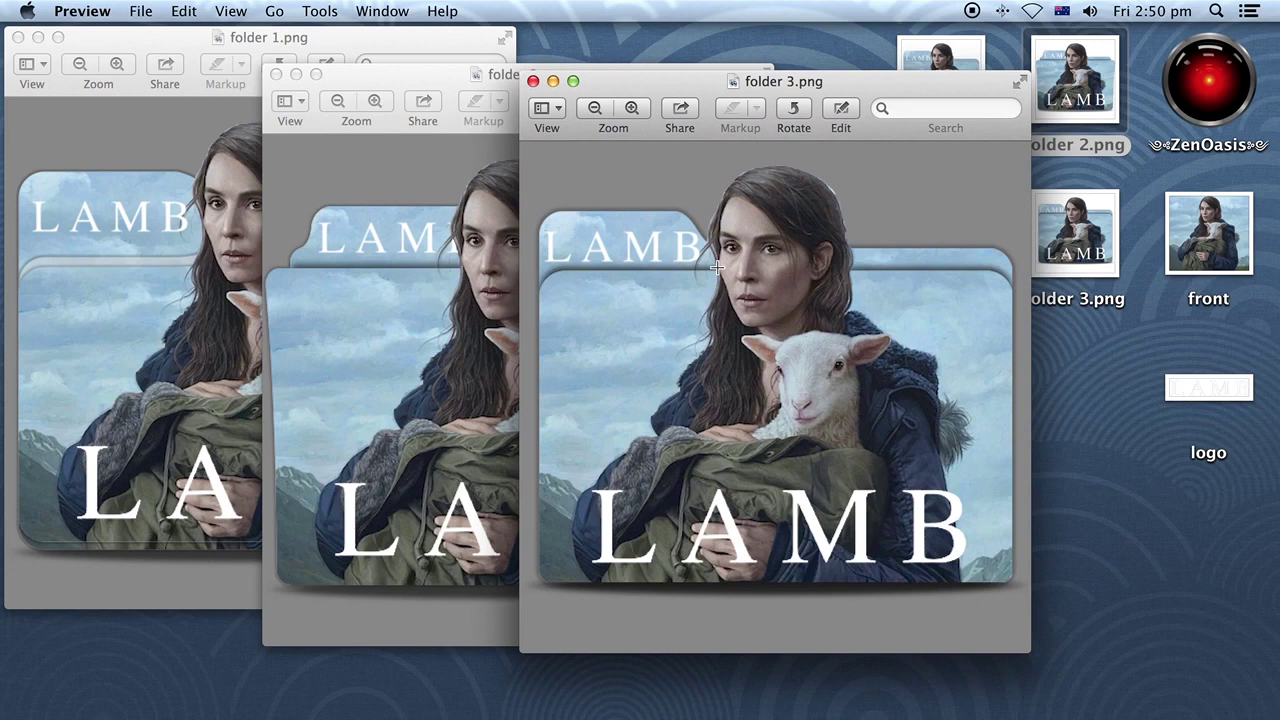